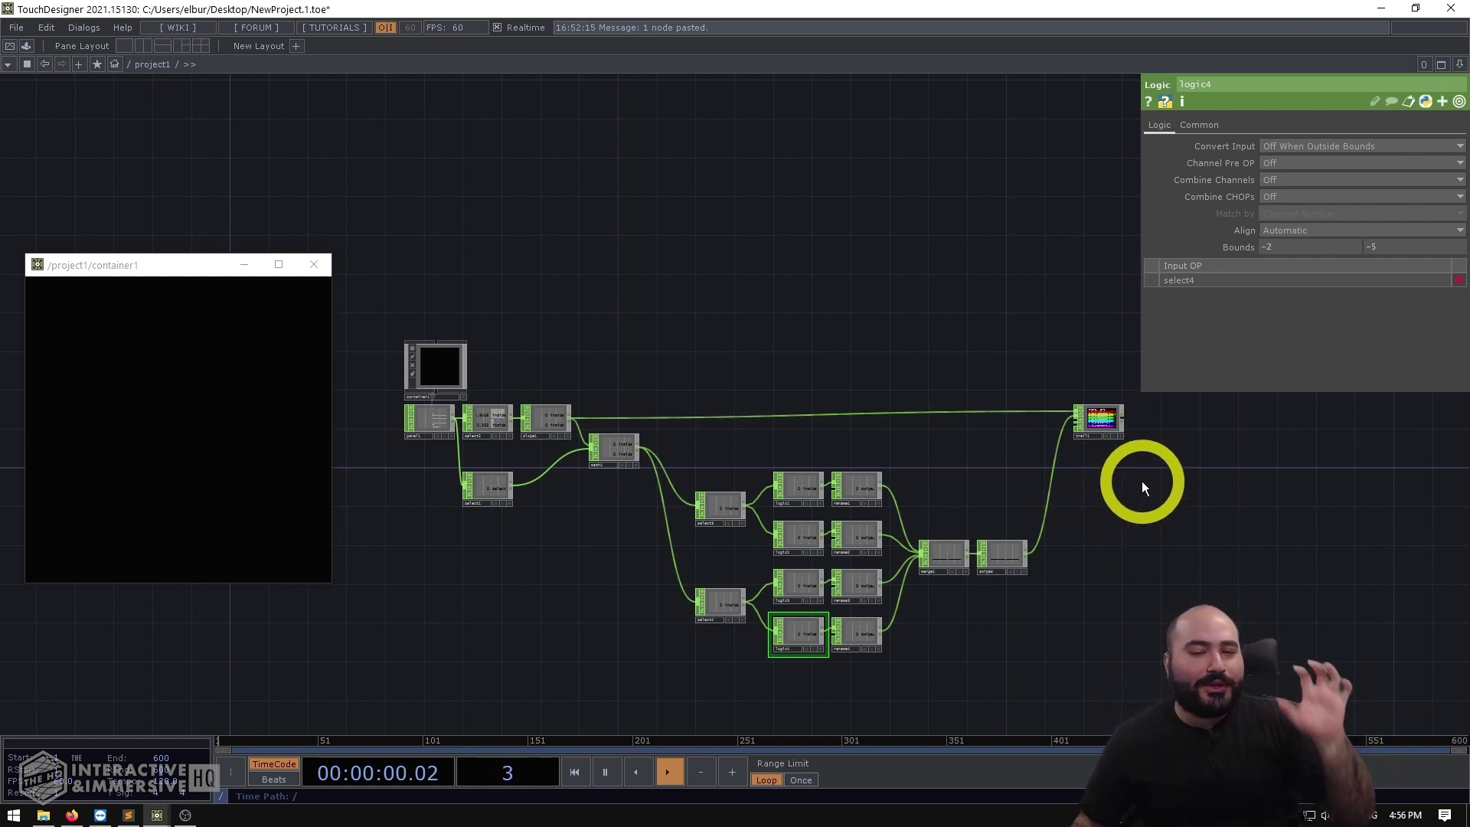
# Step: Examine the trail graph of the swipe channels while making test swipes inside the container's viewer window
pyautogui.scroll(5, 1142, 481)
pyautogui.scroll(-6, 1141, 528)
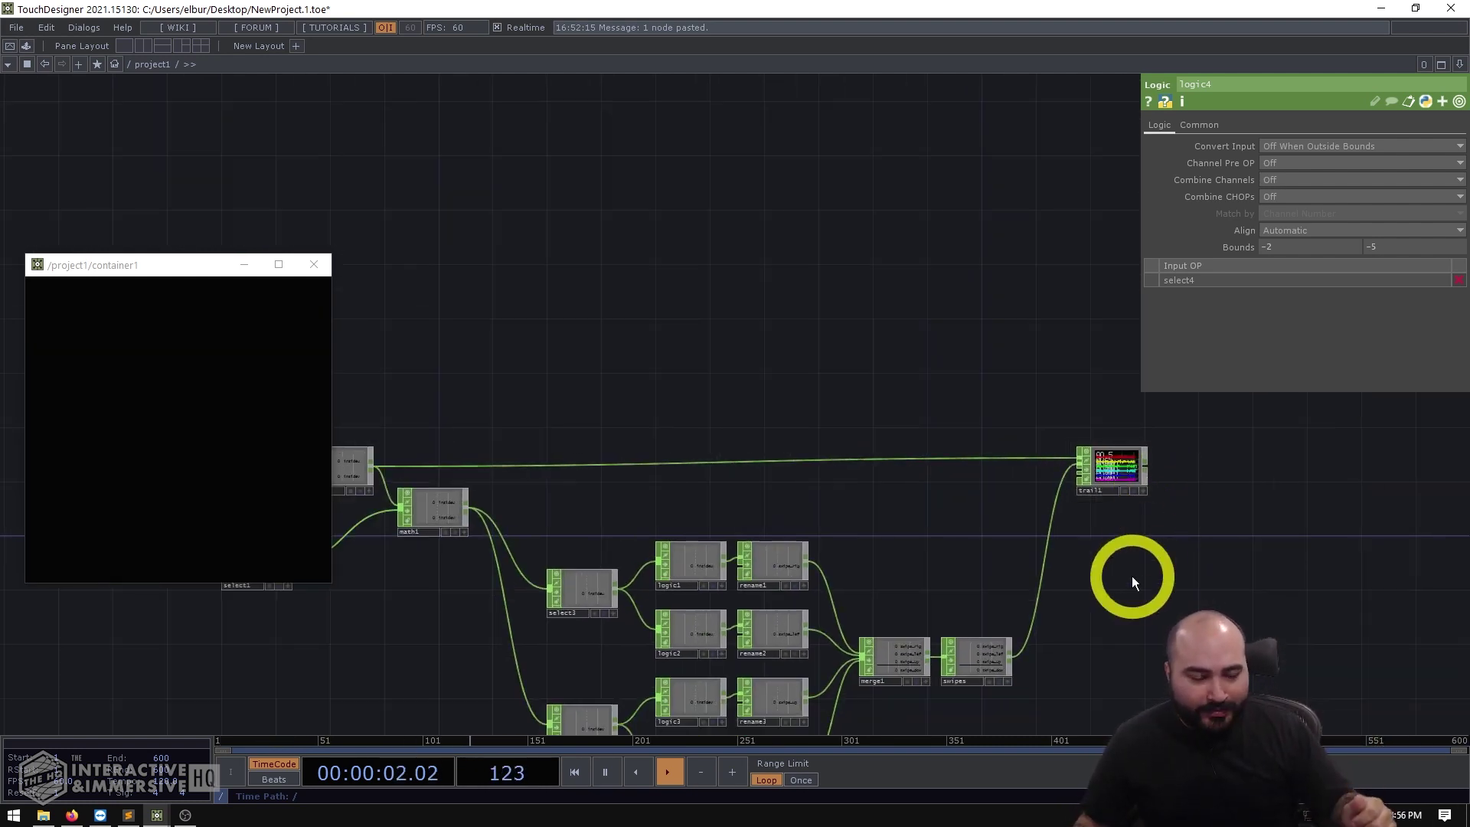
pyautogui.moveTo(1116, 601); pyautogui.dragTo(1098, 537)
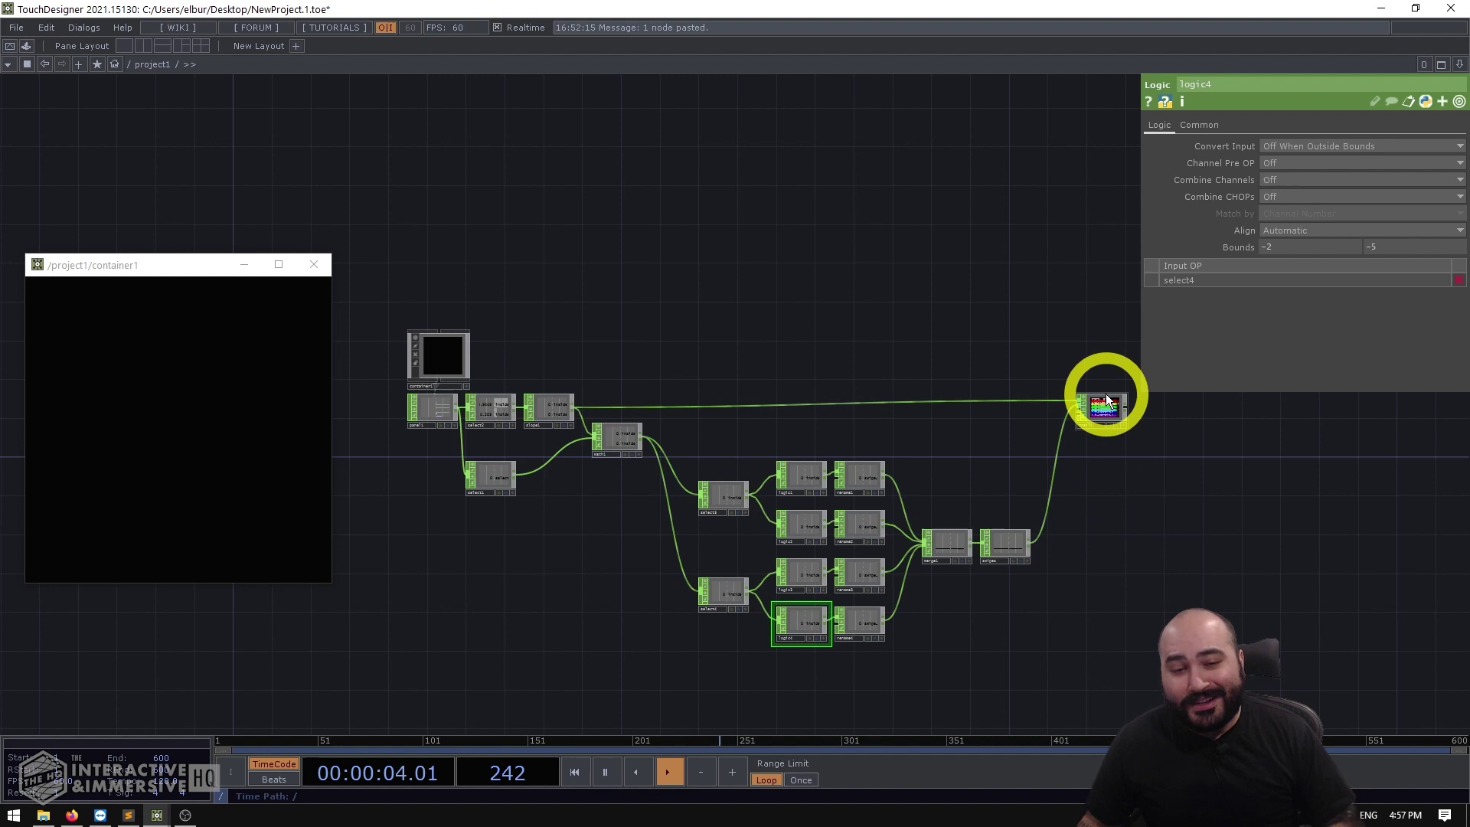
pyautogui.scroll(3, 1111, 453)
pyautogui.scroll(6, 1186, 422)
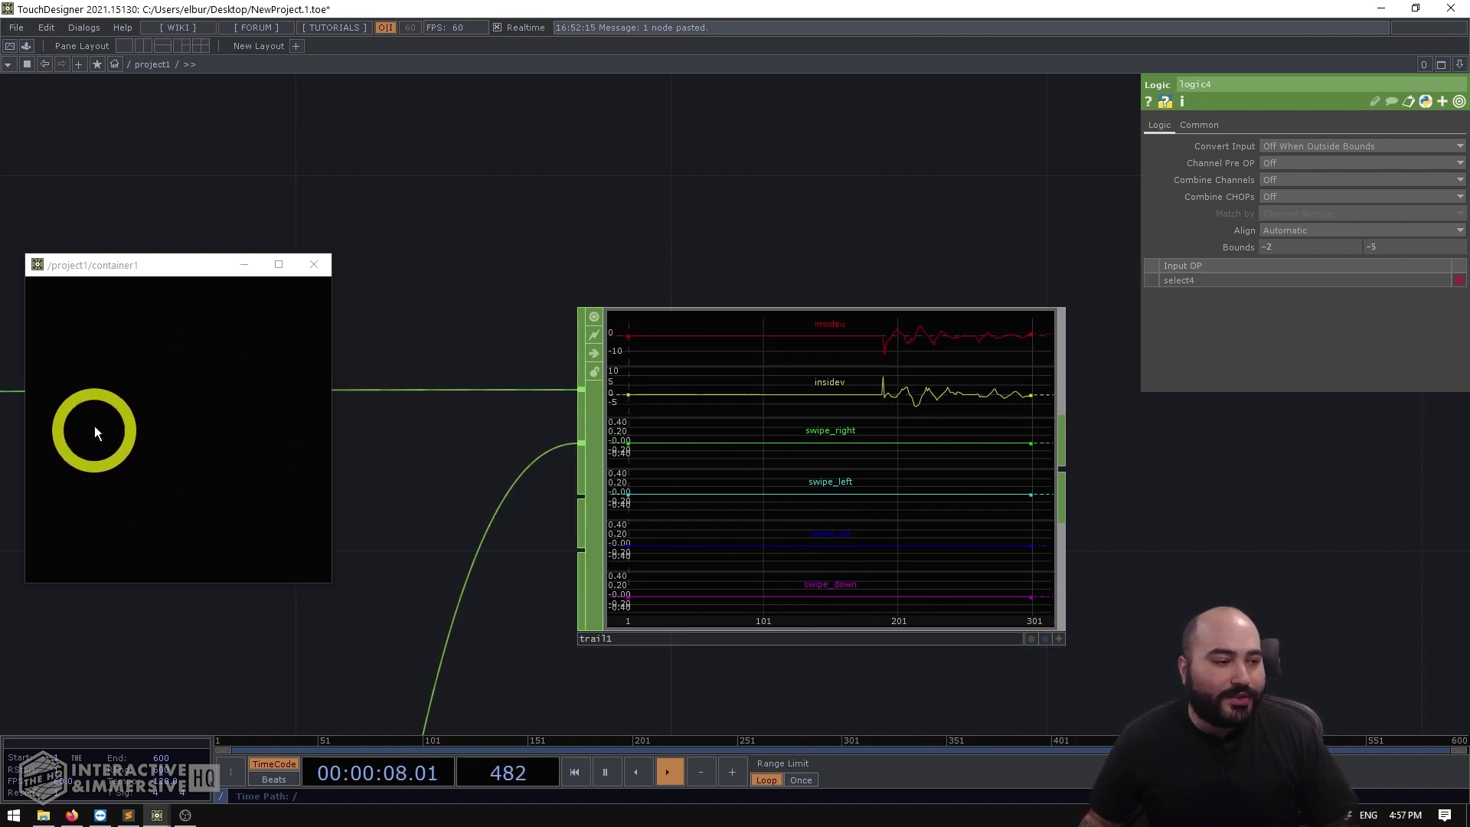
pyautogui.moveTo(71, 415); pyautogui.dragTo(269, 422)
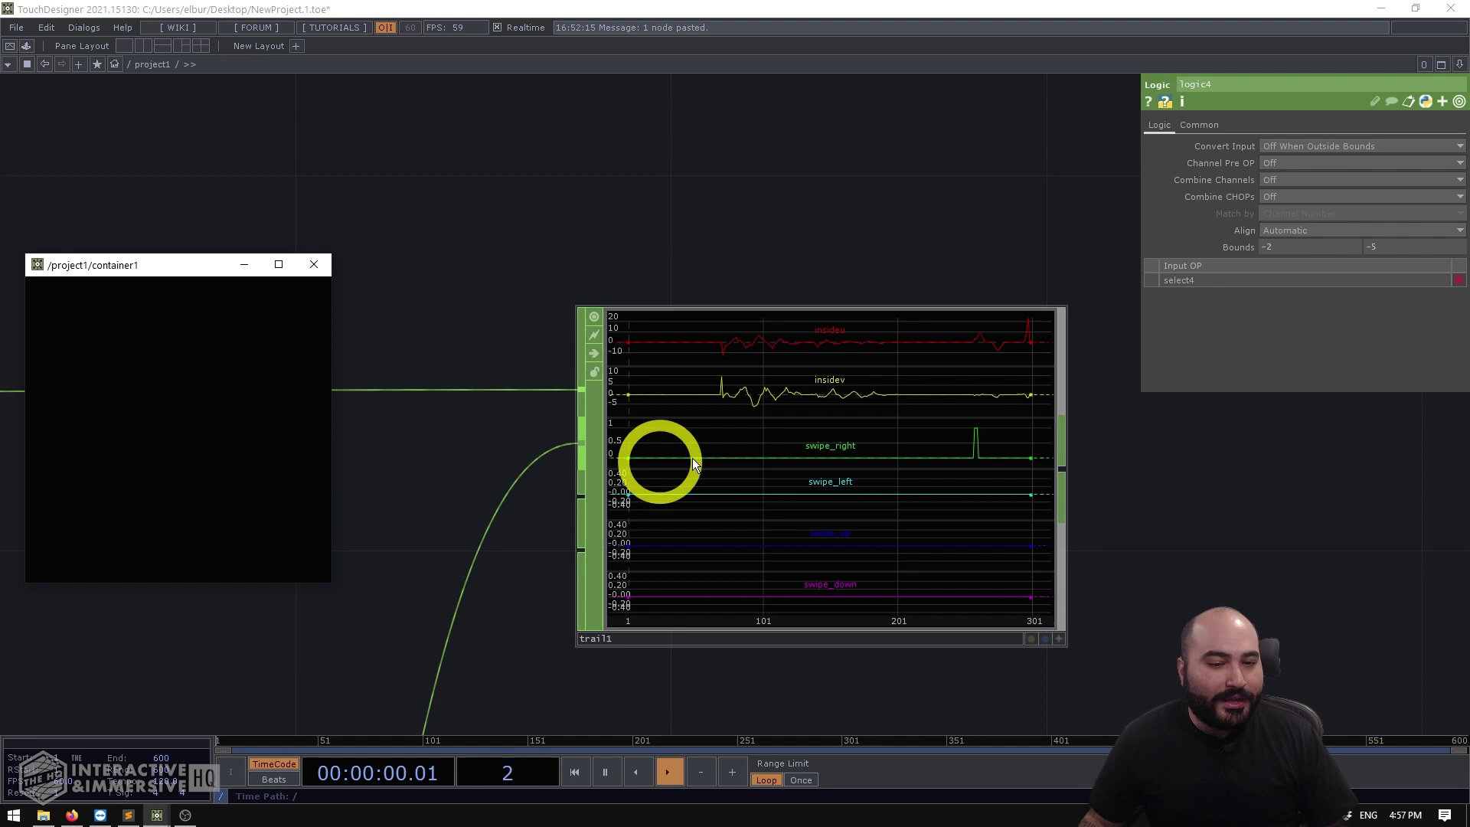
pyautogui.moveTo(963, 439)
pyautogui.mouseDown()
pyautogui.moveTo(230, 449)
pyautogui.moveTo(121, 418)
pyautogui.moveTo(101, 443)
pyautogui.moveTo(201, 441)
pyautogui.moveTo(170, 460)
pyautogui.moveTo(182, 472)
pyautogui.moveTo(193, 379)
pyautogui.moveTo(221, 453)
pyautogui.moveTo(184, 438)
pyautogui.moveTo(967, 482)
pyautogui.moveTo(967, 441)
pyautogui.moveTo(914, 627)
pyautogui.mouseUp()
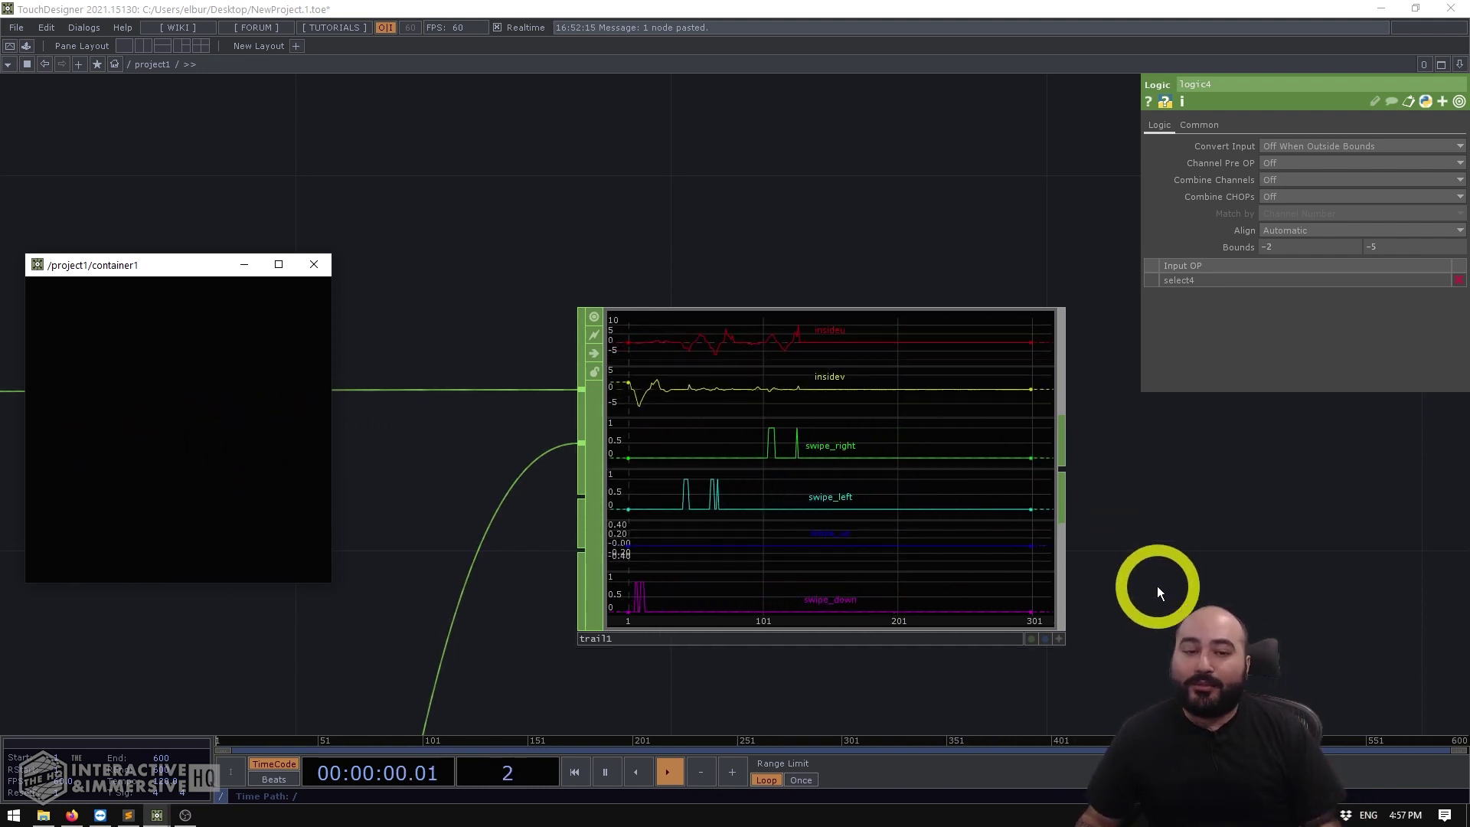
# Step: Delete all operators of the existing swipe-detection network to start from an empty project
pyautogui.scroll(-4, 1156, 586)
pyautogui.moveTo(1167, 608); pyautogui.dragTo(1132, 398)
pyautogui.scroll(-6, 1130, 460)
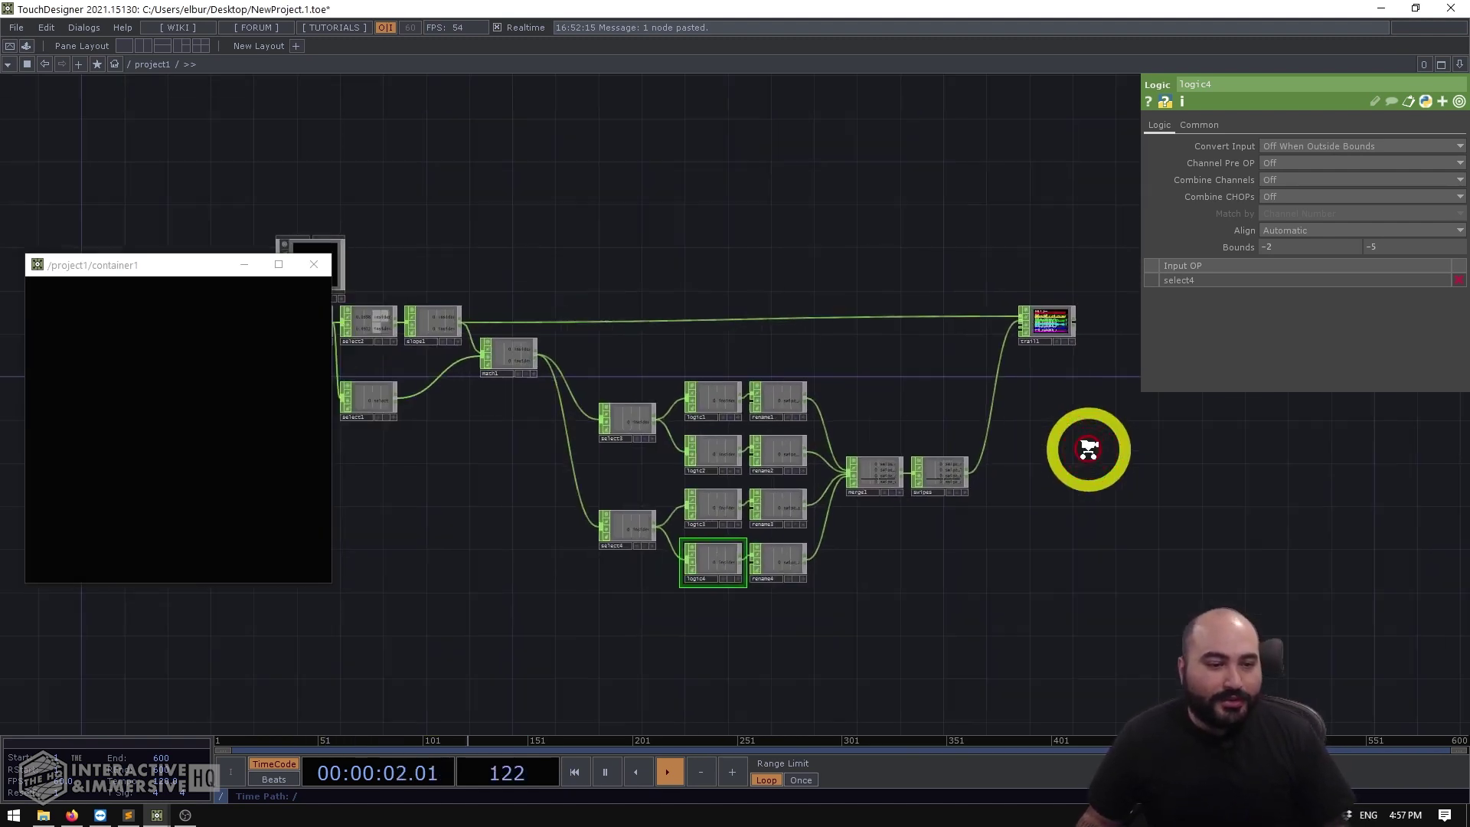
pyautogui.moveTo(1102, 596); pyautogui.dragTo(453, 295, button='right')
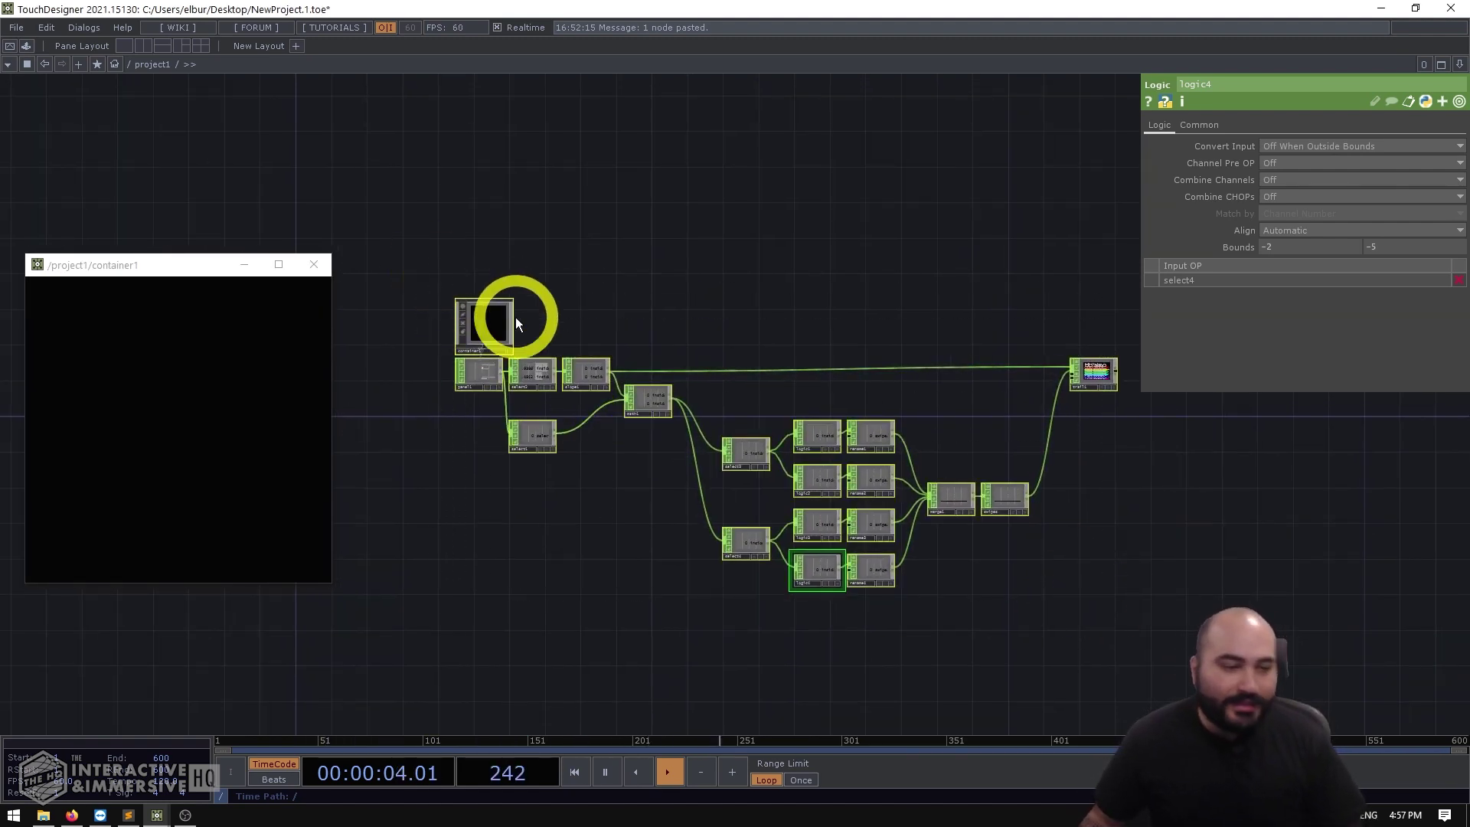
pyautogui.press('Delete')
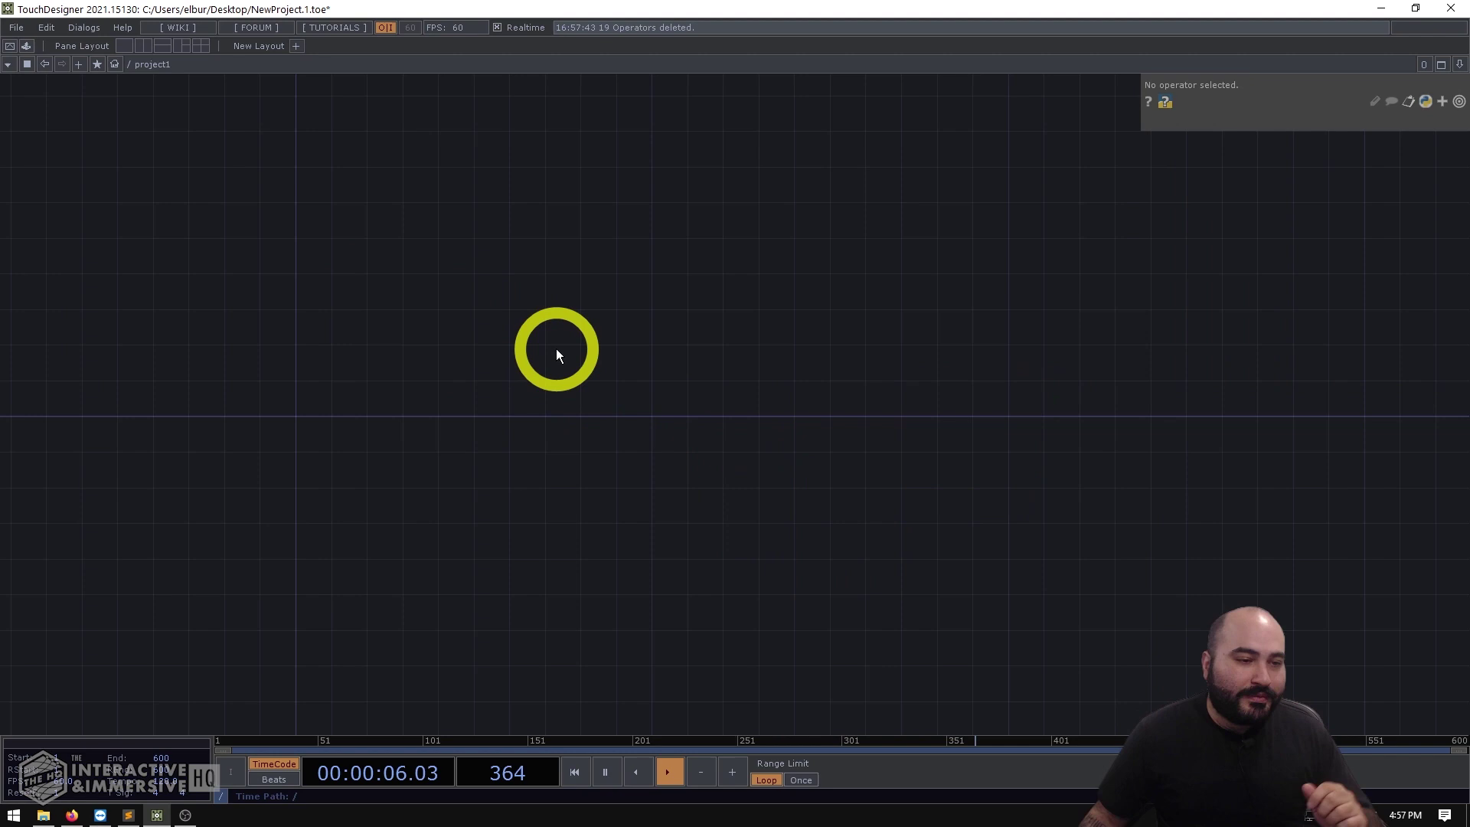
# Step: Add a Container COMP to the empty network
pyautogui.doubleClick(556, 348)
pyautogui.click(314, 164)
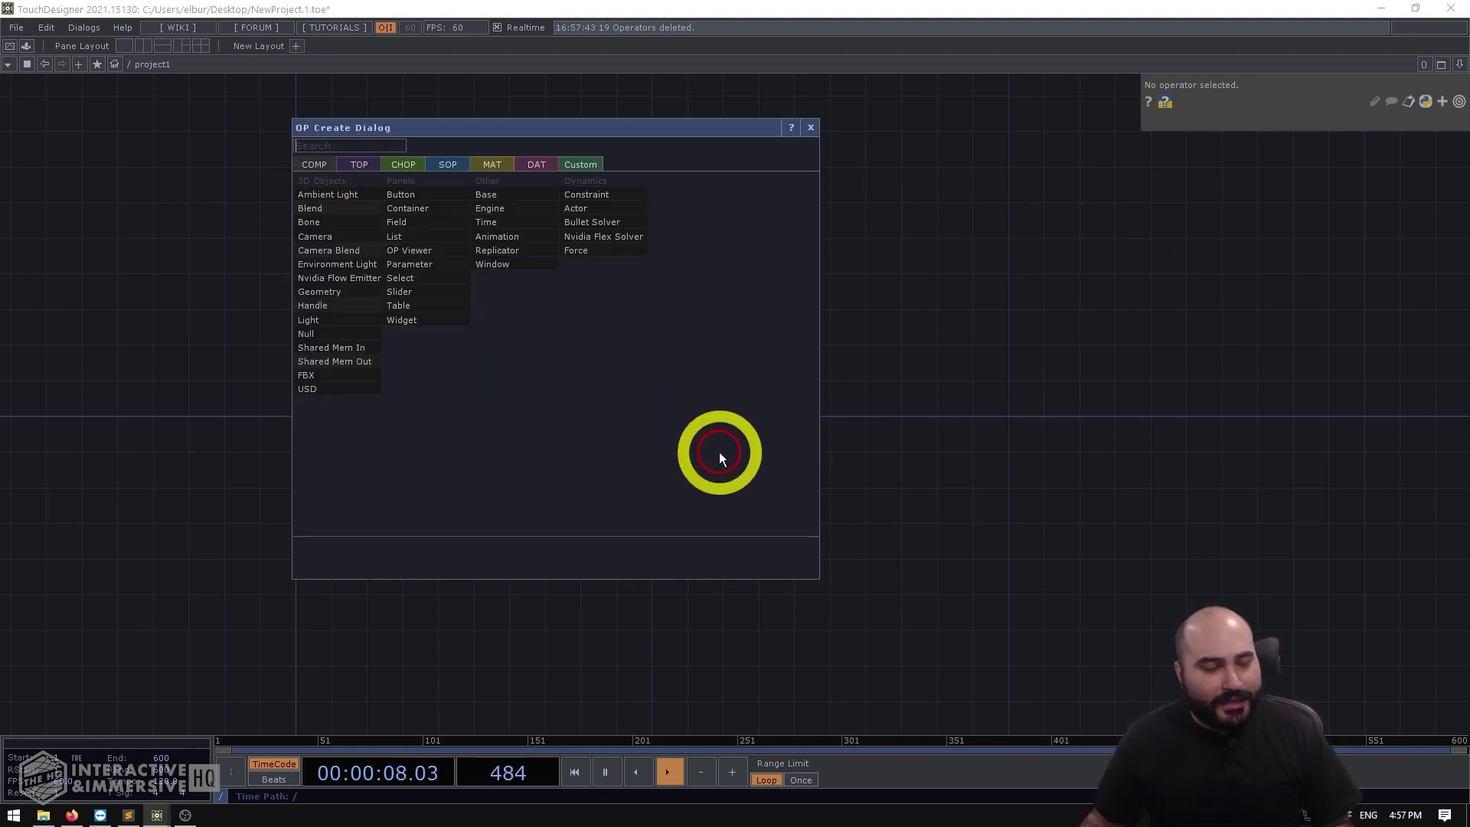
pyautogui.write('contain')
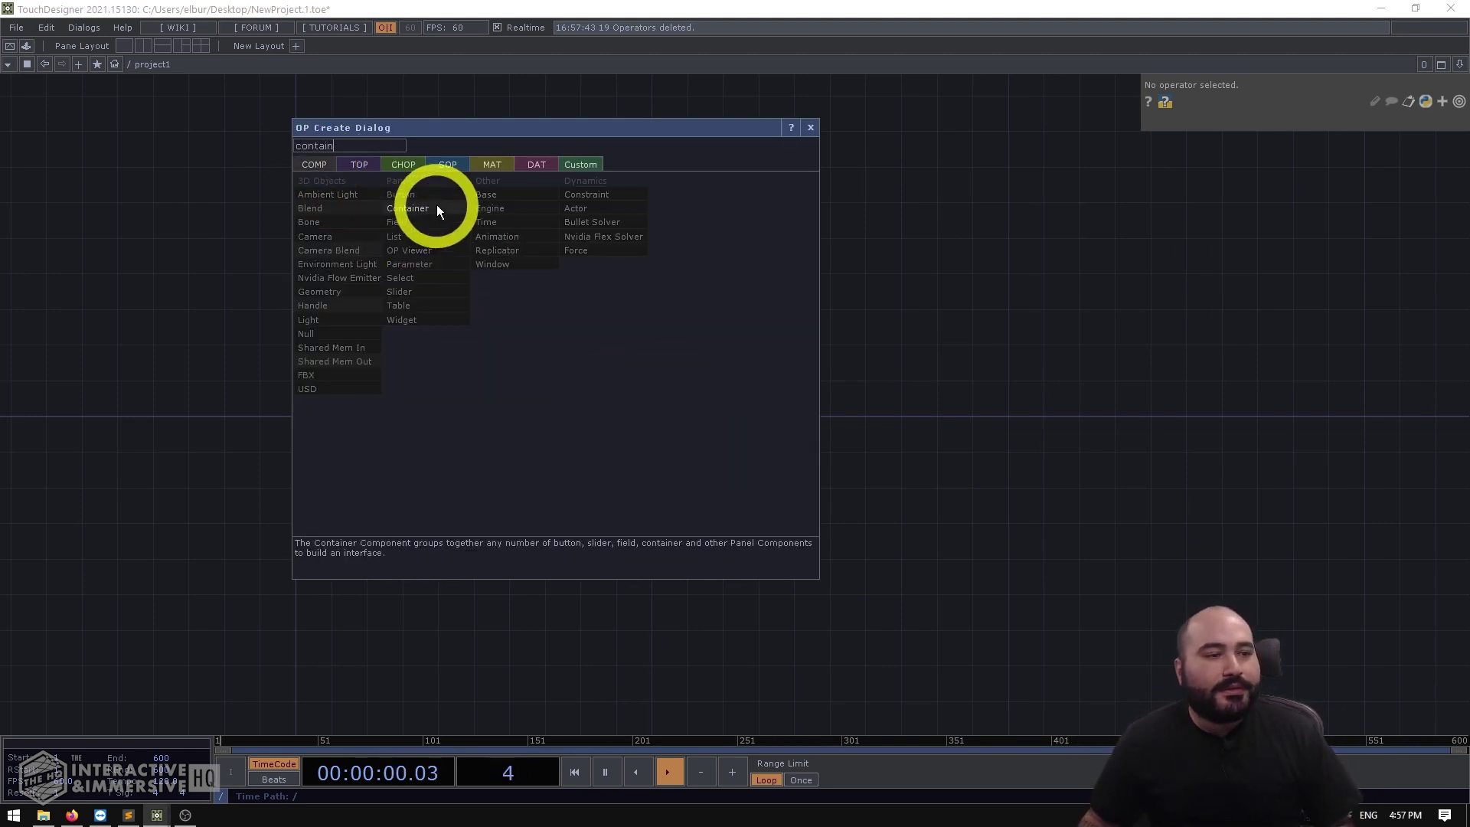
pyautogui.click(436, 207)
pyautogui.click(547, 363)
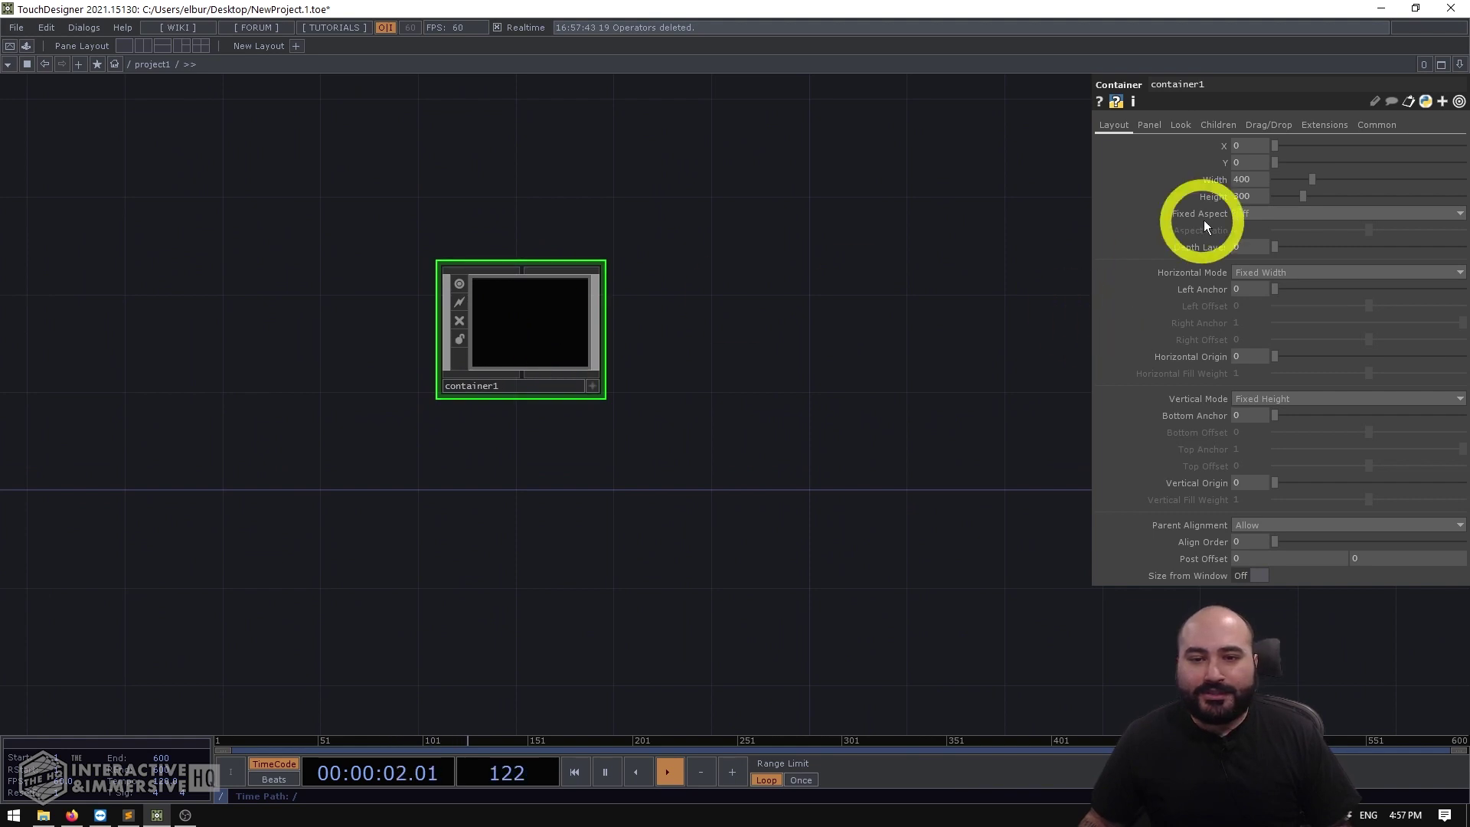
# Step: Set the container's height to 400 to make it square
pyautogui.click(1249, 196)
pyautogui.moveTo(1252, 196); pyautogui.dragTo(902, 165)
pyautogui.write('400')
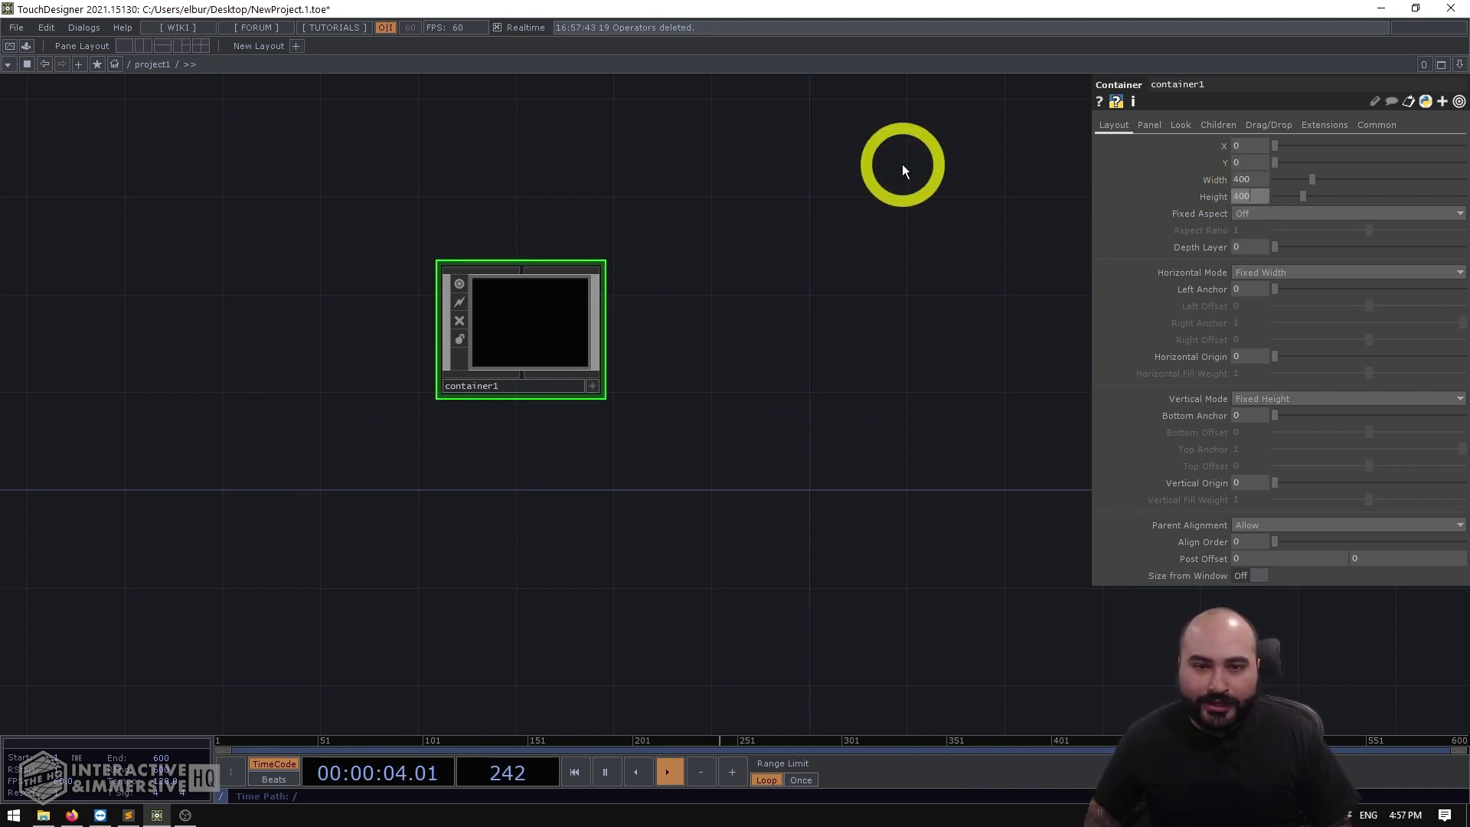
pyautogui.press('Return')
# Step: Open the container's viewer in a floating window and place it beside the nodes so the network stays accessible
pyautogui.rightClick(519, 317)
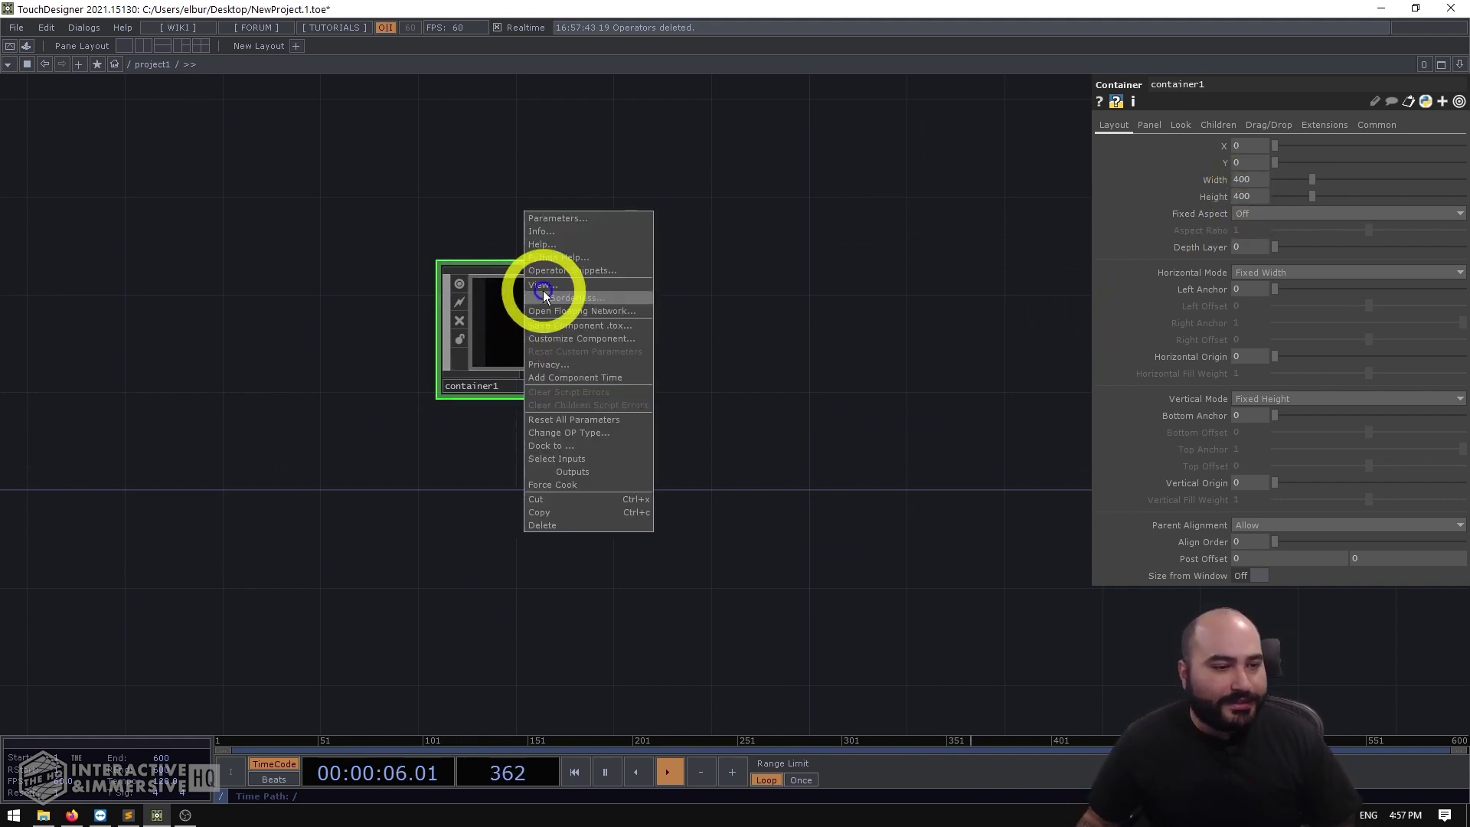
pyautogui.click(536, 292)
pyautogui.moveTo(548, 131); pyautogui.dragTo(169, 225)
pyautogui.moveTo(545, 218); pyautogui.dragTo(605, 184)
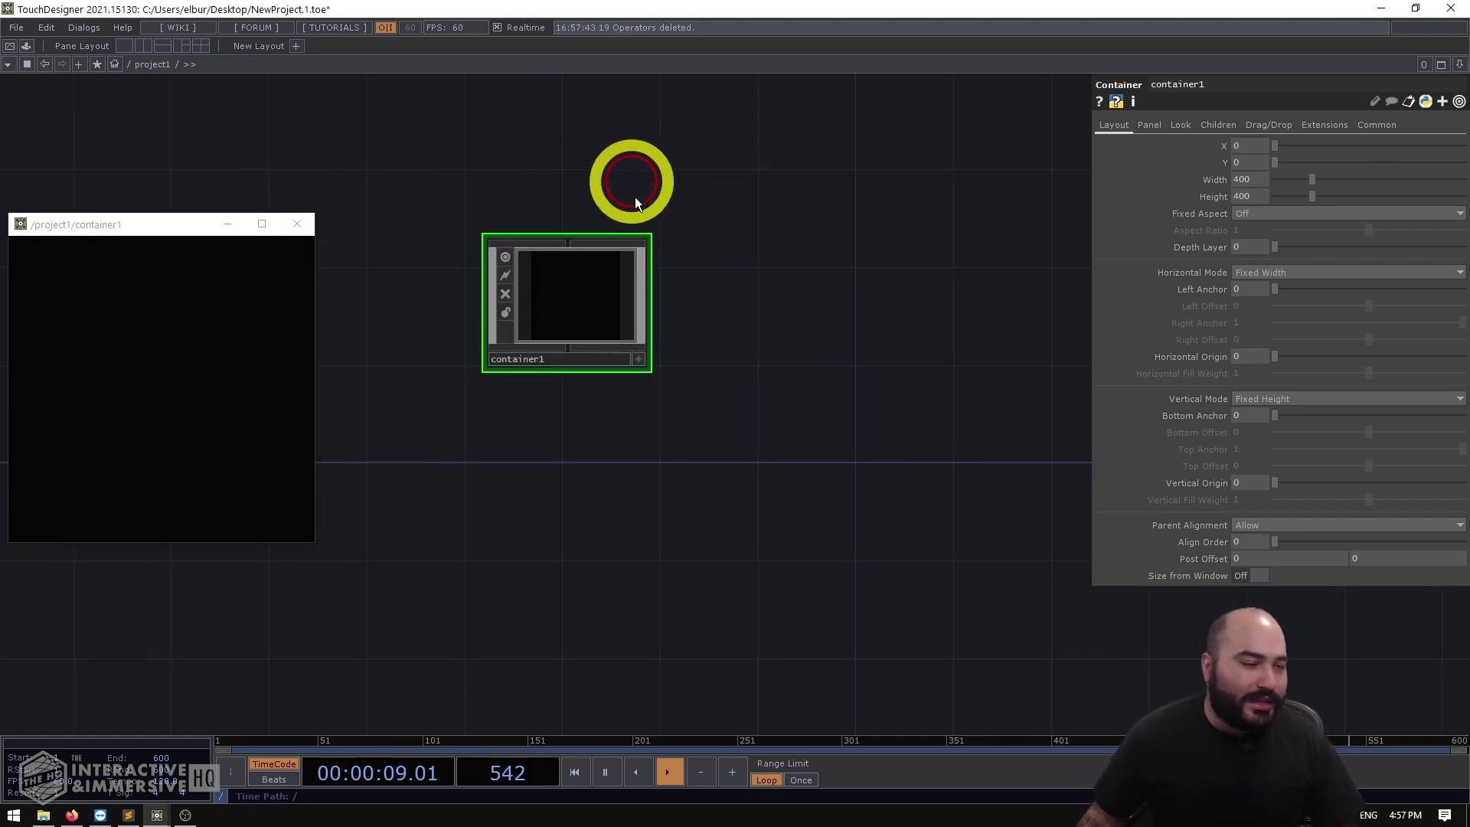
# Step: Add a Panel CHOP directly below the container
pyautogui.doubleClick(548, 431)
pyautogui.click(396, 246)
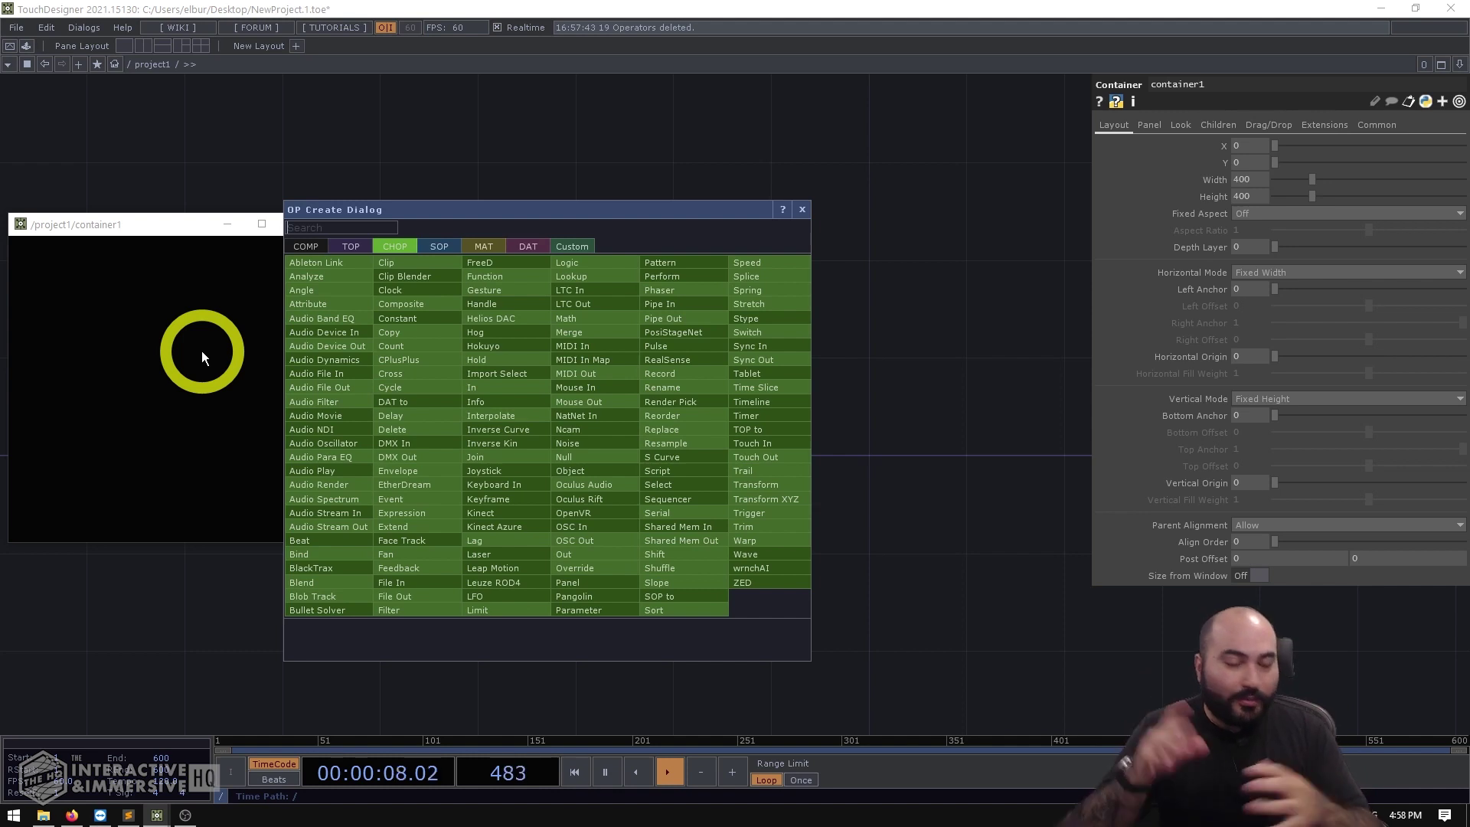
pyautogui.write('panel')
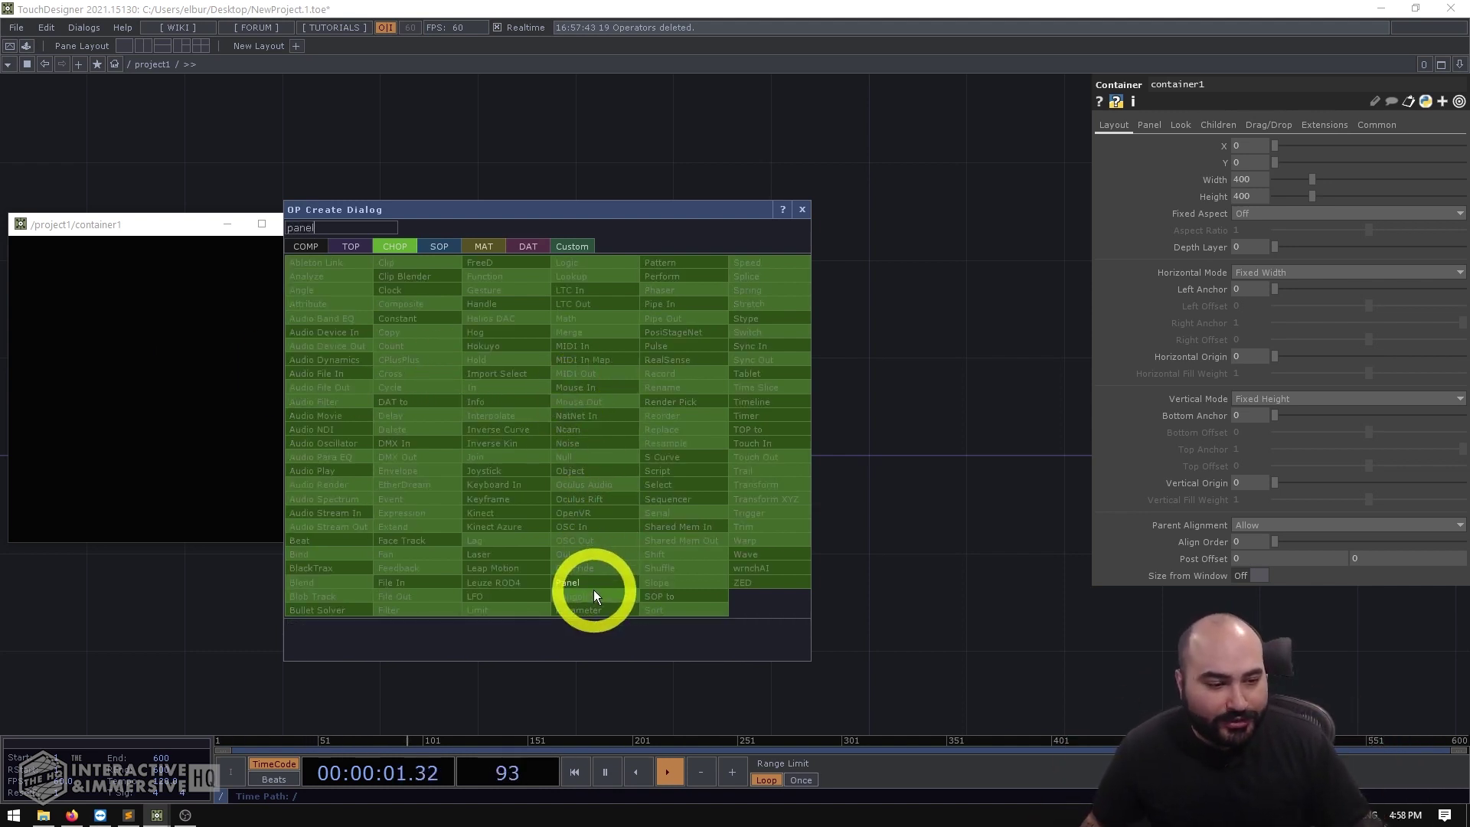
pyautogui.click(594, 585)
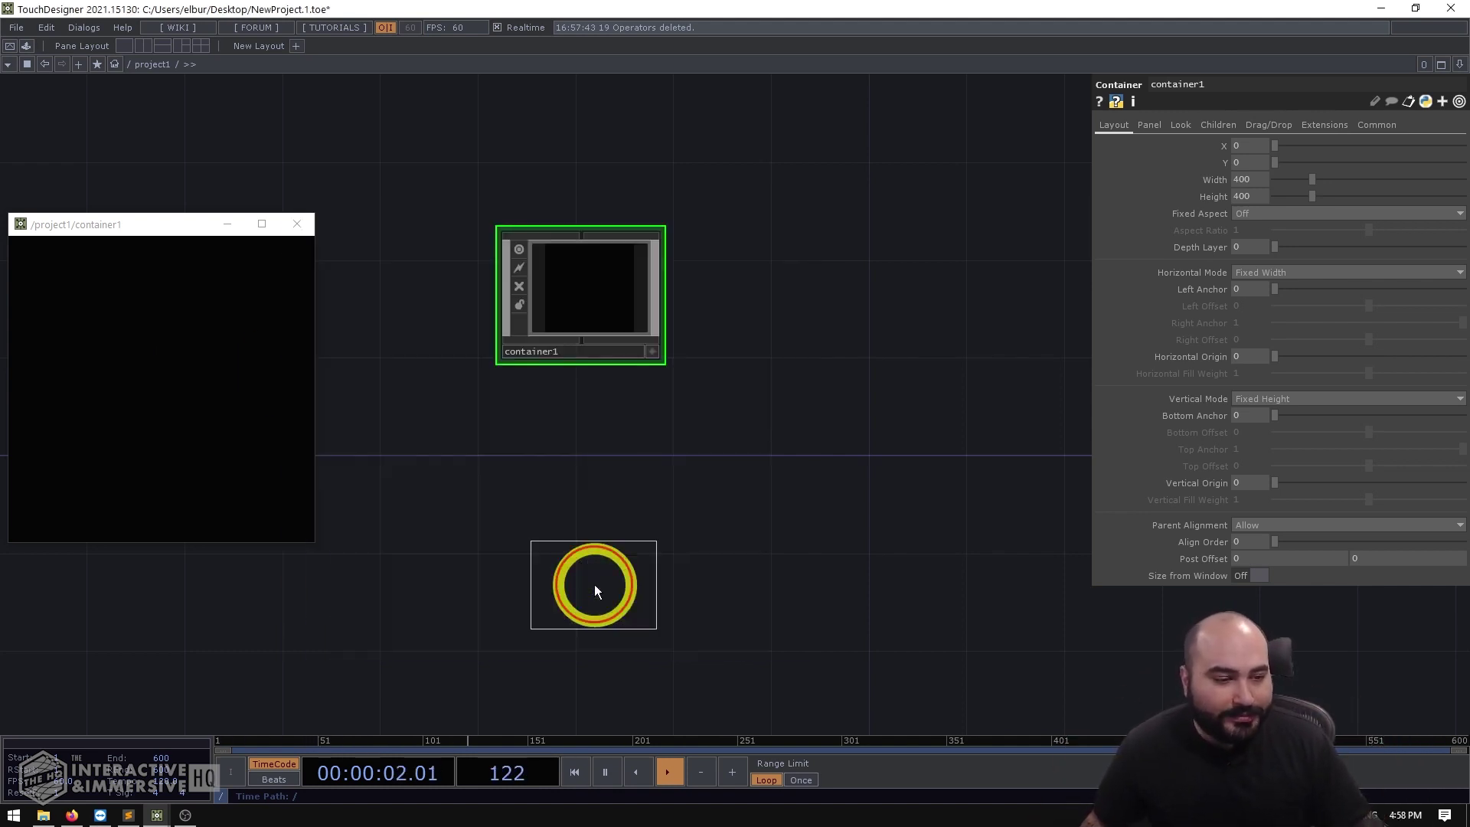
pyautogui.click(577, 452)
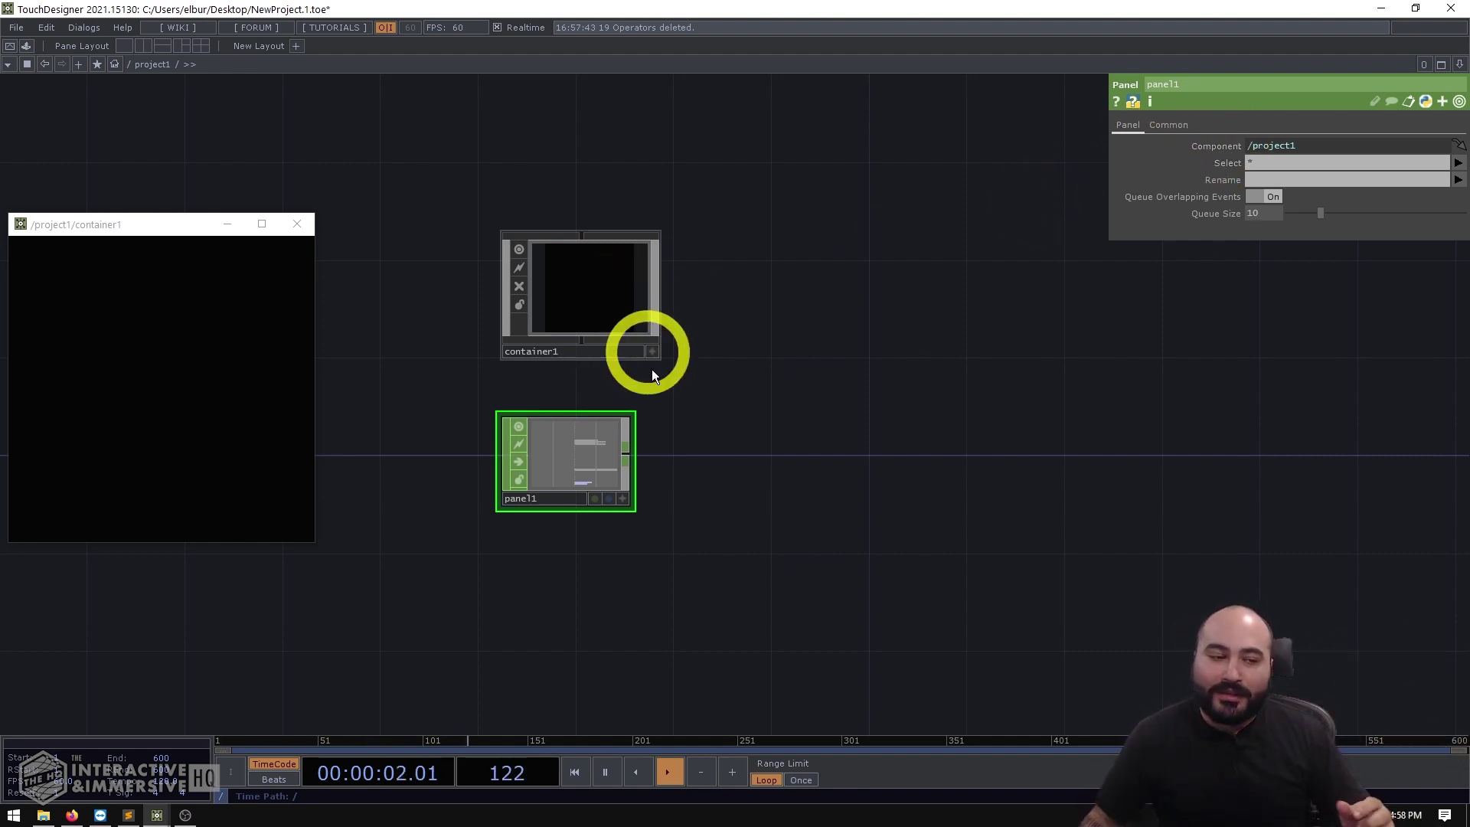
# Step: Assign container1 as the Panel CHOP's component and move the Panel CHOP closer to the container
pyautogui.scroll(2, 527, 328)
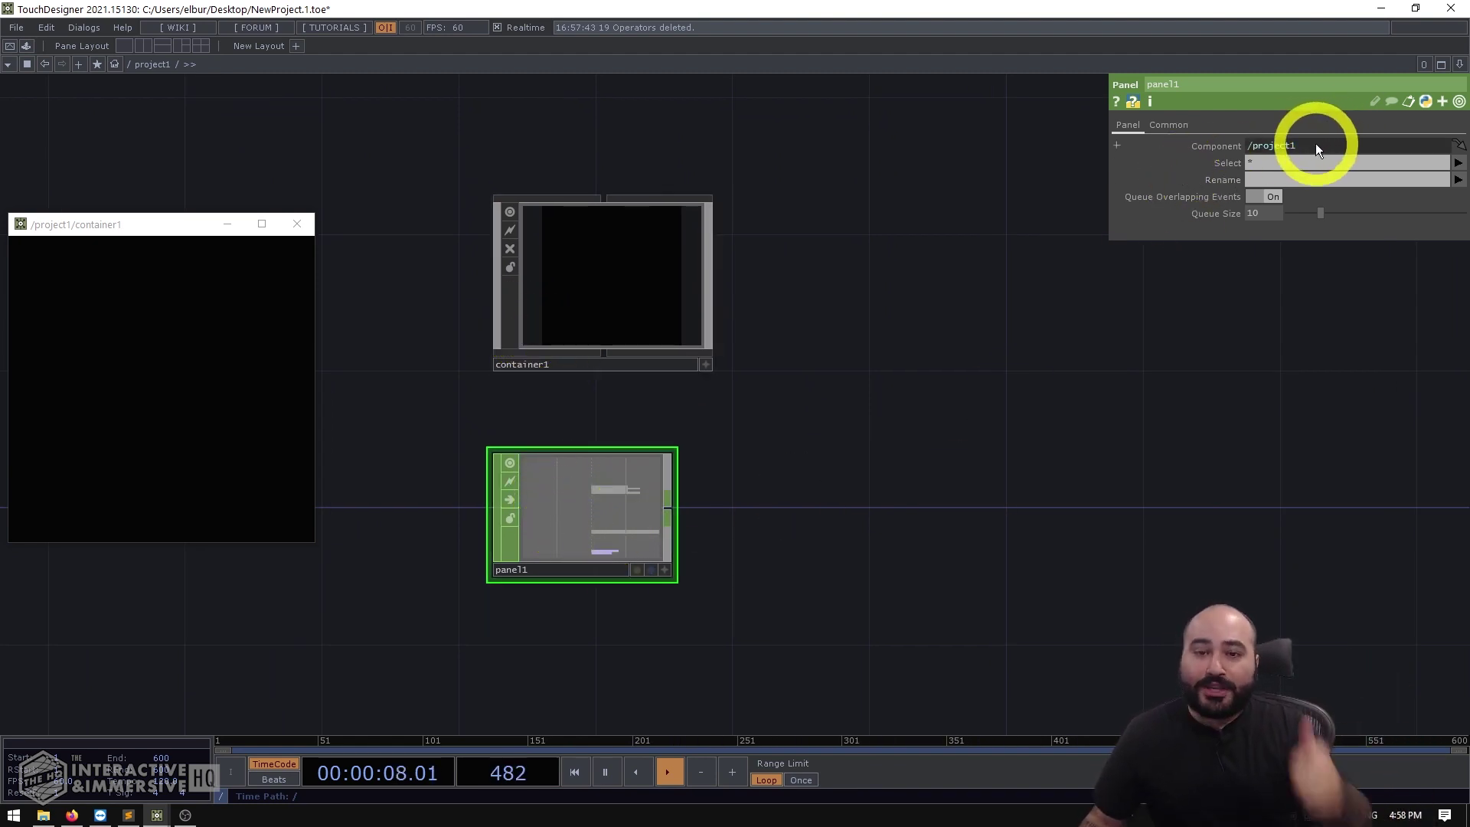
pyautogui.click(639, 314)
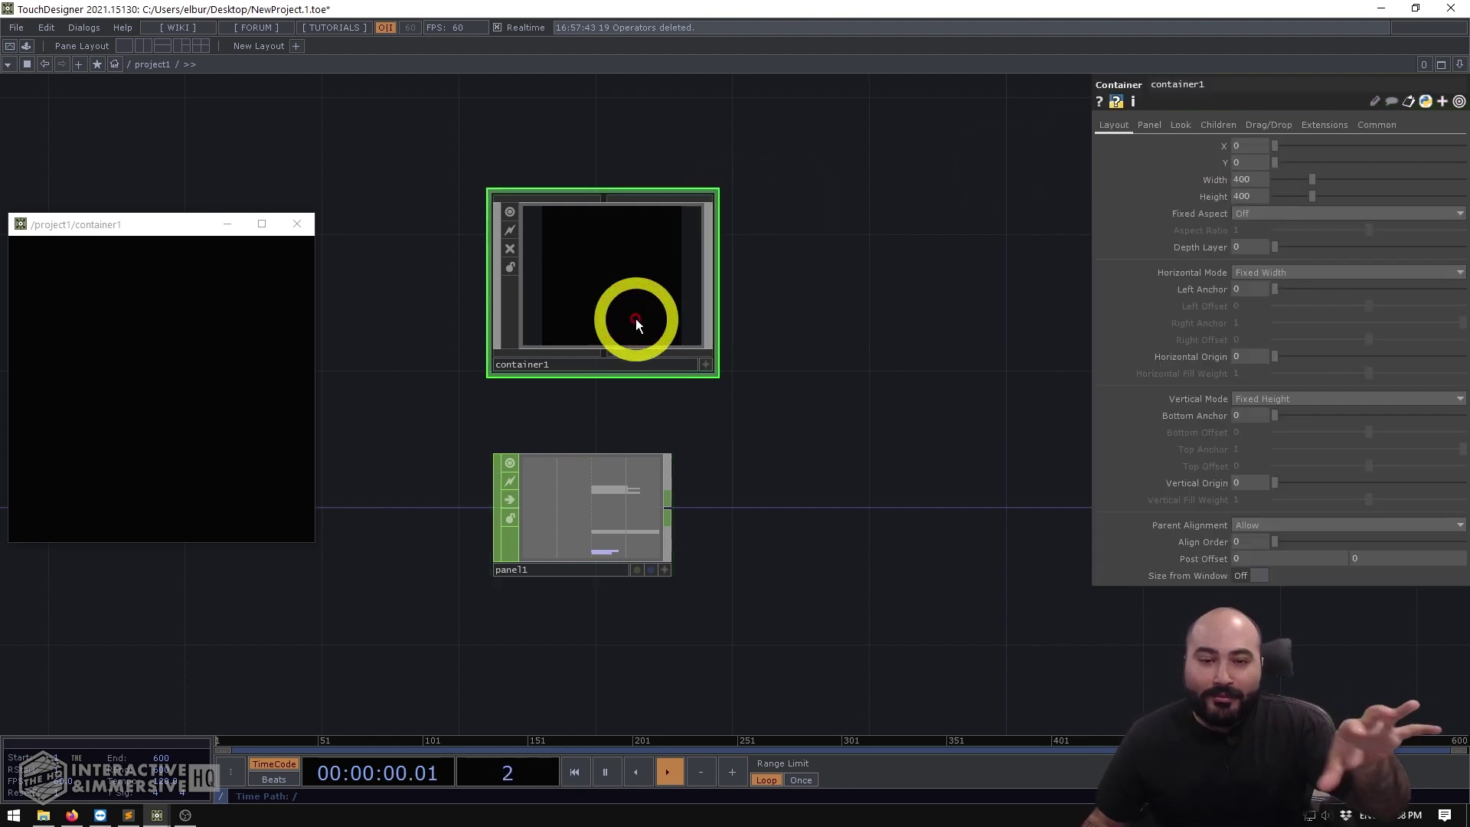
pyautogui.click(632, 485)
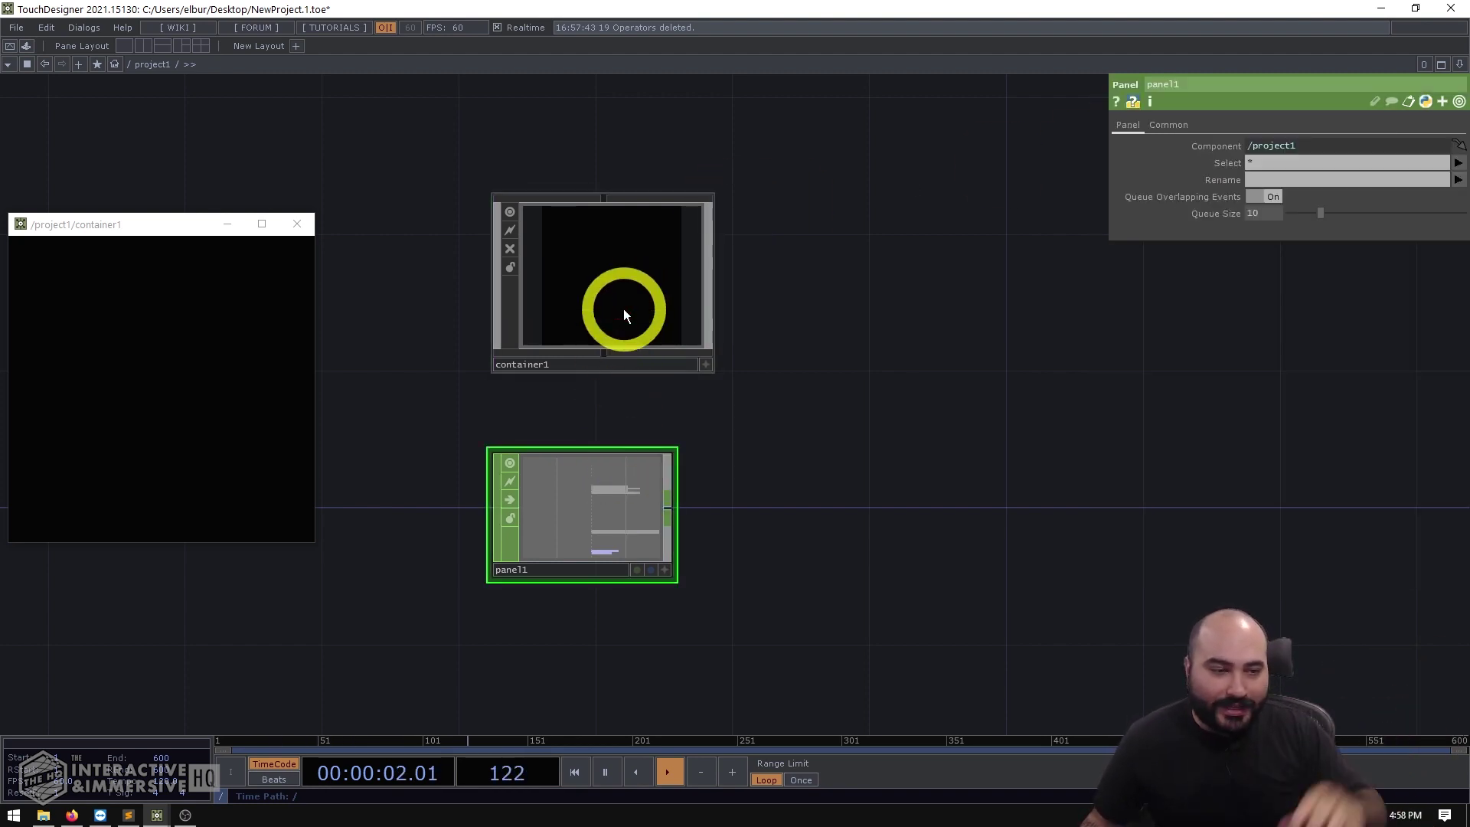
pyautogui.moveTo(607, 296); pyautogui.dragTo(1311, 145)
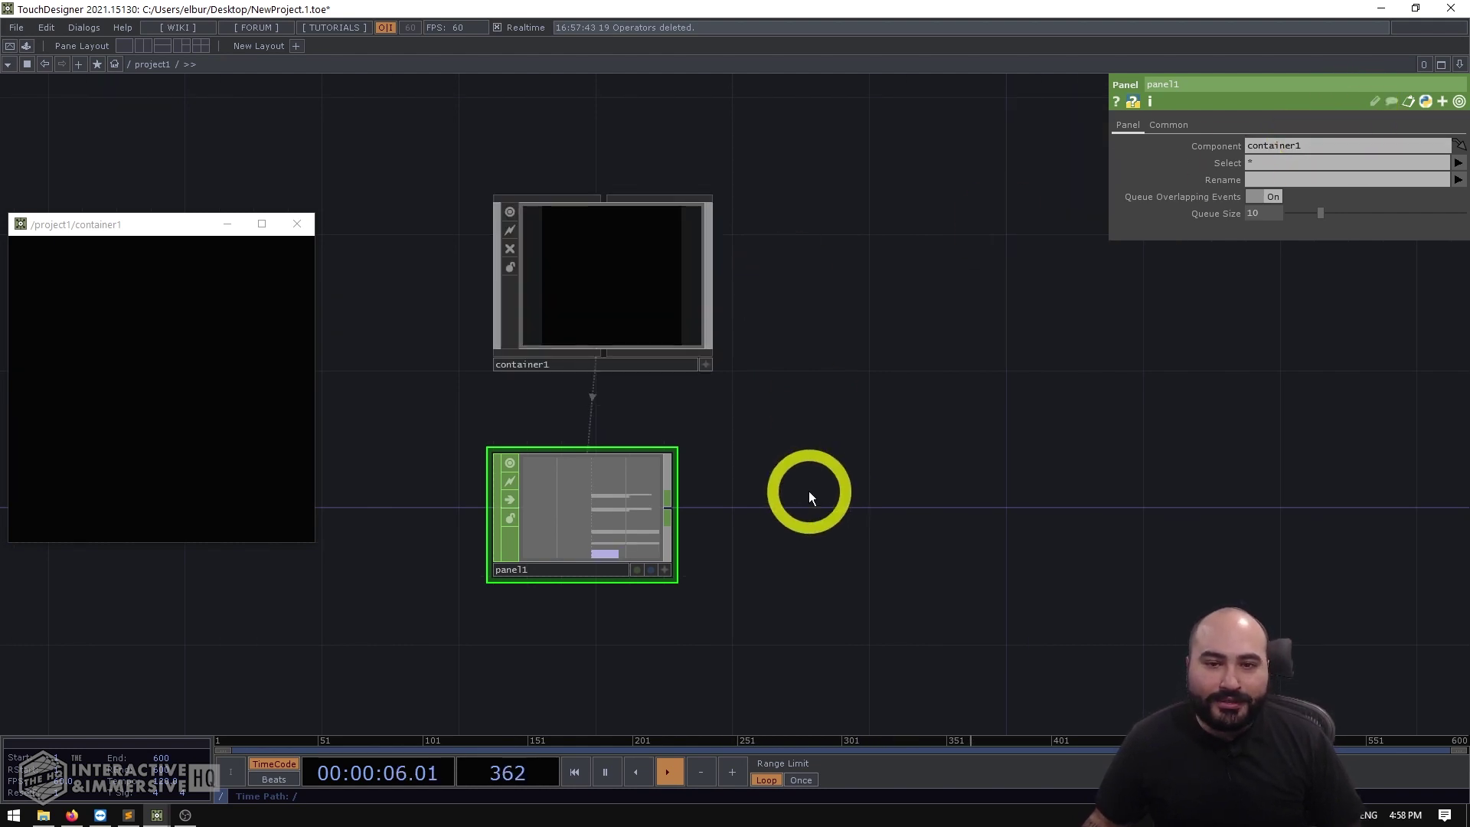
pyautogui.moveTo(613, 502); pyautogui.dragTo(610, 468)
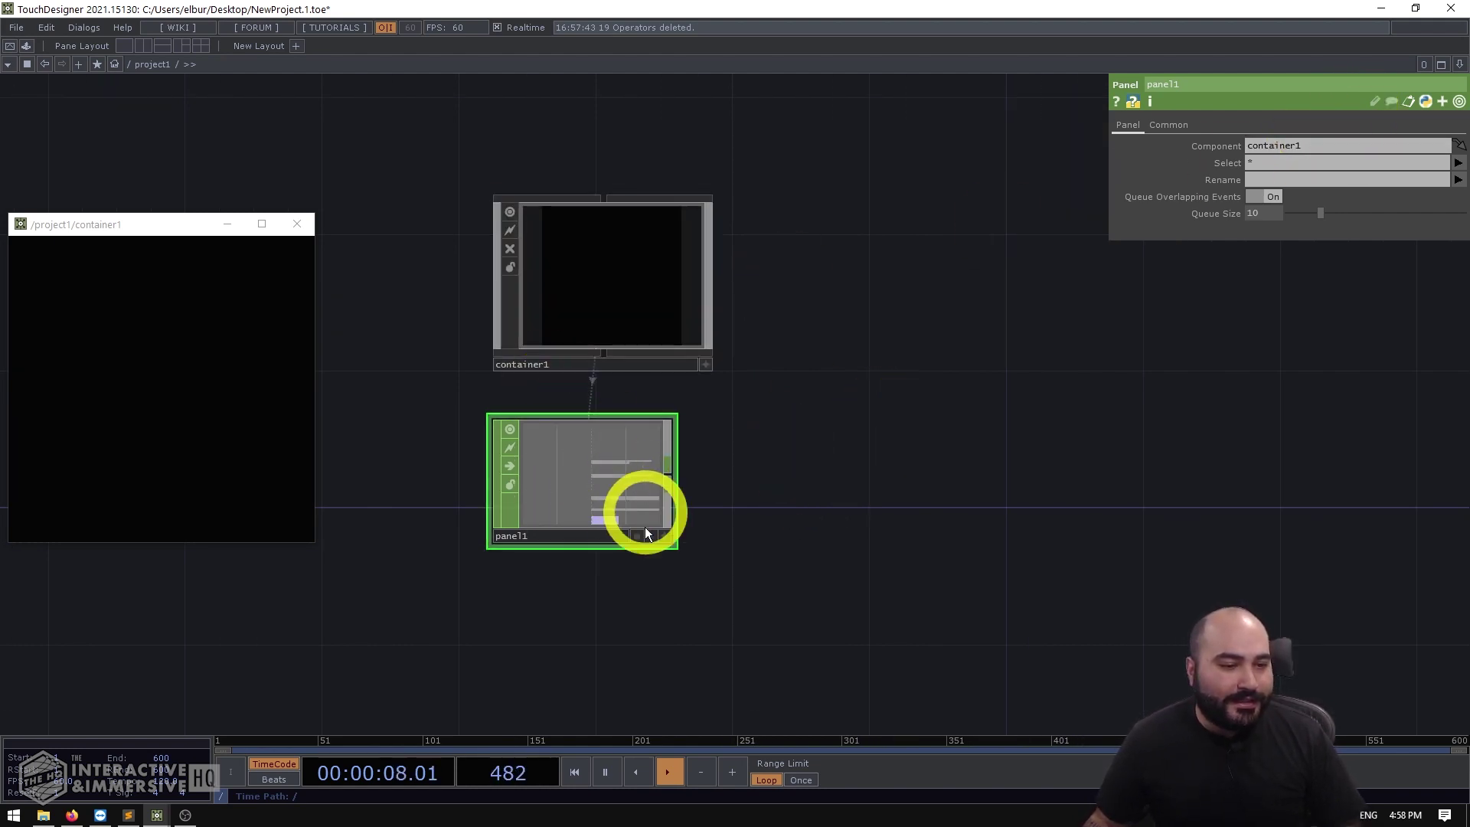
# Step: Examine how the Panel CHOP's select, u, v and inside channels respond to pointer interaction in the container's viewer window
pyautogui.scroll(6, 587, 526)
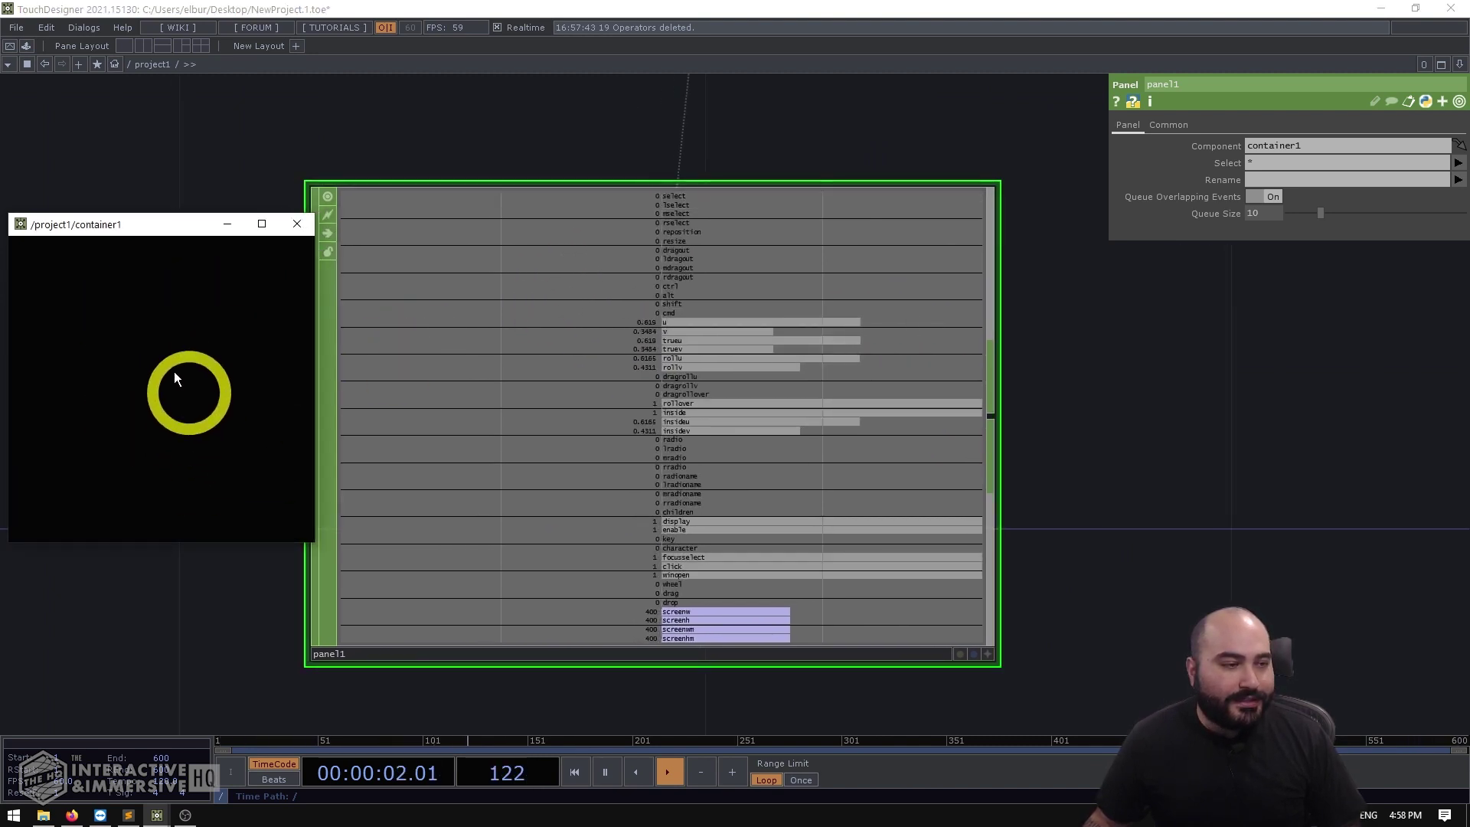
pyautogui.click(177, 398)
pyautogui.moveTo(86, 349)
pyautogui.mouseDown()
pyautogui.moveTo(222, 427)
pyautogui.moveTo(209, 357)
pyautogui.moveTo(21, 328)
pyautogui.moveTo(209, 389)
pyautogui.moveTo(214, 407)
pyautogui.mouseUp()
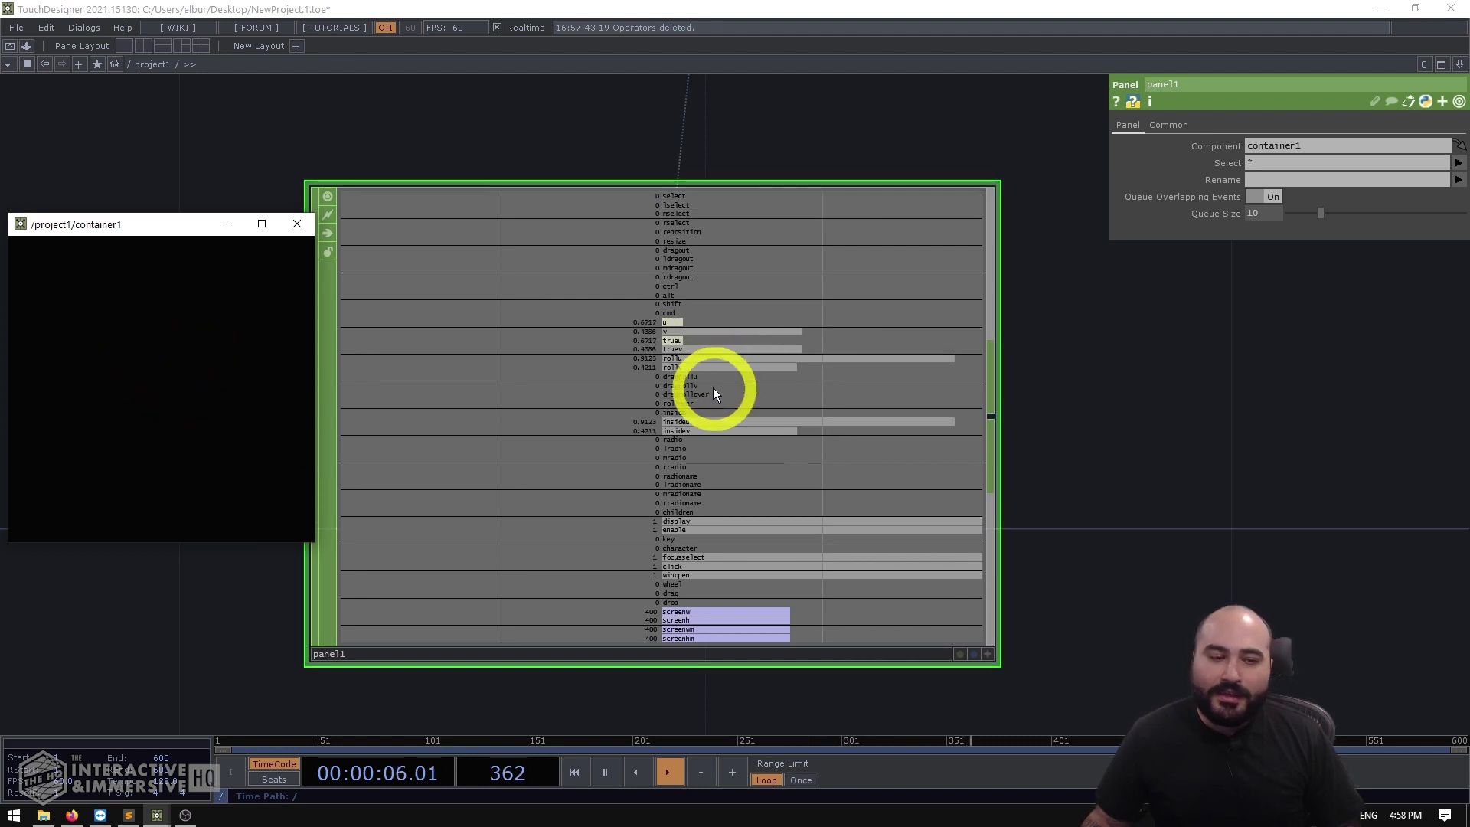
pyautogui.scroll(-3, 815, 411)
pyautogui.scroll(2, 888, 364)
pyautogui.moveTo(974, 446); pyautogui.dragTo(658, 438)
pyautogui.scroll(-4, 932, 433)
pyautogui.scroll(2, 587, 377)
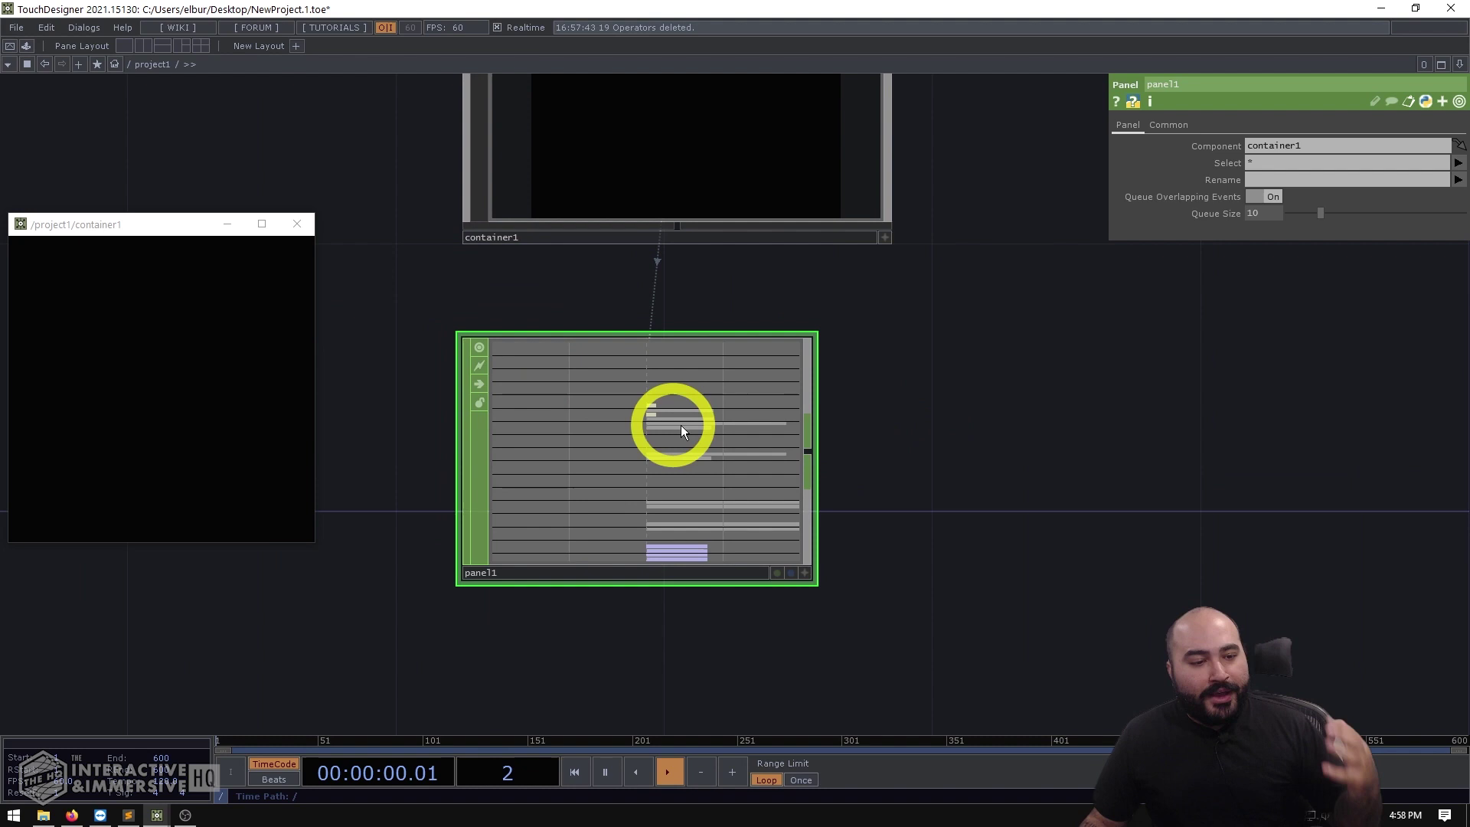
pyautogui.scroll(2, 688, 421)
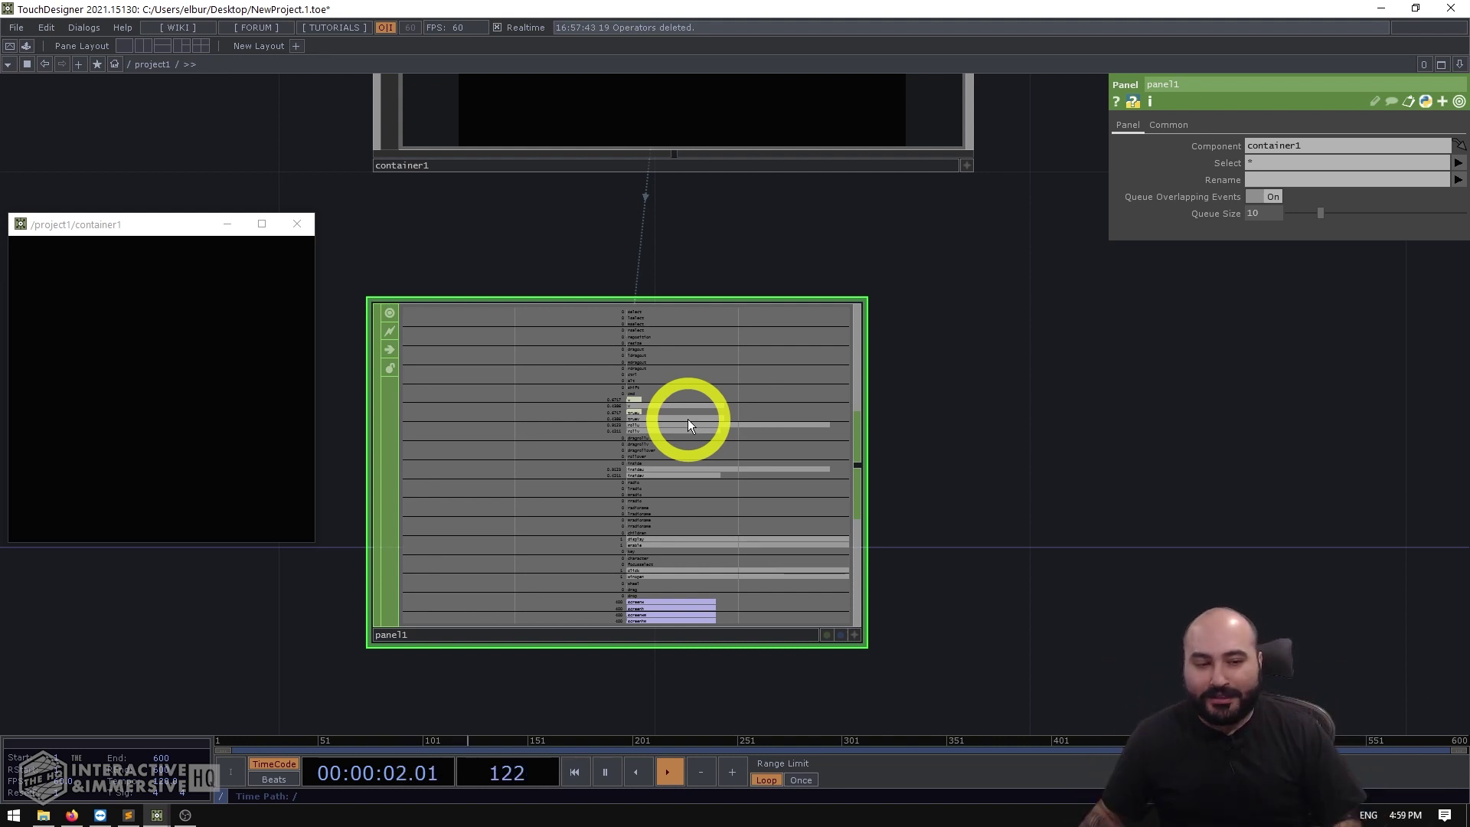
pyautogui.scroll(2, 625, 383)
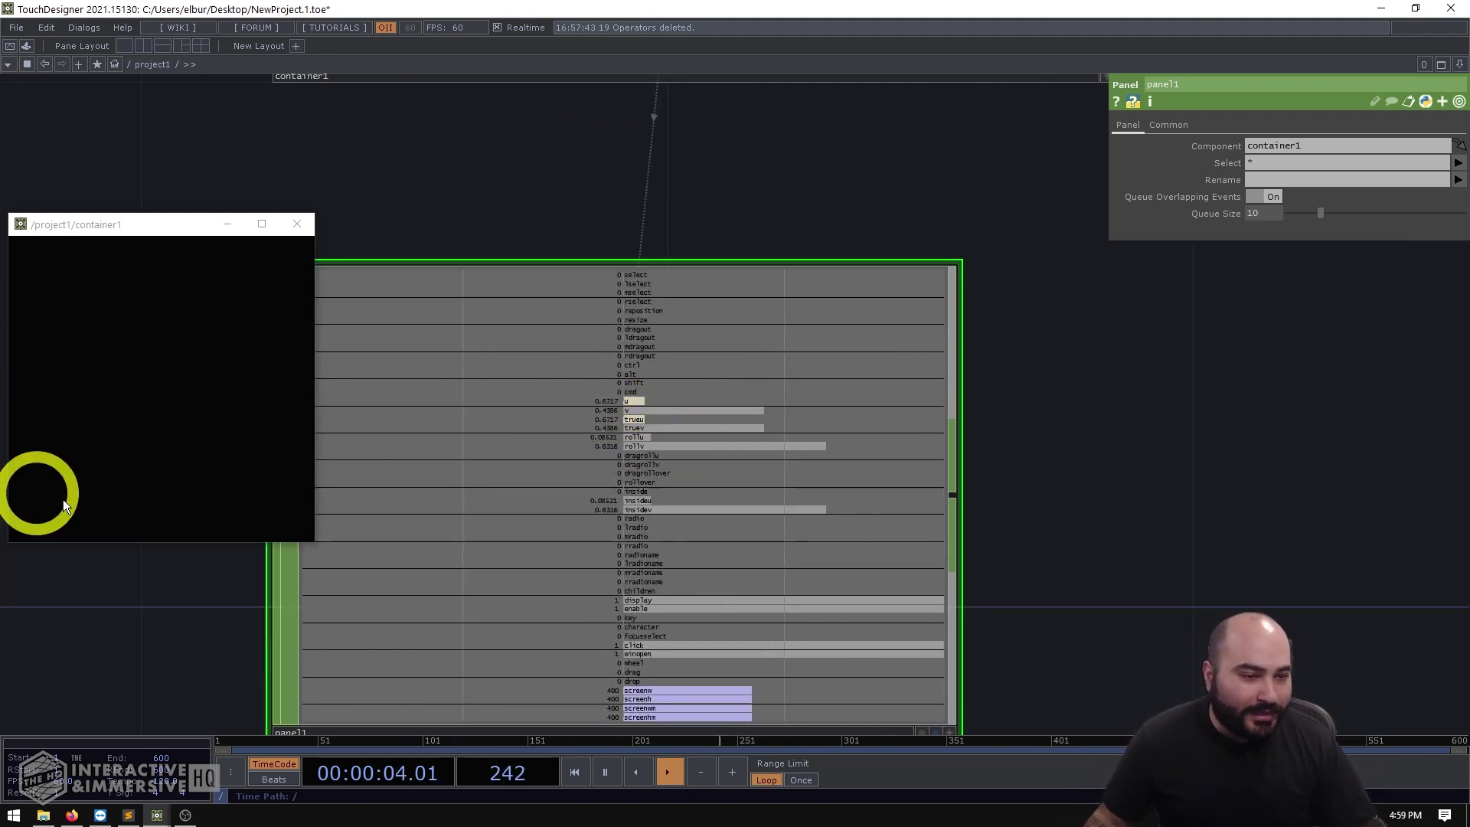
pyautogui.click(77, 372)
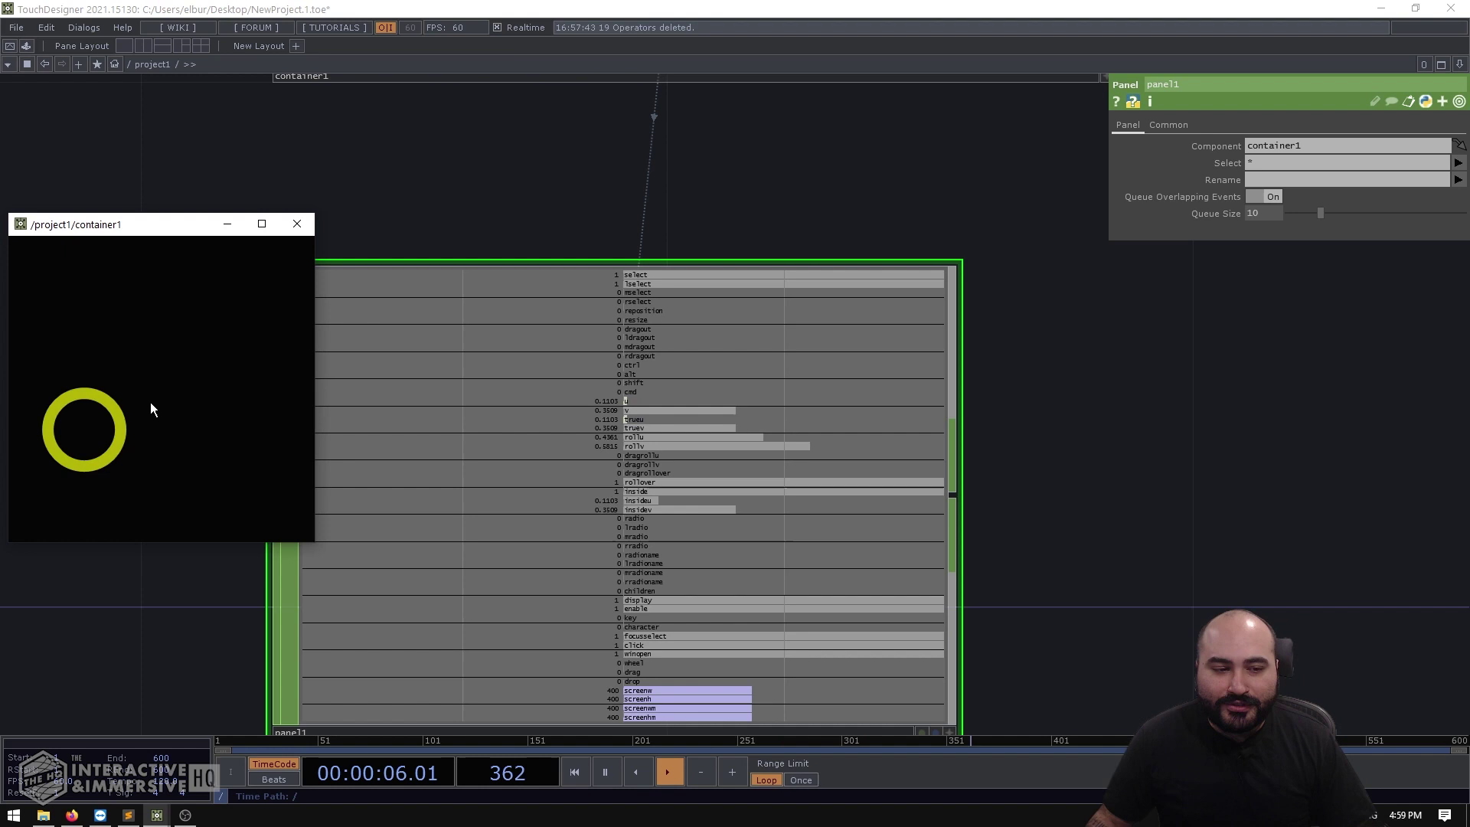
pyautogui.moveTo(150, 410)
pyautogui.mouseDown()
pyautogui.moveTo(268, 346)
pyautogui.moveTo(218, 385)
pyautogui.moveTo(238, 379)
pyautogui.mouseUp()
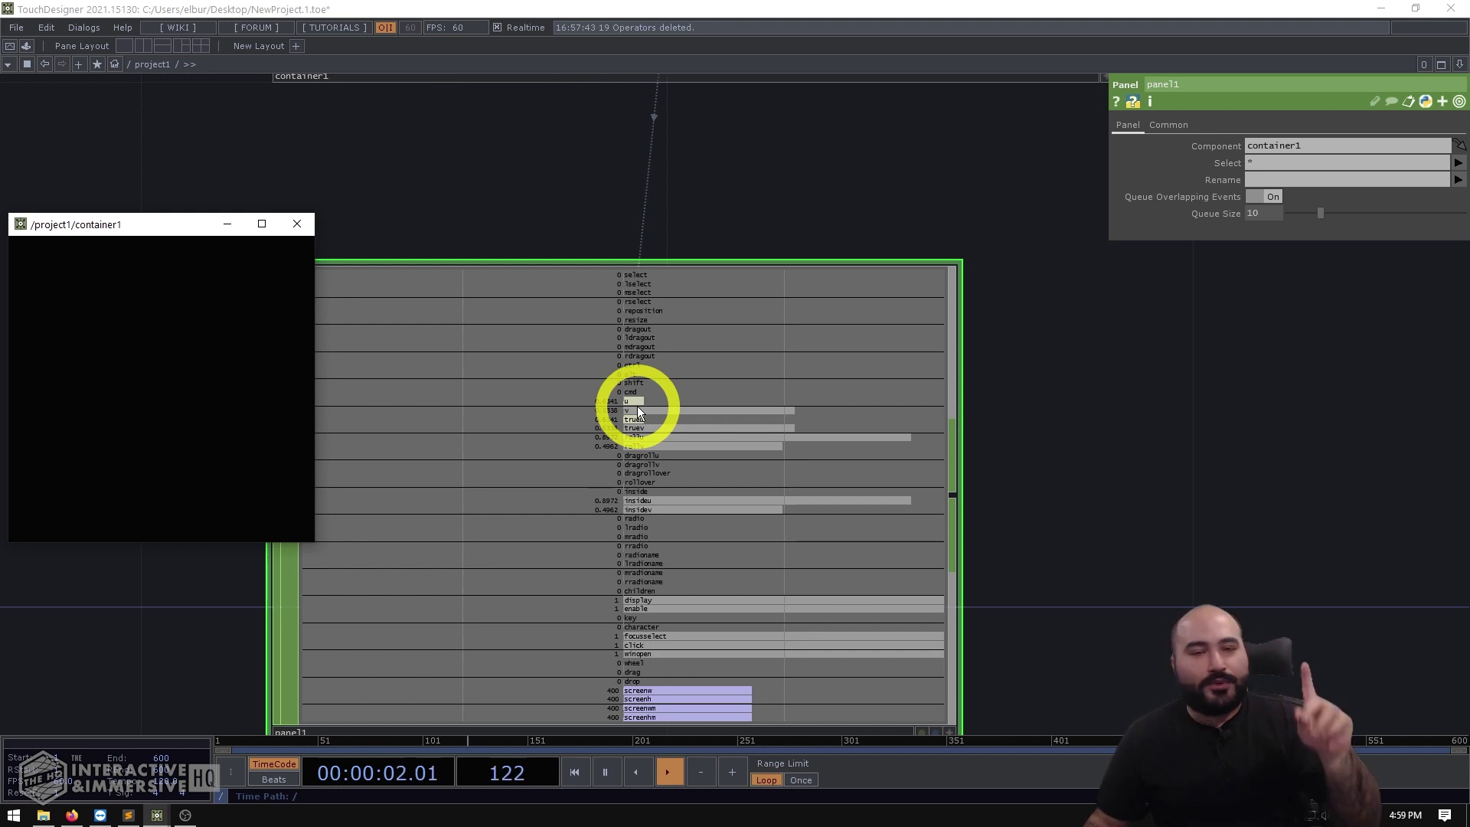
# Step: Add a Select CHOP beside the Panel CHOP
pyautogui.scroll(-5, 735, 393)
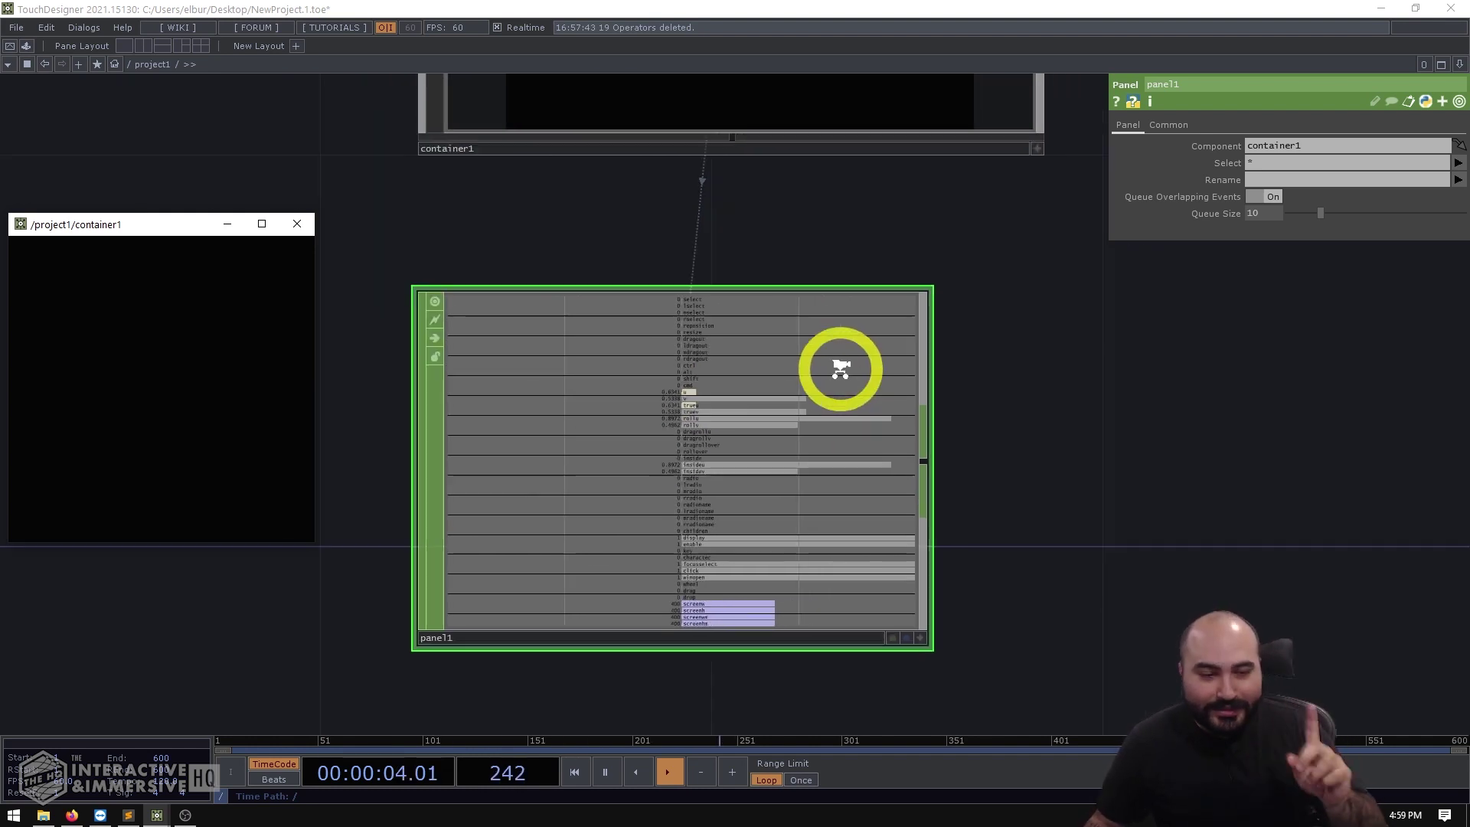
pyautogui.scroll(-1, 816, 373)
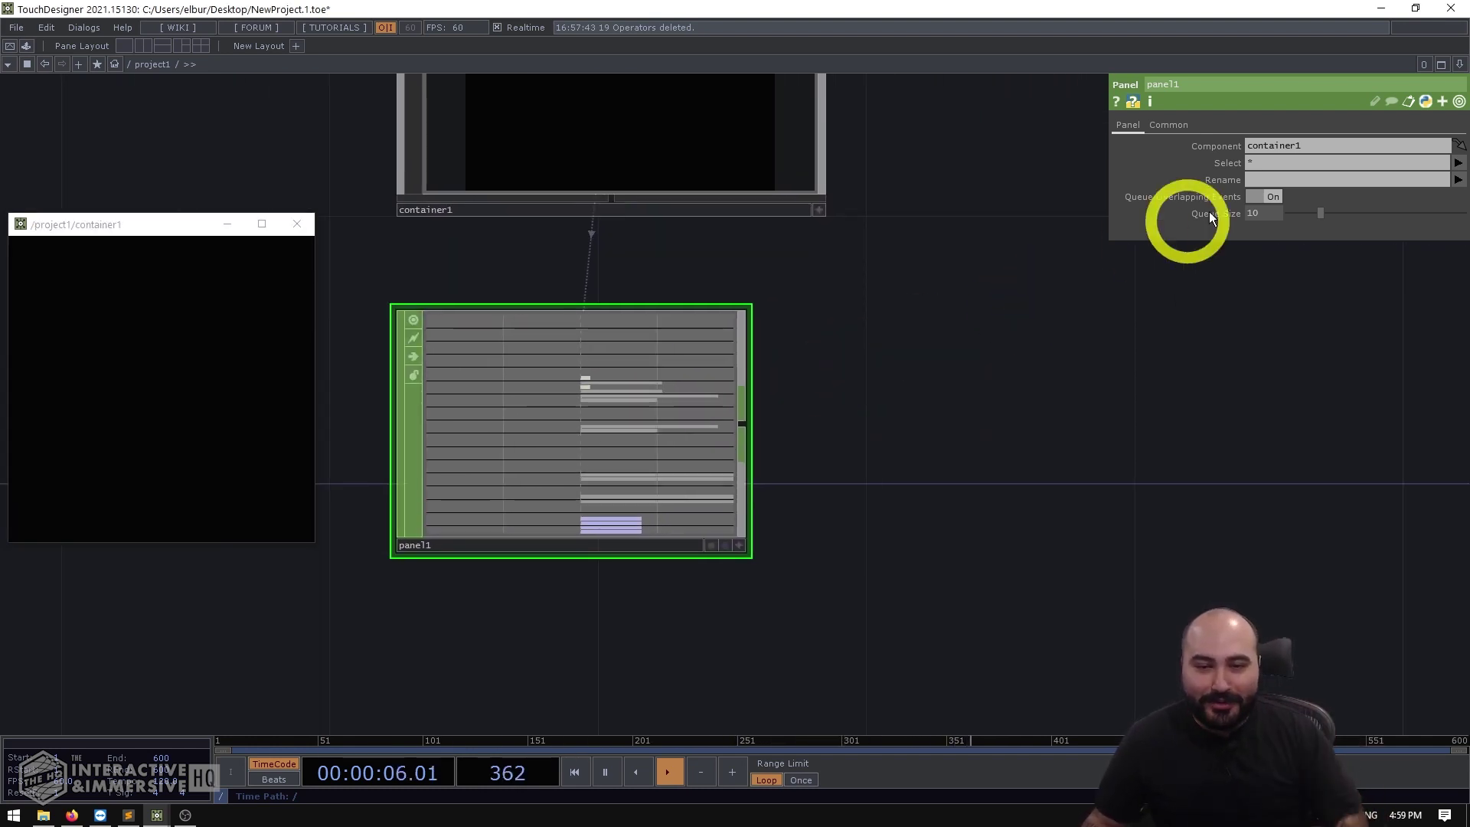
pyautogui.press('Tab')
pyautogui.write('sel')
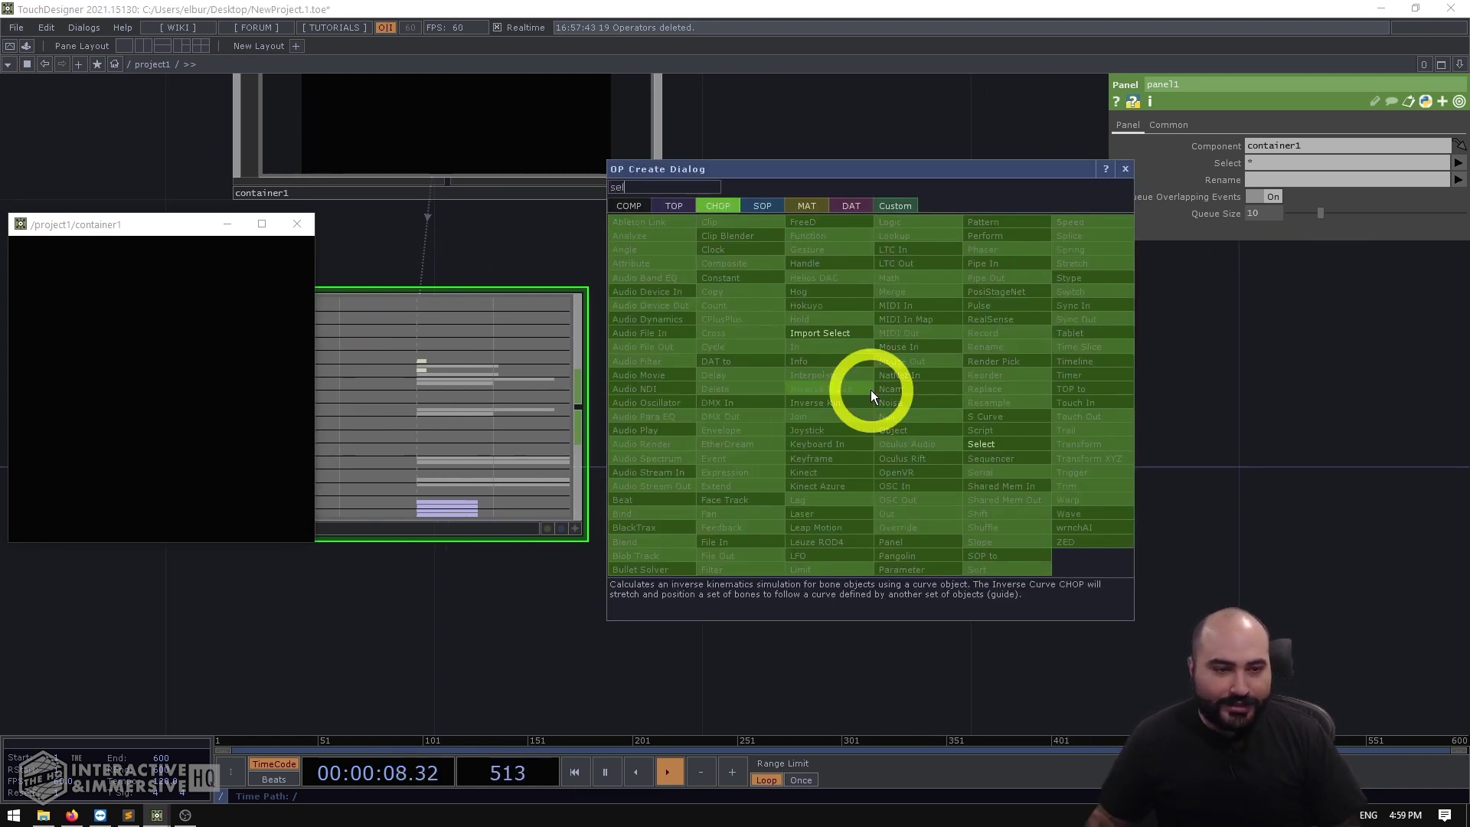
pyautogui.click(966, 444)
pyautogui.click(945, 406)
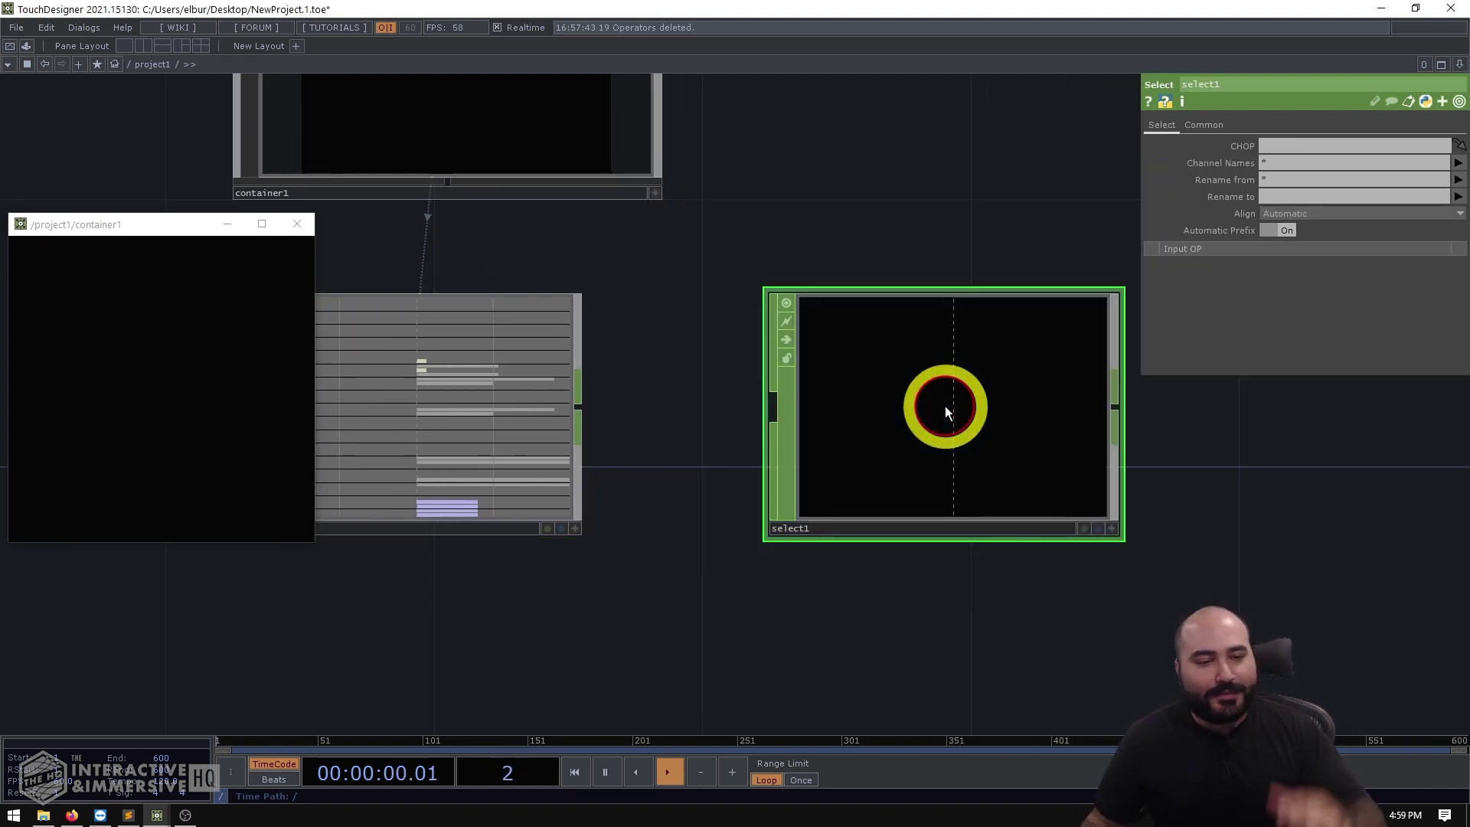
# Step: Connect the Panel CHOP's output to the Select CHOP's input
pyautogui.moveTo(1012, 611); pyautogui.dragTo(982, 457)
pyautogui.scroll(-2, 982, 457)
pyautogui.moveTo(1056, 498); pyautogui.dragTo(945, 589)
pyautogui.moveTo(558, 397); pyautogui.dragTo(690, 395)
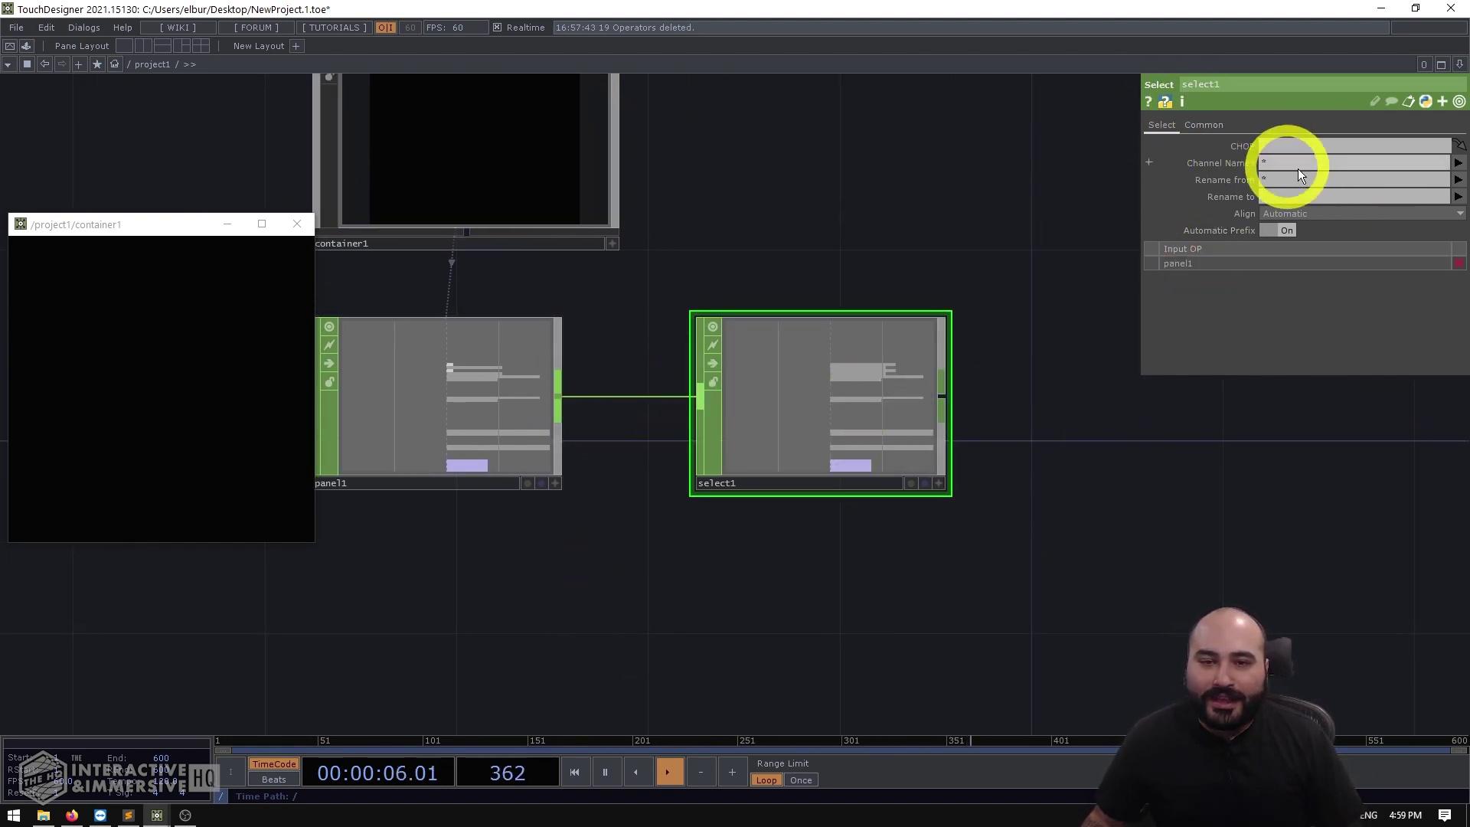
# Step: Set the Select CHOP's channel names to u and v
pyautogui.click(1458, 163)
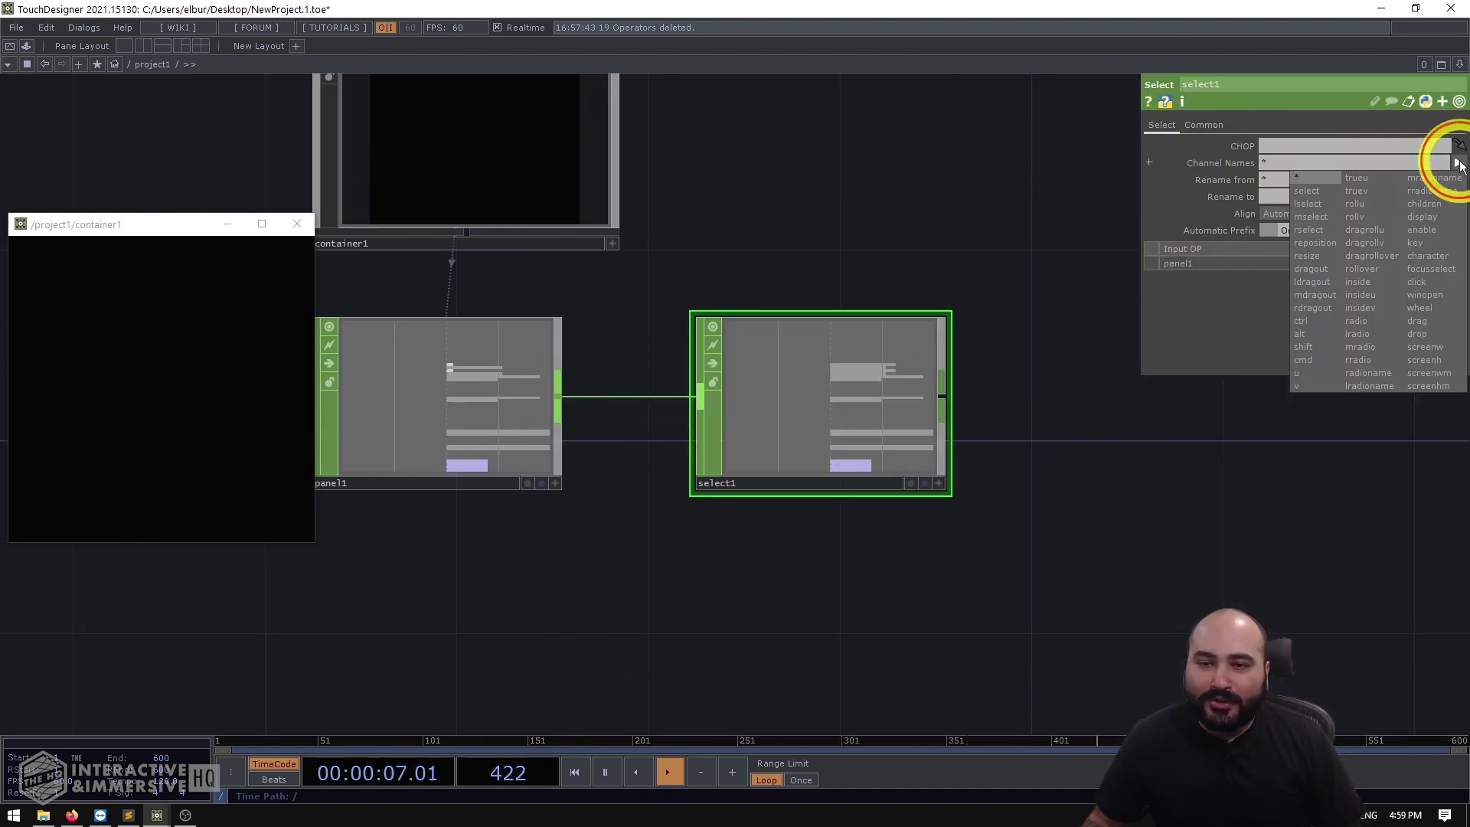
pyautogui.click(1317, 373)
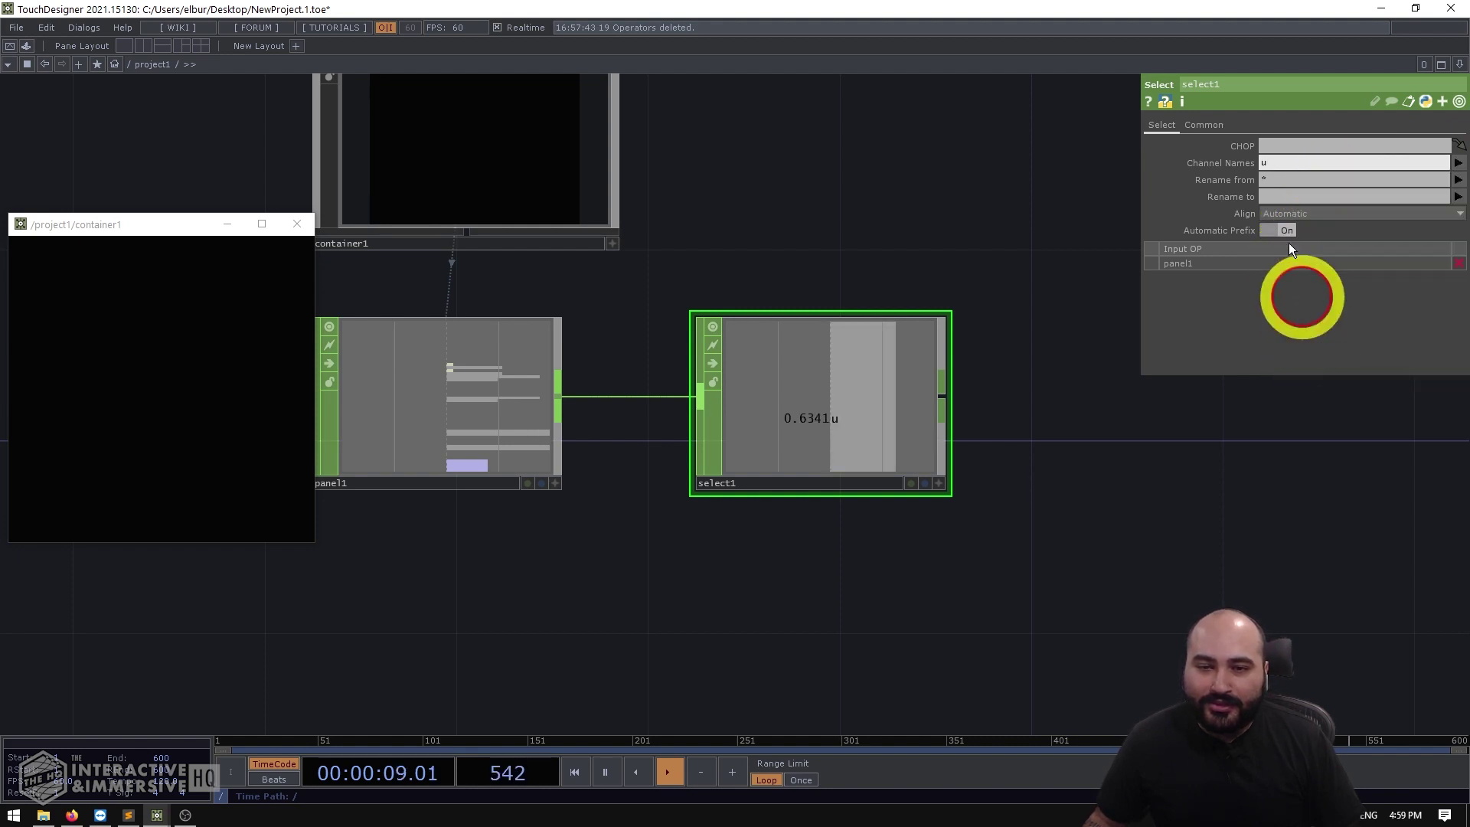
pyautogui.click(1458, 163)
pyautogui.click(1315, 385)
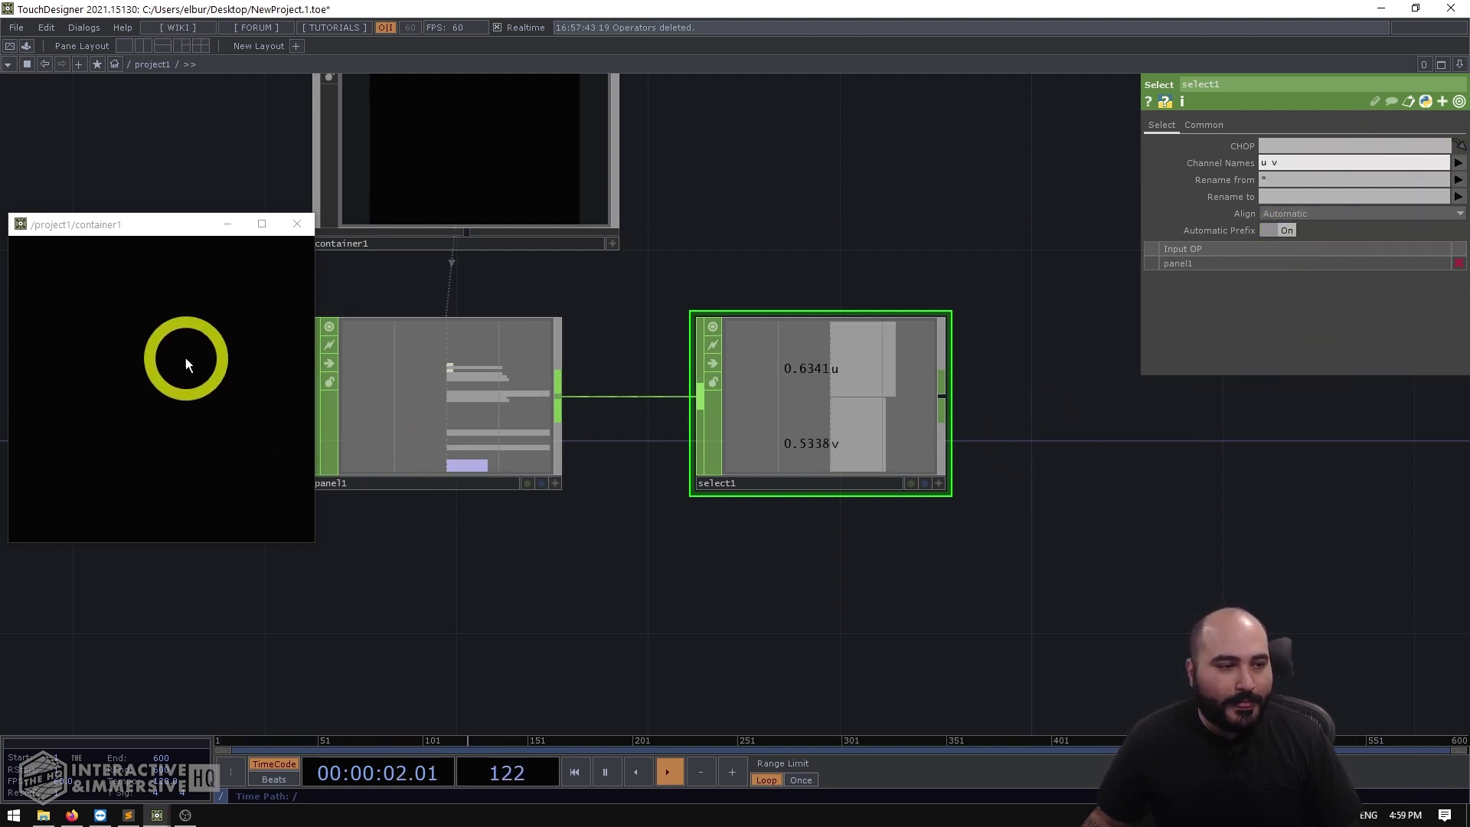
# Step: Examine how the selected u and v channels respond to pointer movement and dragging in the container's viewer window
pyautogui.click(115, 348)
pyautogui.moveTo(114, 349)
pyautogui.mouseDown()
pyautogui.moveTo(108, 415)
pyautogui.moveTo(67, 434)
pyautogui.moveTo(236, 385)
pyautogui.moveTo(232, 440)
pyautogui.moveTo(107, 370)
pyautogui.mouseUp()
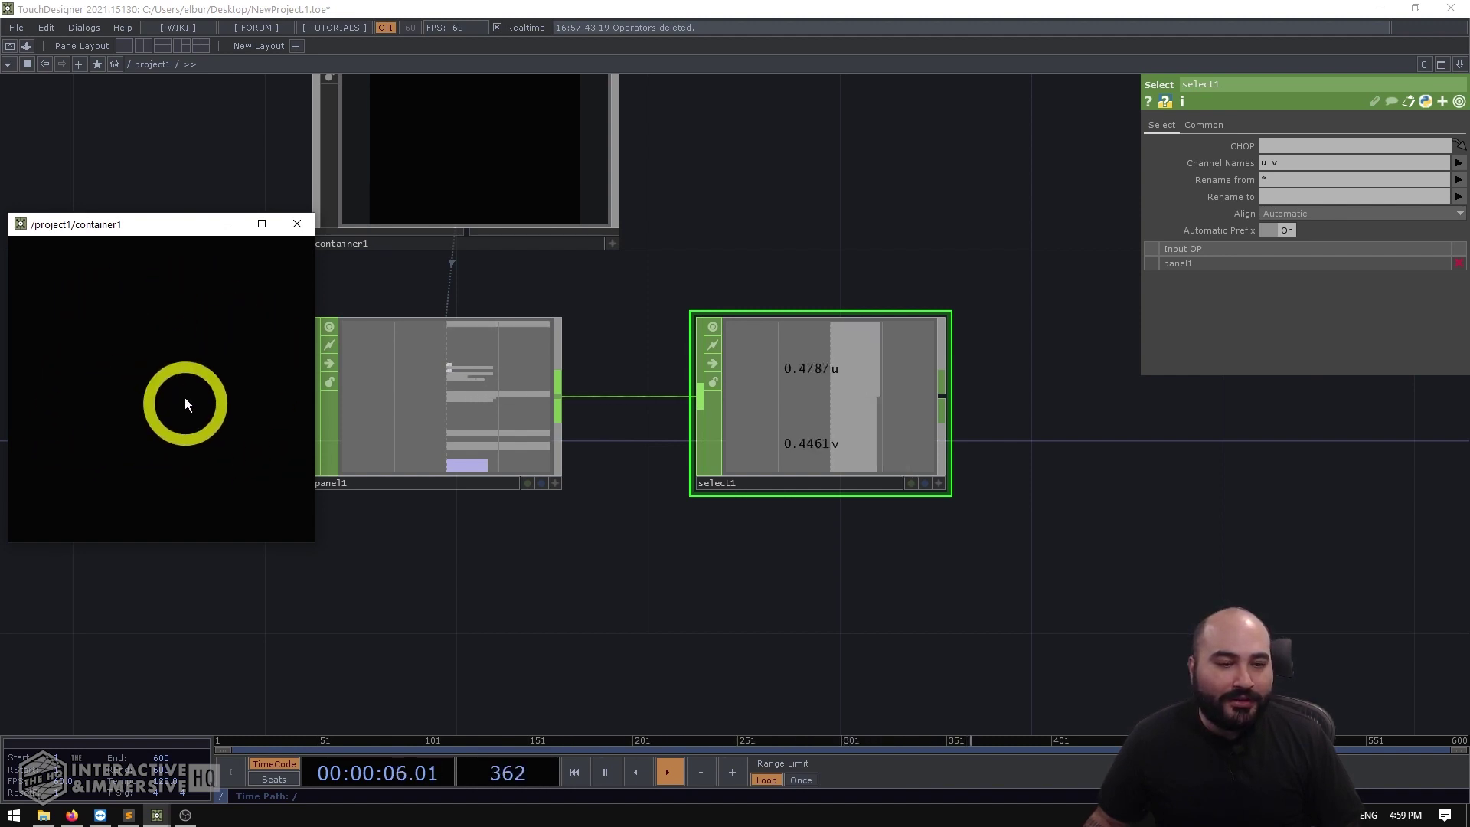
pyautogui.moveTo(185, 397)
pyautogui.mouseDown()
pyautogui.moveTo(328, 378)
pyautogui.moveTo(874, 429)
pyautogui.mouseUp()
pyautogui.moveTo(820, 375); pyautogui.dragTo(67, 402)
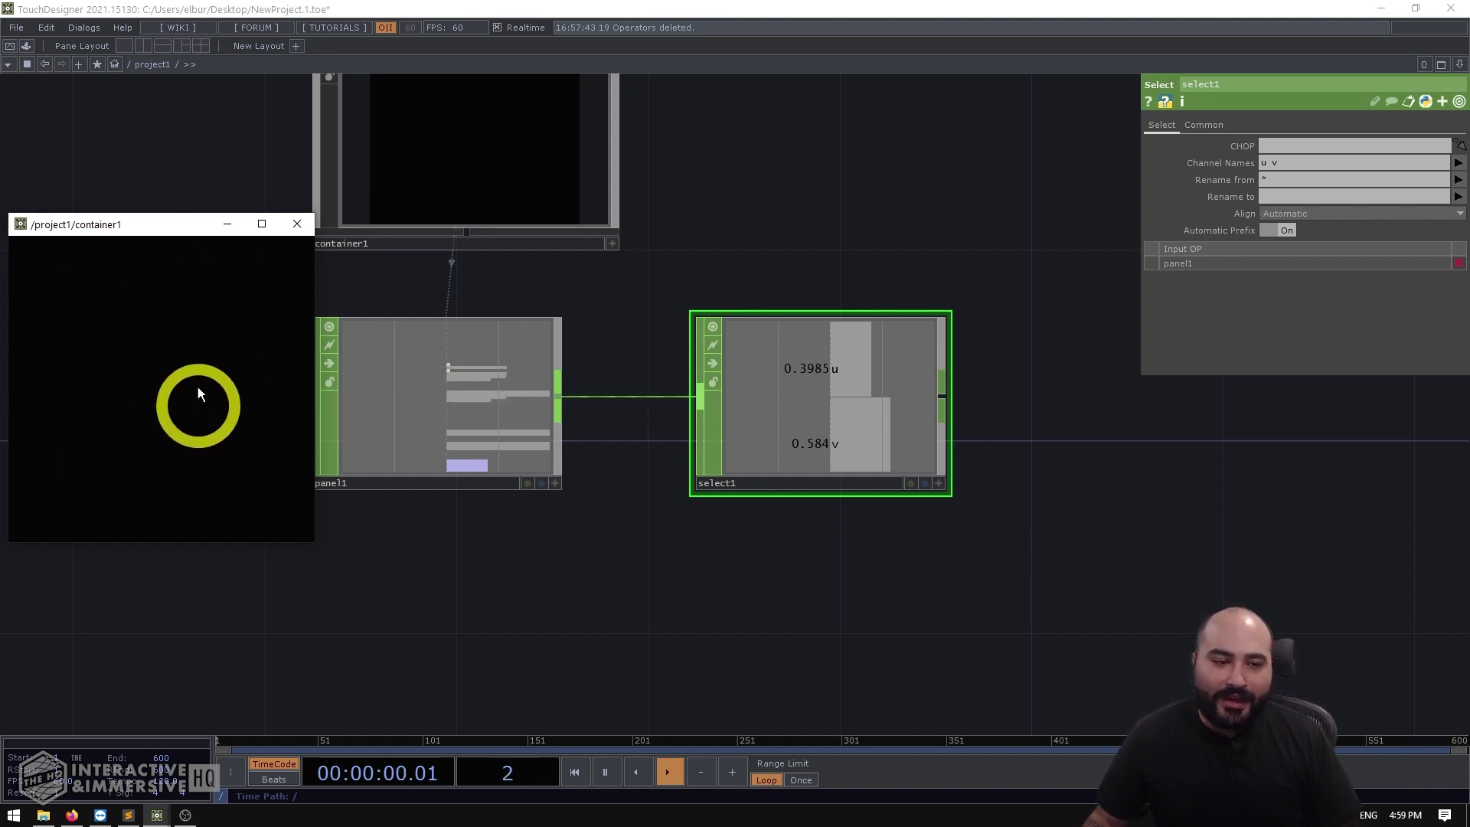
pyautogui.moveTo(133, 371)
pyautogui.mouseDown()
pyautogui.moveTo(209, 400)
pyautogui.moveTo(717, 422)
pyautogui.mouseUp()
# Step: Add a Slope CHOP beside the Select CHOP and connect the Select CHOP's output to its input
pyautogui.moveTo(843, 560); pyautogui.dragTo(585, 542)
pyautogui.moveTo(941, 380); pyautogui.dragTo(1019, 421)
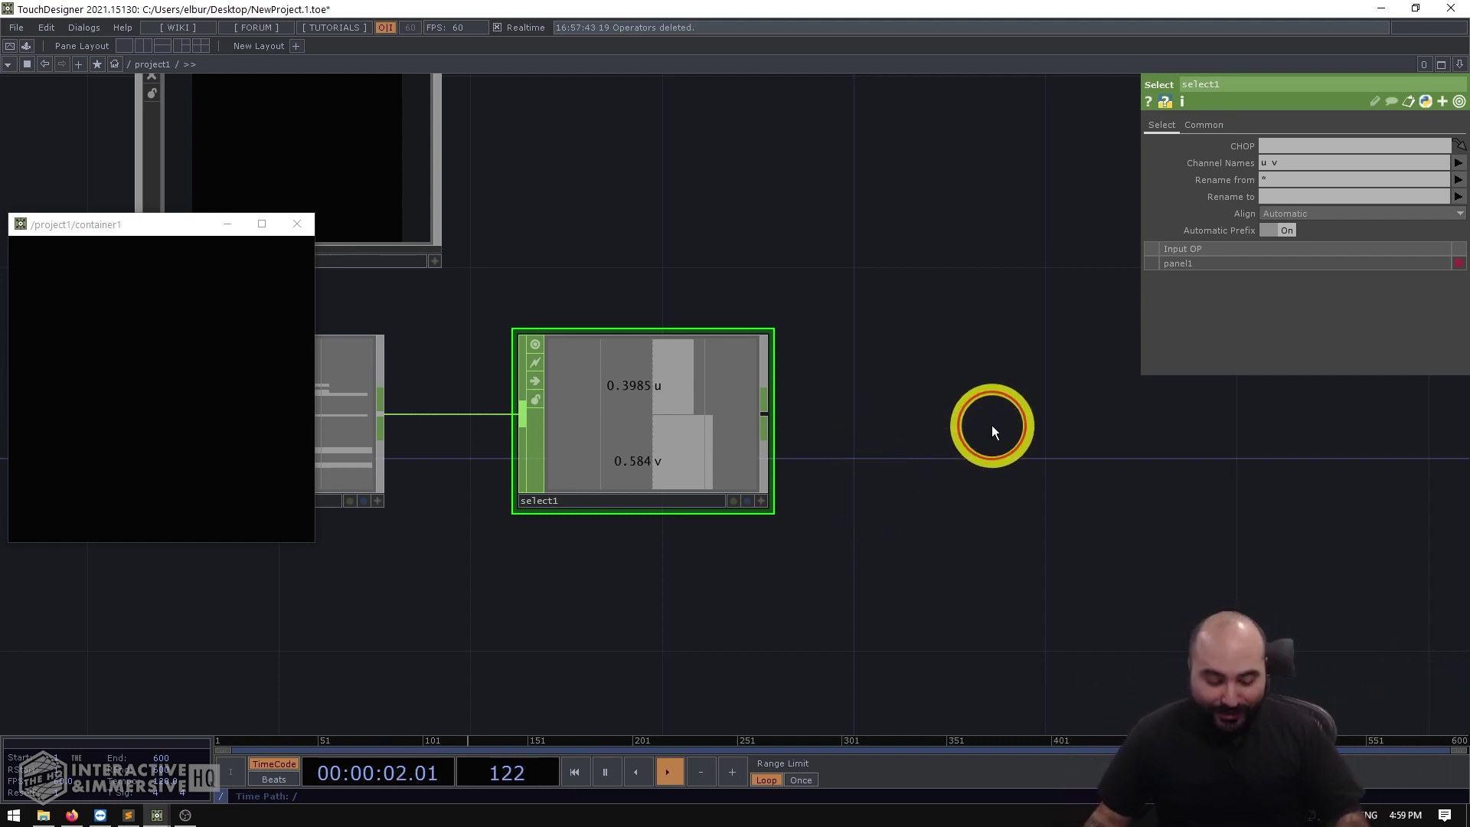
pyautogui.press('Tab')
pyautogui.write('slope')
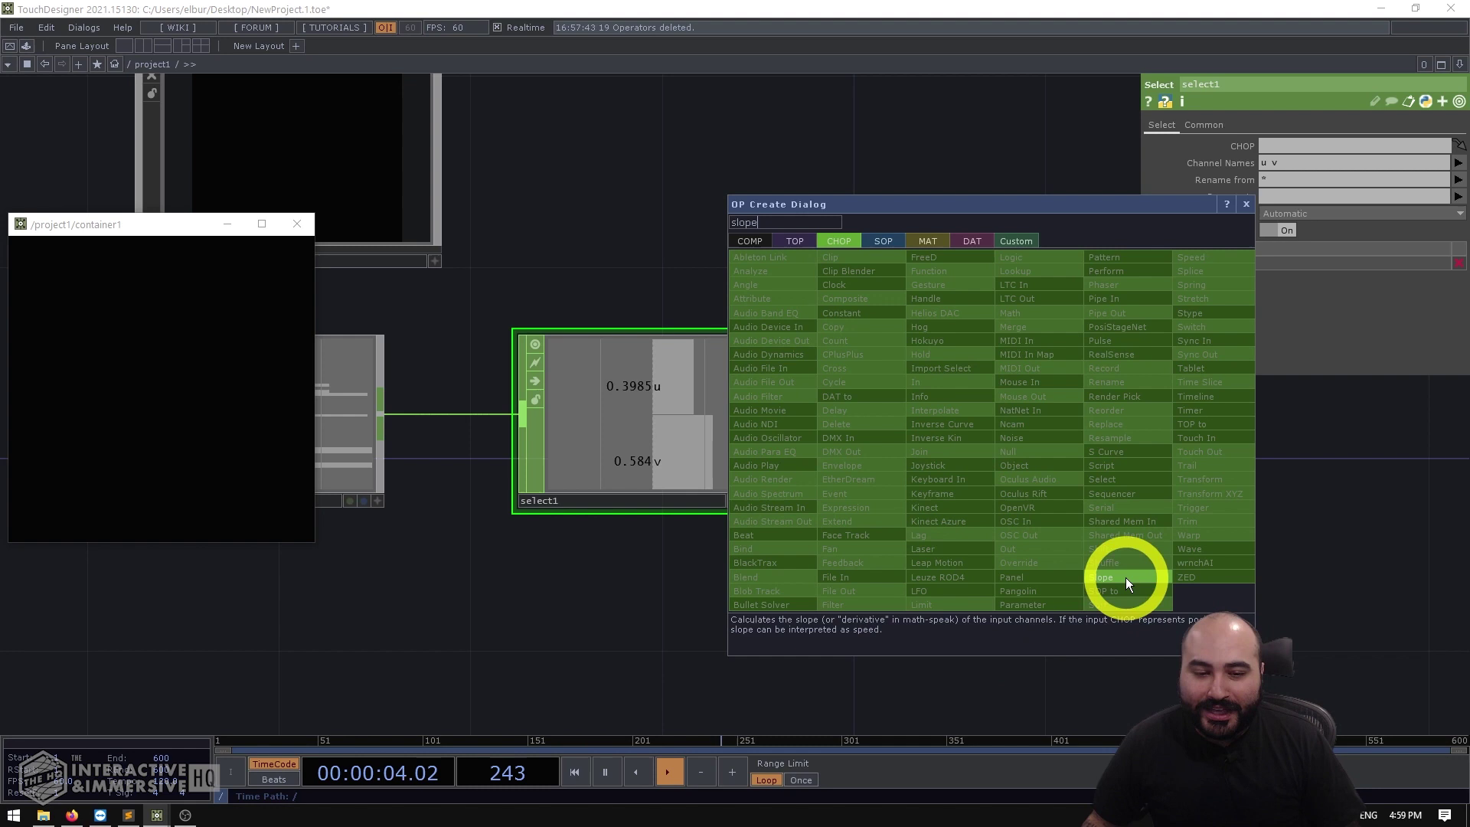
pyautogui.click(1126, 577)
pyautogui.click(986, 421)
pyautogui.moveTo(1012, 467); pyautogui.dragTo(1031, 434)
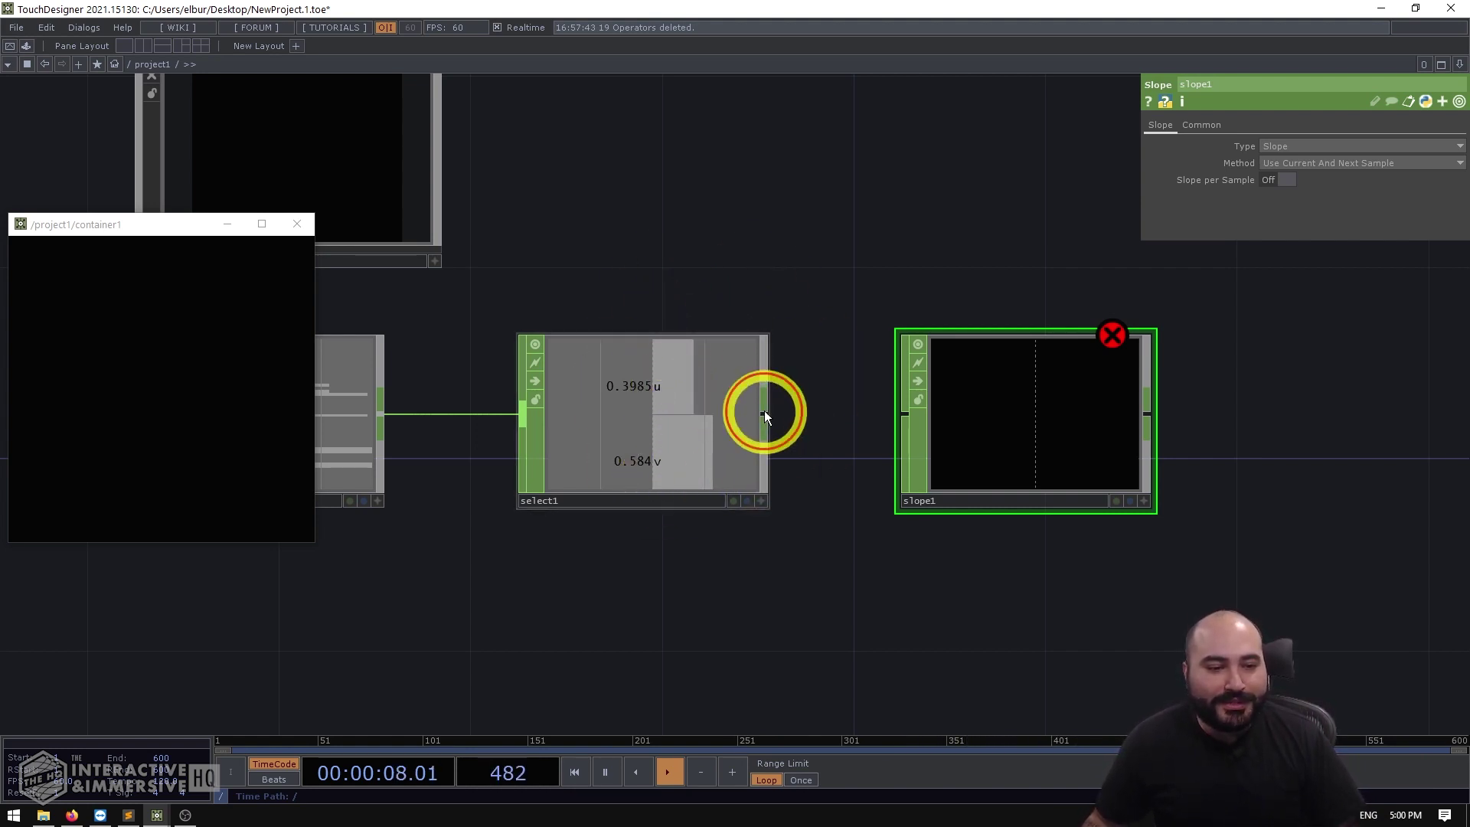
pyautogui.moveTo(766, 416); pyautogui.dragTo(902, 415)
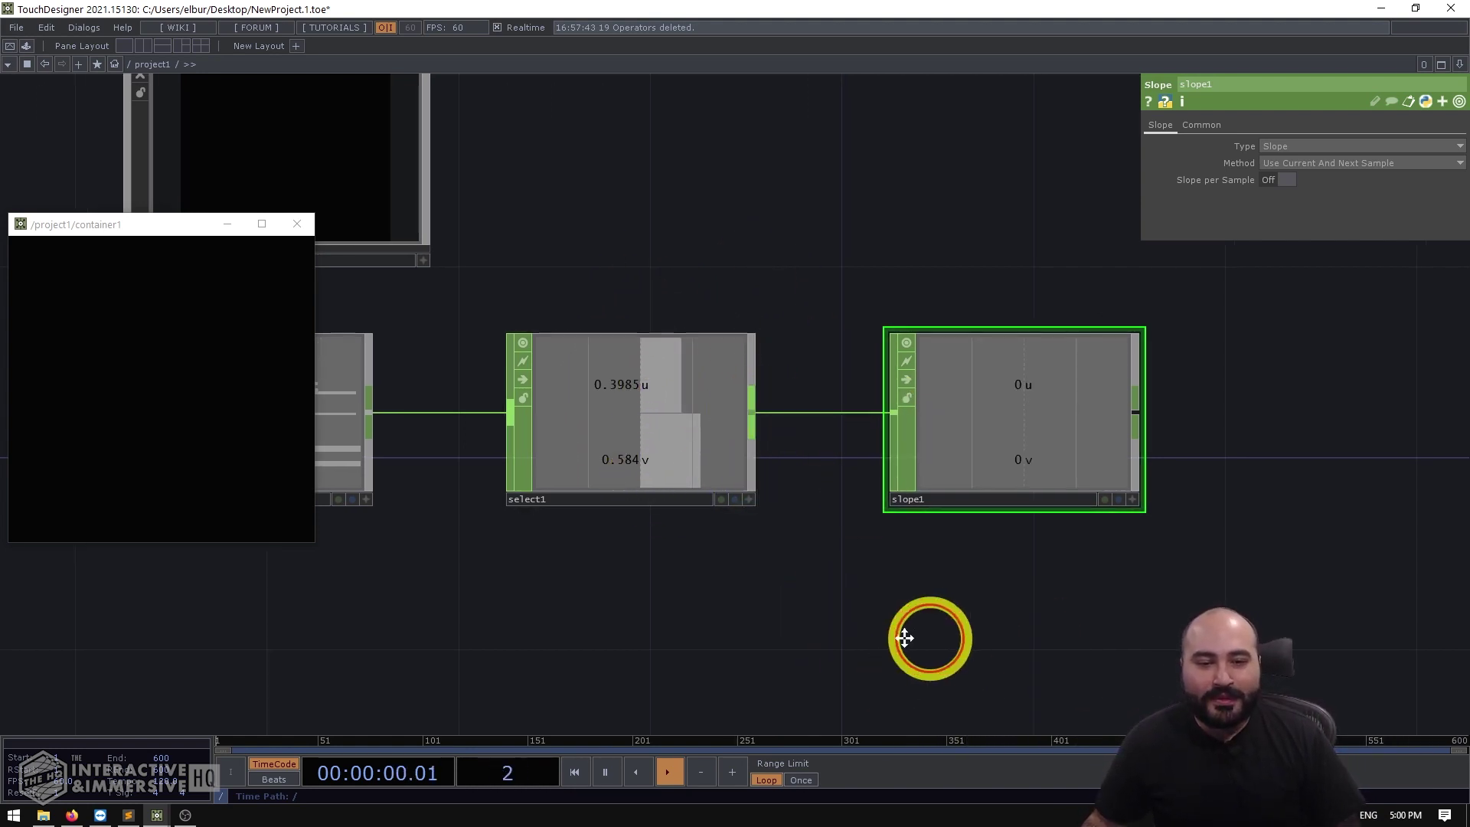
# Step: Add a Trail CHOP beside the Slope CHOP and connect the Slope CHOP's output to its first input
pyautogui.press('Tab')
pyautogui.write('trail')
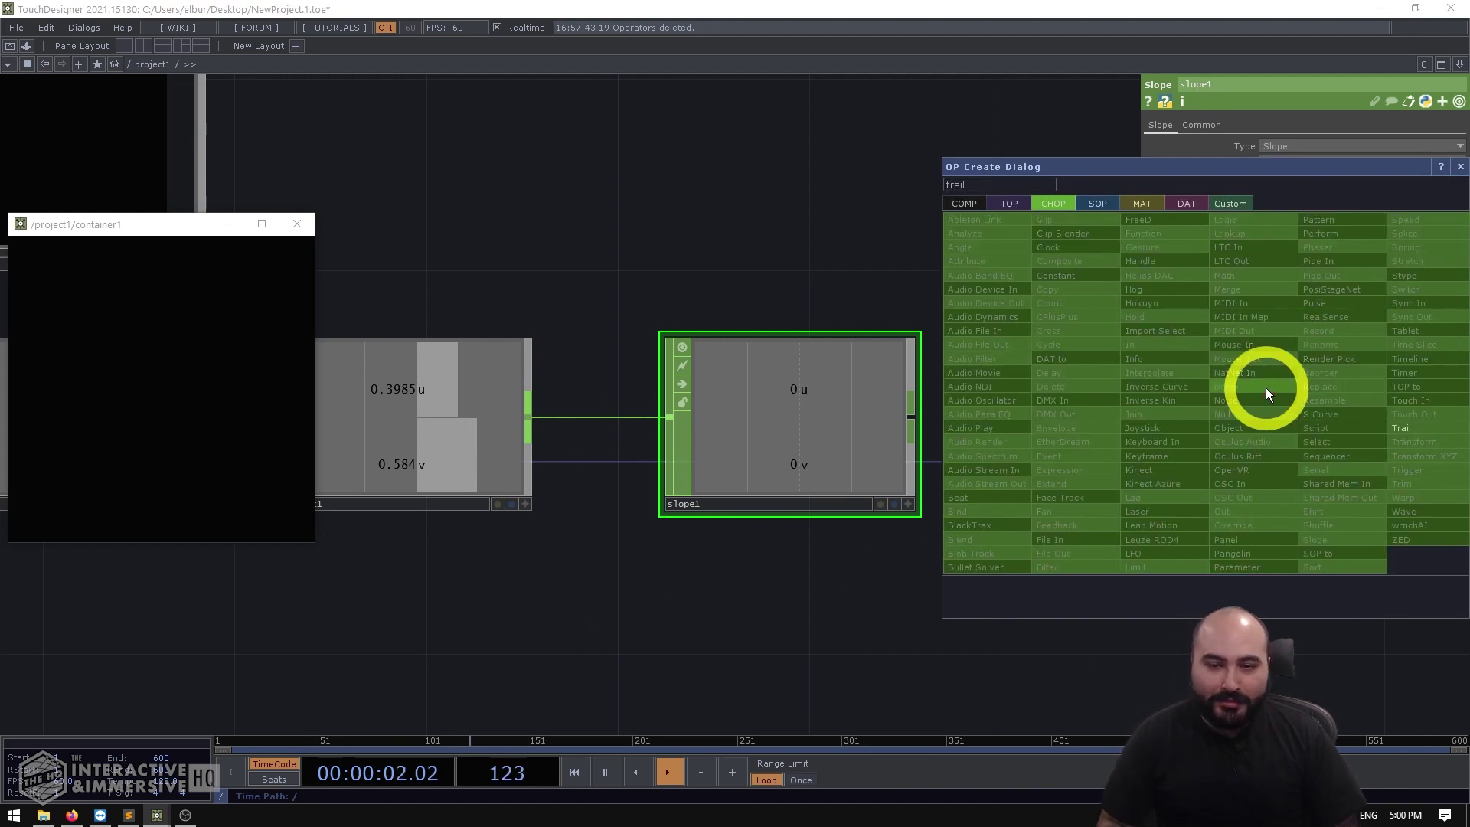
pyautogui.click(1405, 430)
pyautogui.click(1273, 424)
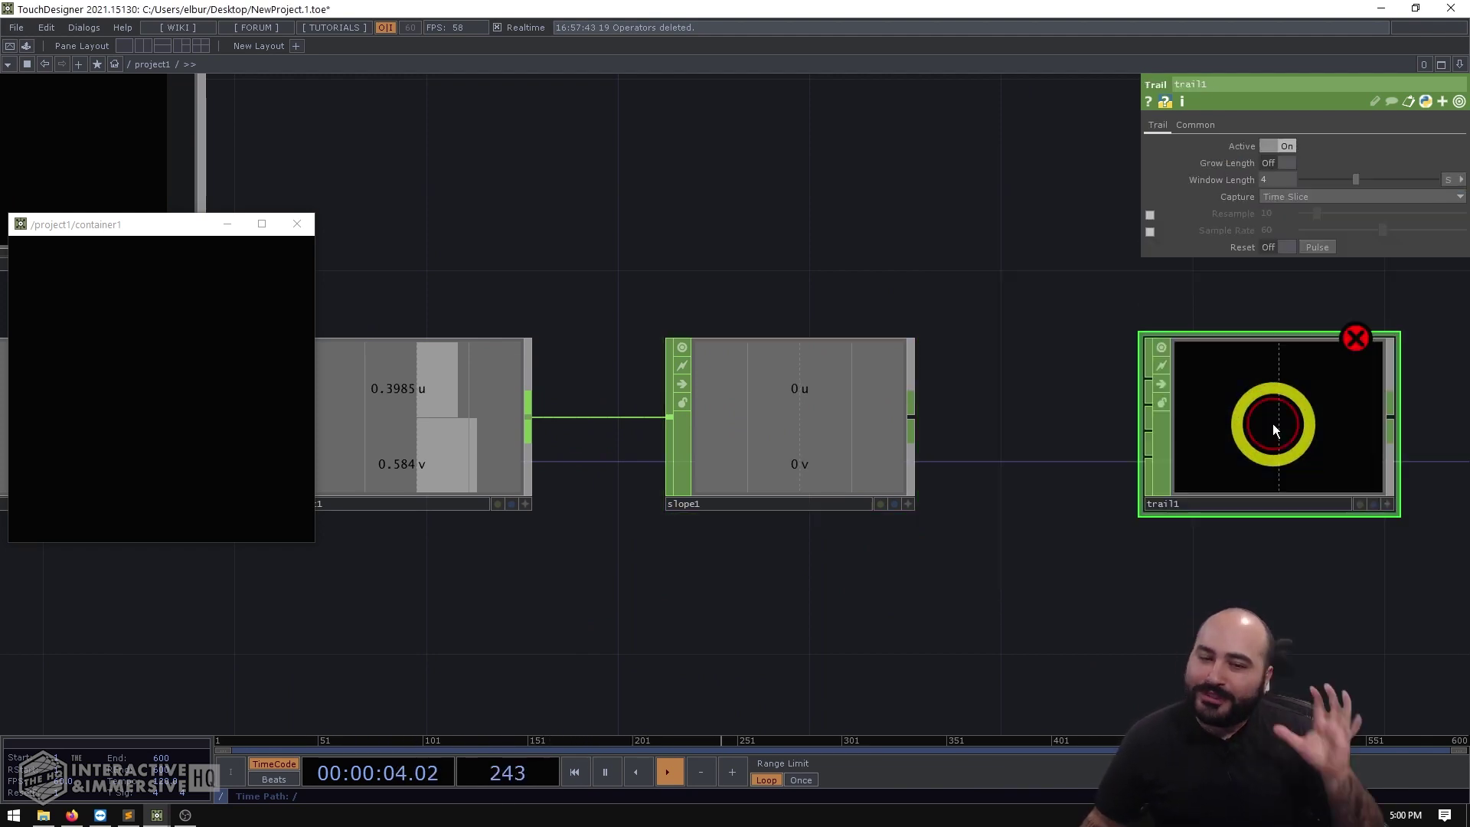
pyautogui.moveTo(914, 420); pyautogui.dragTo(1144, 375)
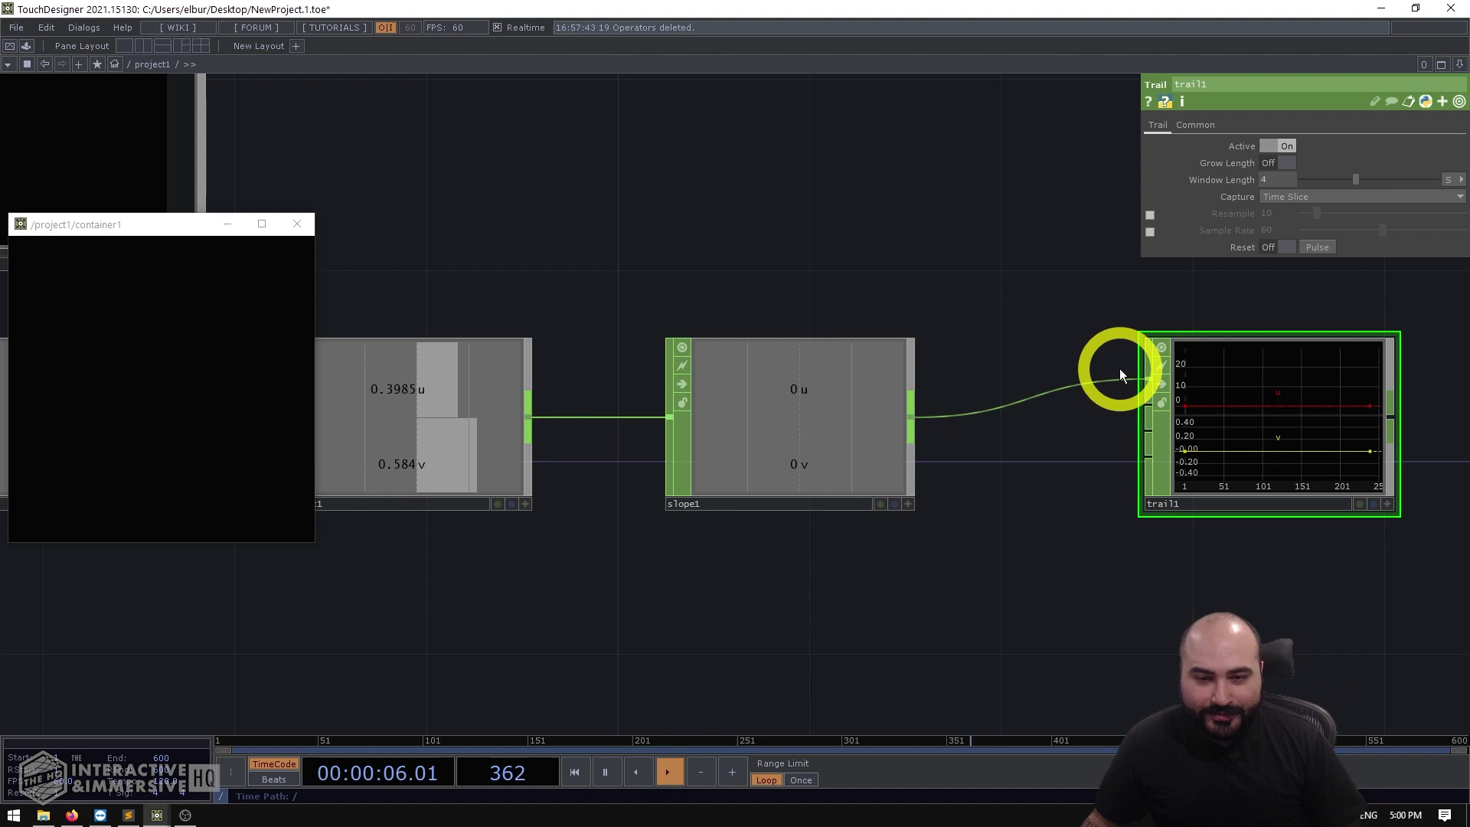
# Step: Swipe in the container's viewer window and examine how the Select, Slope and Trail CHOPs respond to the u and v movement
pyautogui.moveTo(1114, 517); pyautogui.dragTo(1166, 502)
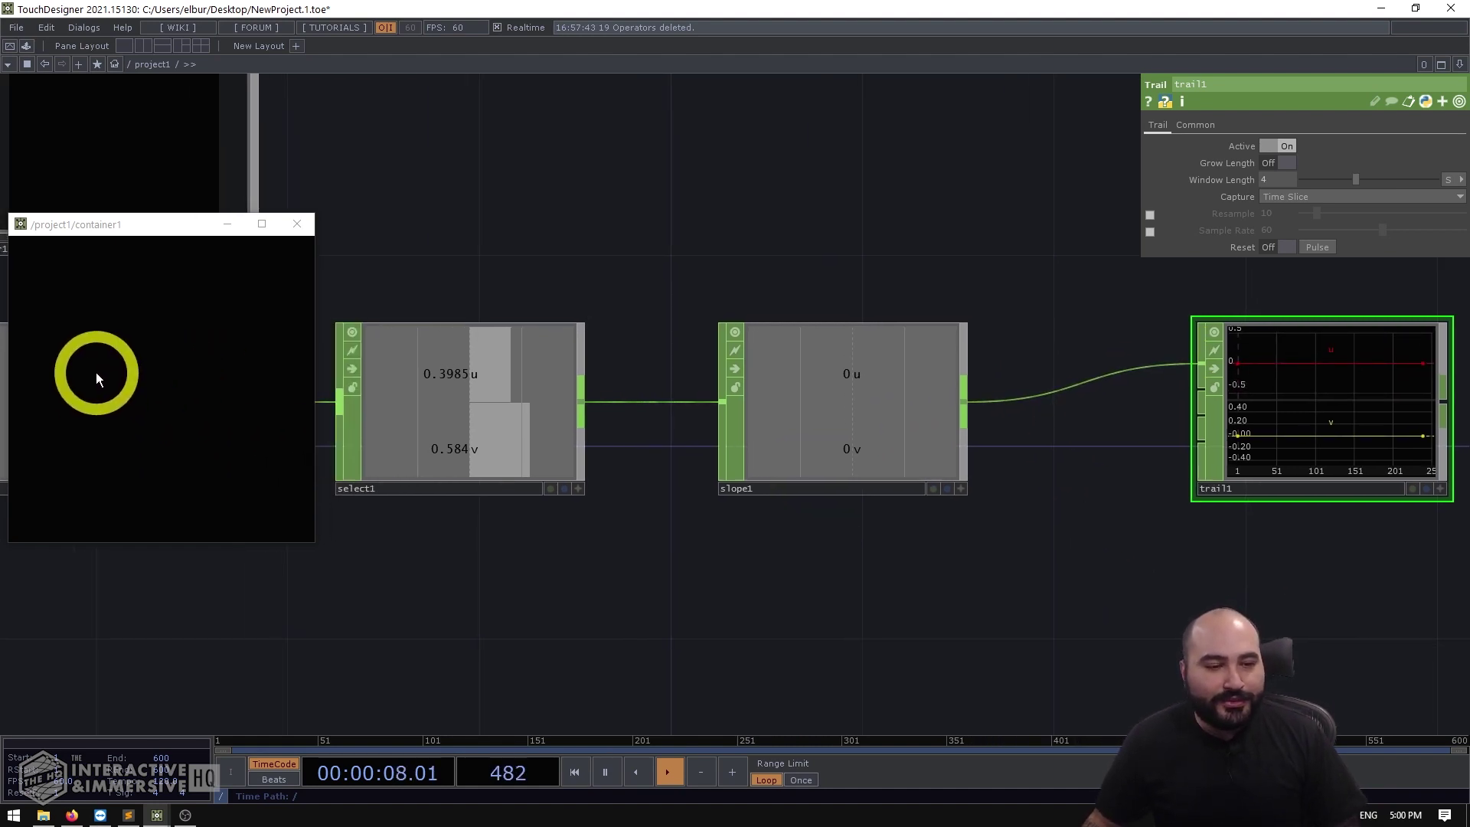
pyautogui.moveTo(95, 372)
pyautogui.mouseDown()
pyautogui.moveTo(154, 351)
pyautogui.moveTo(211, 386)
pyautogui.moveTo(249, 380)
pyautogui.mouseUp()
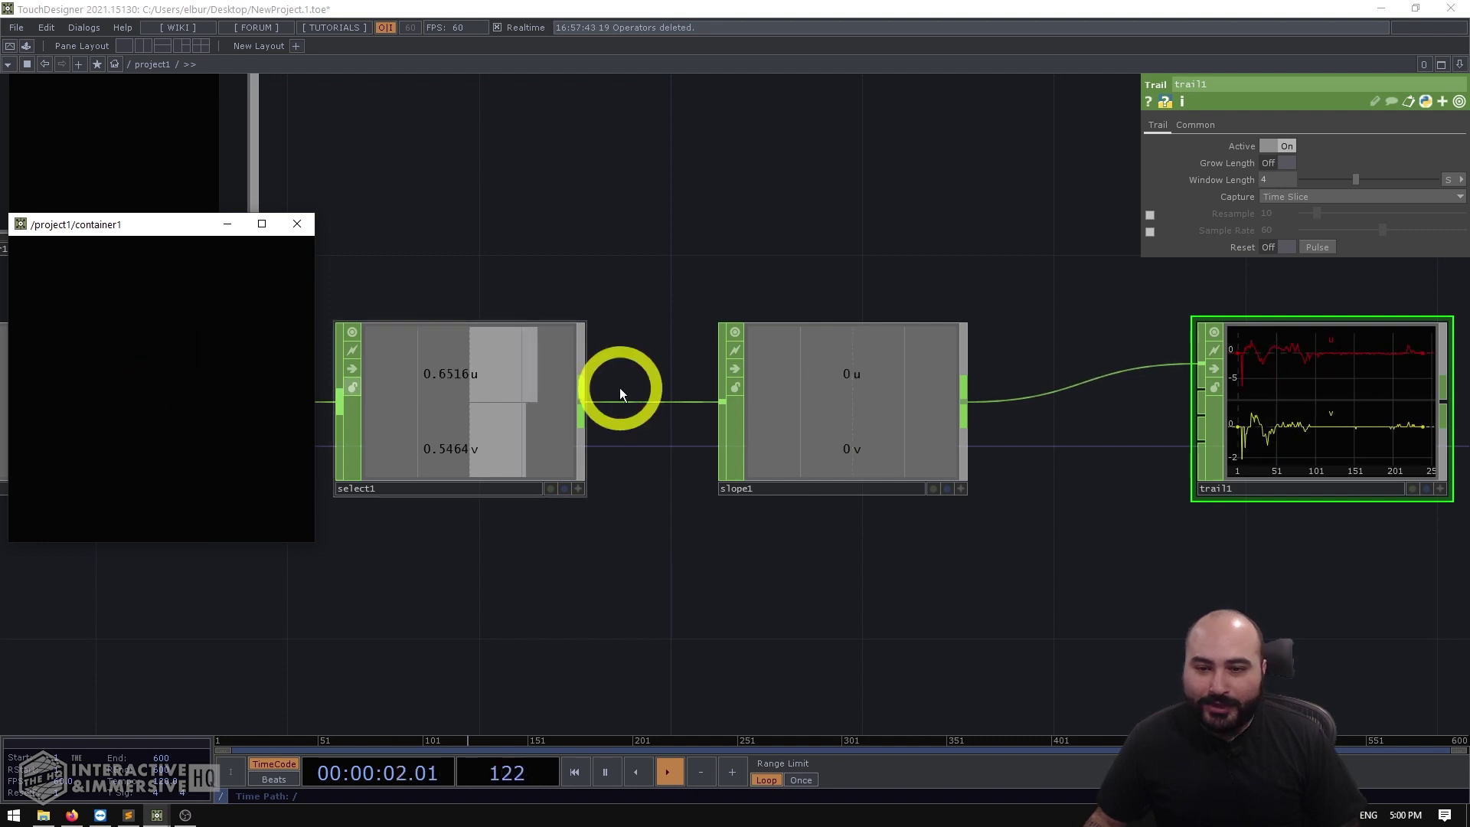
pyautogui.scroll(2, 1427, 352)
pyautogui.moveTo(1230, 650); pyautogui.dragTo(944, 651)
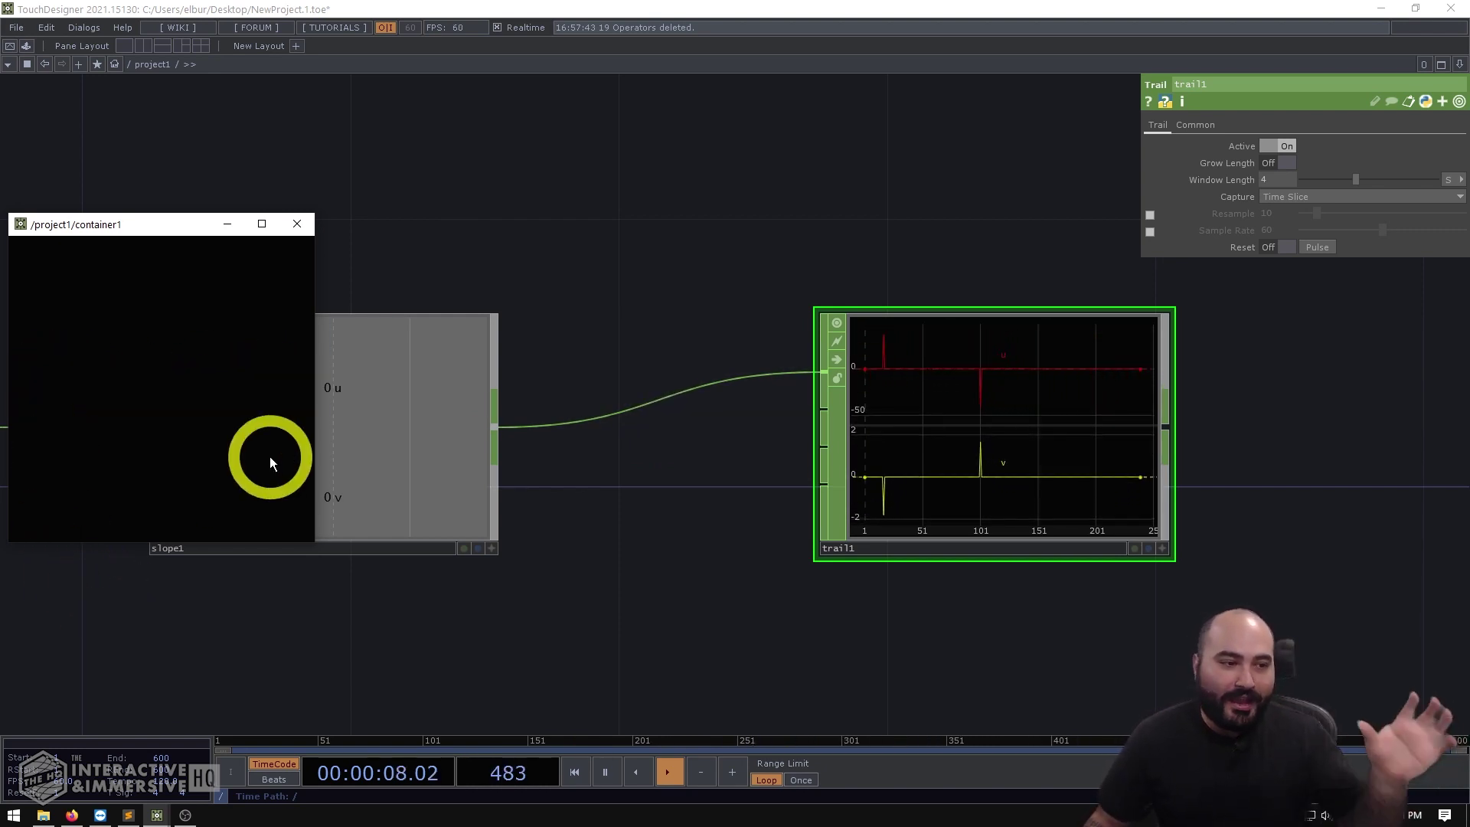
pyautogui.click(276, 392)
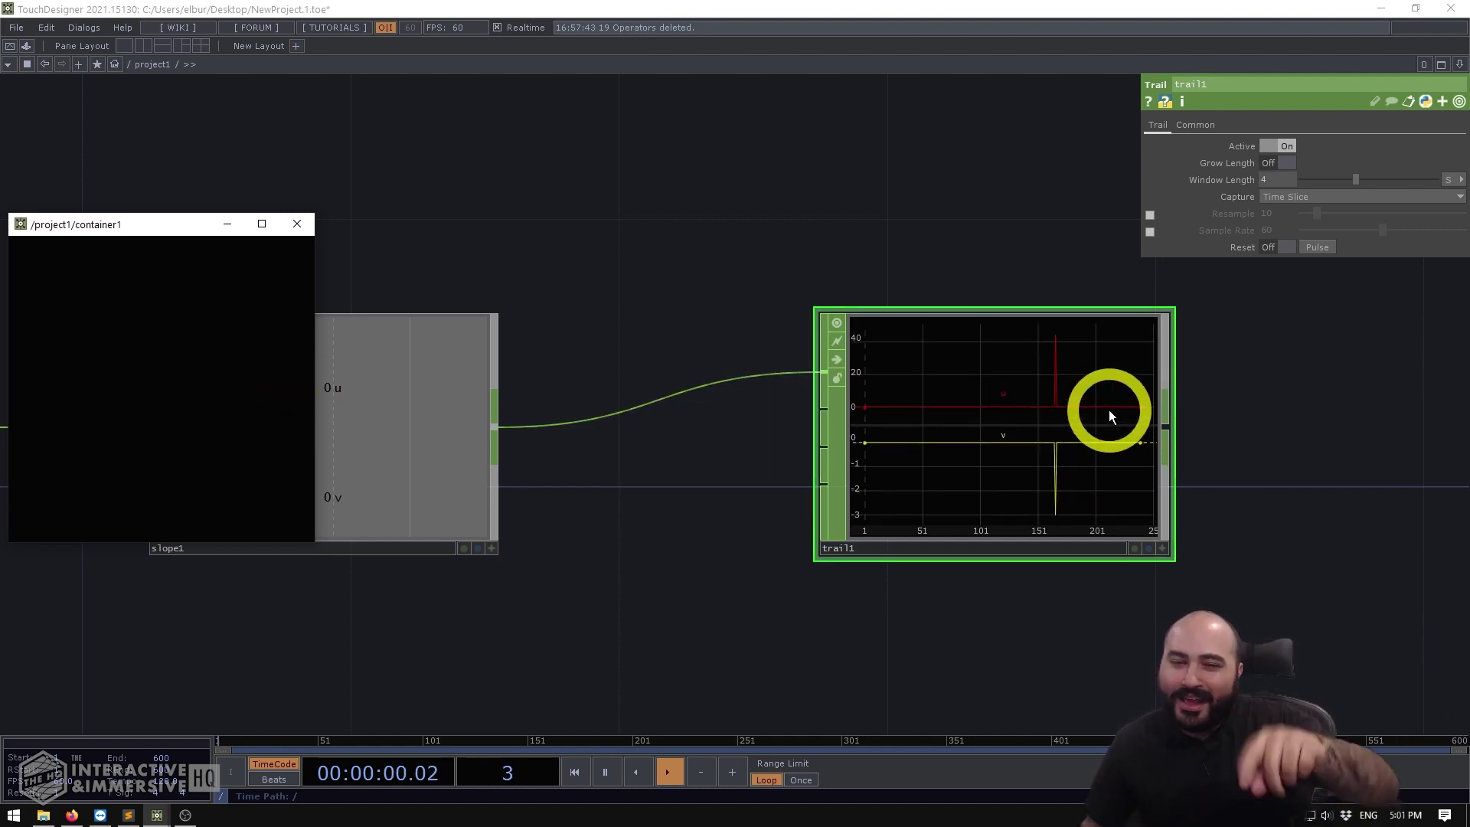
pyautogui.moveTo(720, 228); pyautogui.dragTo(1072, 282)
pyautogui.moveTo(410, 224); pyautogui.dragTo(937, 234)
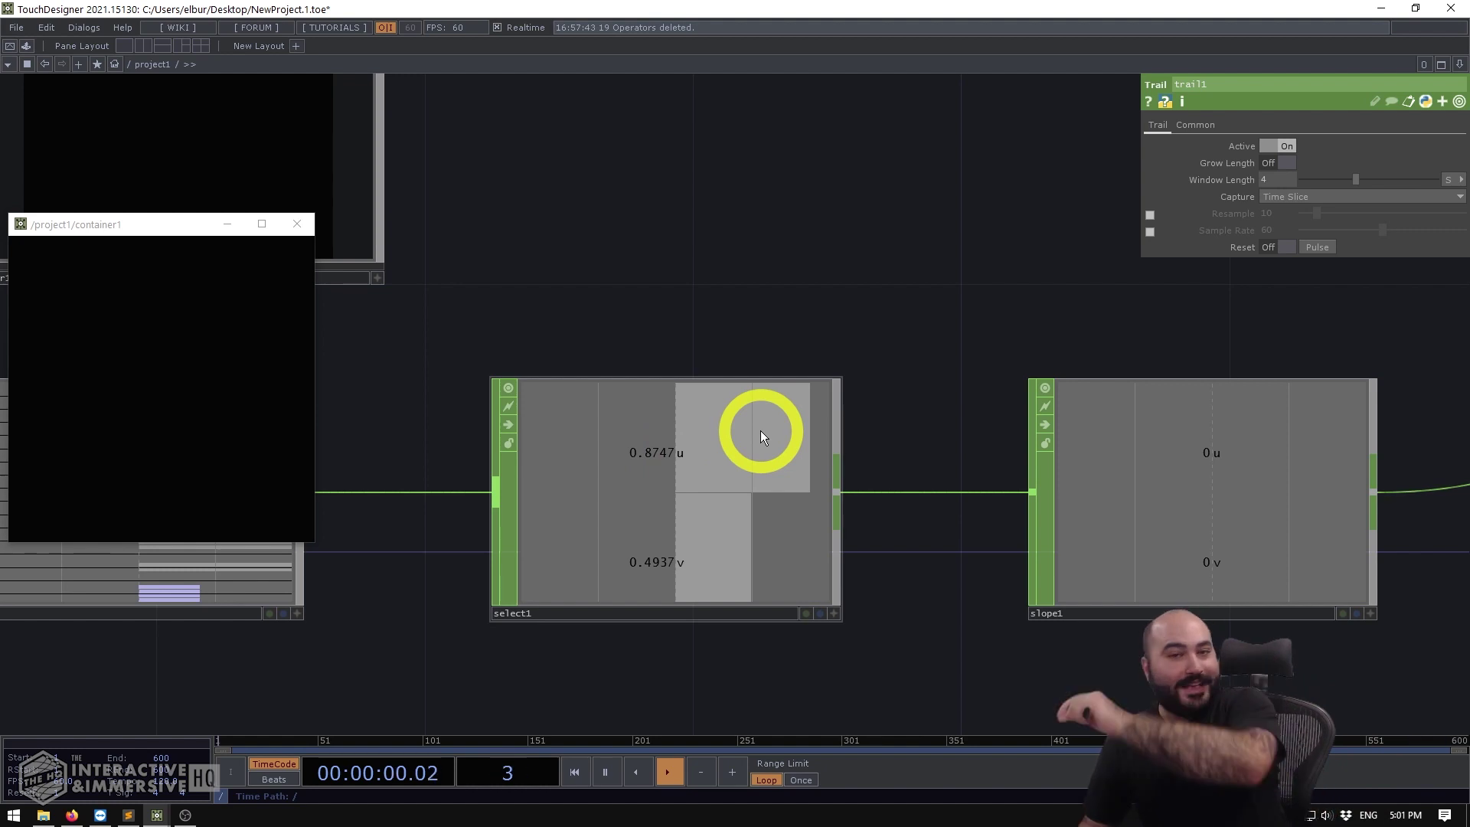
pyautogui.click(64, 372)
pyautogui.moveTo(1144, 284); pyautogui.dragTo(637, 289)
pyautogui.moveTo(997, 347); pyautogui.dragTo(736, 357)
# Step: Replace the Select CHOP's channel names with insideu and insidev
pyautogui.click(499, 463)
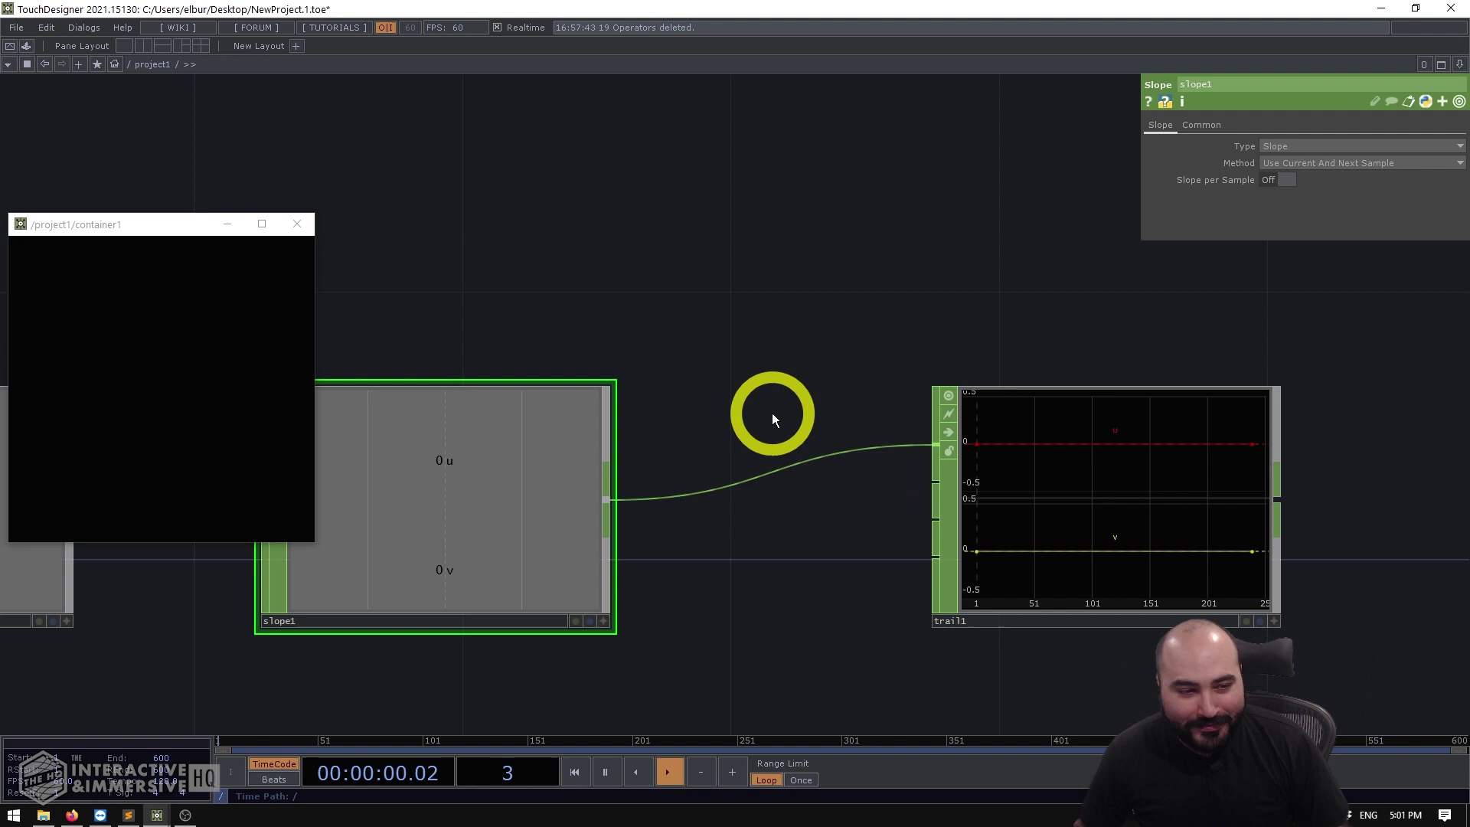
pyautogui.scroll(-7, 772, 414)
pyautogui.moveTo(536, 314); pyautogui.dragTo(884, 288)
pyautogui.click(647, 439)
pyautogui.scroll(2, 686, 409)
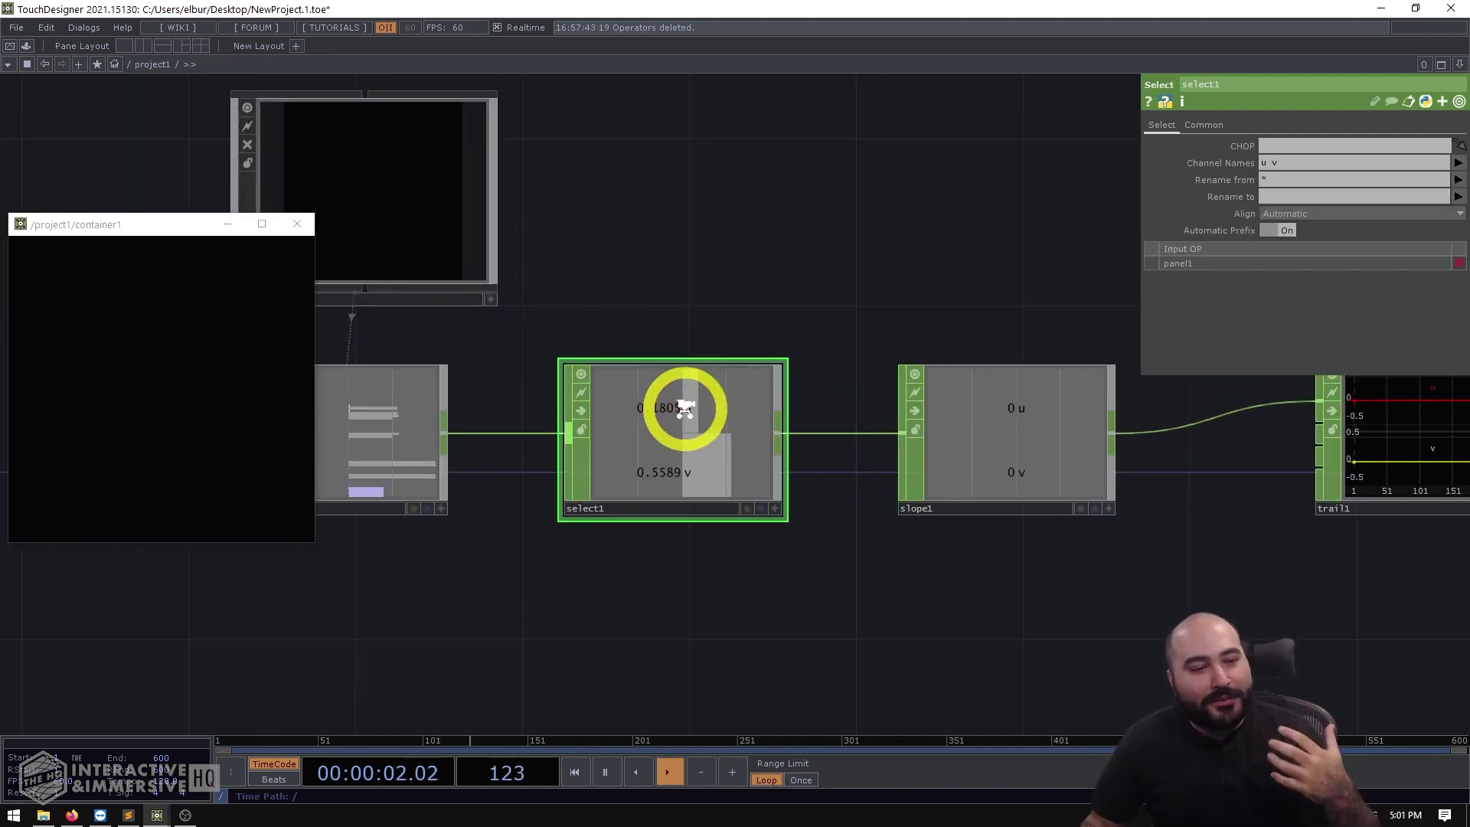
pyautogui.scroll(2, 674, 415)
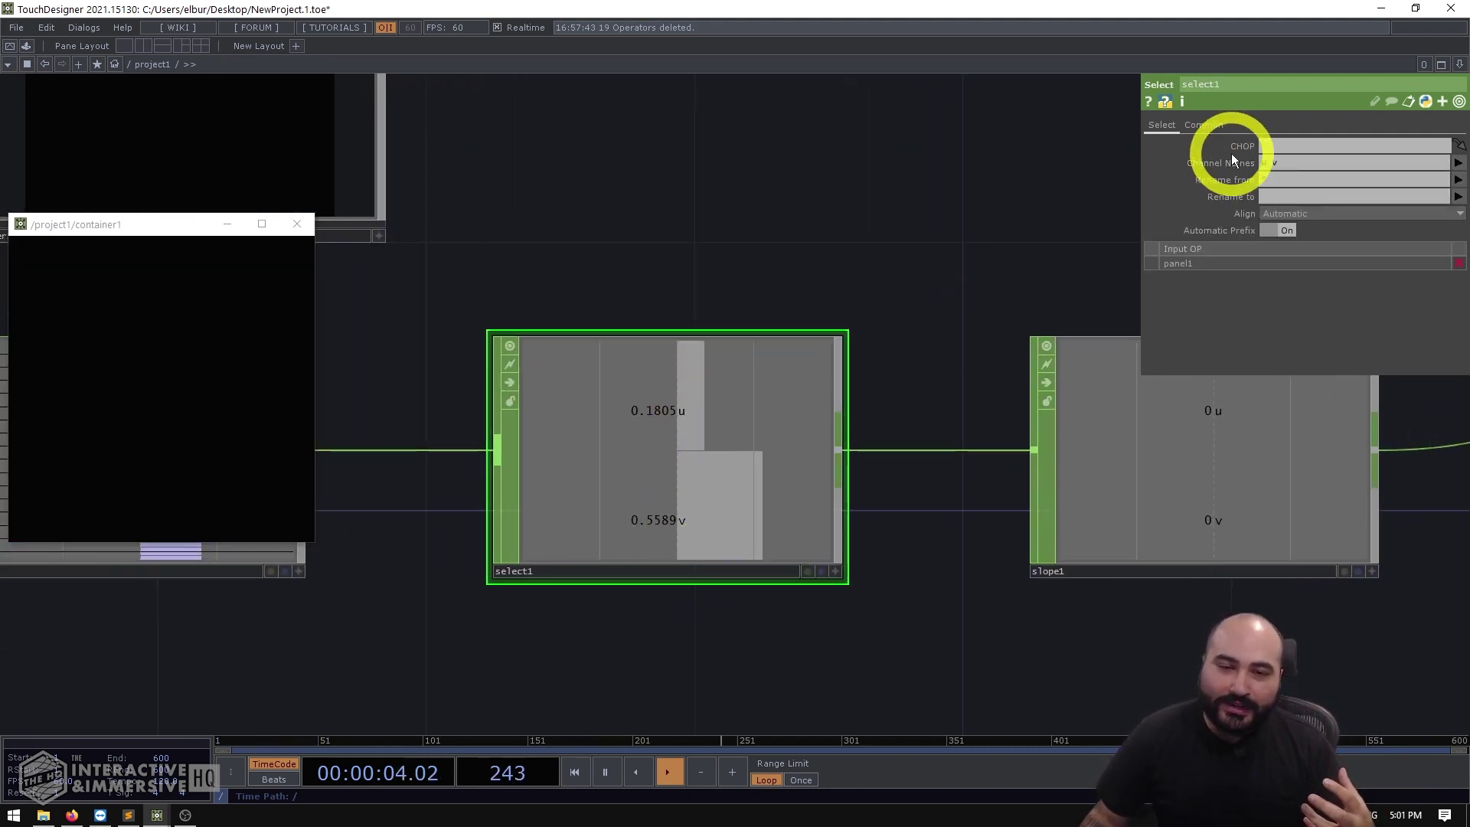
pyautogui.click(1336, 166)
pyautogui.write('i')
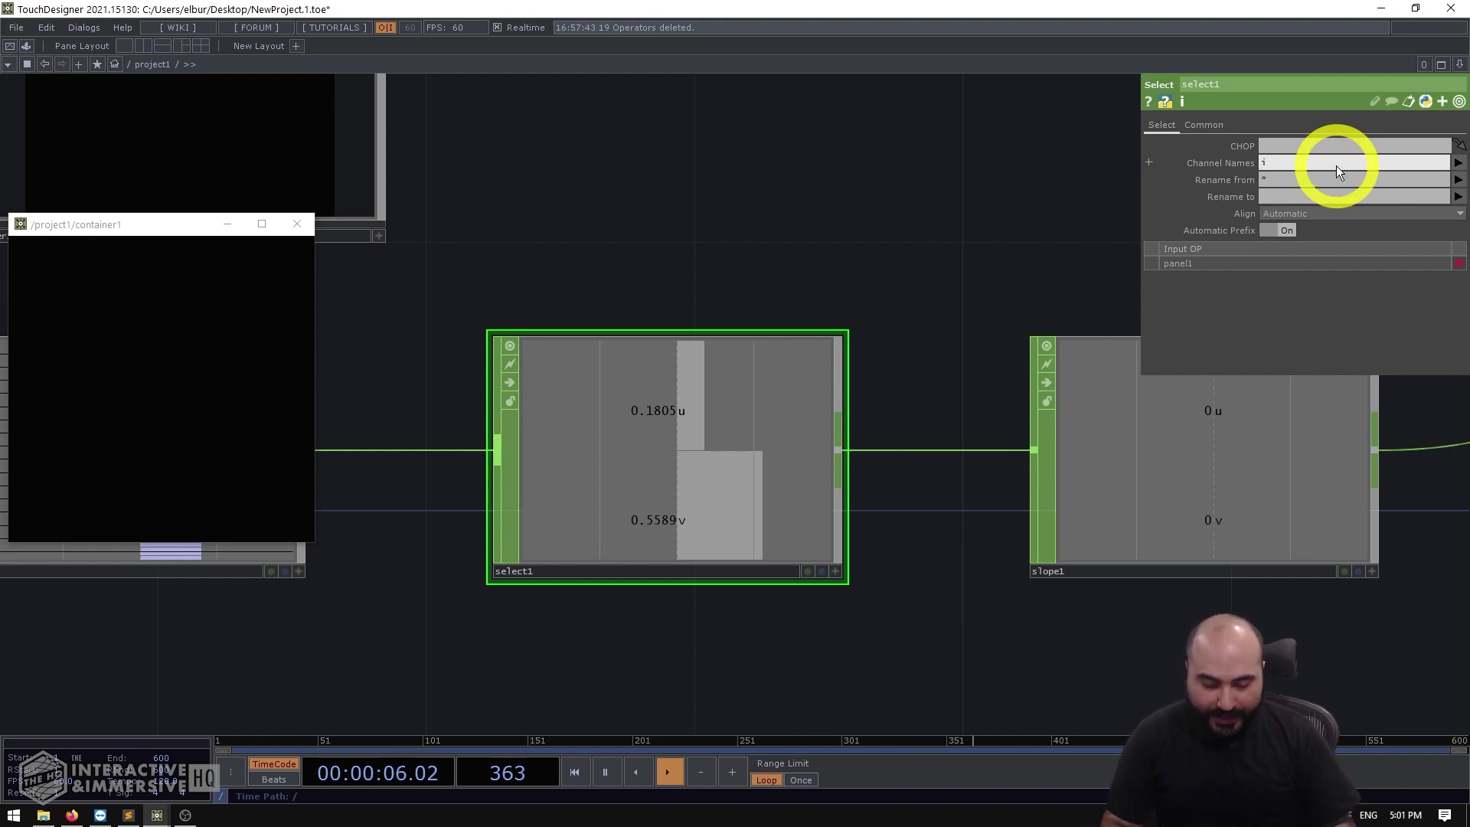
pyautogui.write('nsideu in')
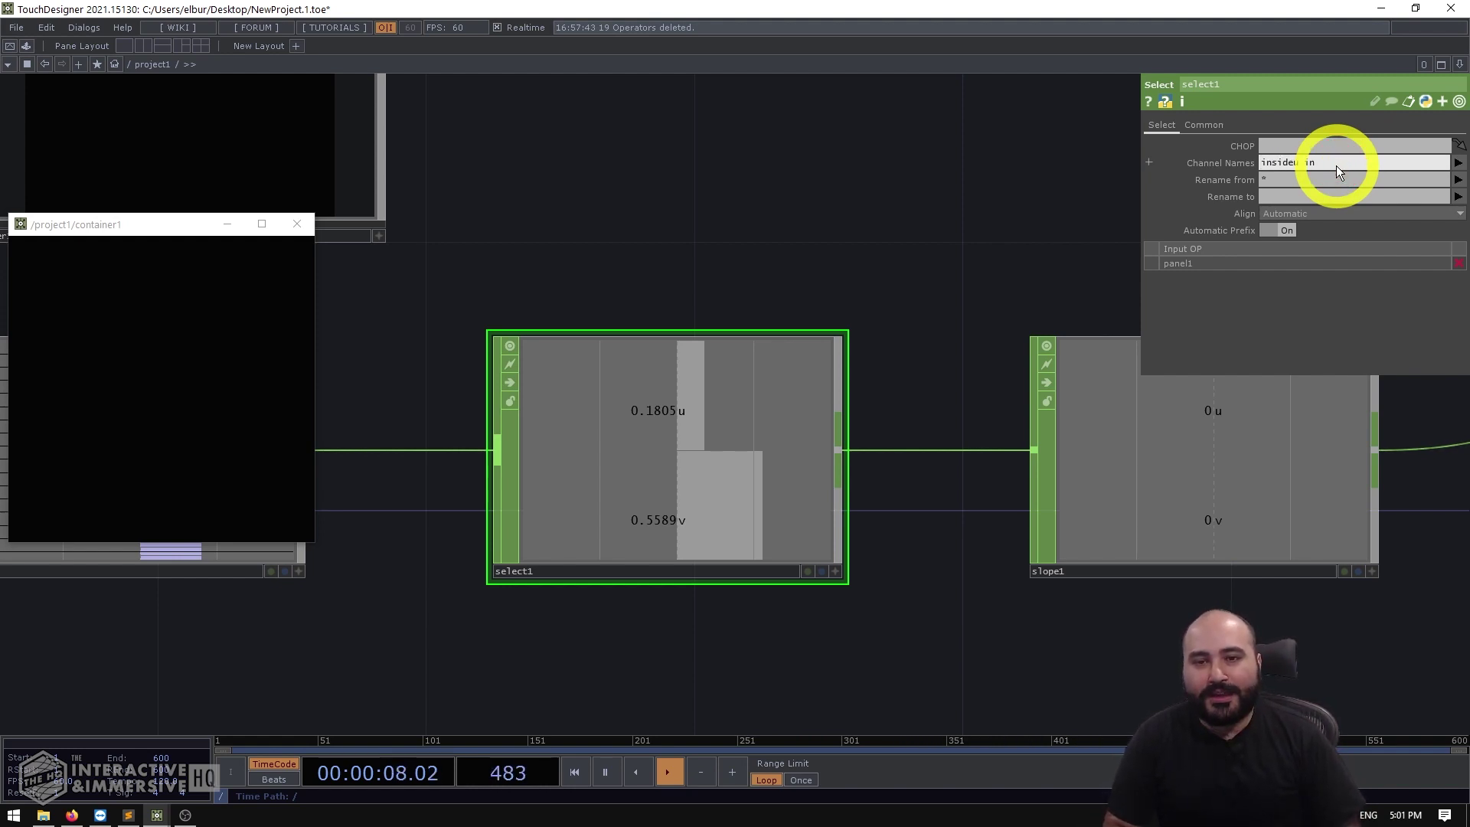
pyautogui.write('sidev')
pyautogui.press('Return')
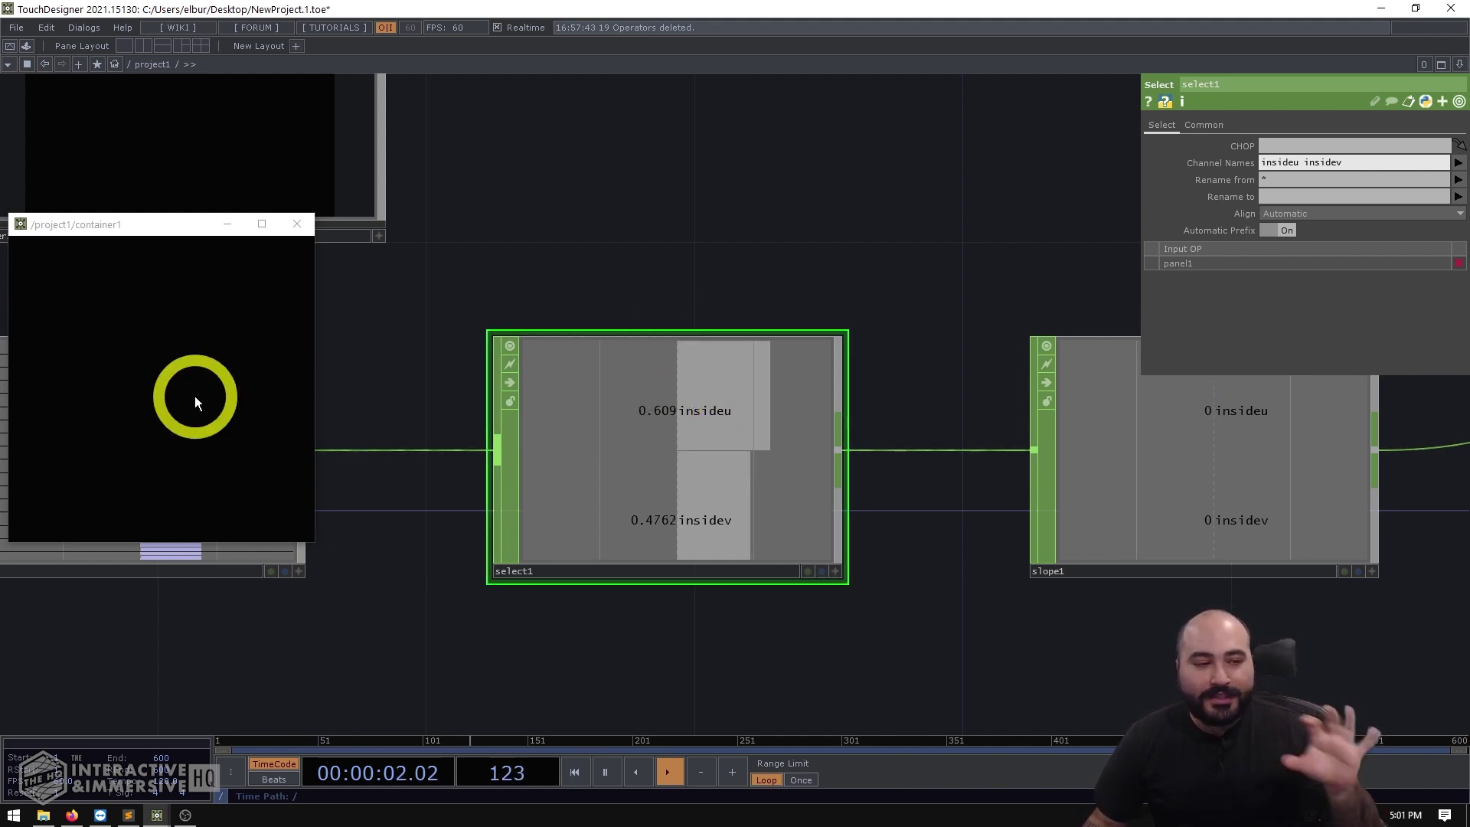
# Step: Examine how the insideu and insidev slopes respond in the Trail CHOP while moving the pointer over the container's viewer
pyautogui.click(56, 380)
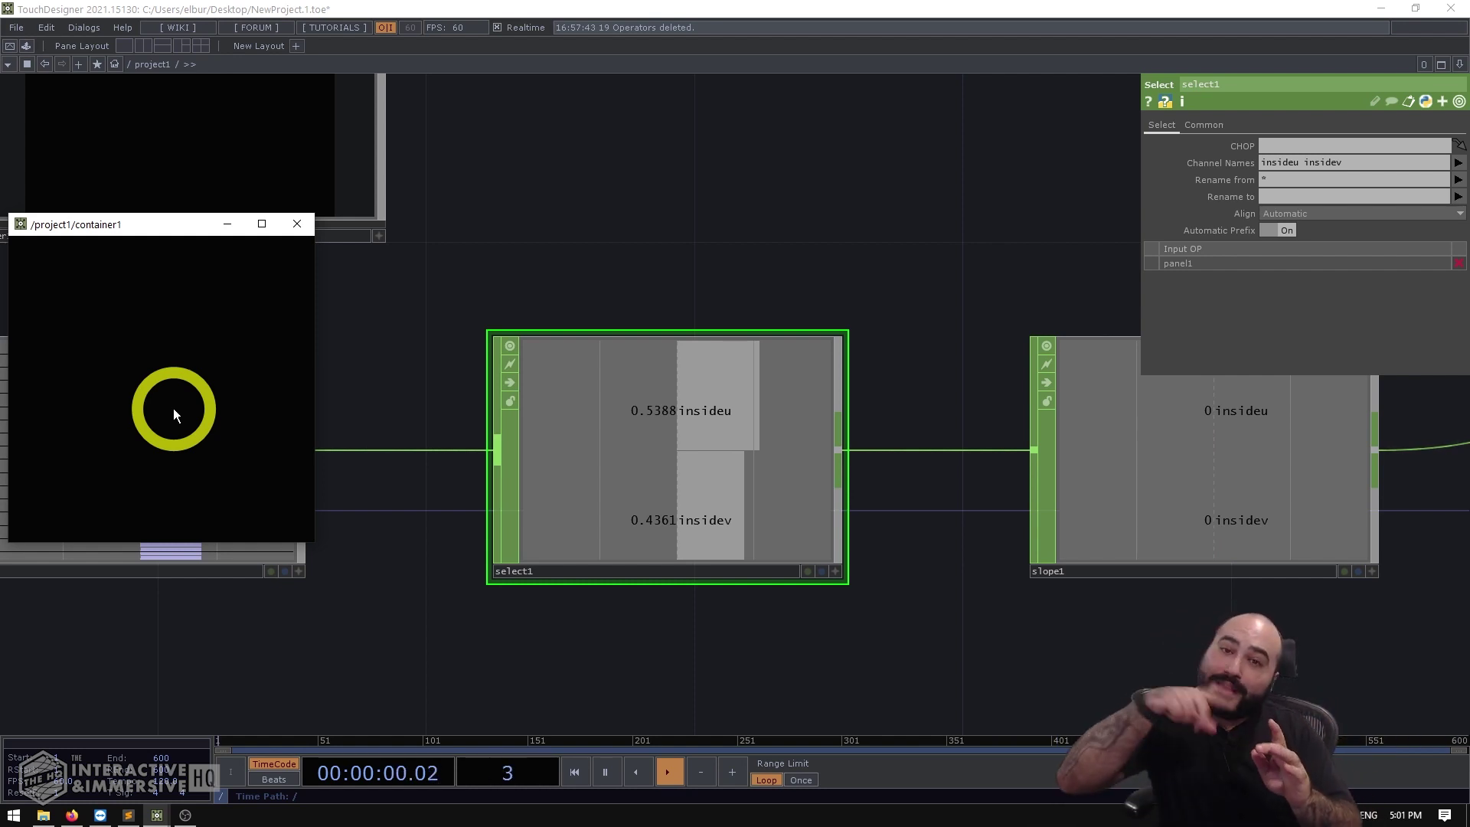
pyautogui.moveTo(979, 393); pyautogui.dragTo(700, 417)
pyautogui.scroll(-3, 712, 414)
pyautogui.moveTo(1024, 539); pyautogui.dragTo(991, 539)
pyautogui.scroll(5, 1112, 360)
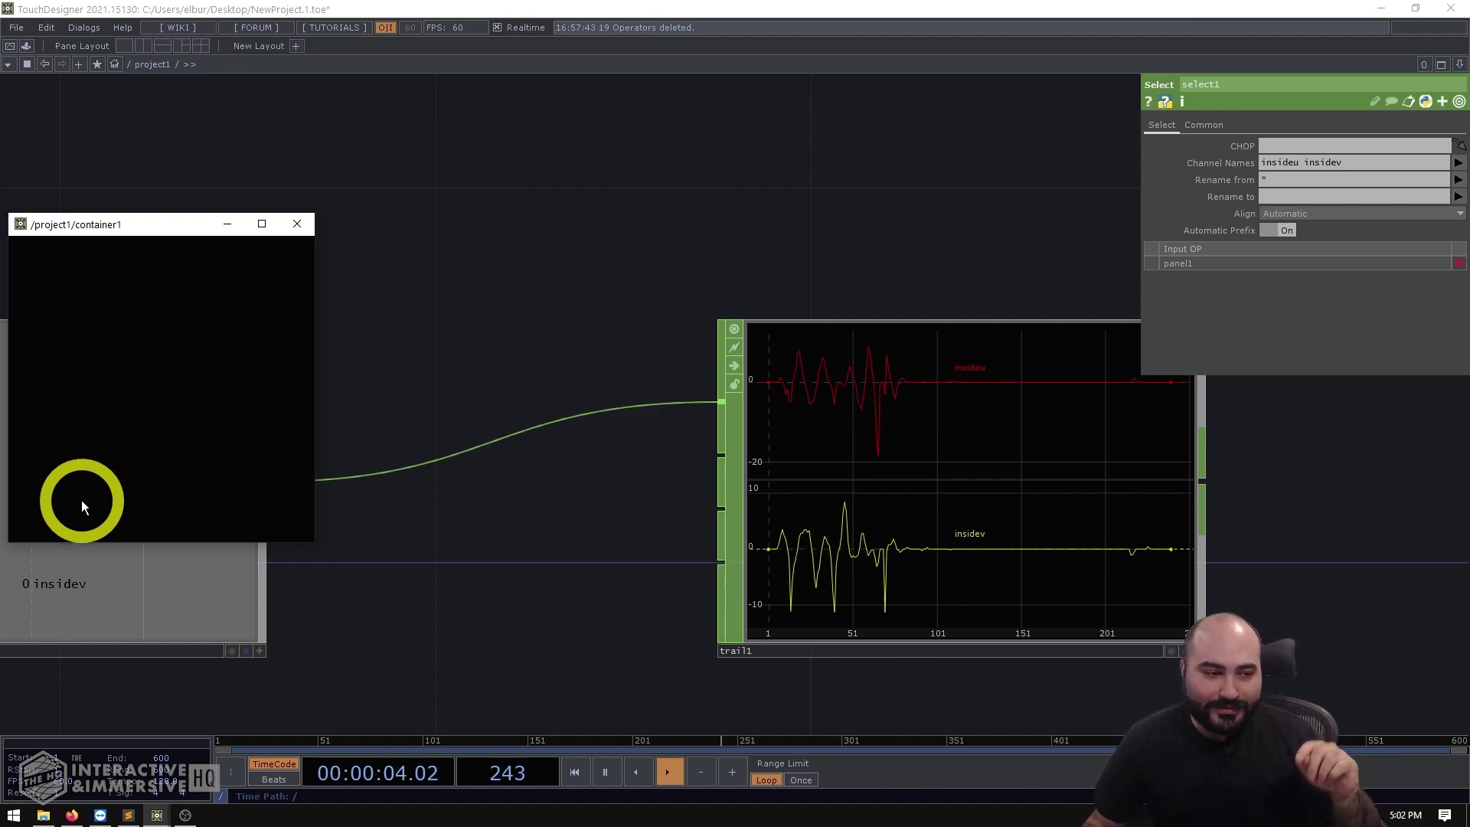
# Step: Move the Trail CHOP farther away from the Slope CHOP to make room between them
pyautogui.scroll(-5, 457, 311)
pyautogui.moveTo(849, 304); pyautogui.dragTo(936, 308)
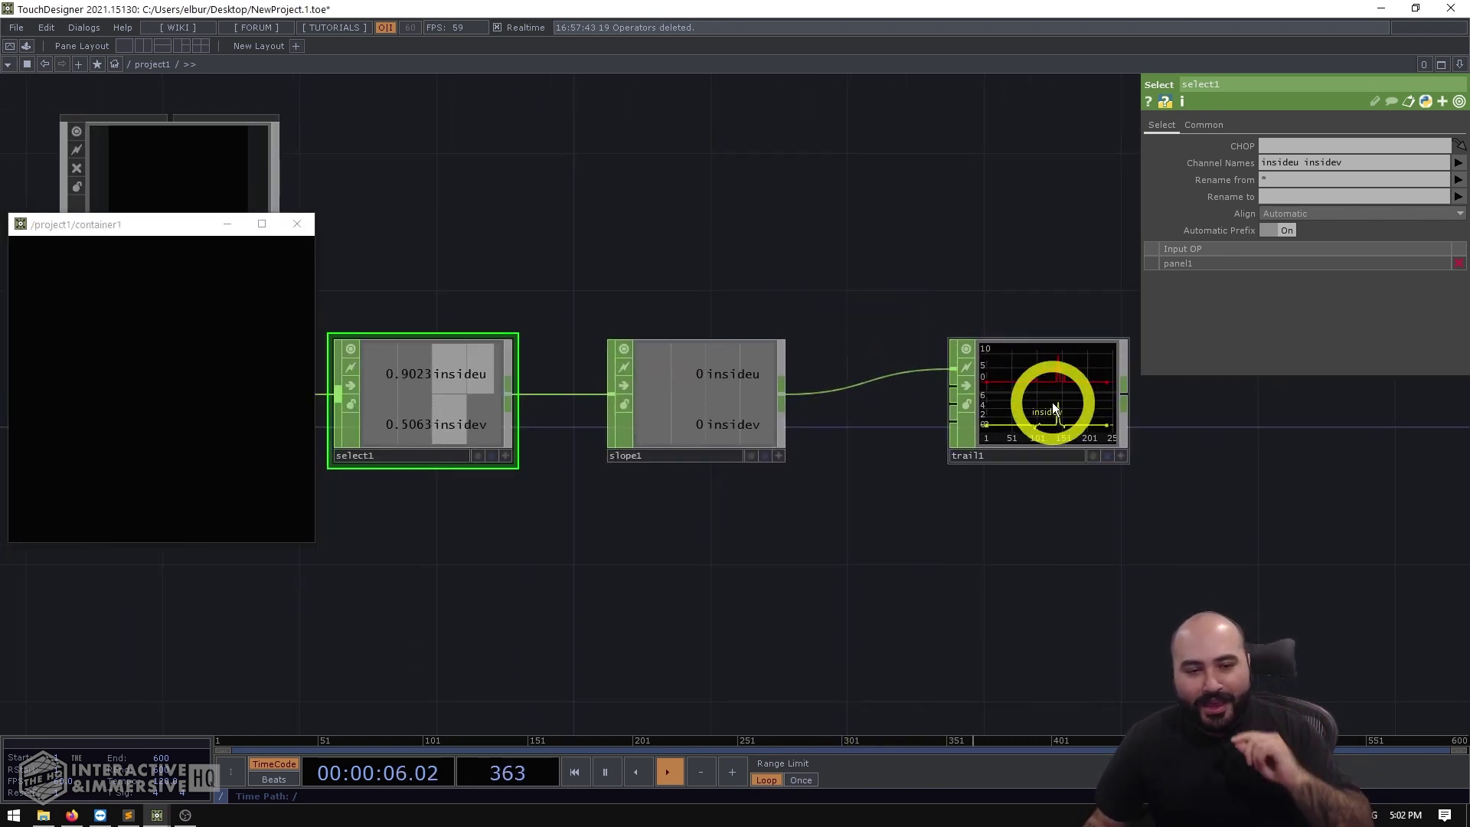
pyautogui.moveTo(1052, 404); pyautogui.dragTo(1273, 403)
pyautogui.moveTo(447, 481); pyautogui.dragTo(841, 444)
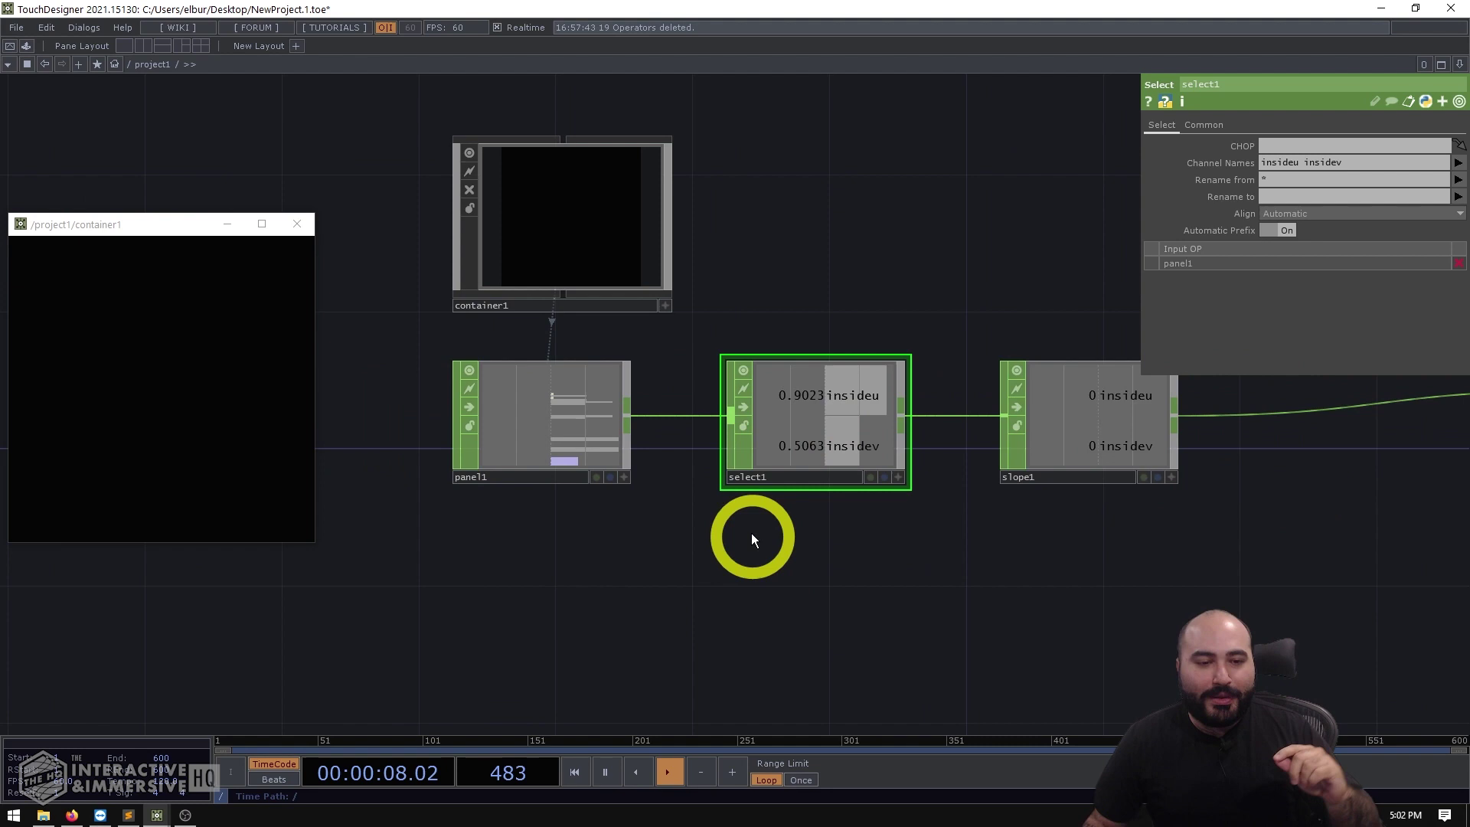
# Step: Add a second Select CHOP below the first one and connect the Panel CHOP's output to it
pyautogui.doubleClick(794, 570)
pyautogui.write('sel')
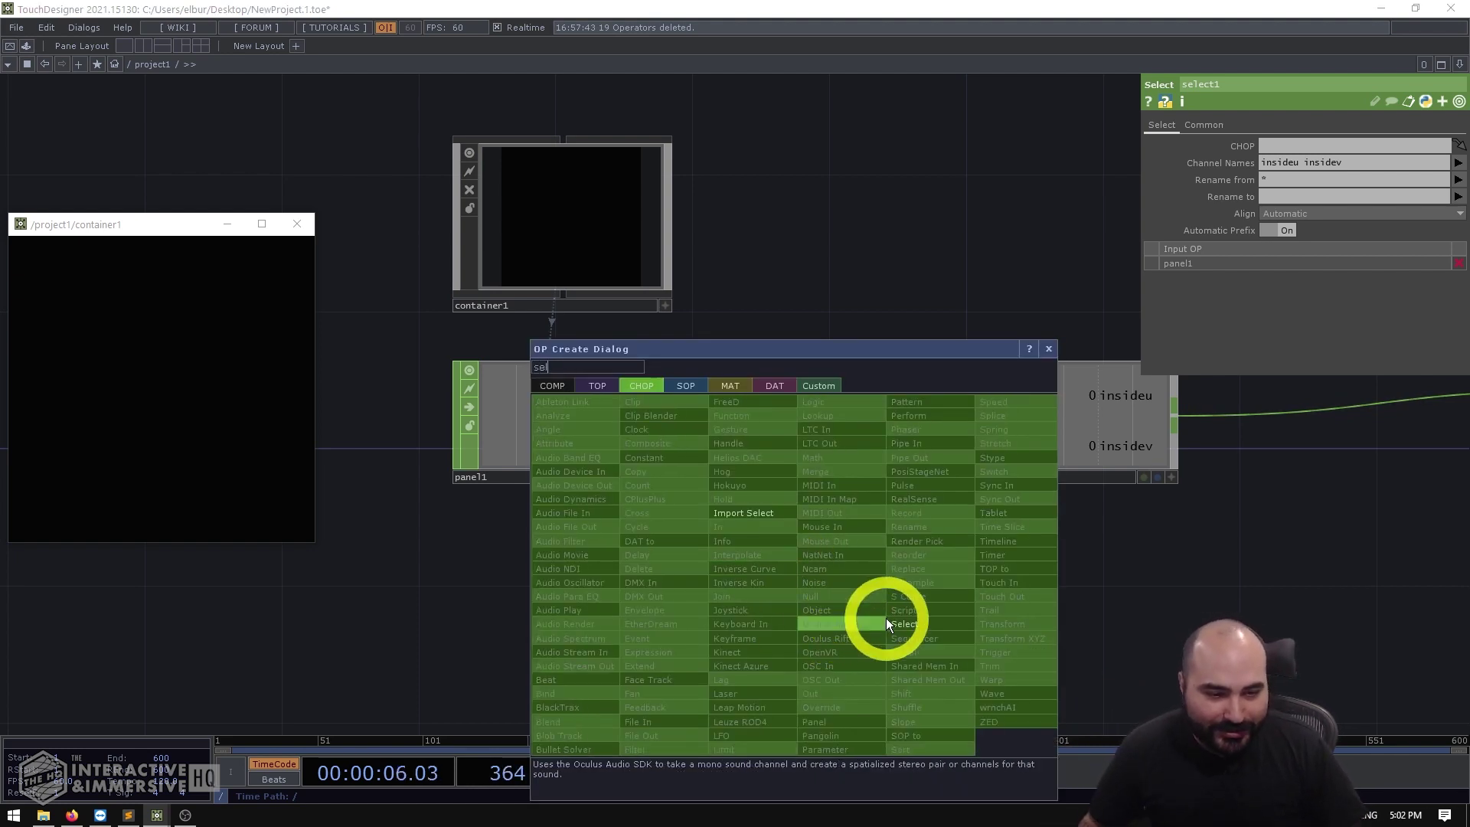
pyautogui.click(890, 623)
pyautogui.click(816, 590)
pyautogui.click(662, 394)
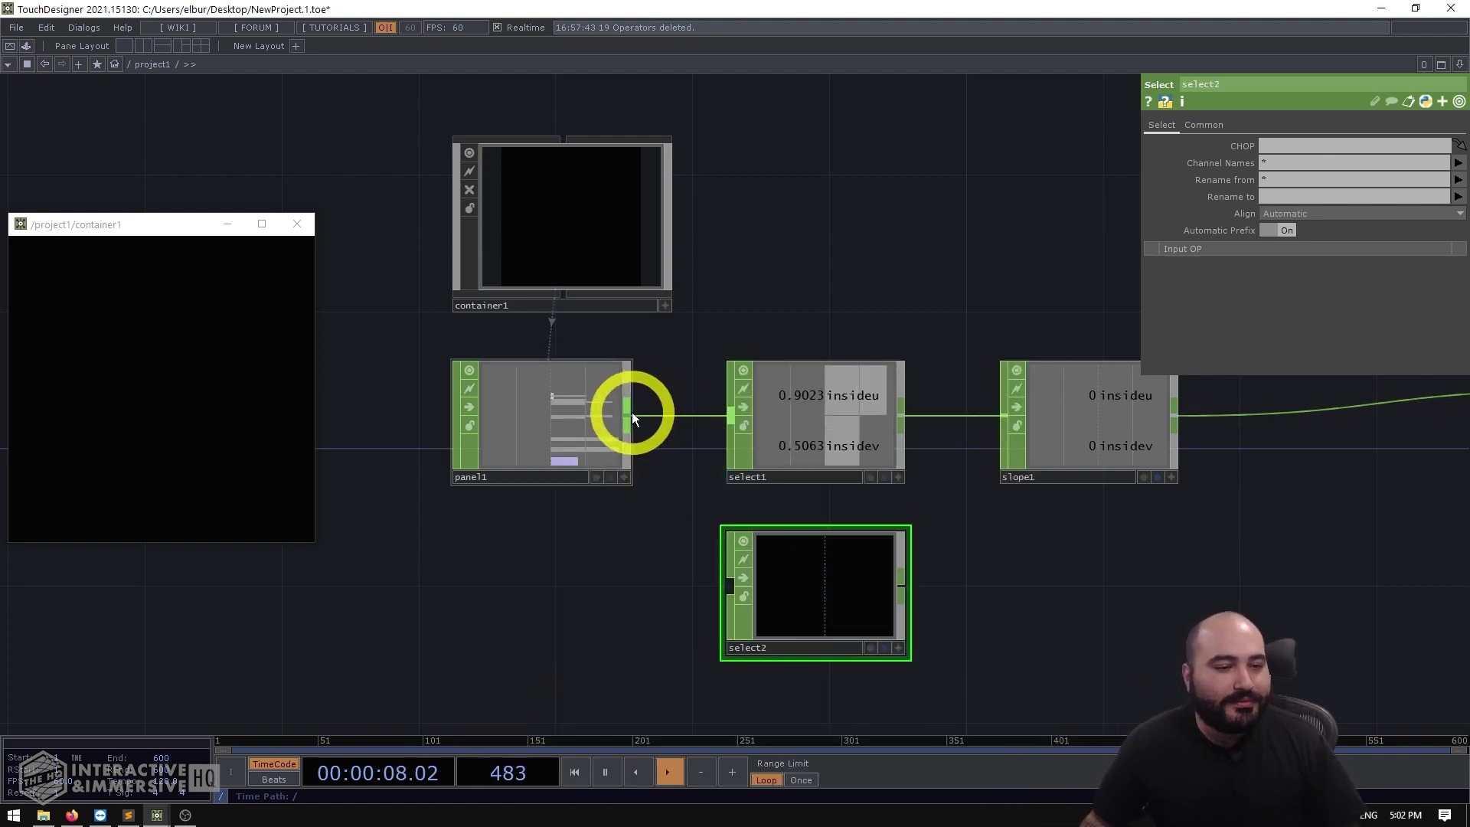
pyautogui.click(711, 572)
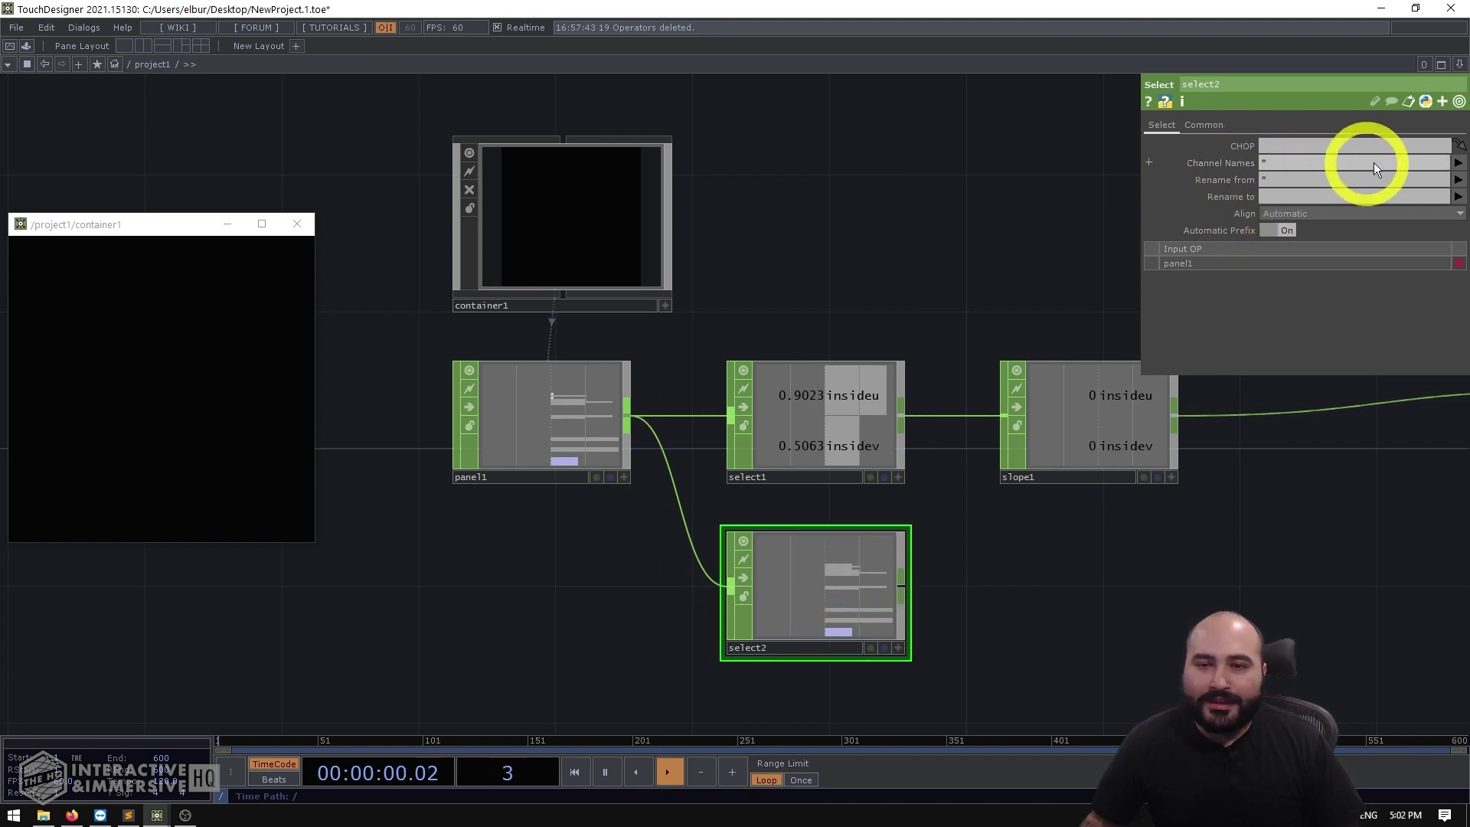
# Step: Set the second Select CHOP's channel names to select and place the node below the Slope CHOP
pyautogui.click(1459, 163)
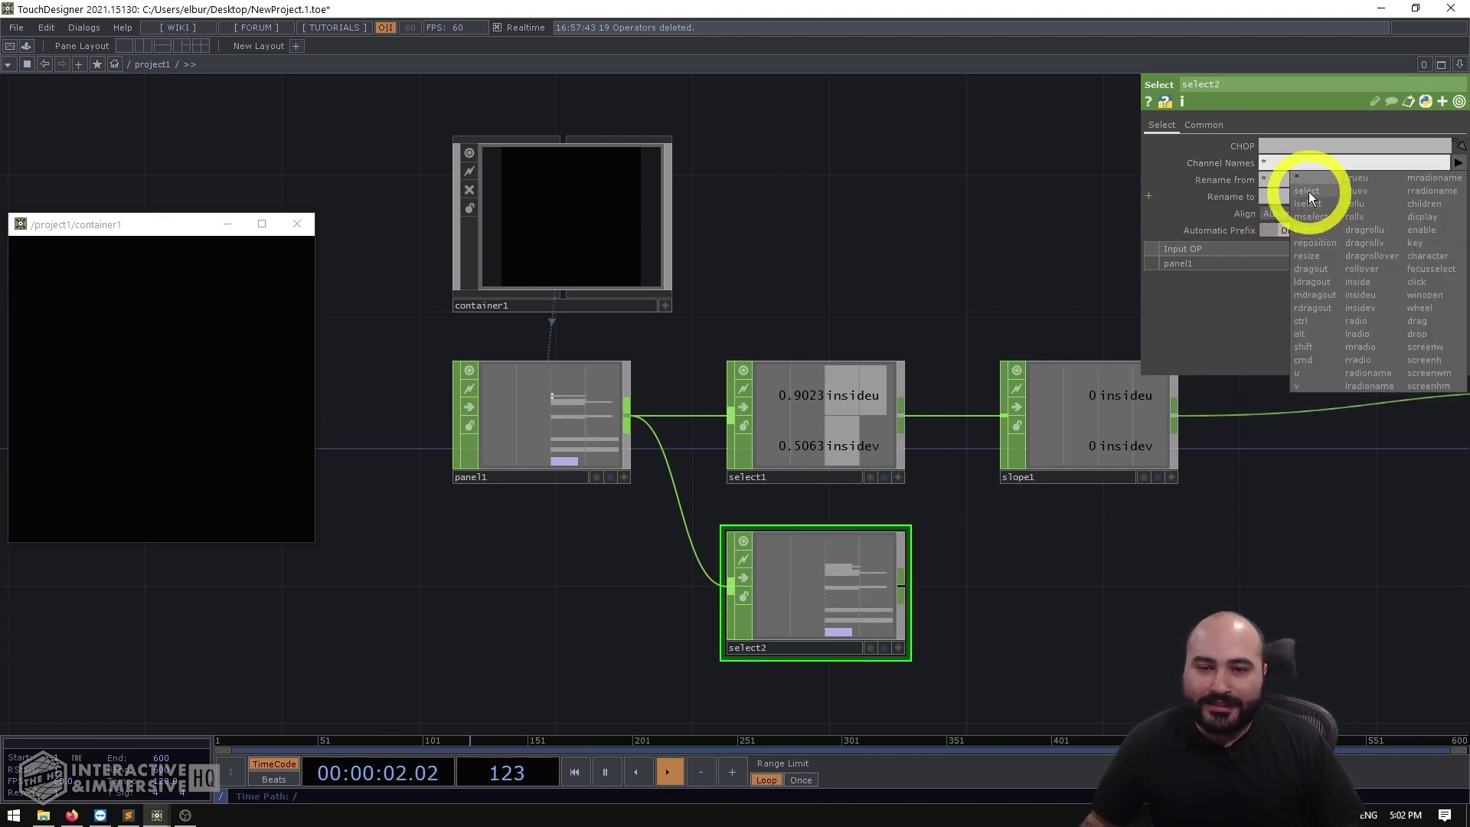
pyautogui.click(1308, 192)
pyautogui.moveTo(945, 558); pyautogui.dragTo(554, 518, button='middle')
pyautogui.moveTo(574, 515); pyautogui.dragTo(823, 507)
pyautogui.moveTo(945, 305); pyautogui.dragTo(805, 329)
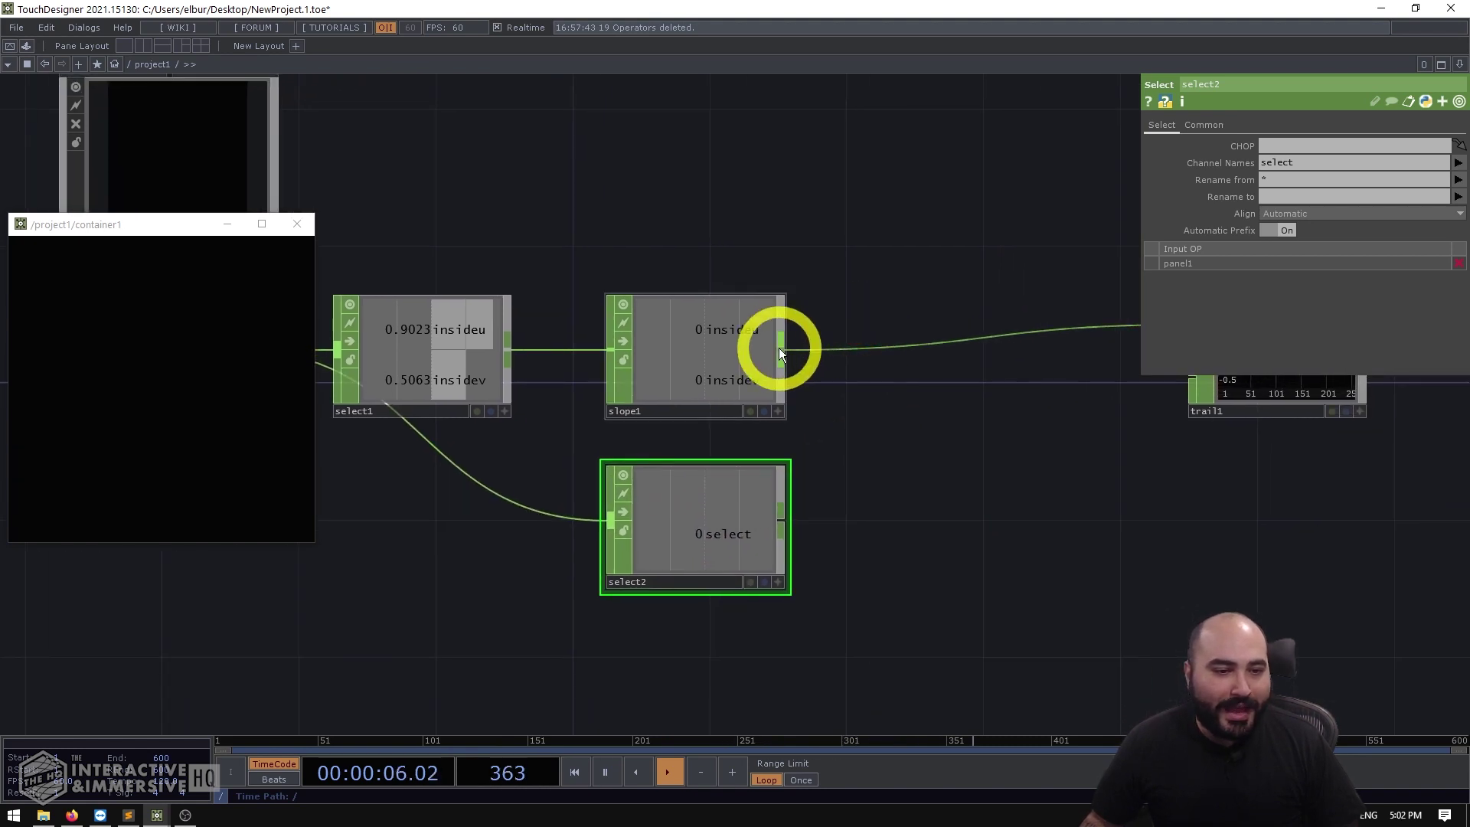
# Step: Insert a Math CHOP between the Slope and Trail CHOPs and connect the second Select CHOP as its additional input
pyautogui.rightClick(779, 347)
pyautogui.click(851, 406)
pyautogui.click(851, 406)
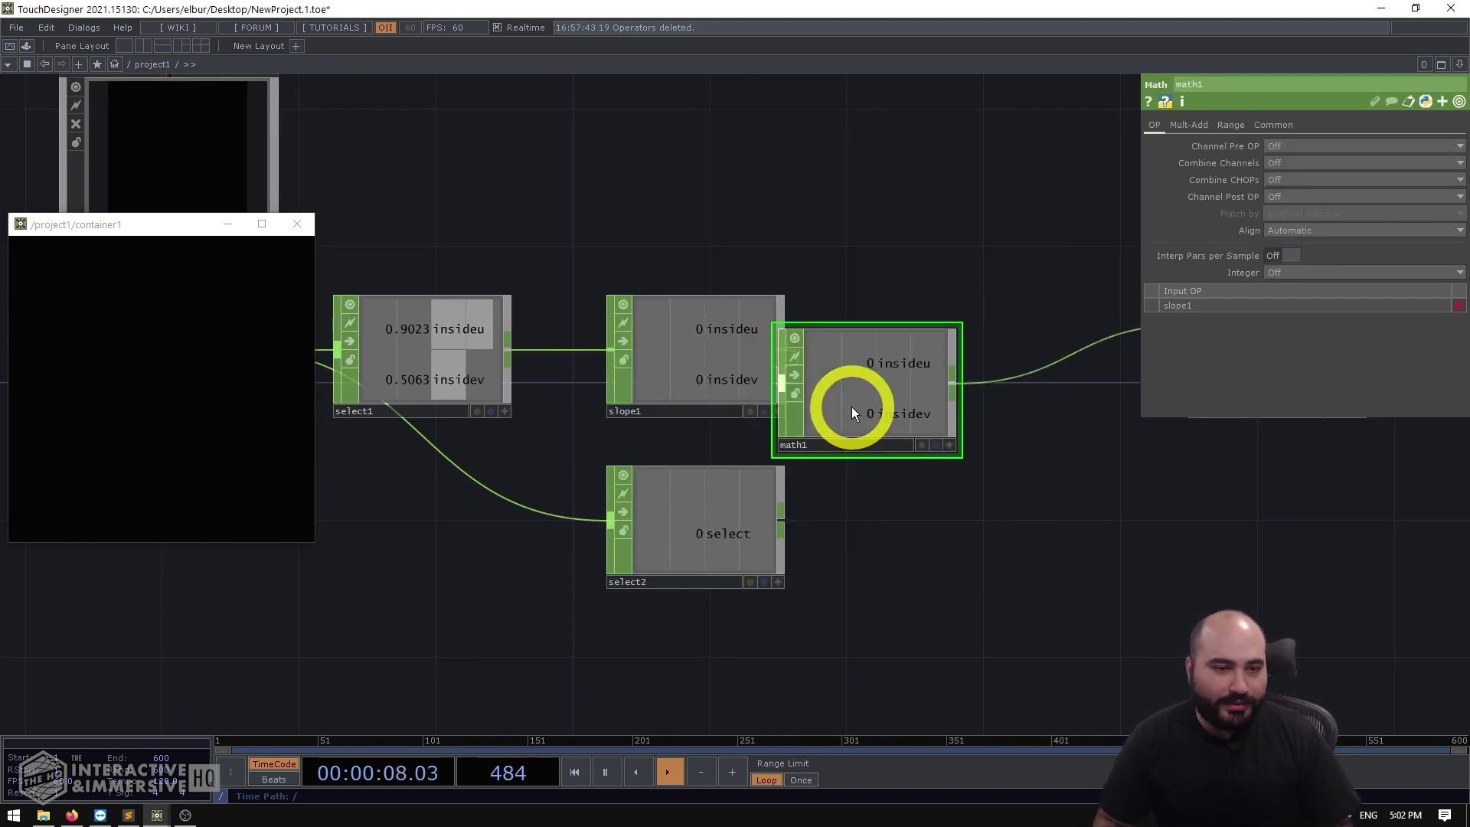
pyautogui.moveTo(871, 395); pyautogui.dragTo(939, 453)
pyautogui.moveTo(782, 523); pyautogui.dragTo(824, 470)
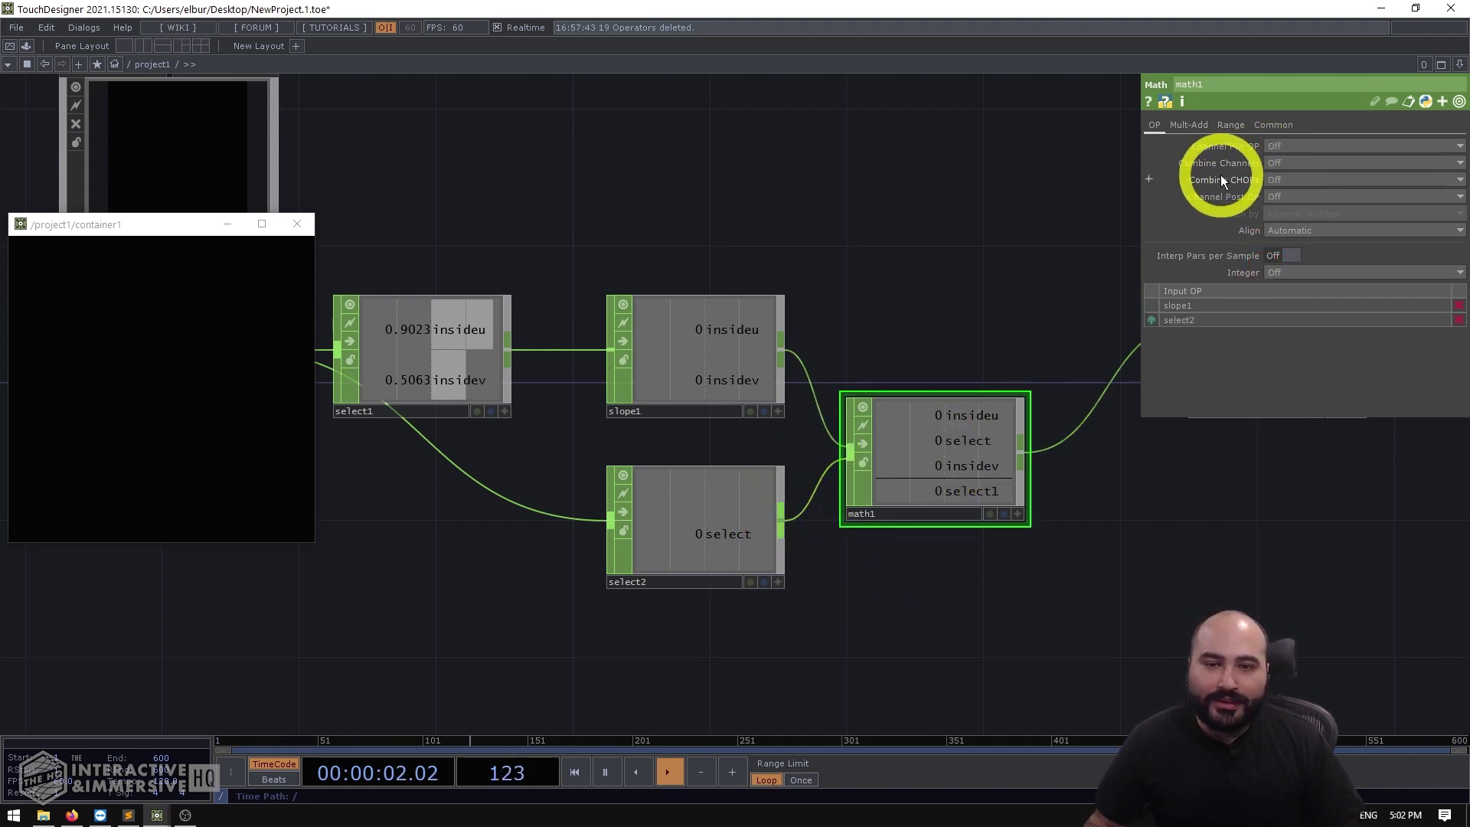
# Step: Set the Math CHOP's Combine CHOPs option to Multiply
pyautogui.click(1289, 181)
pyautogui.click(1297, 233)
pyautogui.click(955, 459)
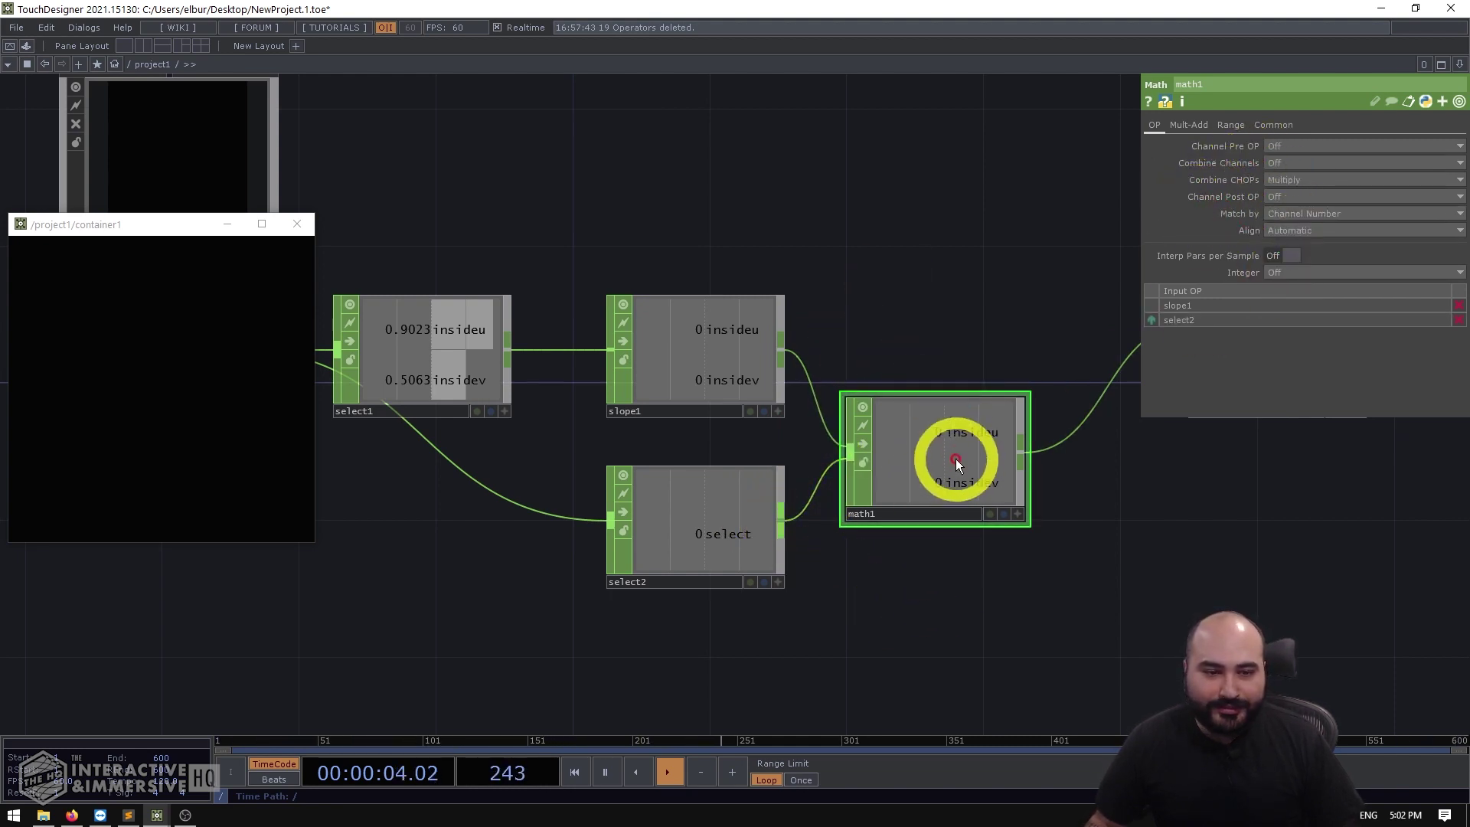
# Step: Place the Math CHOP in line with the Slope CHOP, between it and the Trail CHOP
pyautogui.moveTo(956, 460); pyautogui.dragTo(965, 369)
pyautogui.moveTo(1249, 458); pyautogui.dragTo(850, 453)
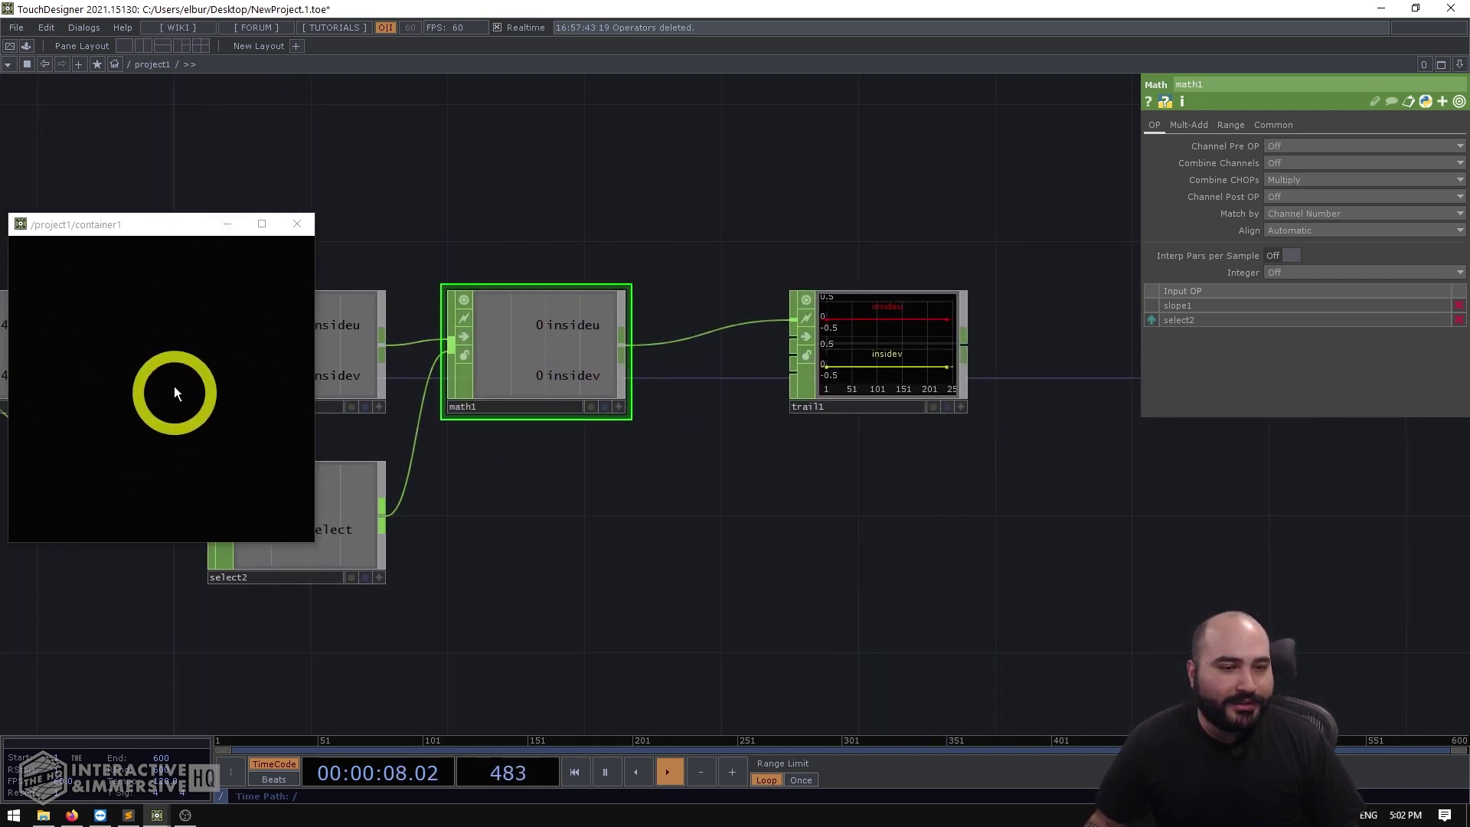
# Step: Test pressed and unpressed swipes in the container window and examine how the Trail CHOP graphs the gated slope
pyautogui.scroll(4, 912, 314)
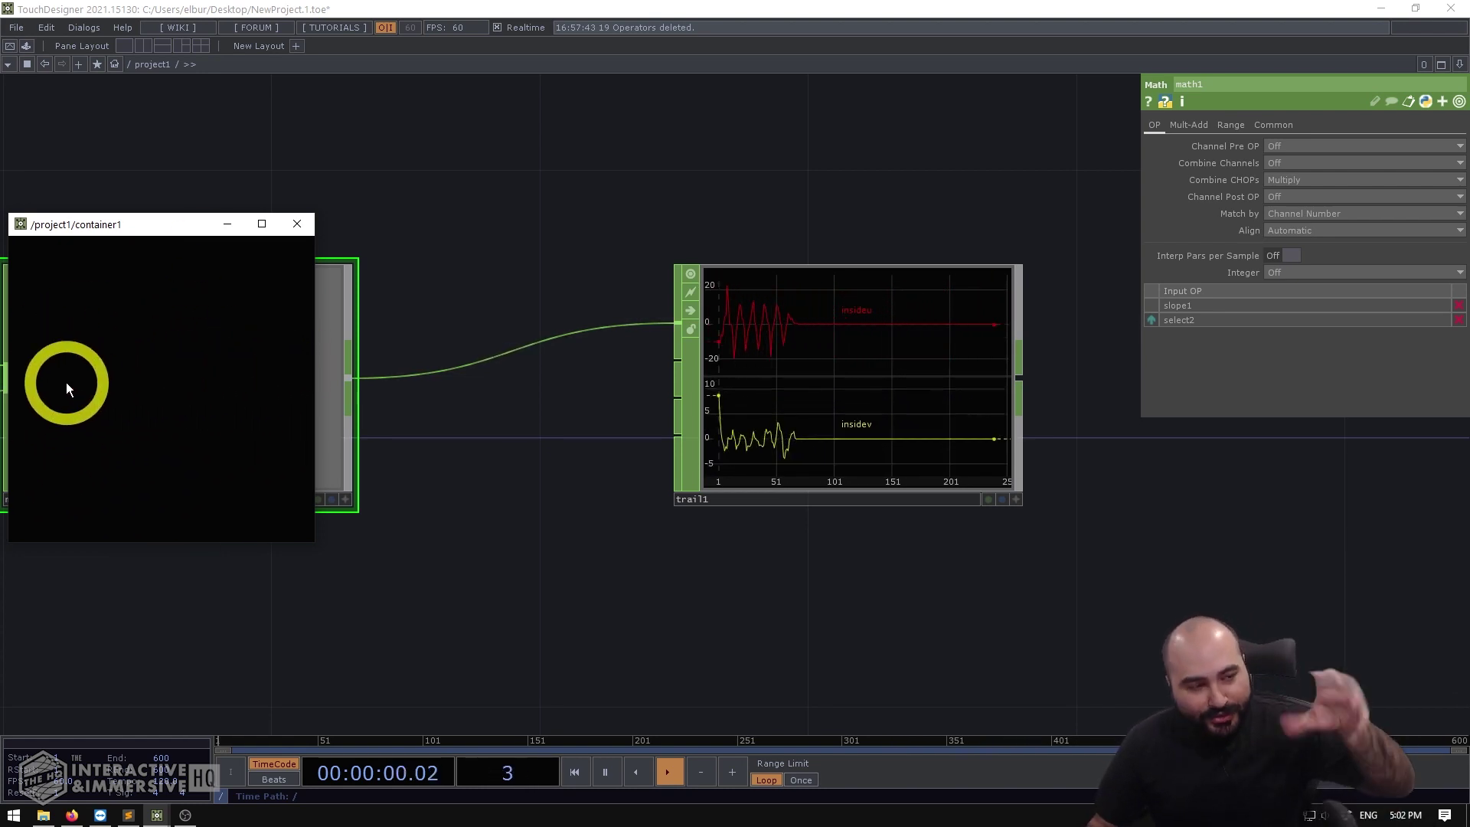
pyautogui.click(222, 389)
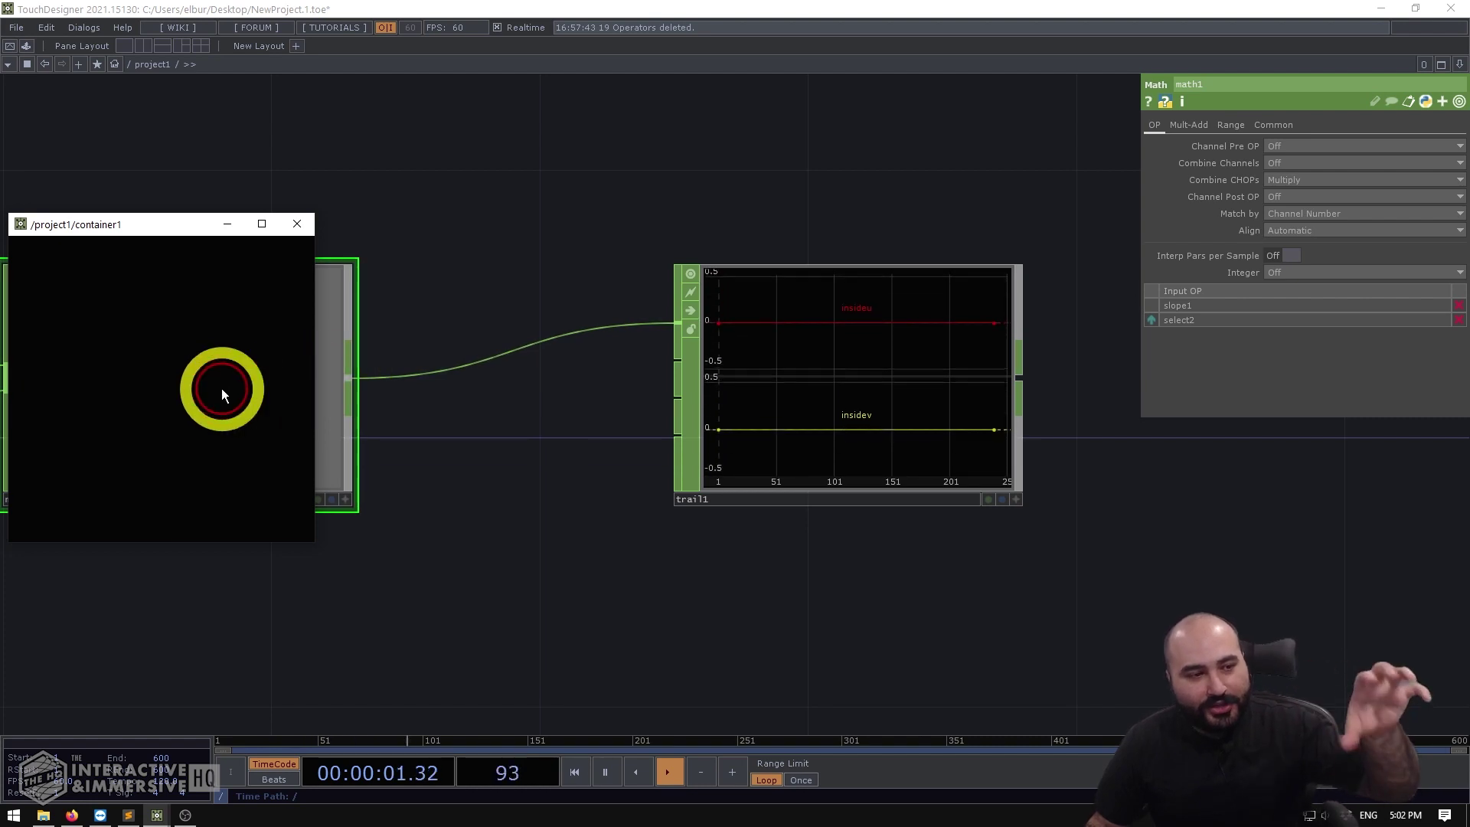
pyautogui.click(296, 376)
pyautogui.click(55, 370)
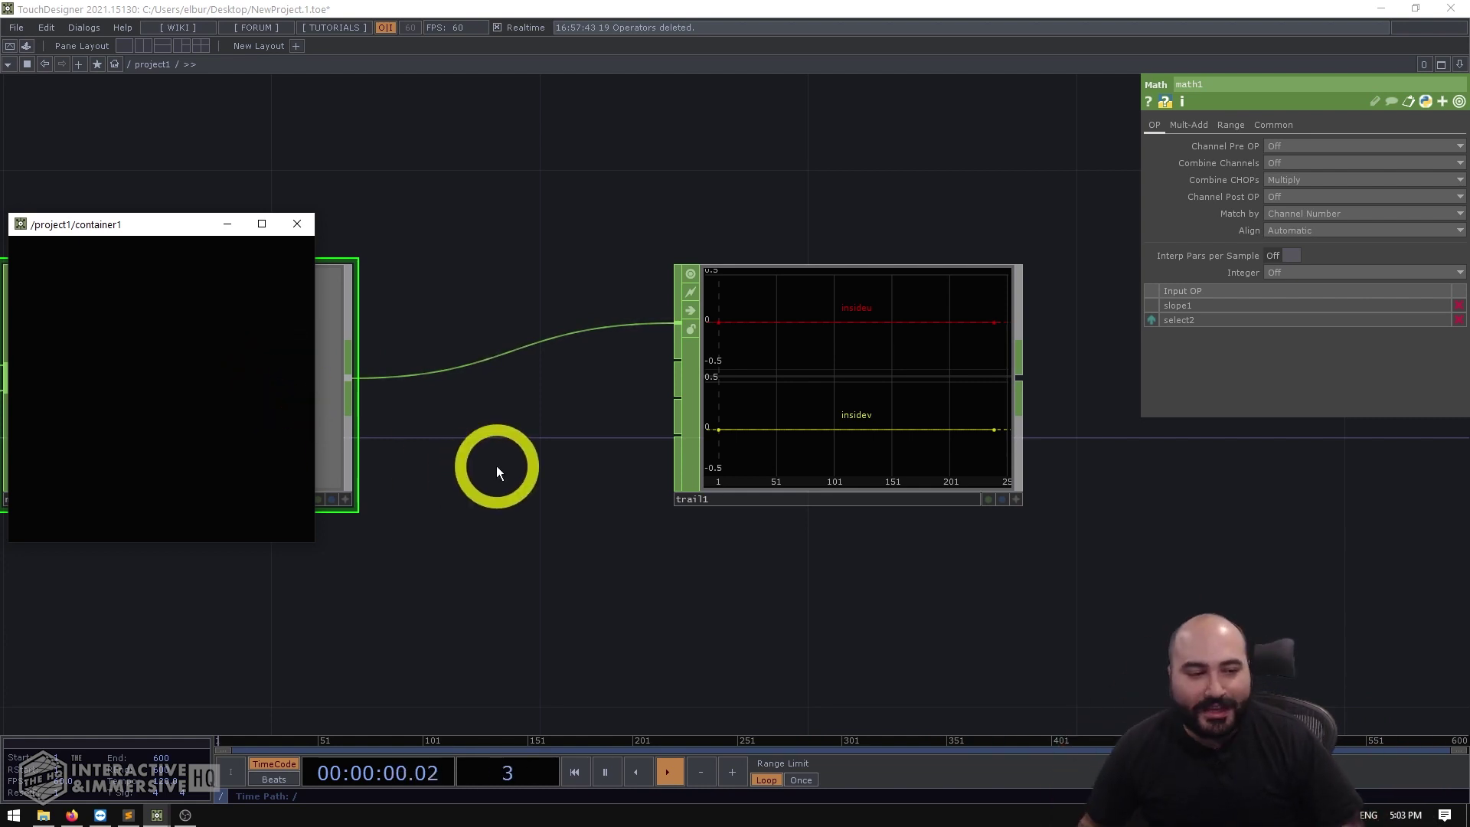
pyautogui.scroll(-5, 460, 490)
pyautogui.moveTo(453, 543); pyautogui.dragTo(908, 600)
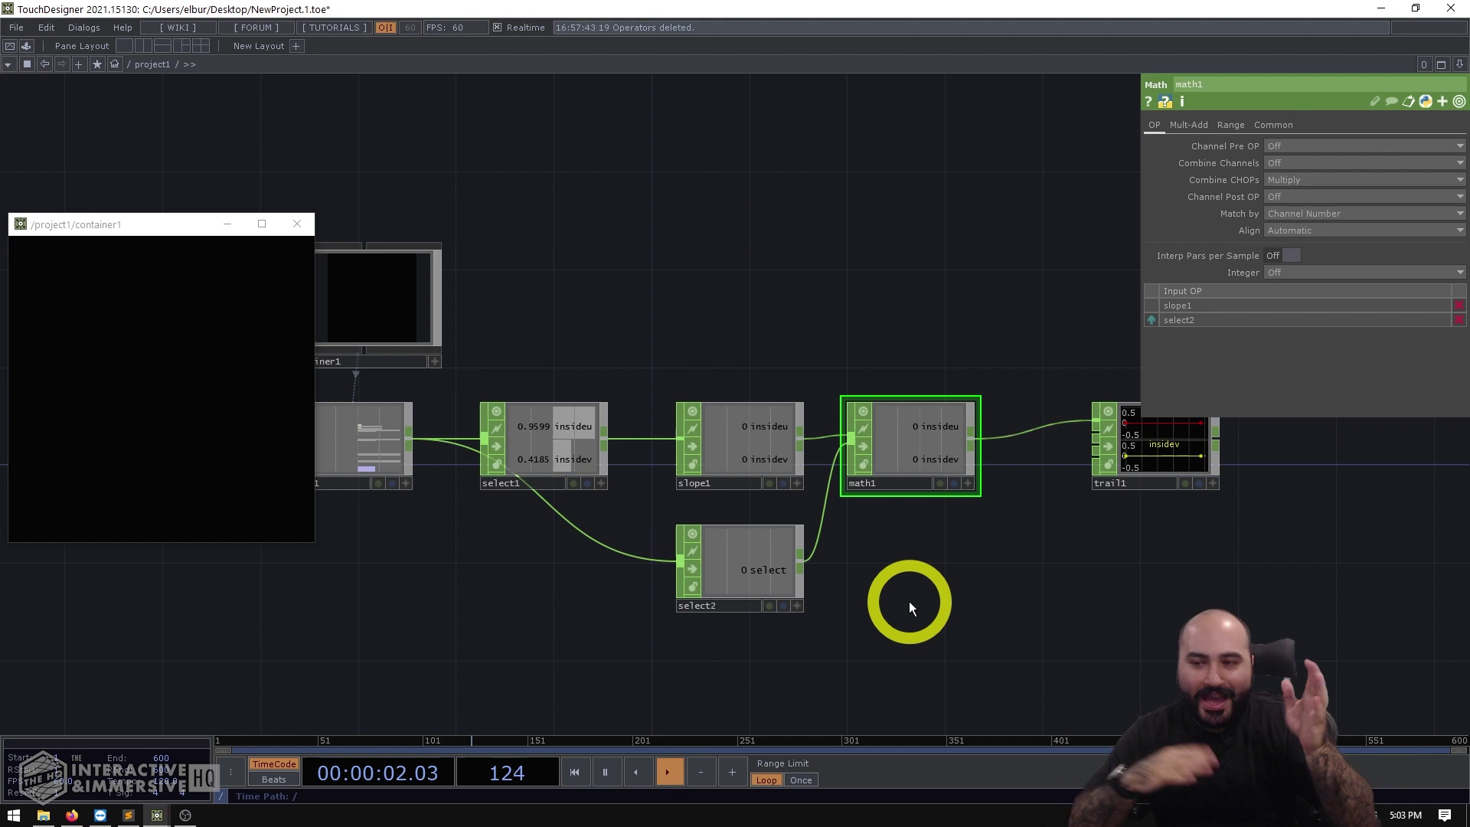
pyautogui.moveTo(981, 564); pyautogui.dragTo(887, 511)
pyautogui.scroll(3, 1056, 291)
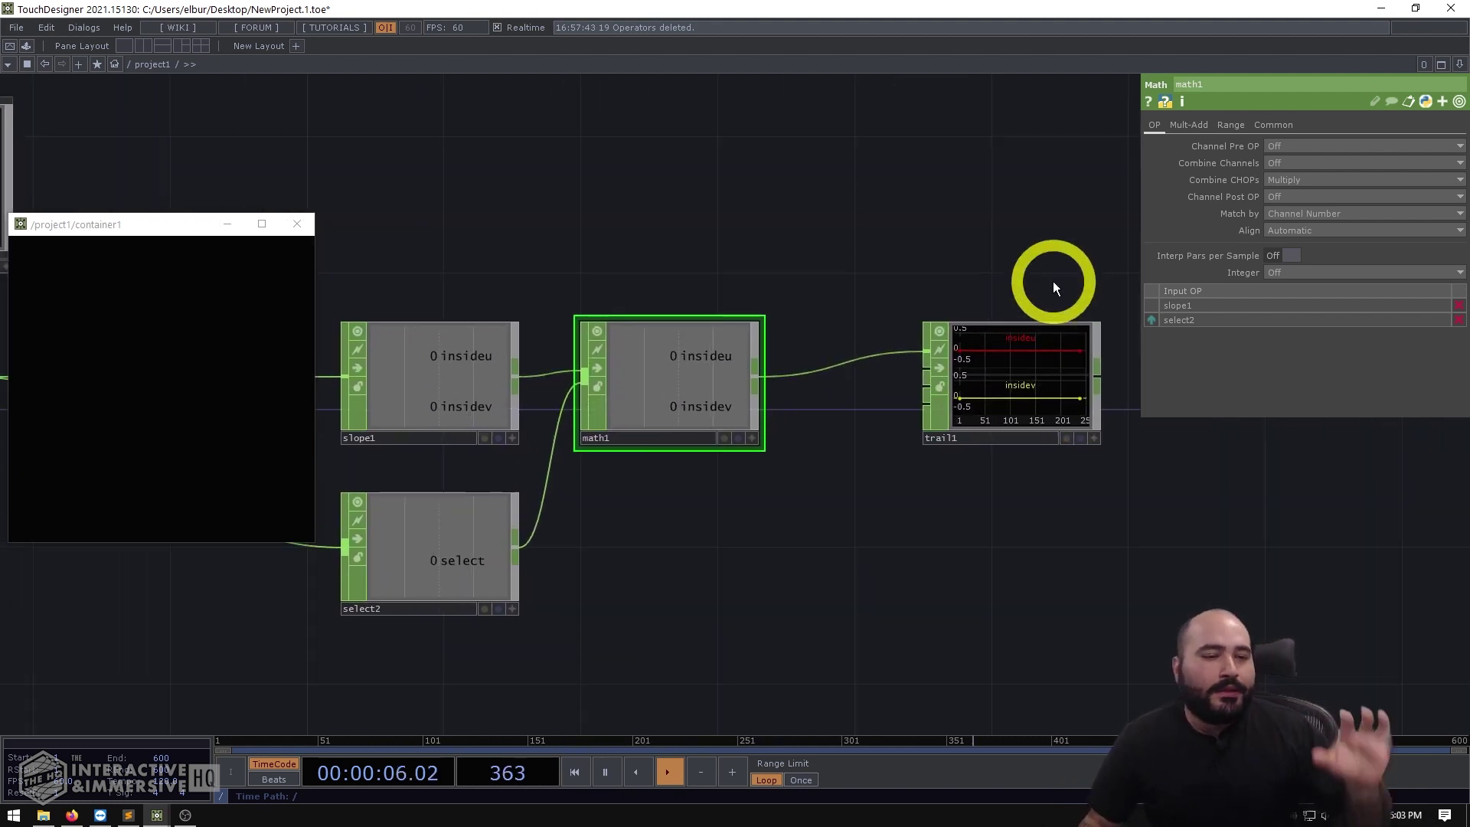
pyautogui.scroll(2, 1109, 346)
pyautogui.moveTo(135, 364)
pyautogui.mouseDown()
pyautogui.moveTo(237, 375)
pyautogui.moveTo(32, 393)
pyautogui.moveTo(192, 393)
pyautogui.mouseUp()
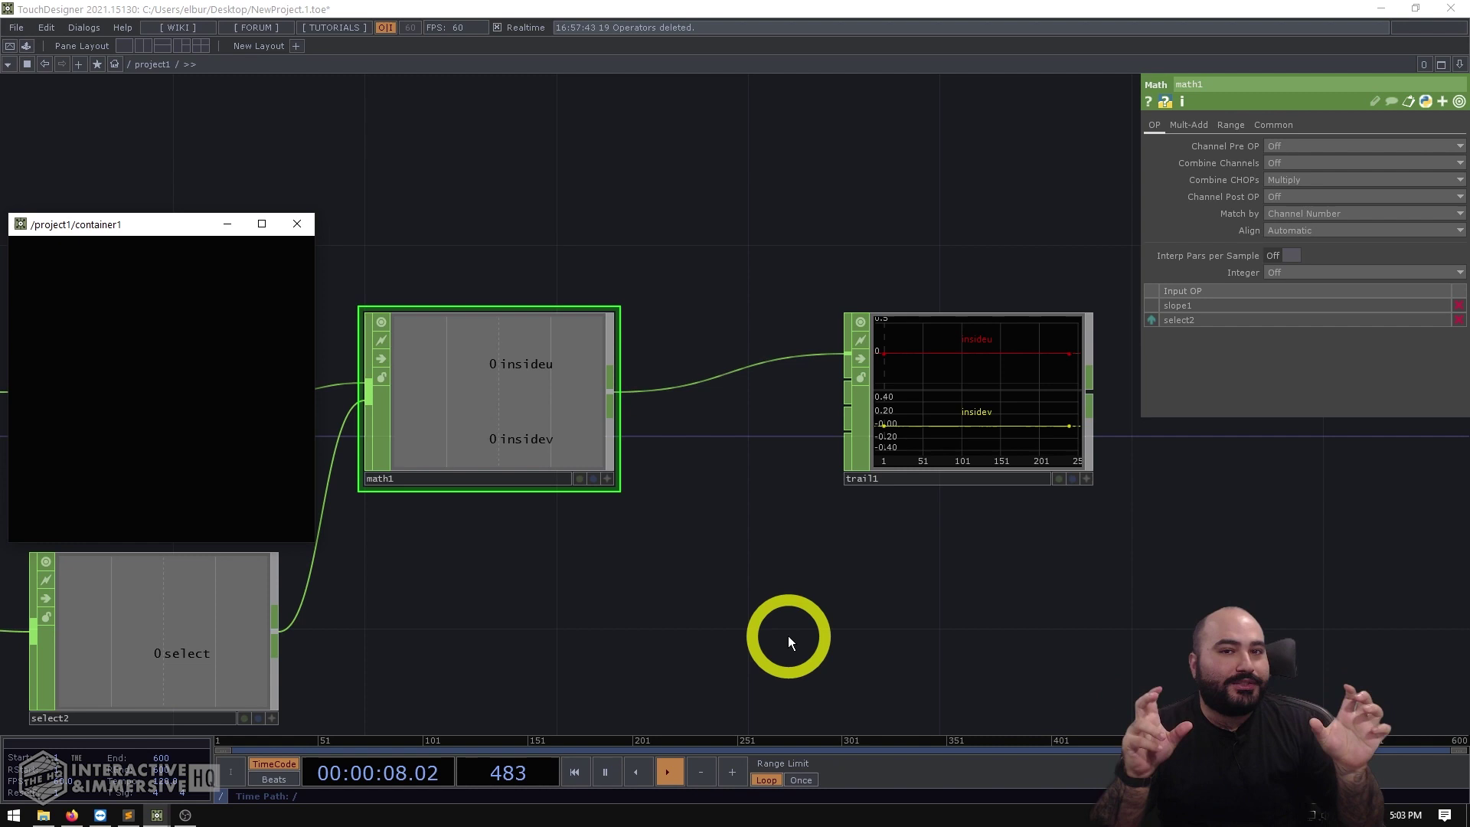
# Step: Move the Trail CHOP farther from the Math CHOP, and add a third Select CHOP fed by the Math CHOP's output
pyautogui.moveTo(658, 577); pyautogui.dragTo(509, 532)
pyautogui.moveTo(509, 532); pyautogui.dragTo(694, 432, button='middle')
pyautogui.moveTo(693, 431); pyautogui.dragTo(1034, 431)
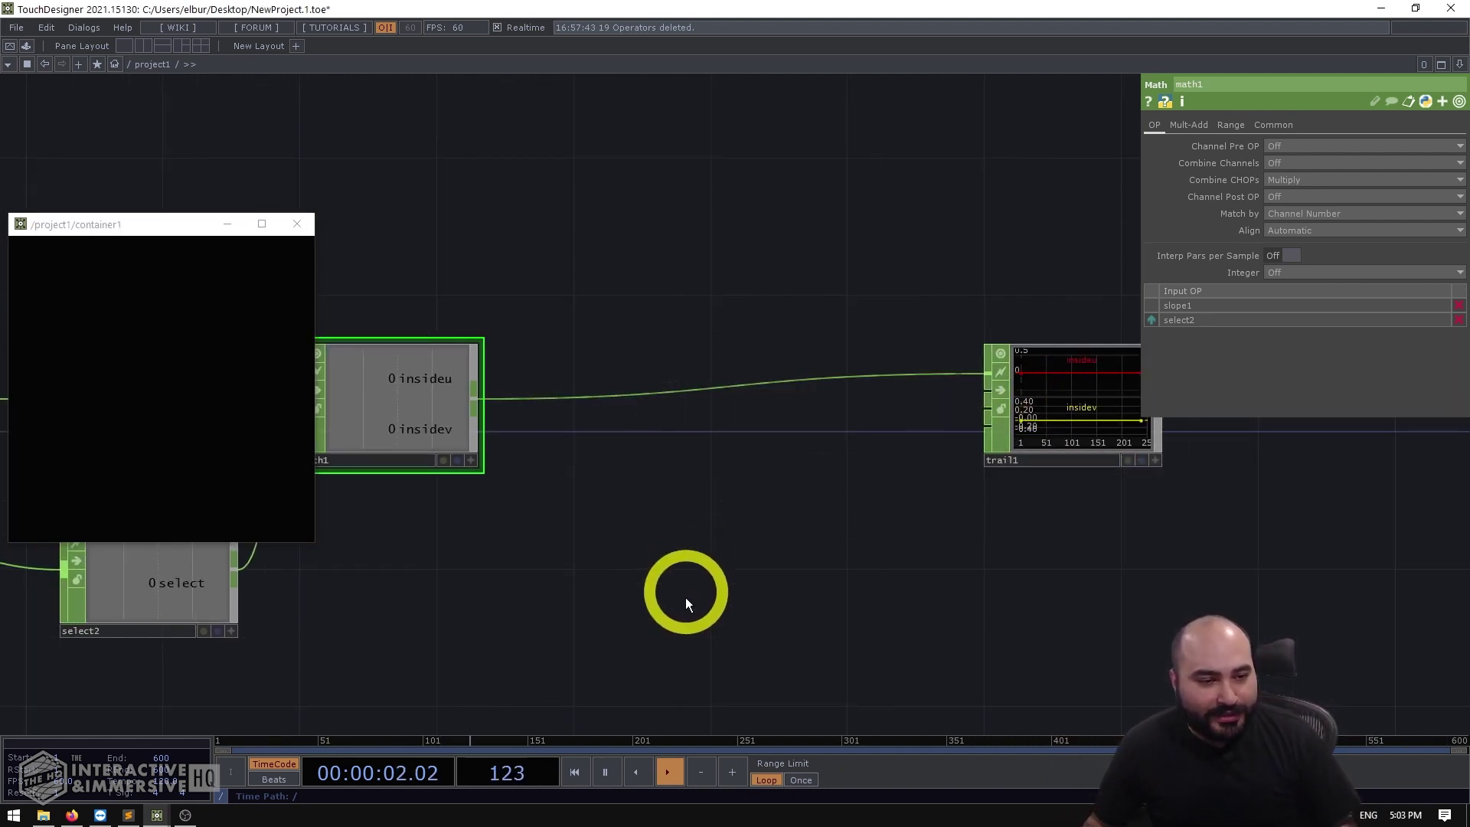
pyautogui.press('Tab')
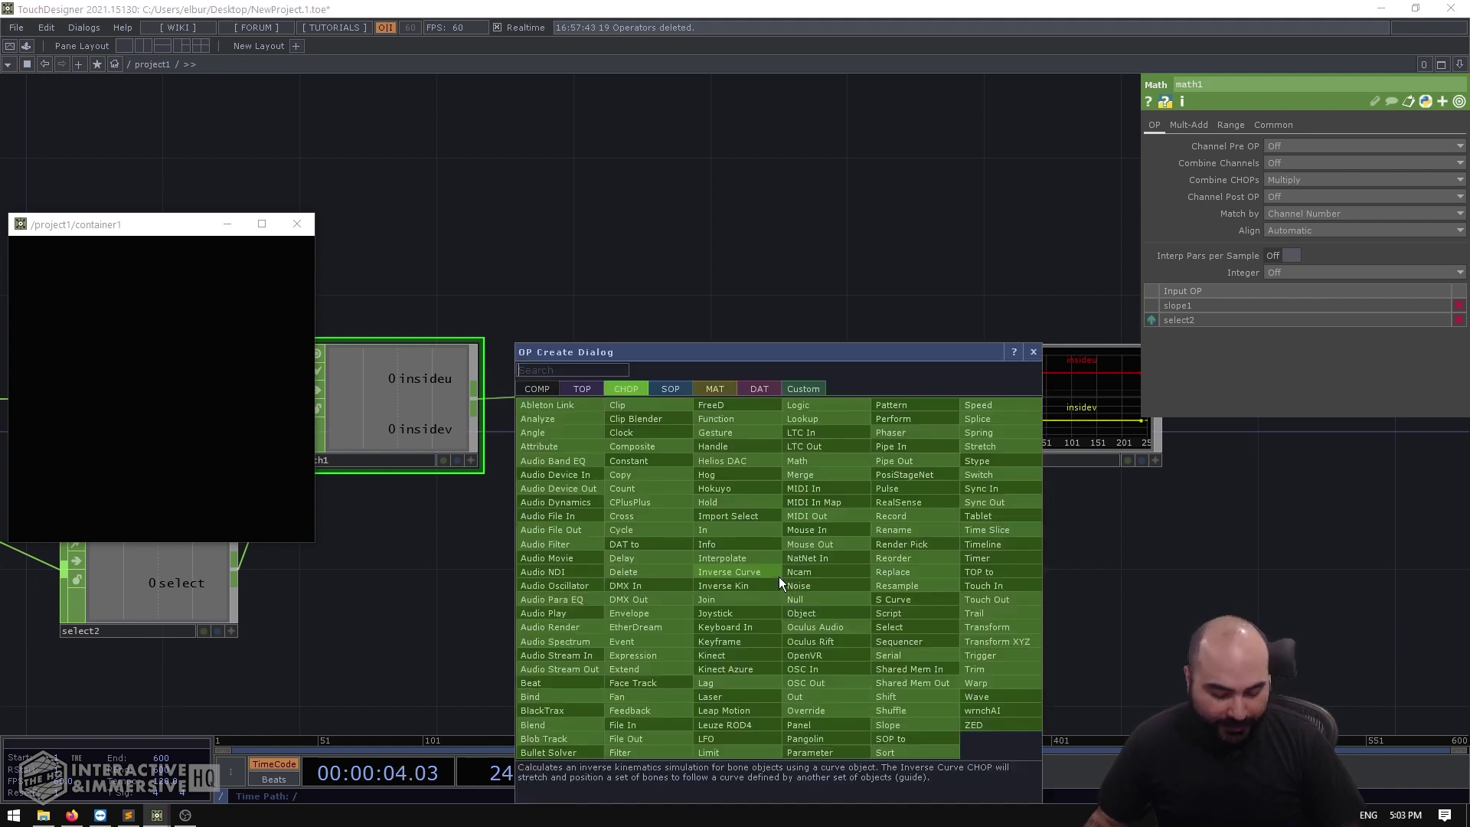
pyautogui.write('sel')
pyautogui.click(888, 624)
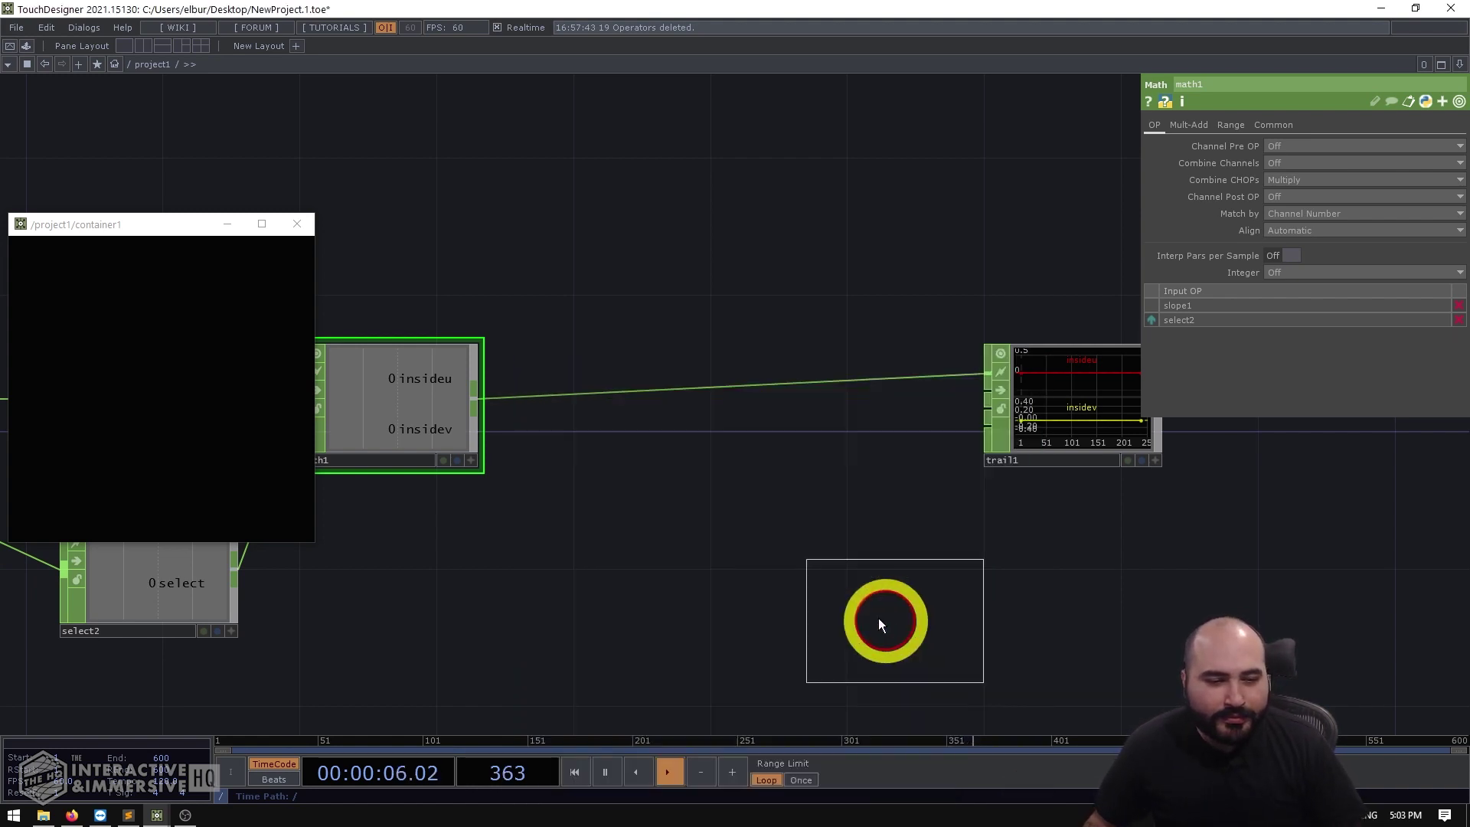
pyautogui.click(753, 559)
pyautogui.moveTo(477, 394); pyautogui.dragTo(677, 570)
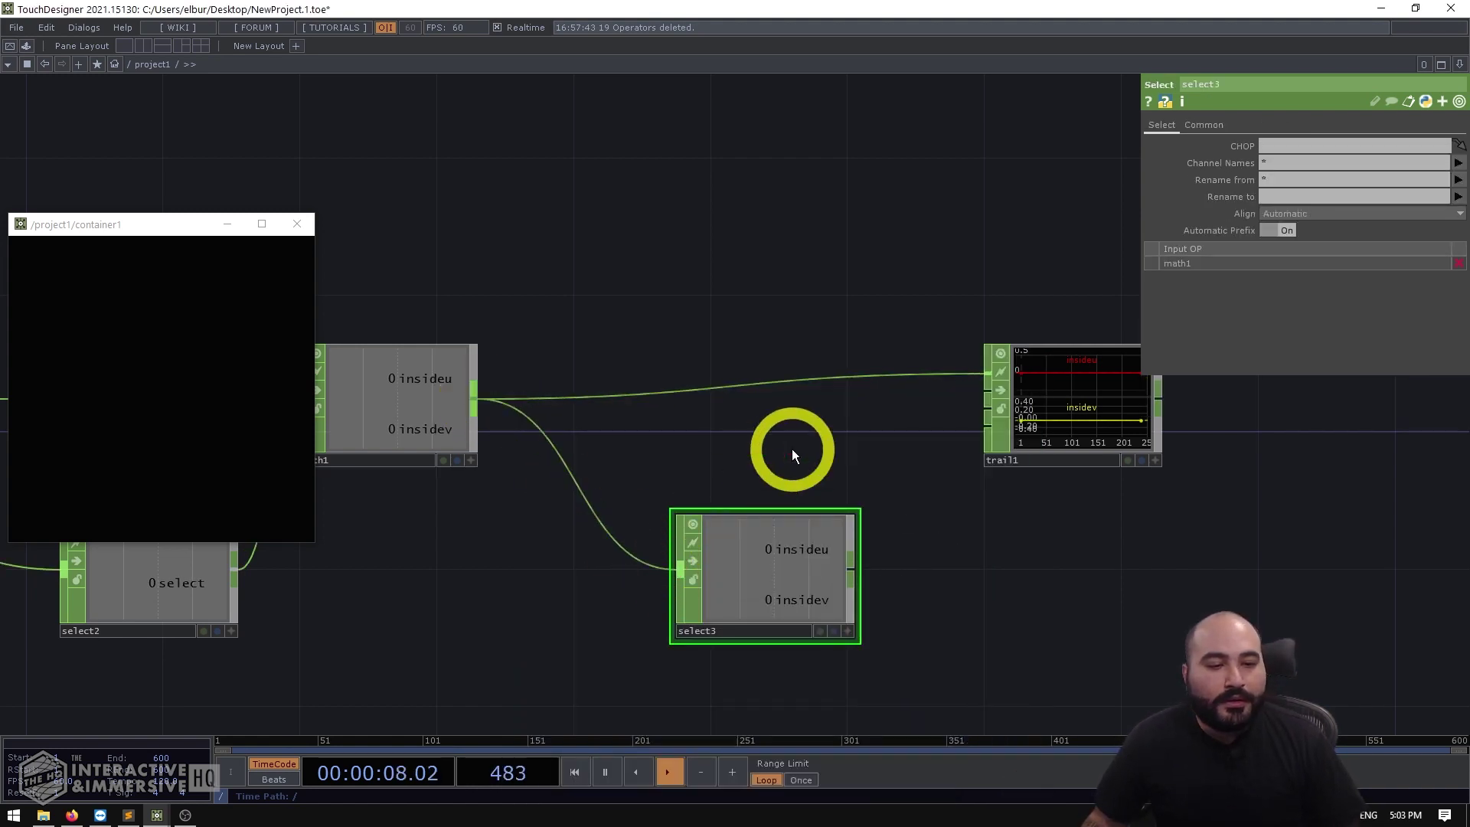
# Step: Set the third Select CHOP's channel names to insideu and place the node lower in the network
pyautogui.click(725, 562)
pyautogui.click(1458, 163)
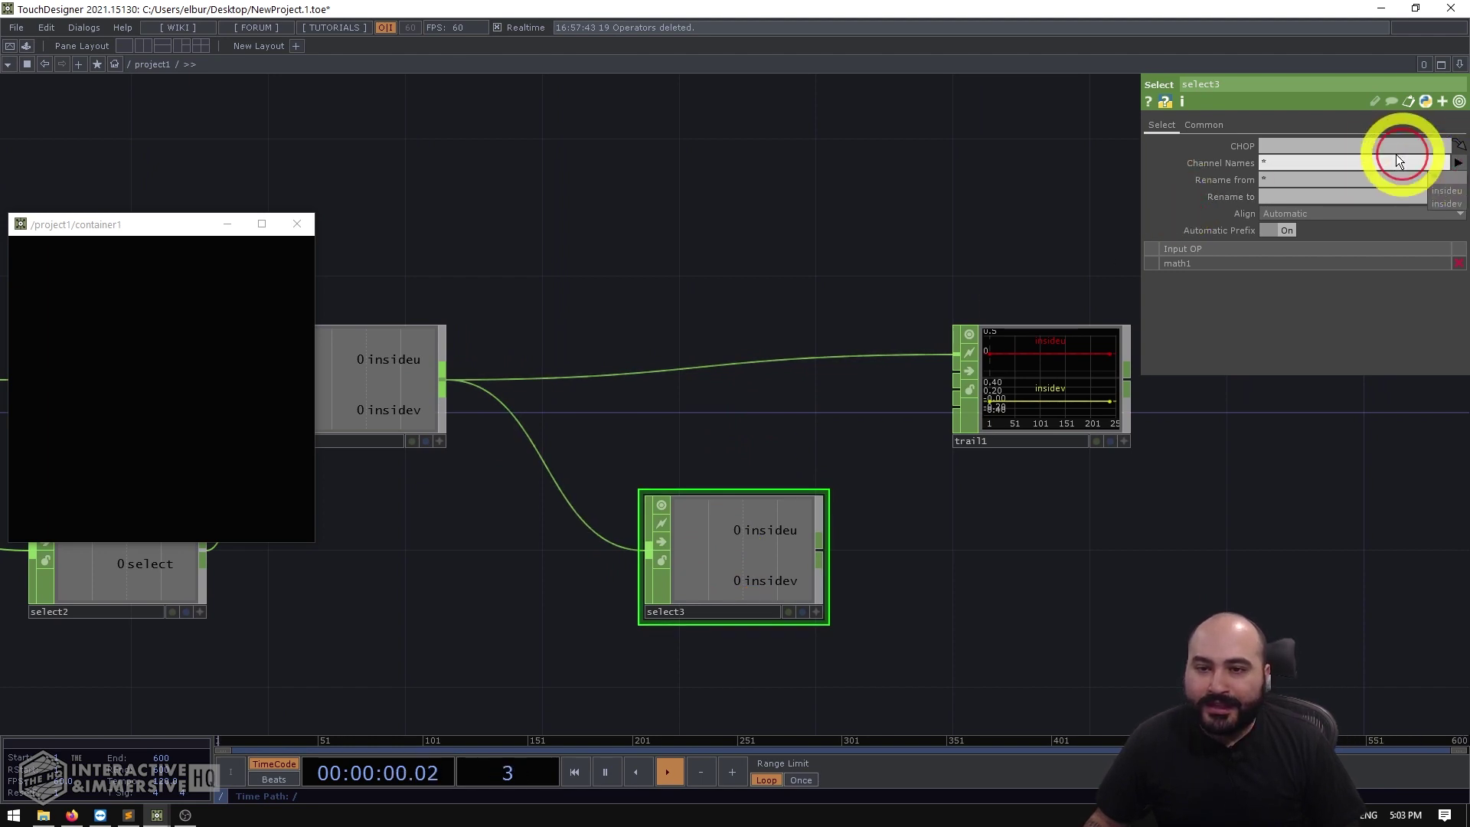
pyautogui.click(1445, 191)
pyautogui.moveTo(720, 591); pyautogui.dragTo(655, 658)
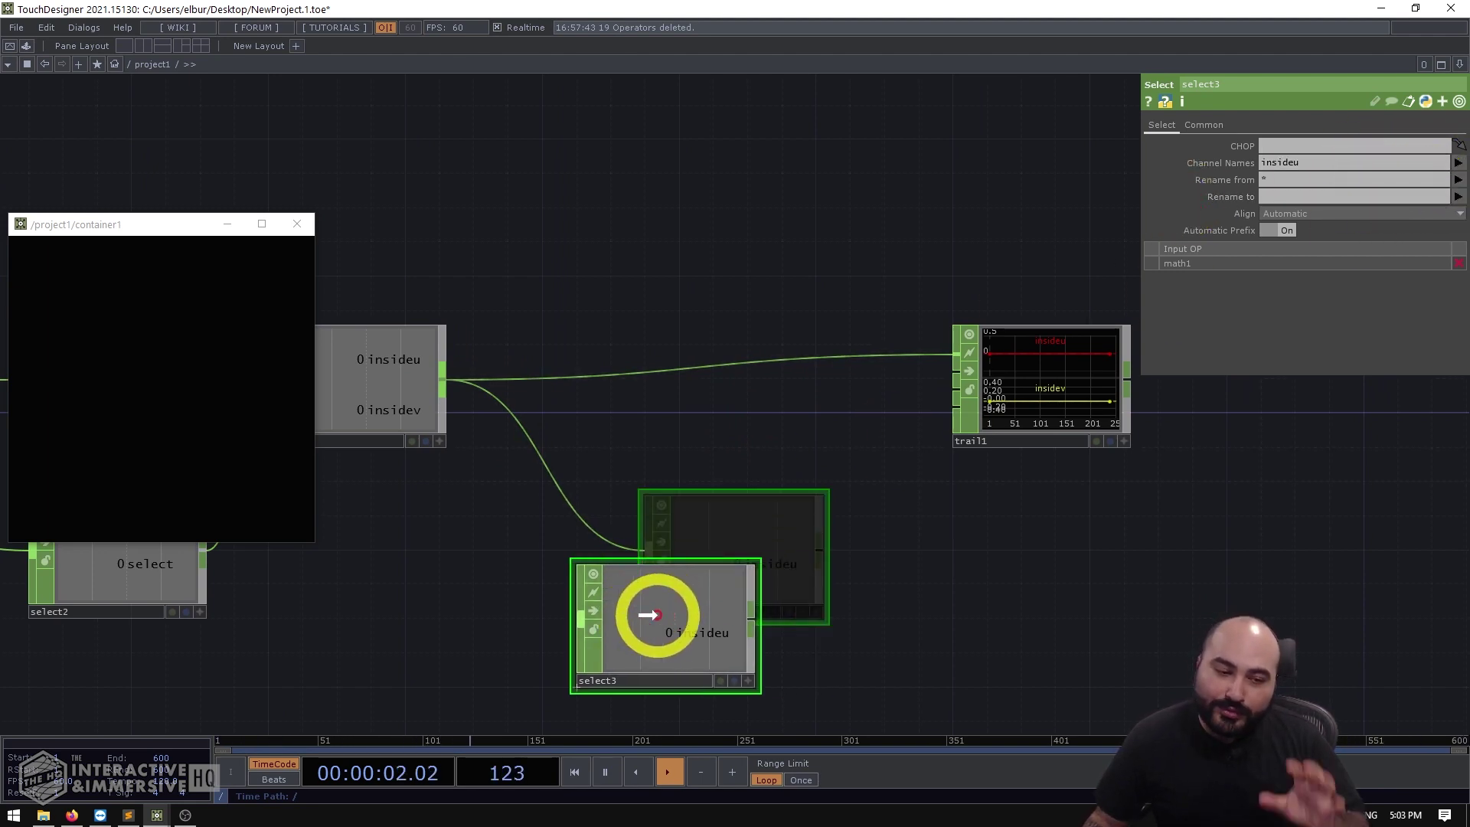
# Step: Shift the Trail CHOP farther along to make room, and add a Logic CHOP beside the insideu Select CHOP
pyautogui.moveTo(1011, 558); pyautogui.dragTo(847, 396)
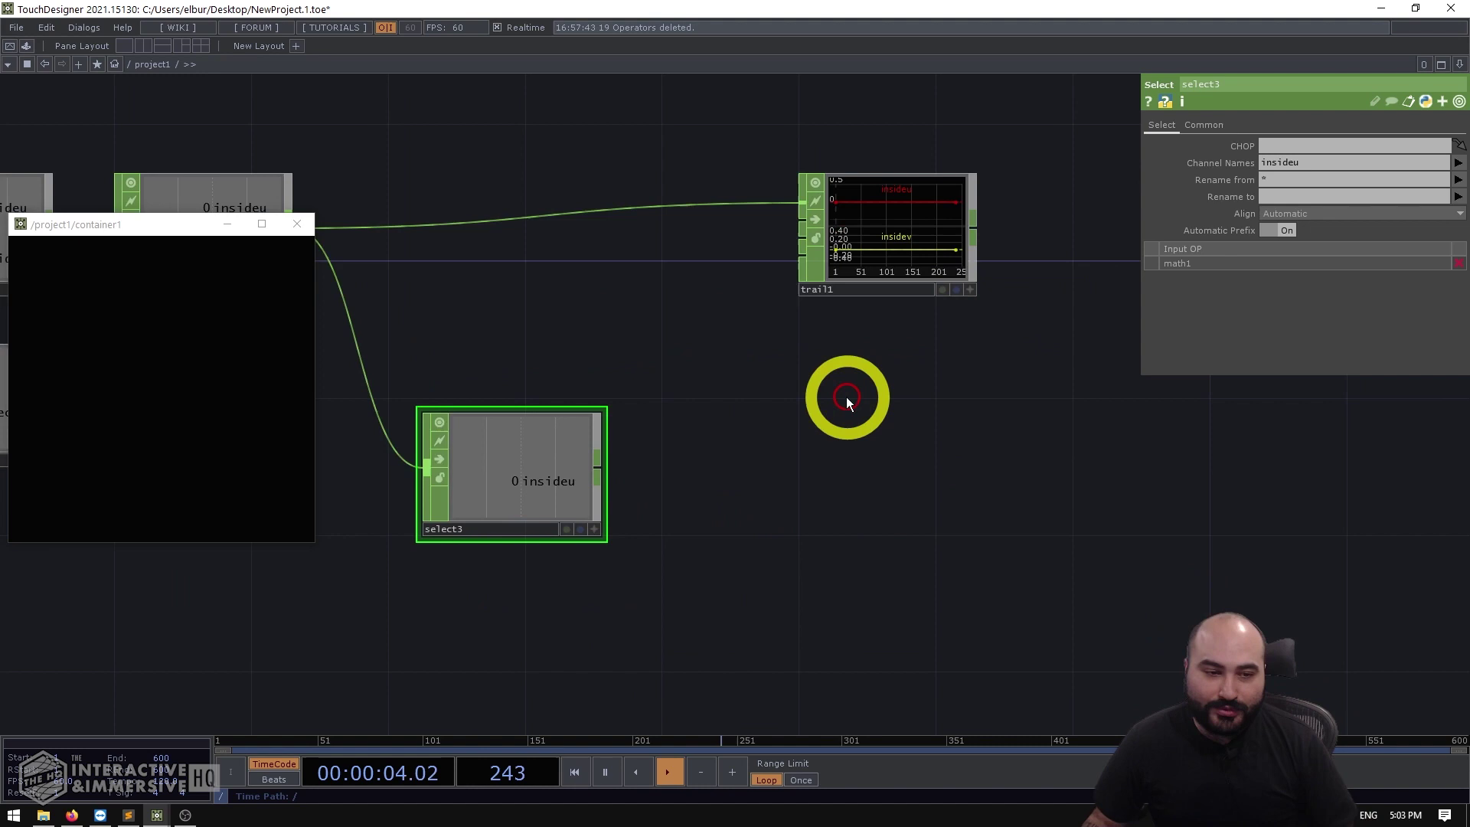
pyautogui.moveTo(907, 232); pyautogui.dragTo(1045, 236)
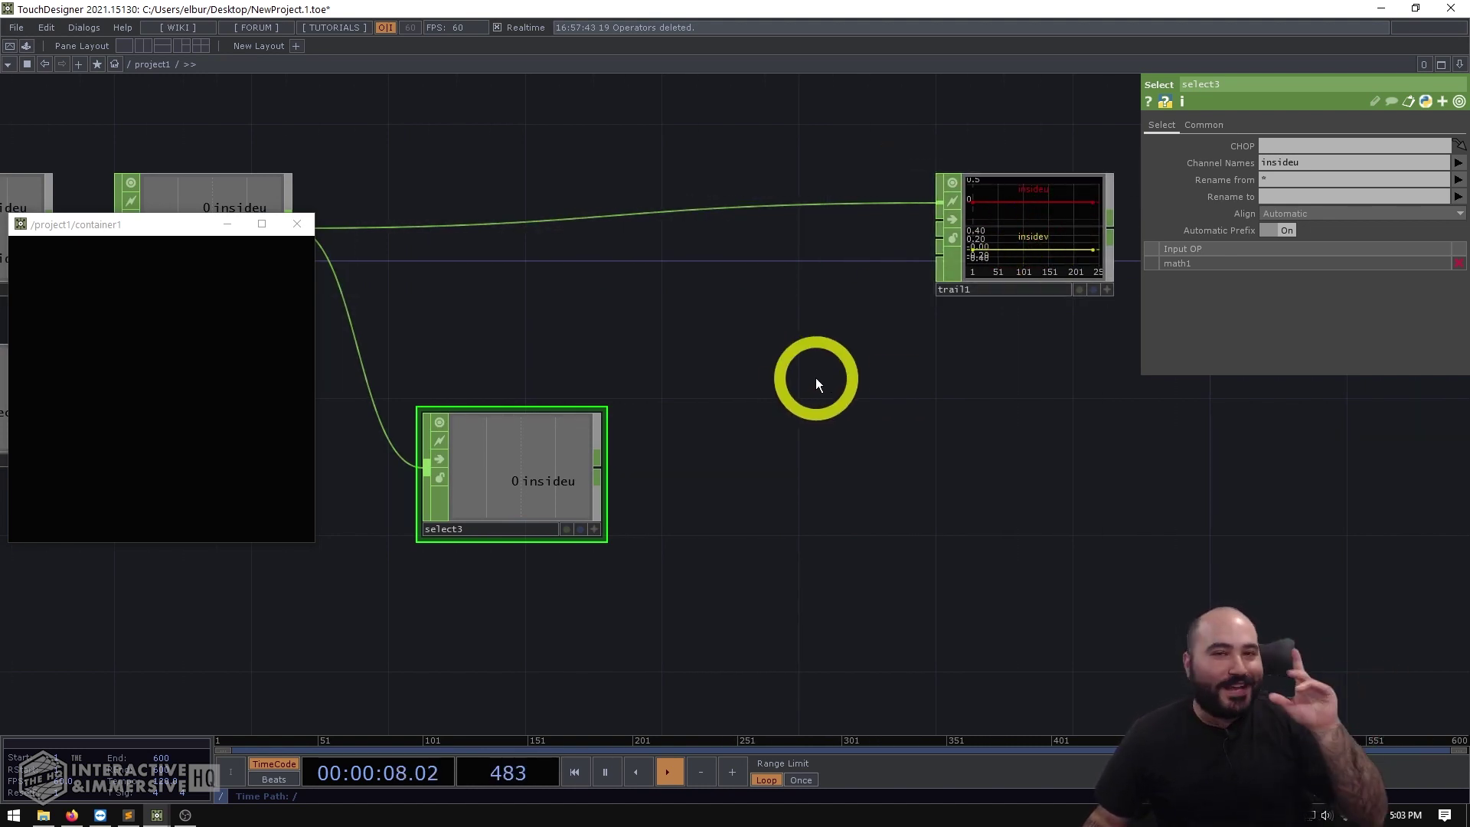
pyautogui.doubleClick(802, 452)
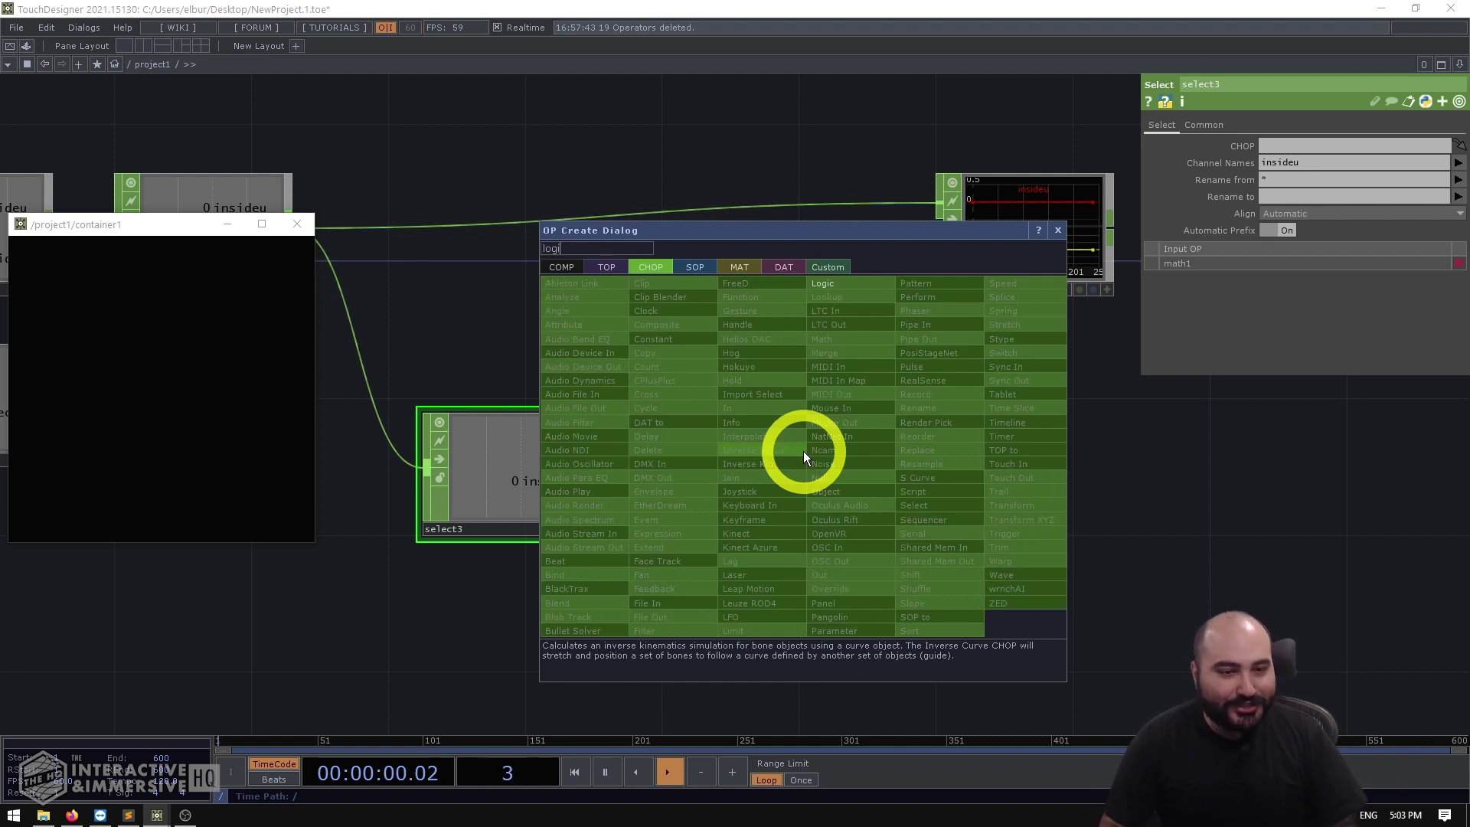
pyautogui.click(866, 283)
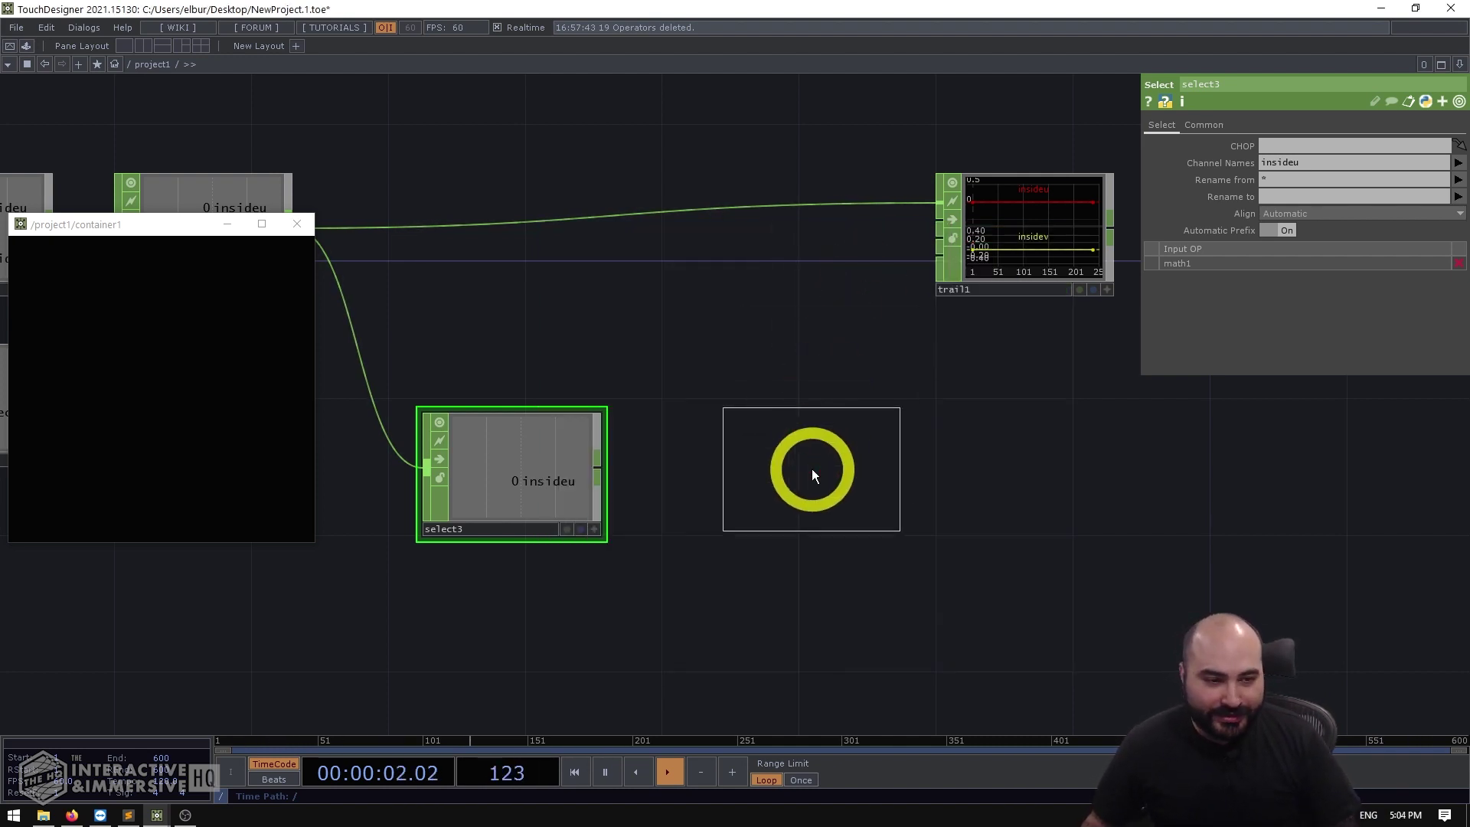
pyautogui.click(812, 469)
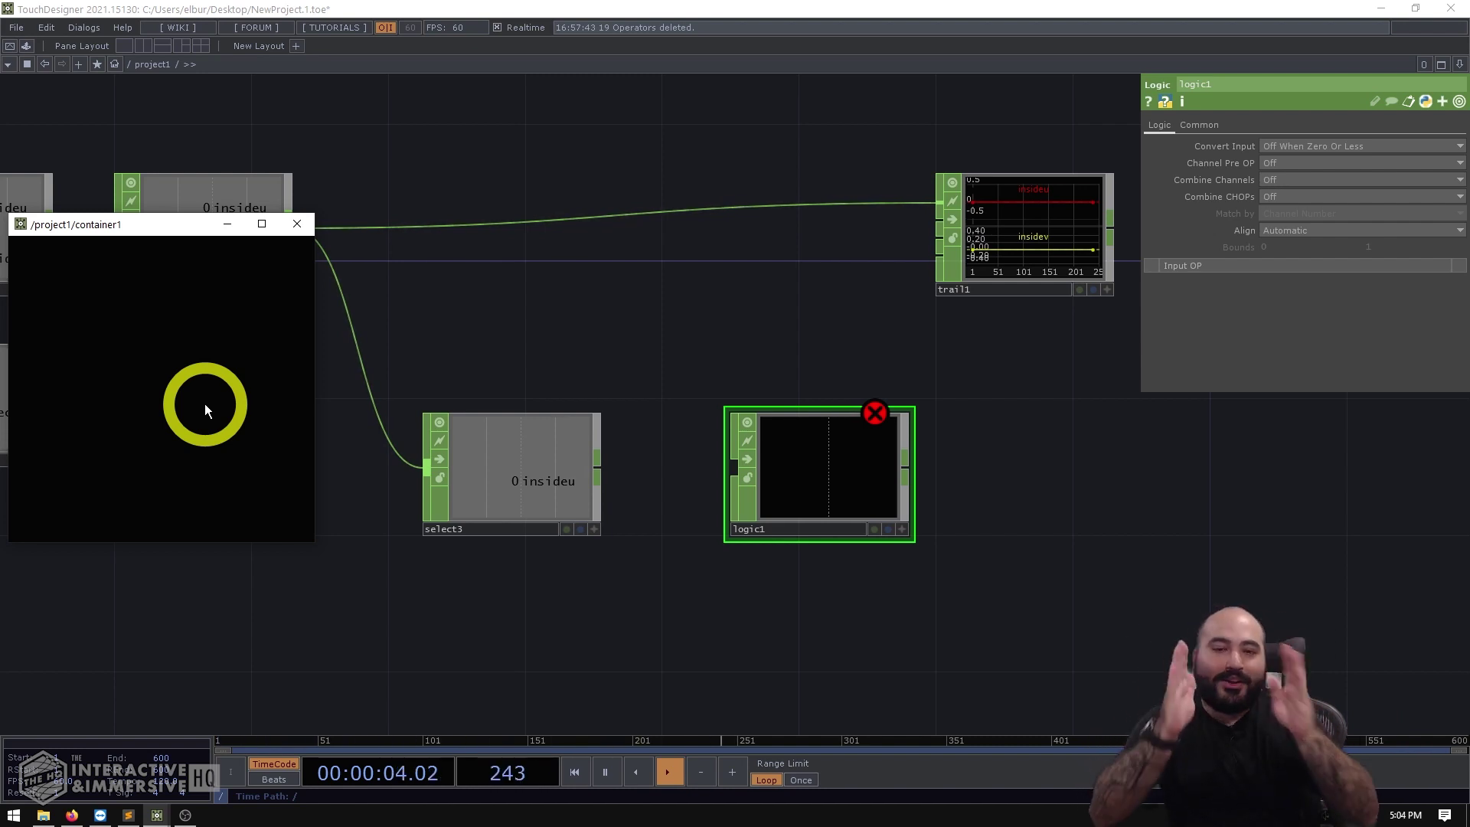
# Step: Swipe horizontally in the container window at different speeds and examine the height of the insideu peaks in the Trail CHOP
pyautogui.click(538, 482)
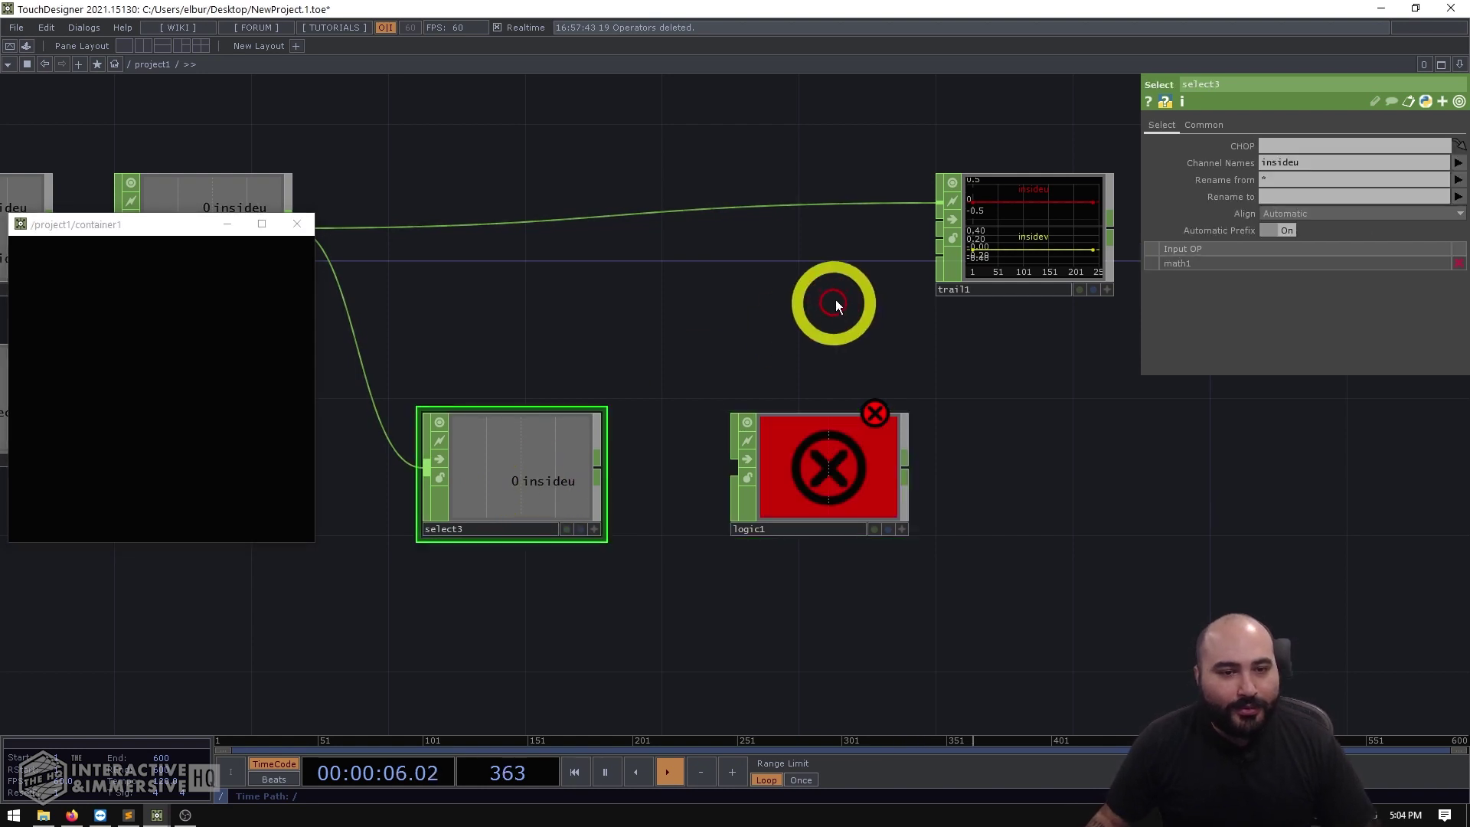
pyautogui.moveTo(836, 304); pyautogui.dragTo(619, 389)
pyautogui.scroll(5, 888, 249)
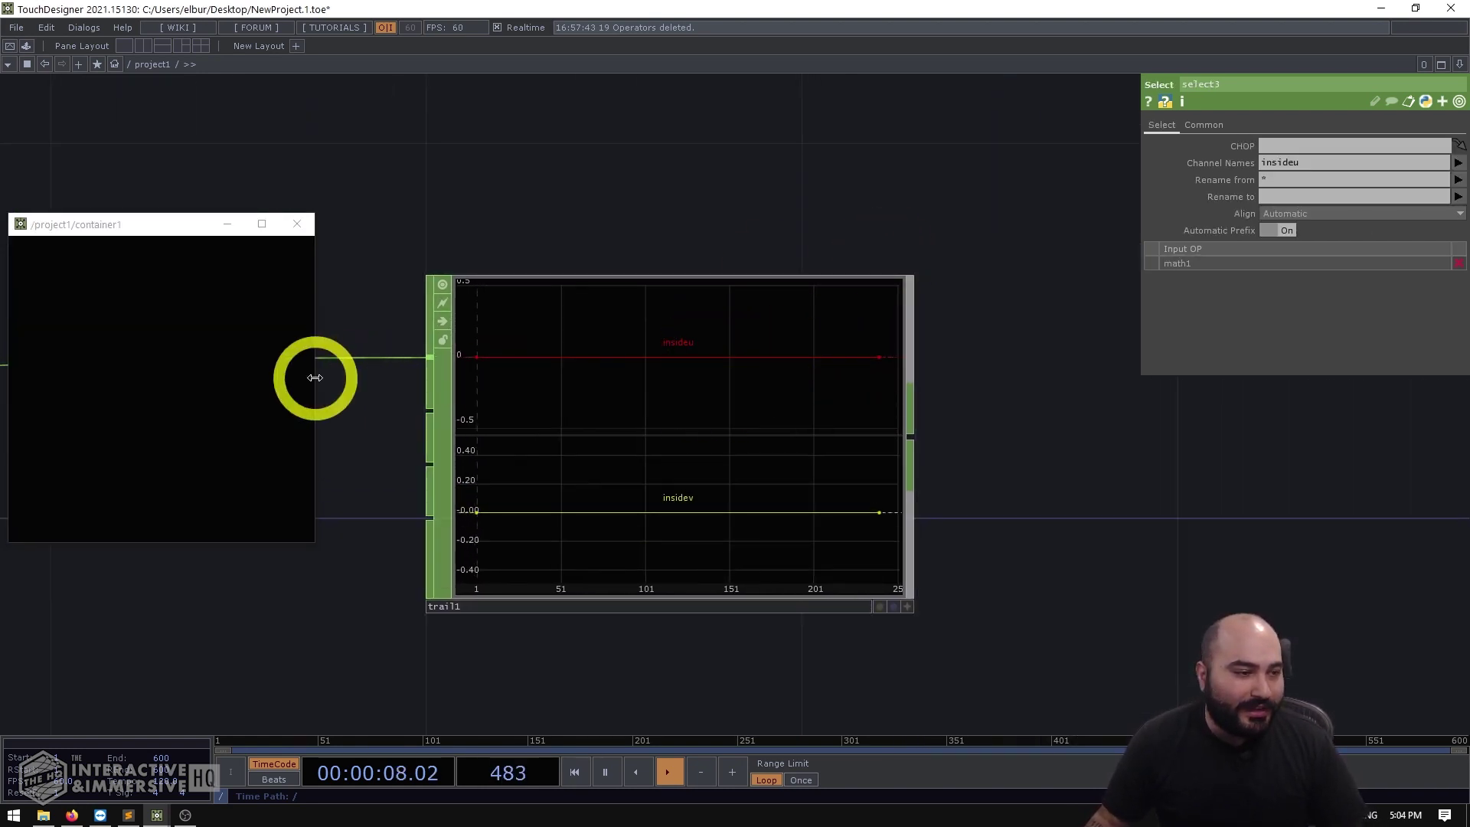
pyautogui.moveTo(63, 377)
pyautogui.mouseDown()
pyautogui.moveTo(310, 374)
pyautogui.moveTo(227, 379)
pyautogui.mouseUp()
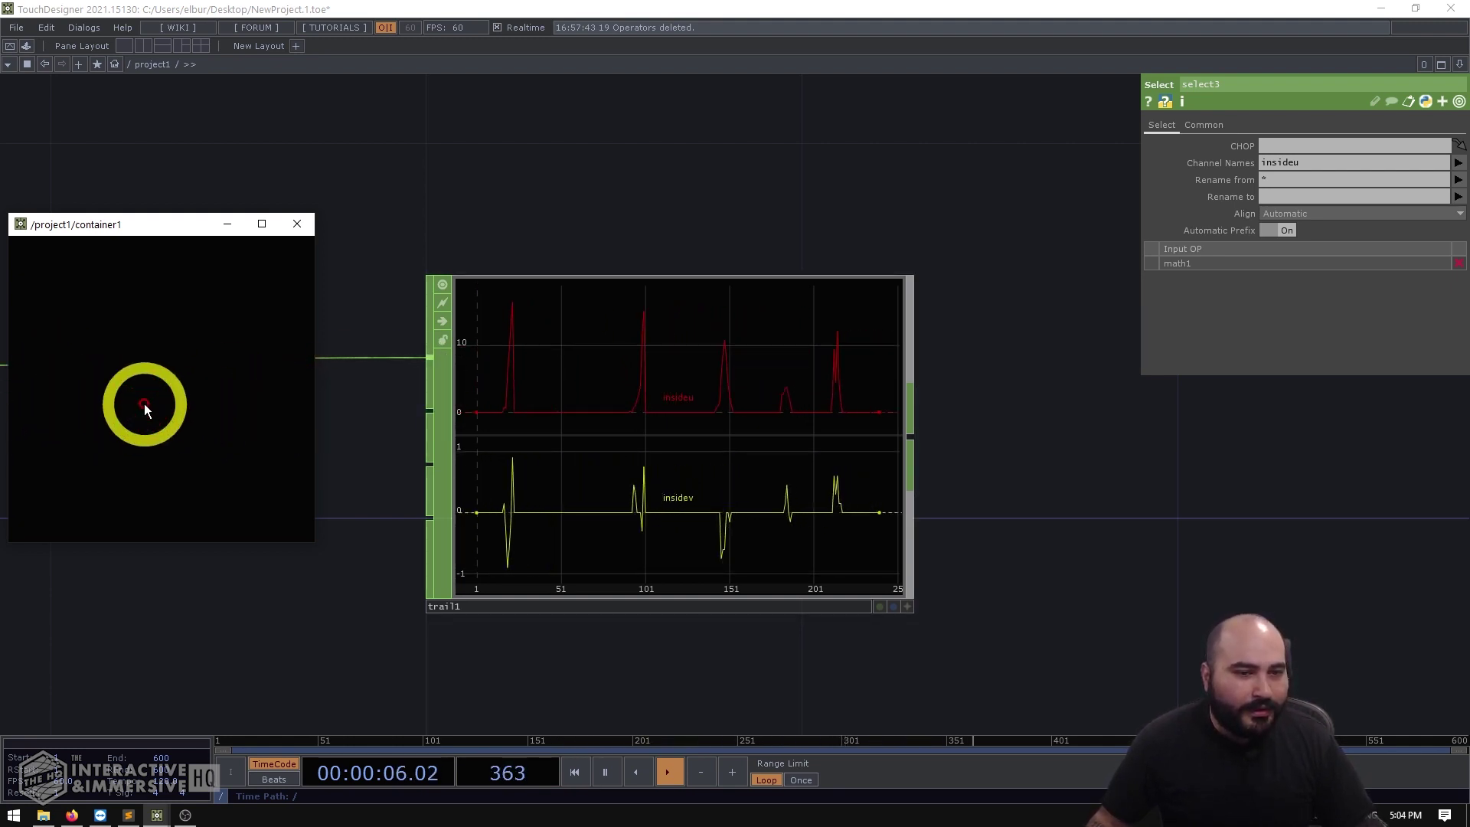
pyautogui.moveTo(244, 394)
pyautogui.mouseDown()
pyautogui.moveTo(72, 389)
pyautogui.moveTo(284, 396)
pyautogui.mouseUp()
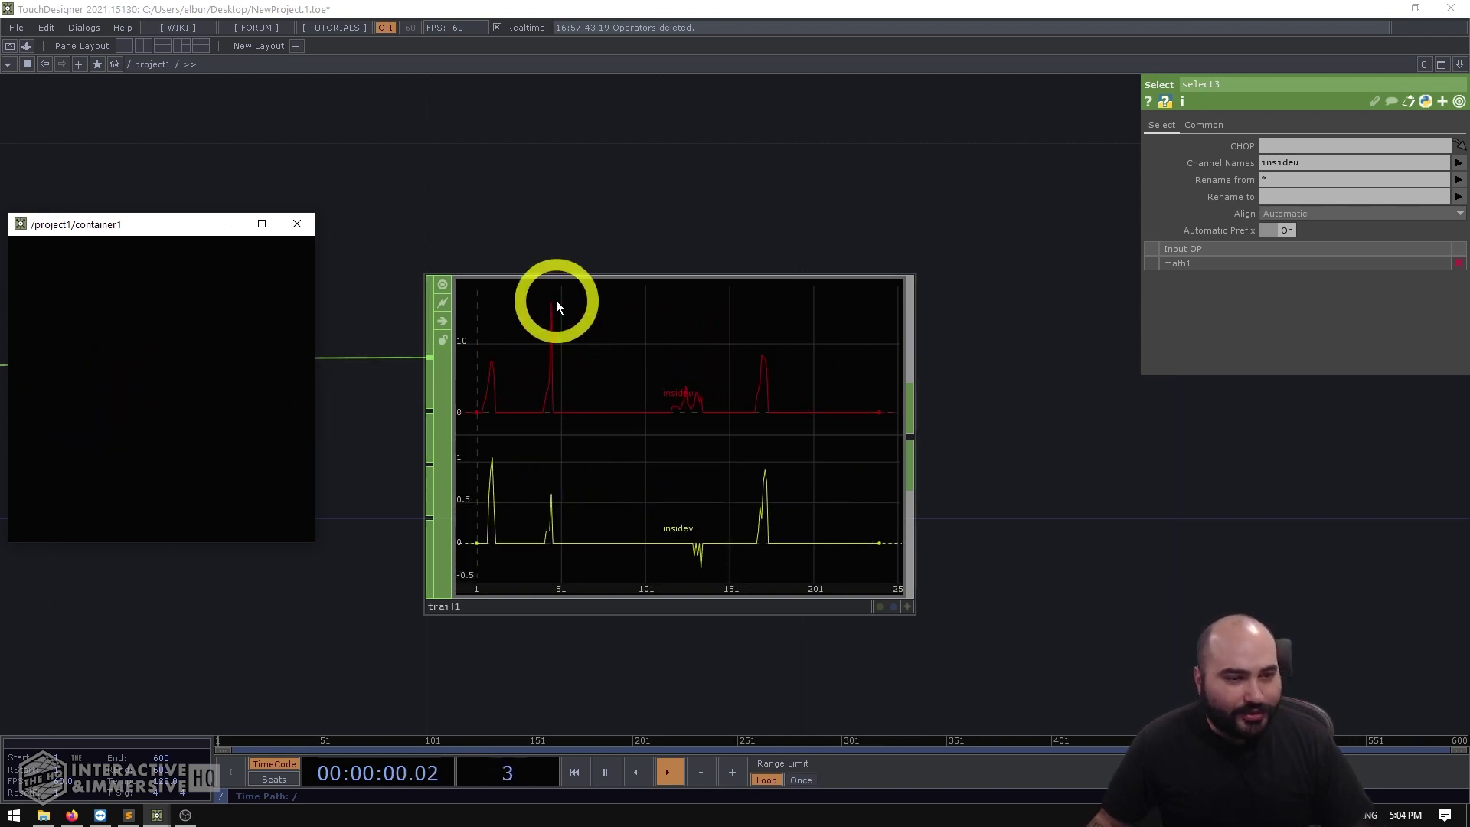
pyautogui.scroll(4, 557, 302)
pyautogui.scroll(-2, 563, 302)
pyautogui.scroll(-1, 563, 303)
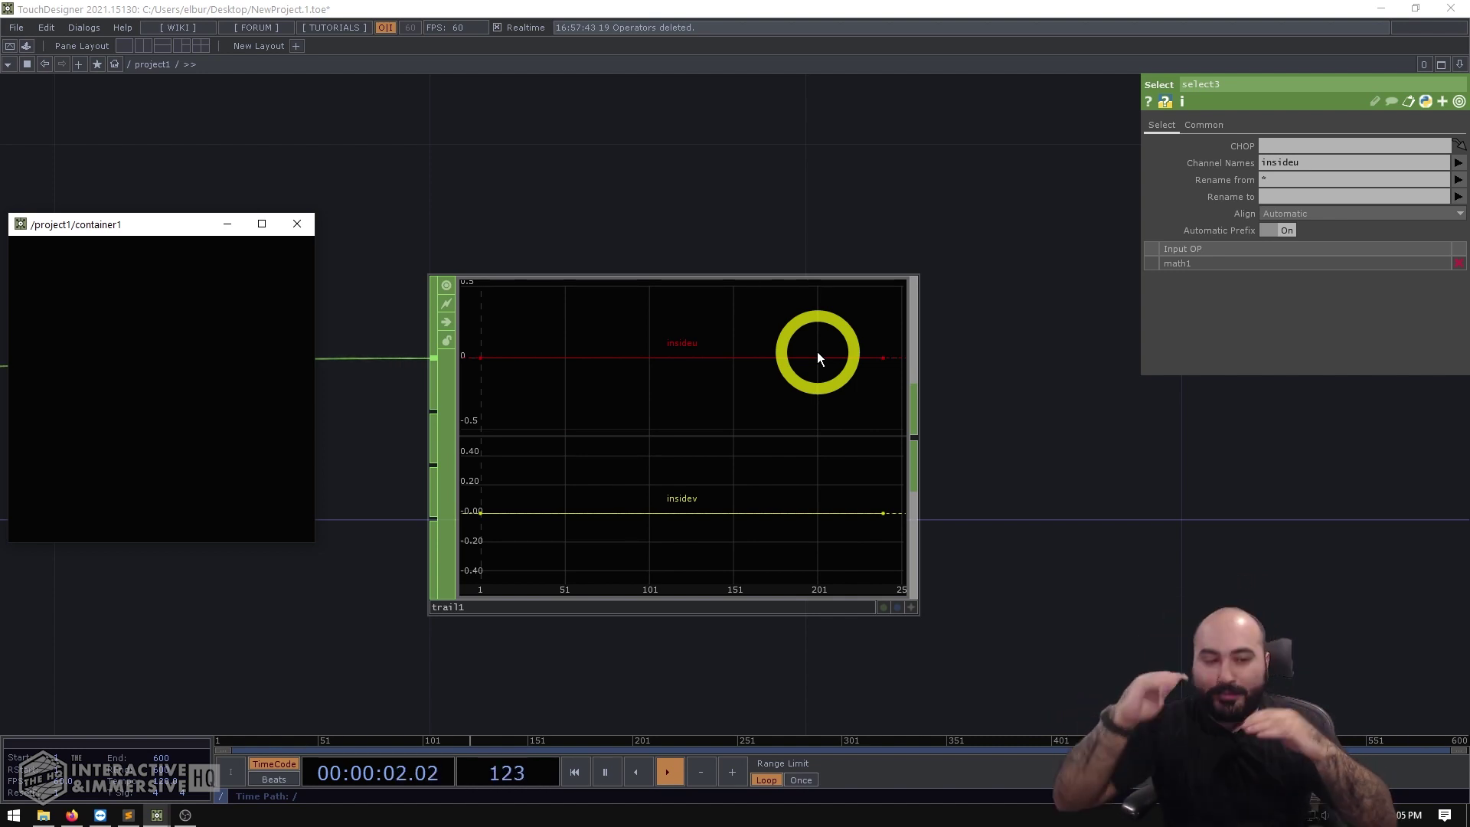
pyautogui.scroll(-5, 816, 352)
# Step: Connect the insideu Select CHOP's output to the Logic CHOP
pyautogui.click(574, 608)
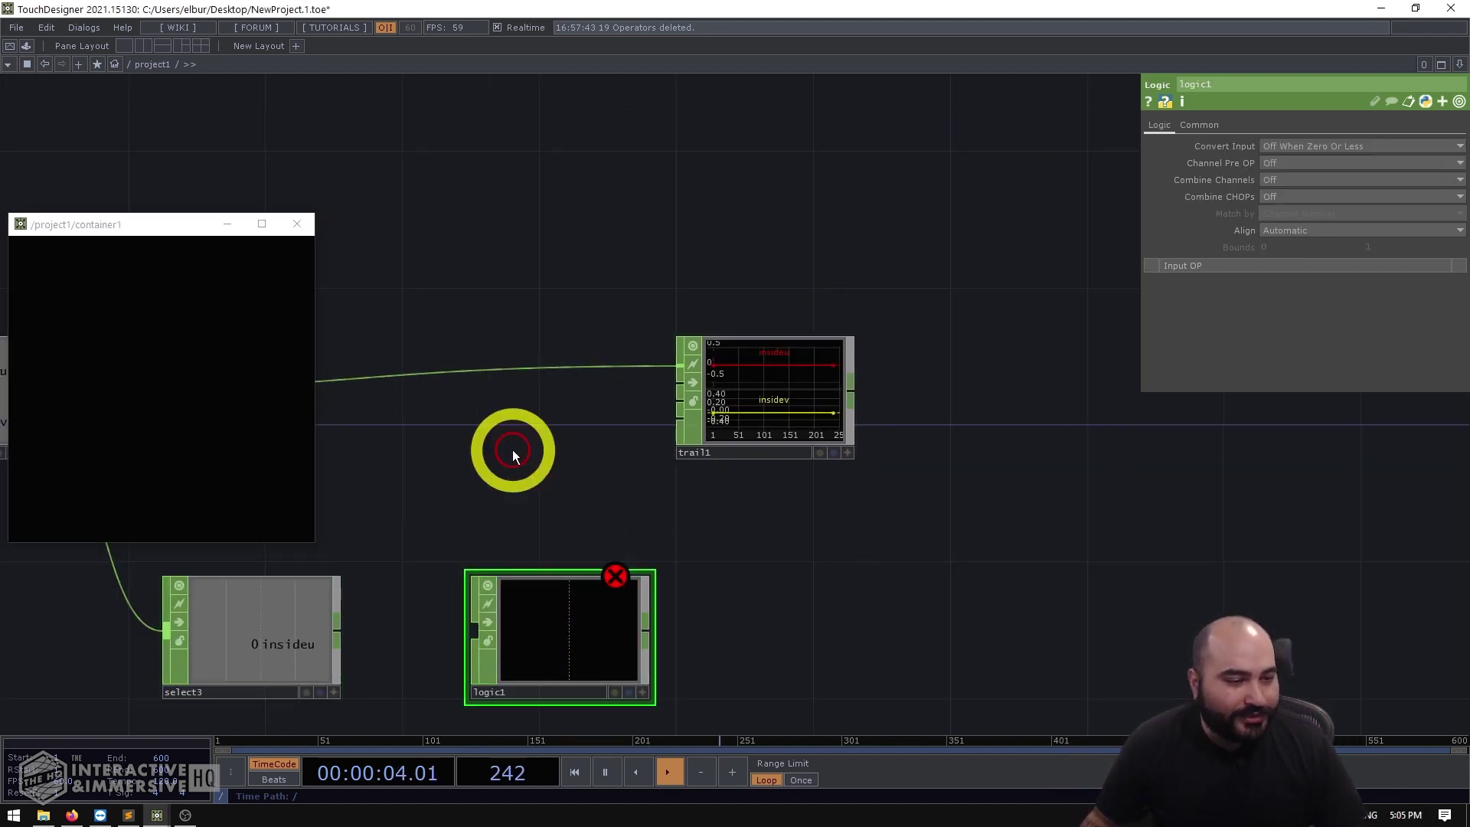
pyautogui.moveTo(513, 448); pyautogui.dragTo(763, 355)
pyautogui.click(494, 540)
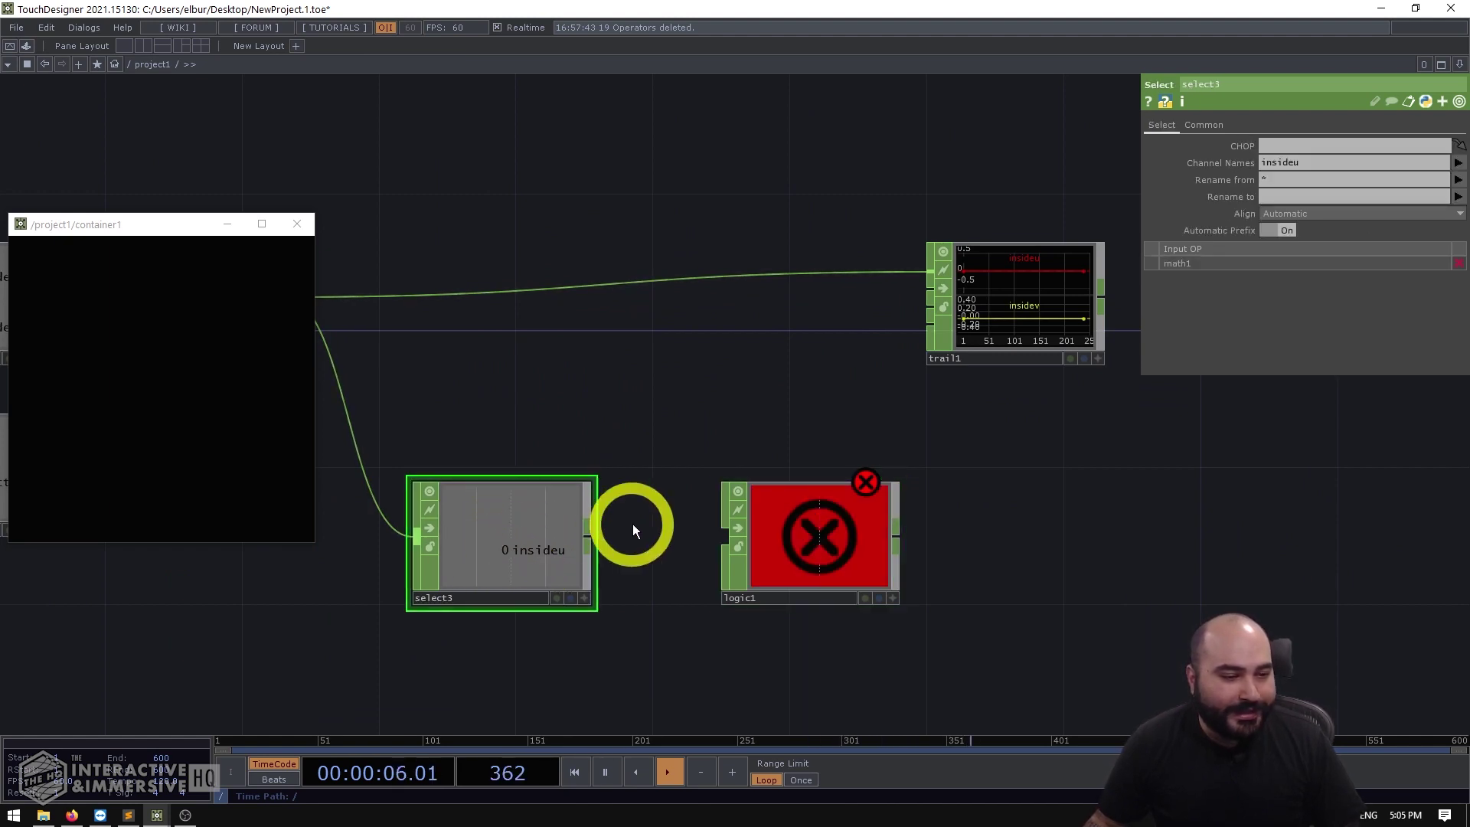
pyautogui.moveTo(589, 531); pyautogui.dragTo(715, 524)
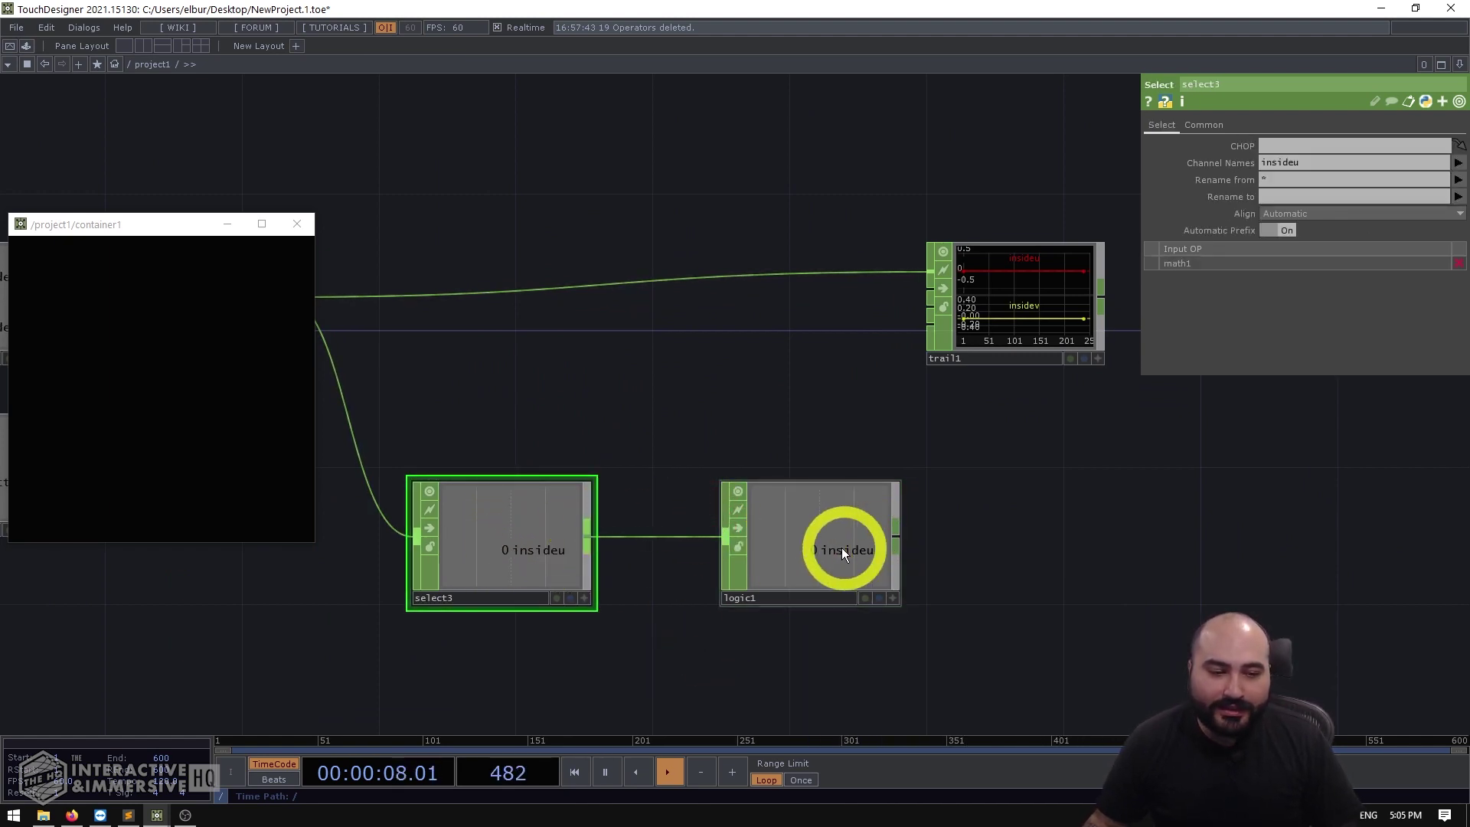
# Step: Set the Logic CHOP's Convert Input to Off When Outside Bounds with bounds of 7 and 20
pyautogui.click(818, 572)
pyautogui.click(1228, 150)
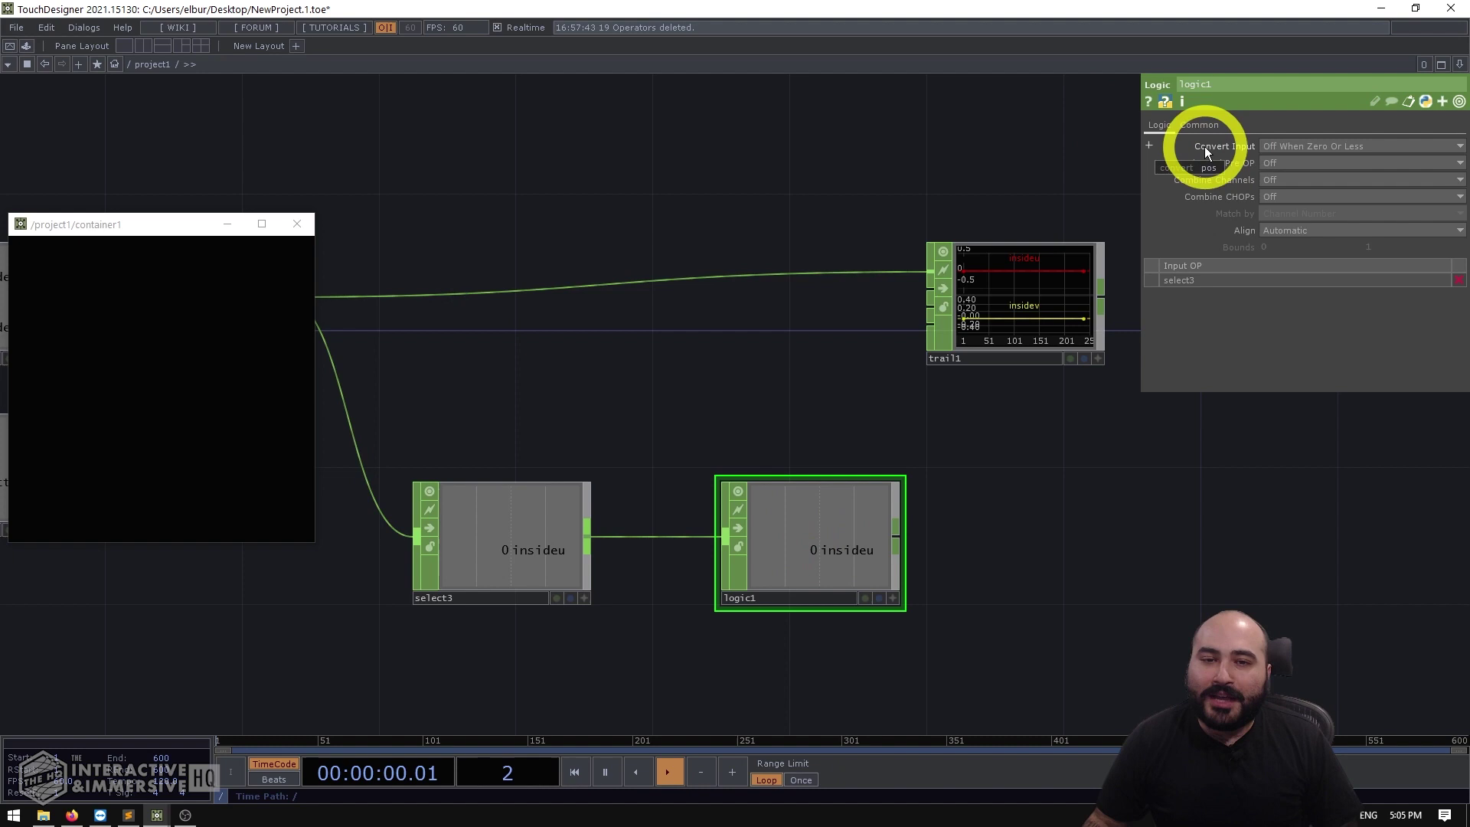
pyautogui.click(1285, 147)
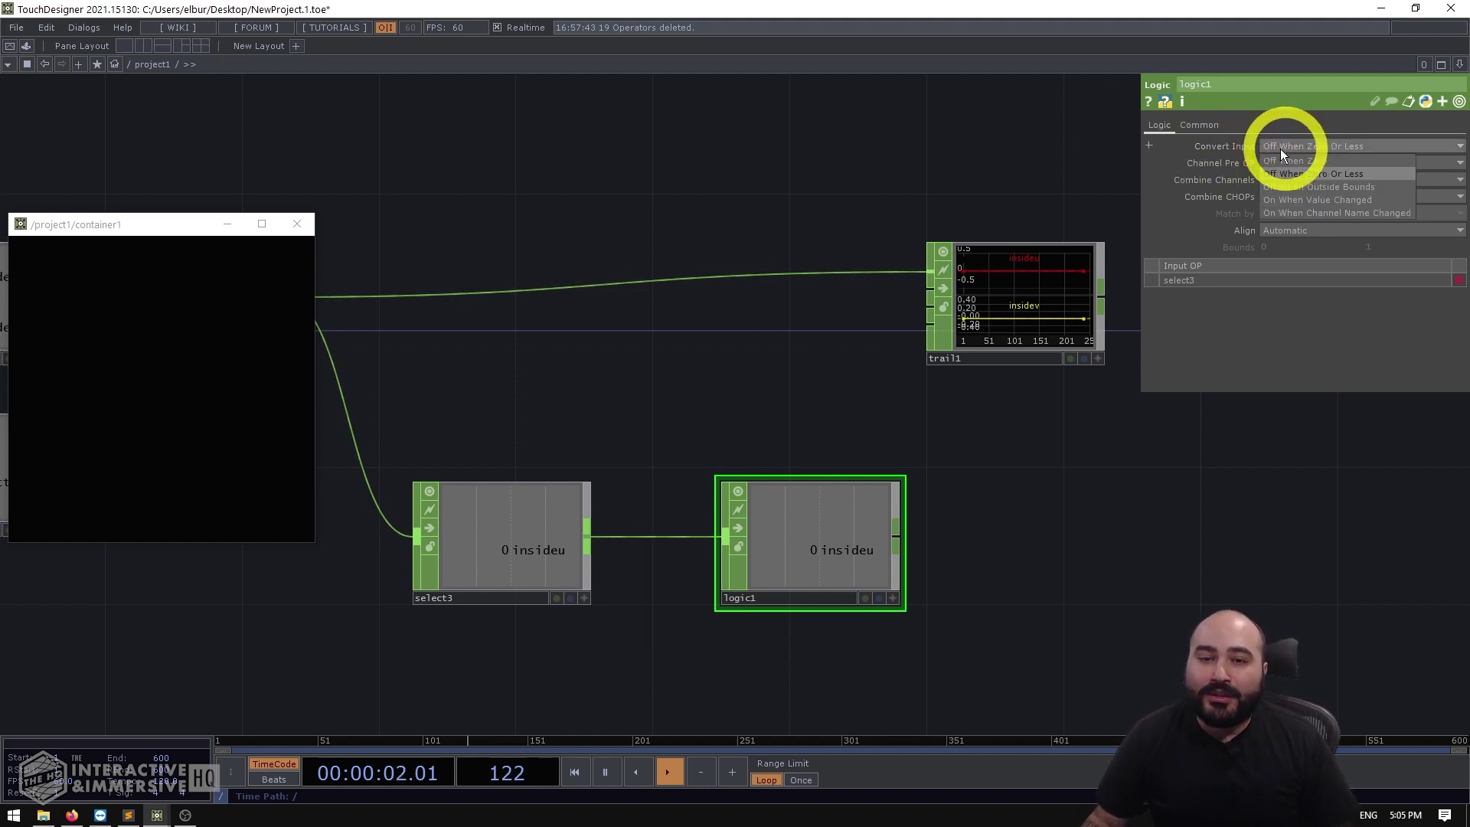
pyautogui.click(1312, 186)
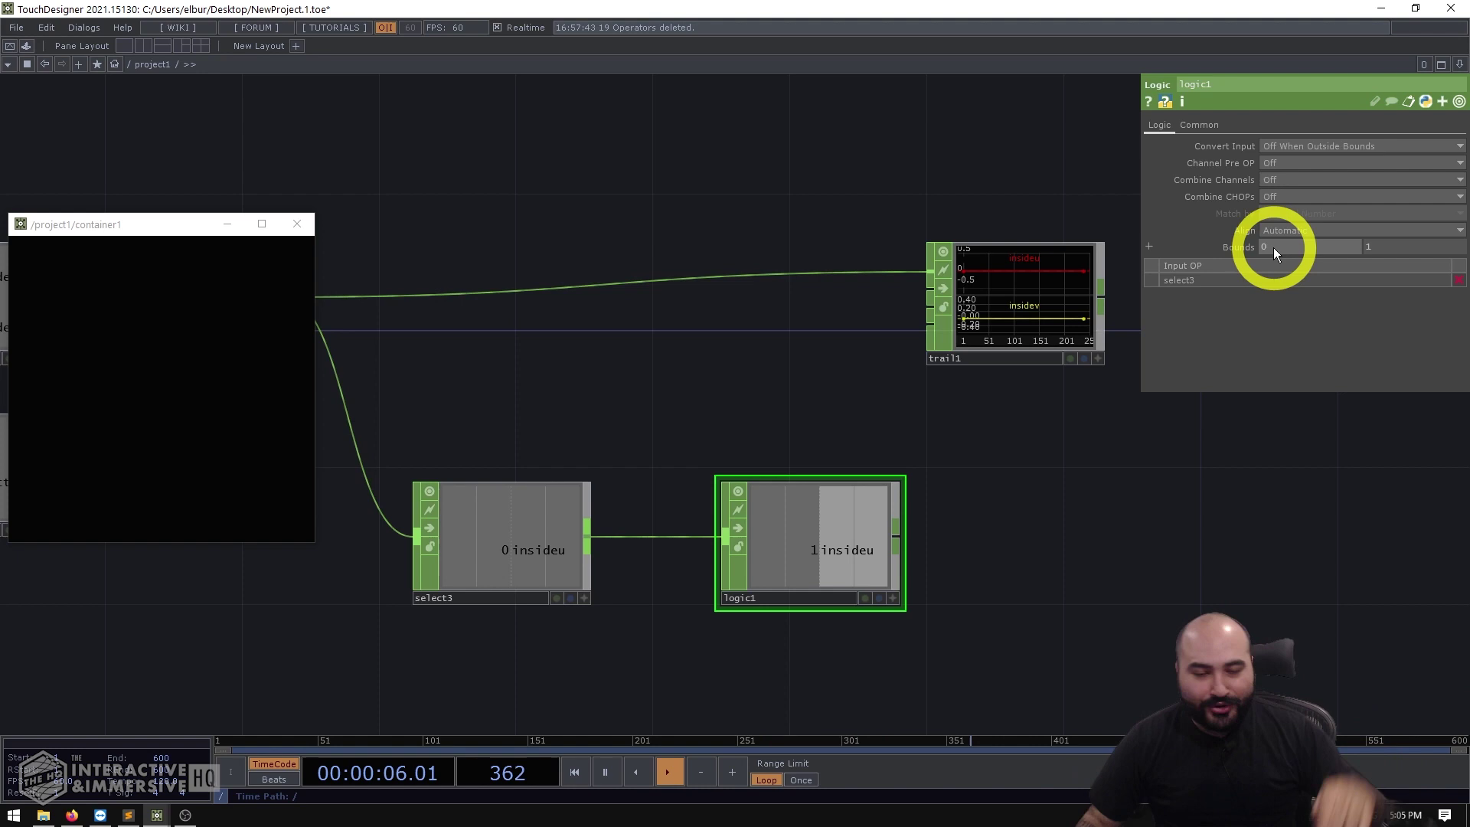
pyautogui.click(1294, 243)
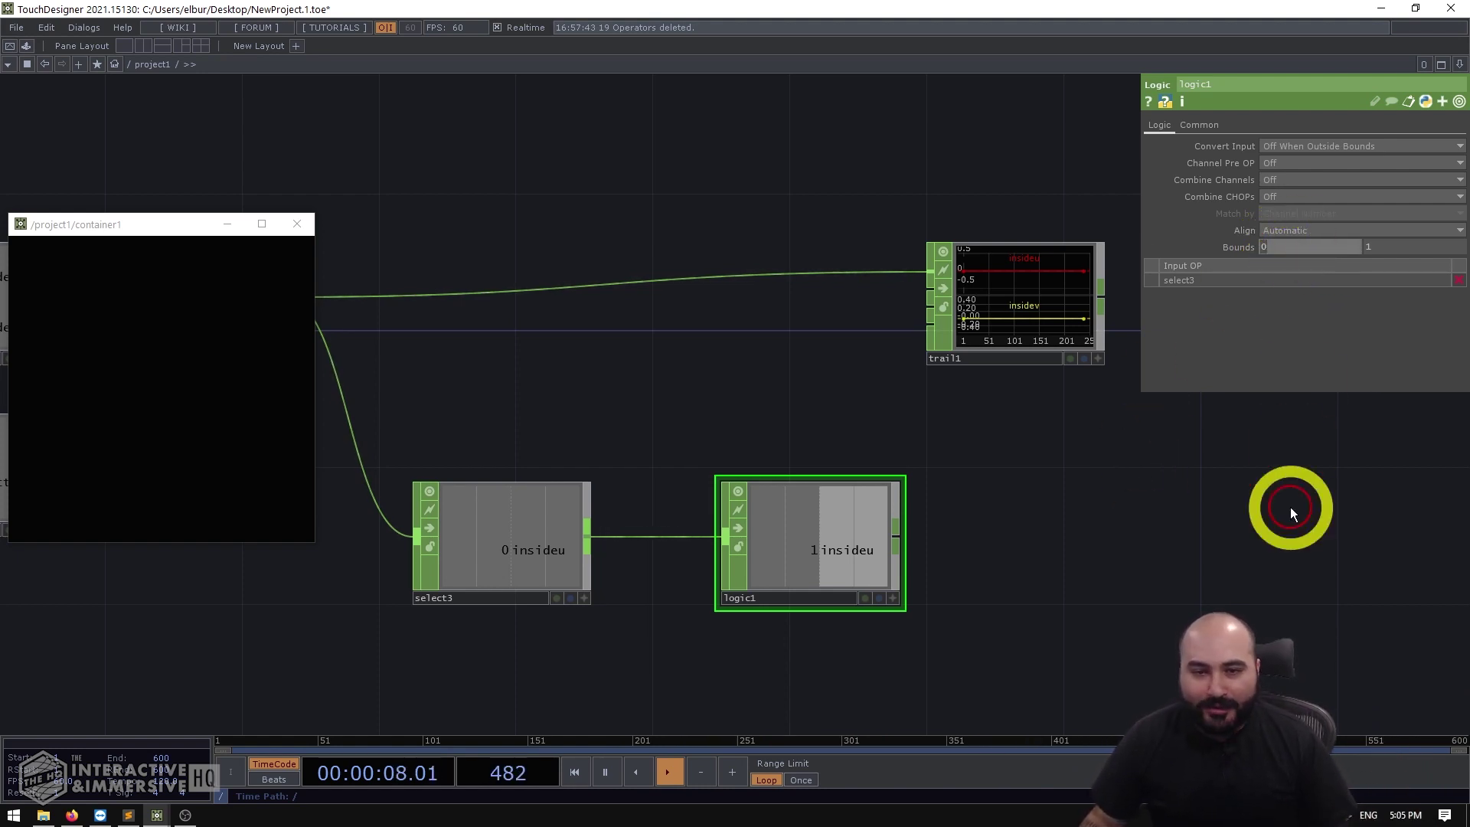
pyautogui.write('7')
pyautogui.press('Tab')
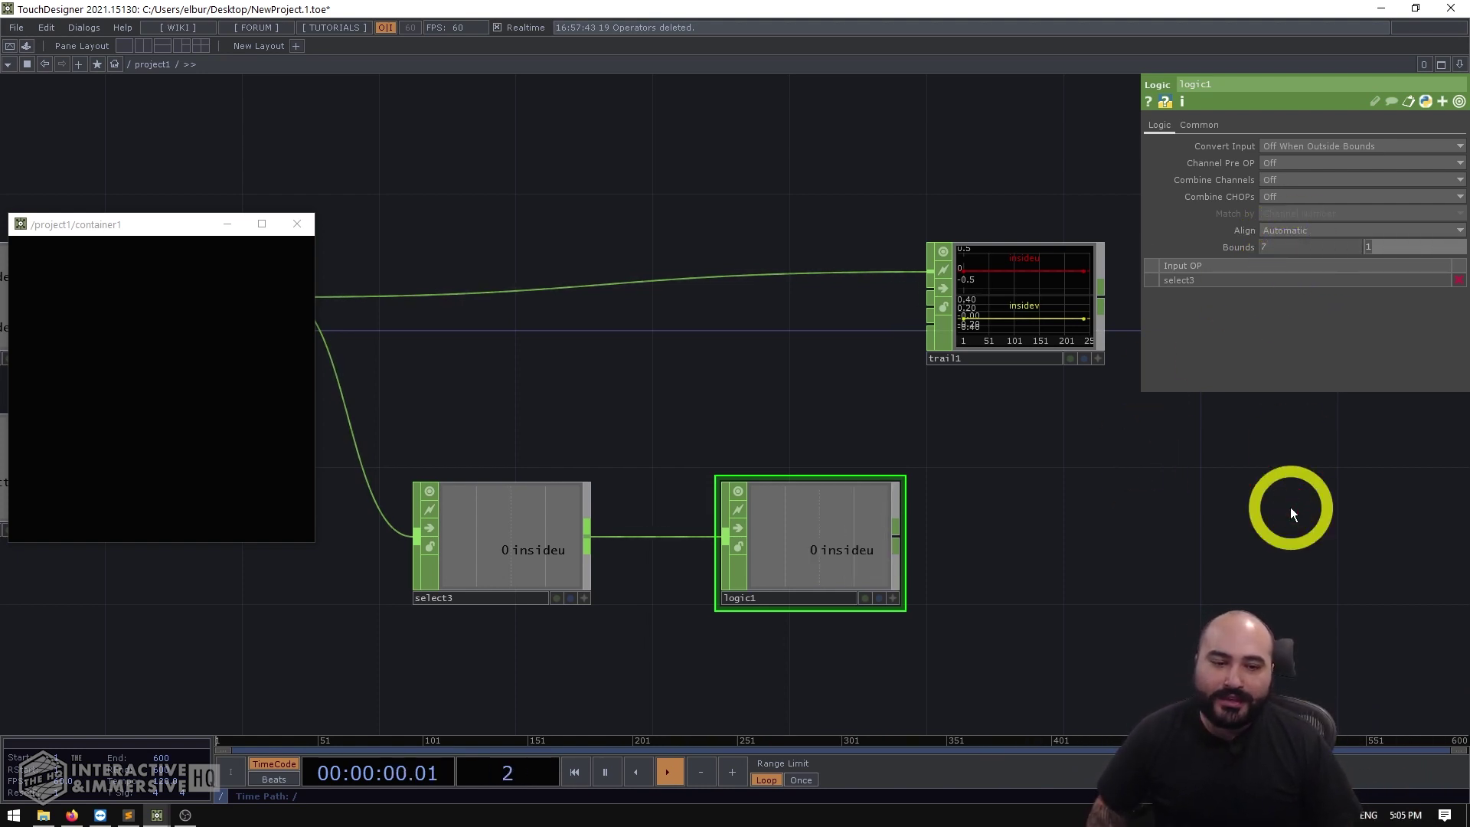
pyautogui.write('20')
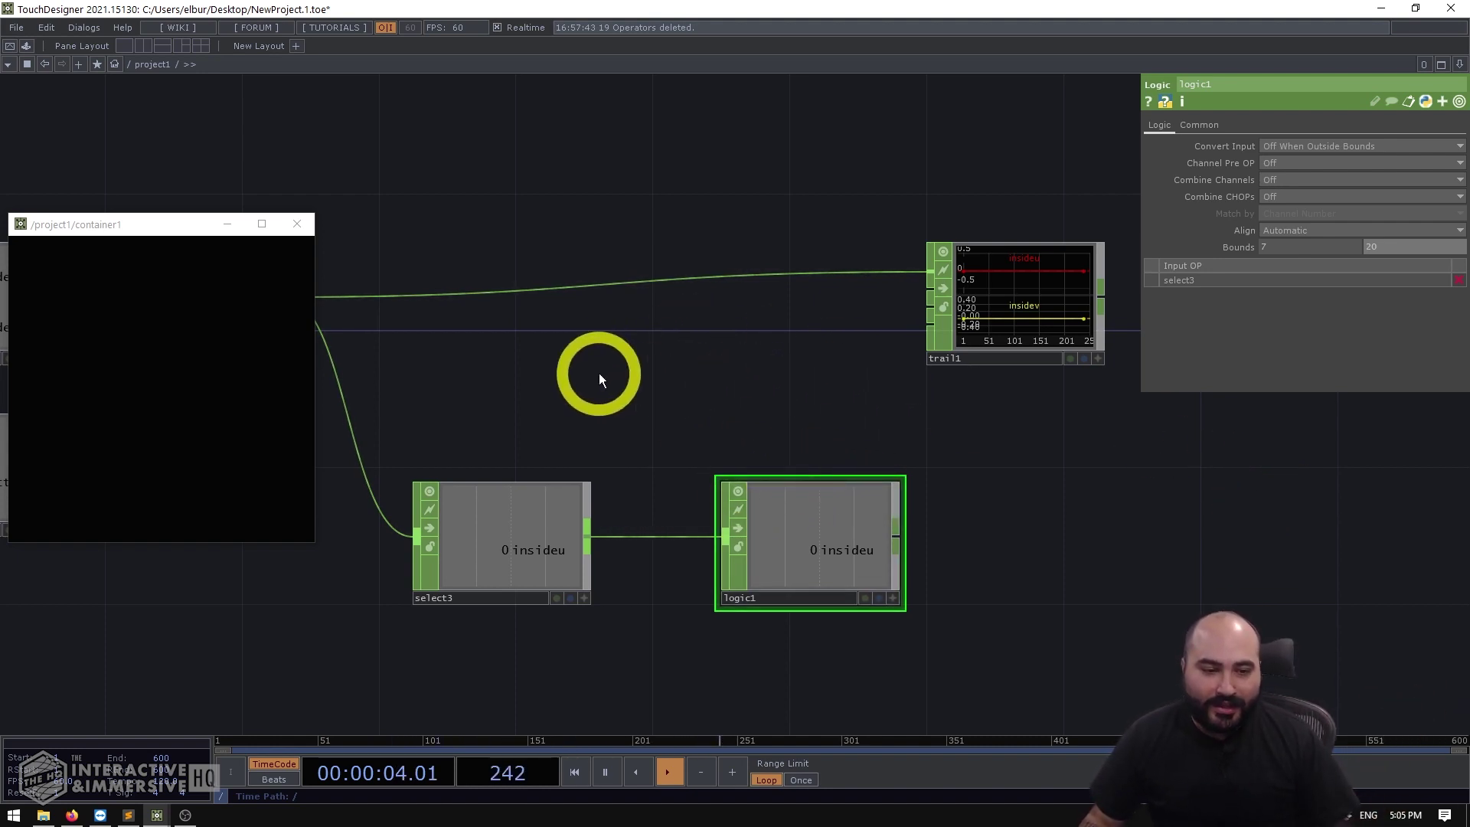
# Step: Connect the Logic CHOP's output to the Trail CHOP's second input to graph it alongside the slope channels
pyautogui.moveTo(732, 397); pyautogui.dragTo(697, 331)
pyautogui.click(857, 467)
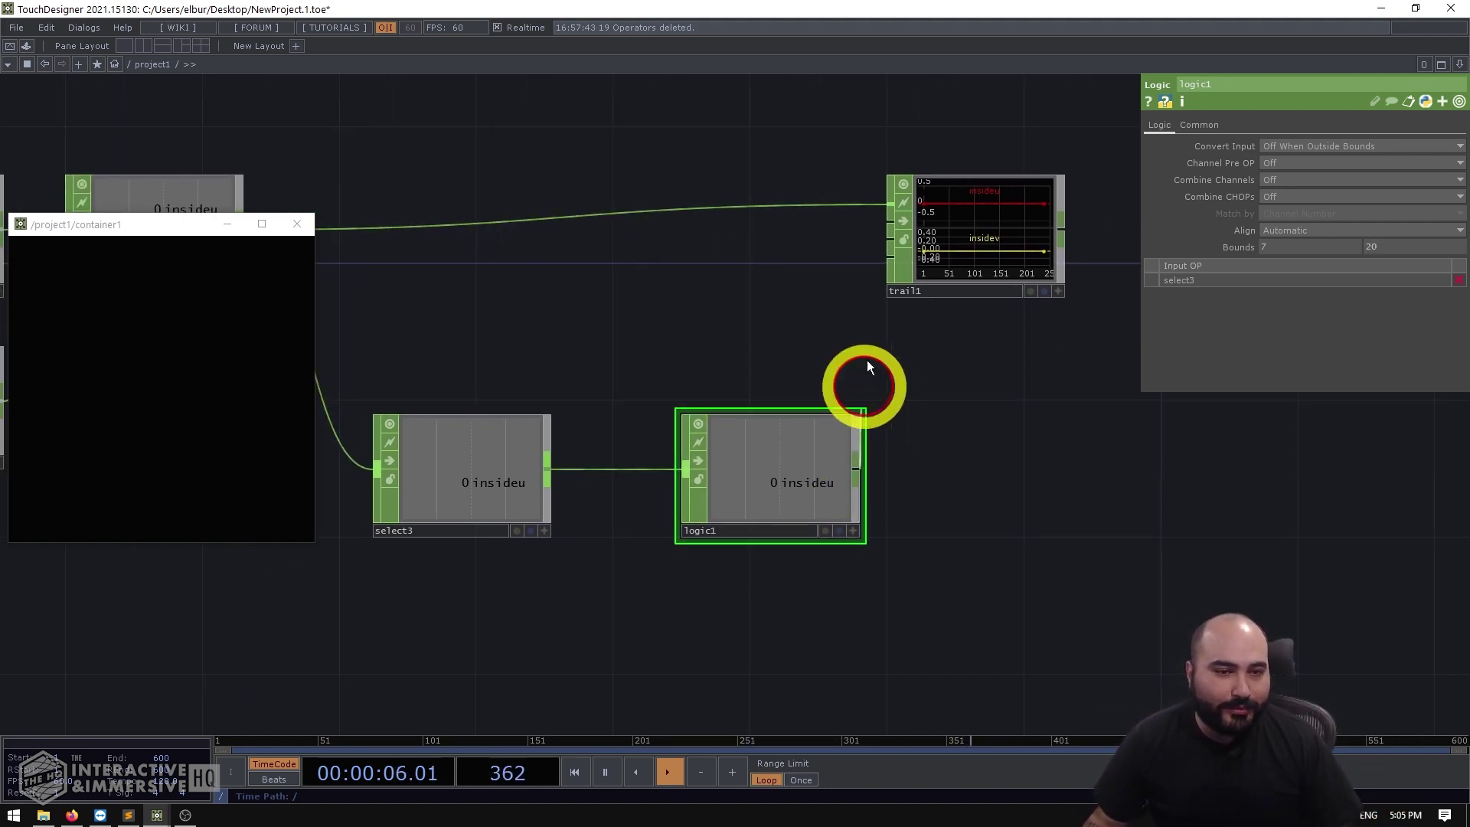
pyautogui.click(866, 220)
pyautogui.moveTo(846, 242); pyautogui.dragTo(721, 339)
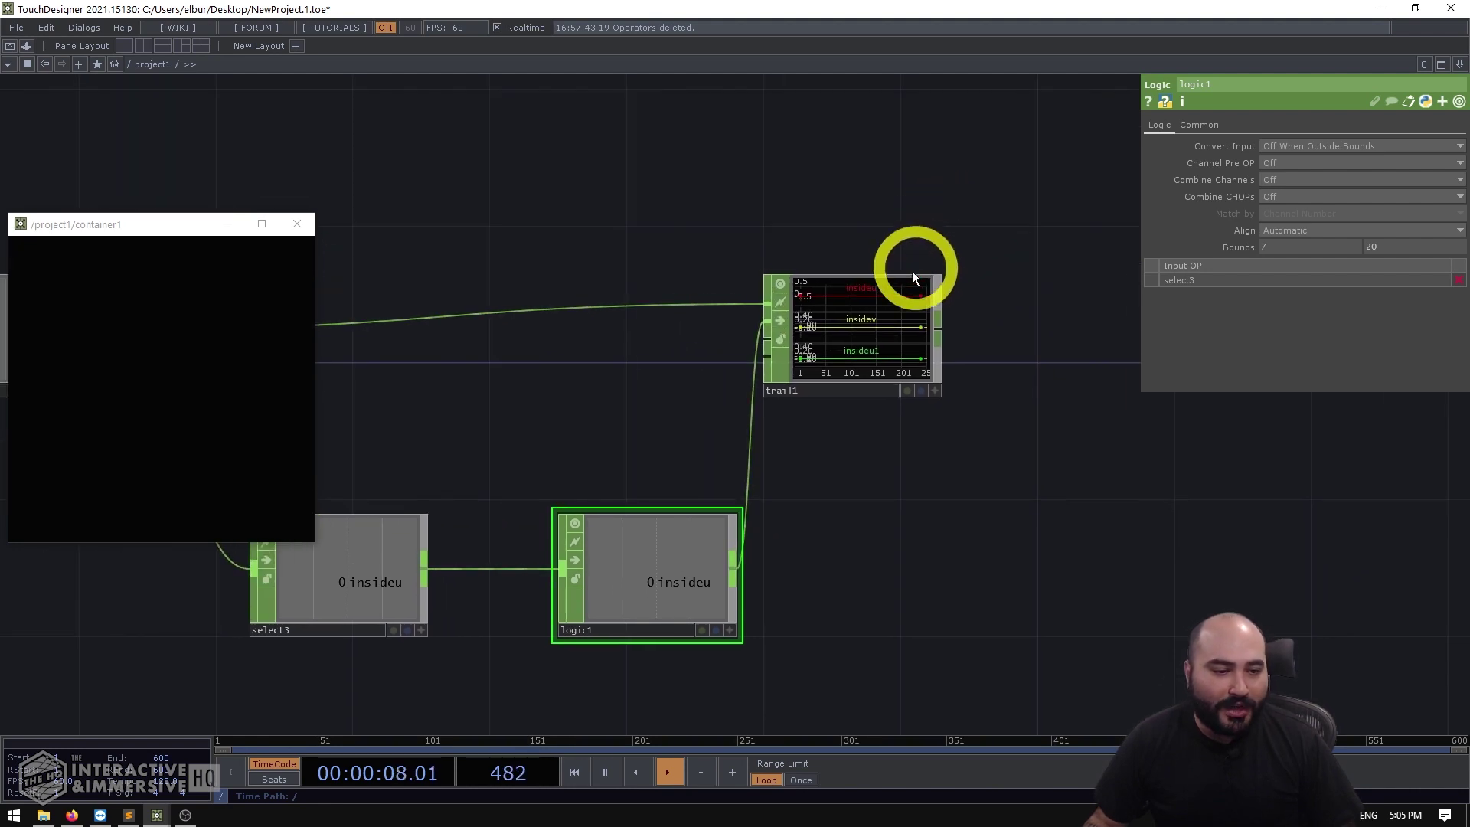
pyautogui.scroll(5, 912, 271)
pyautogui.scroll(3, 926, 256)
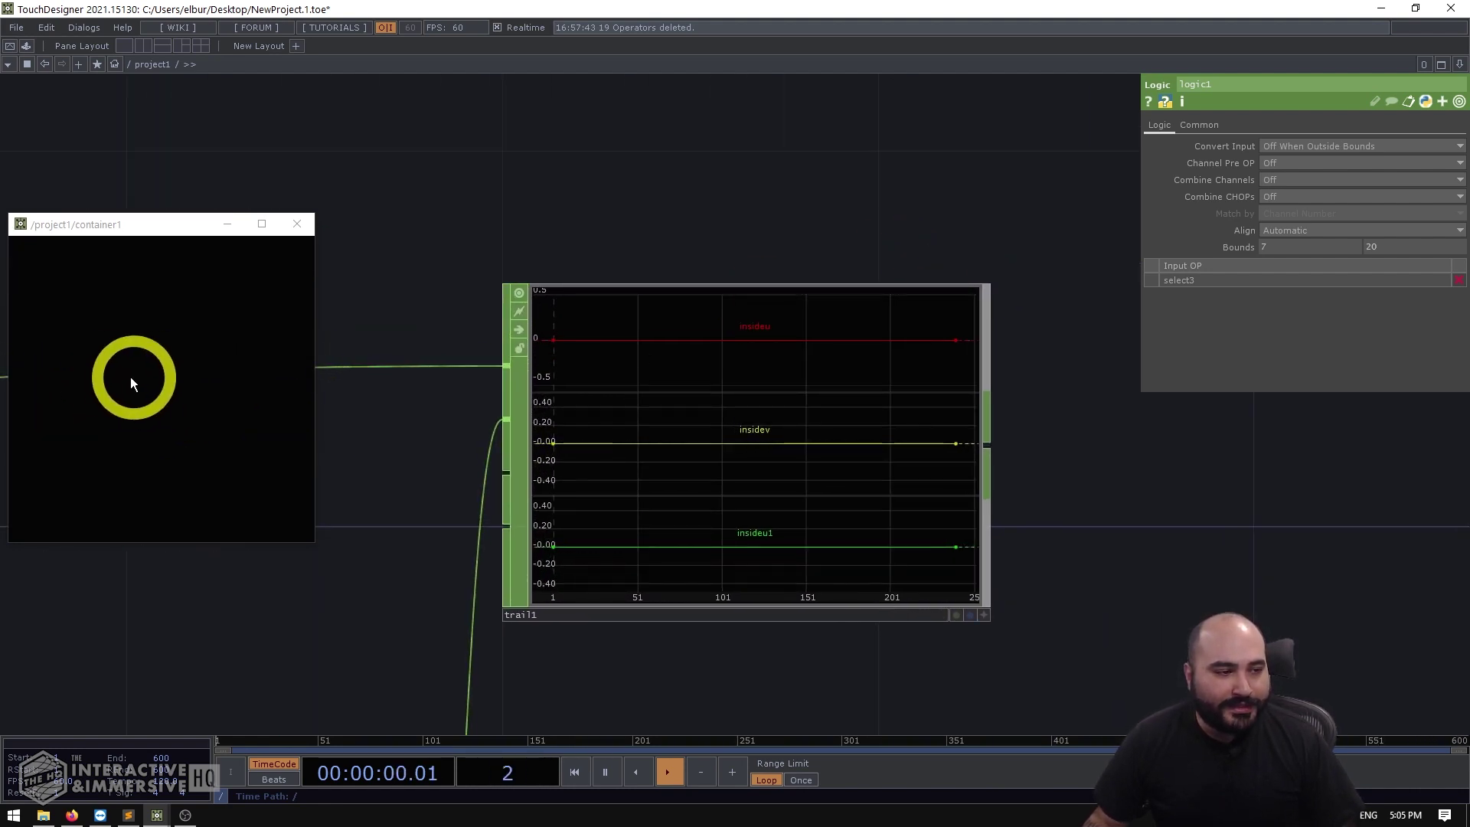
# Step: Swipe in the container window and compare the Logic CHOP's channel with the insideu slope in the Trail CHOP
pyautogui.click(66, 378)
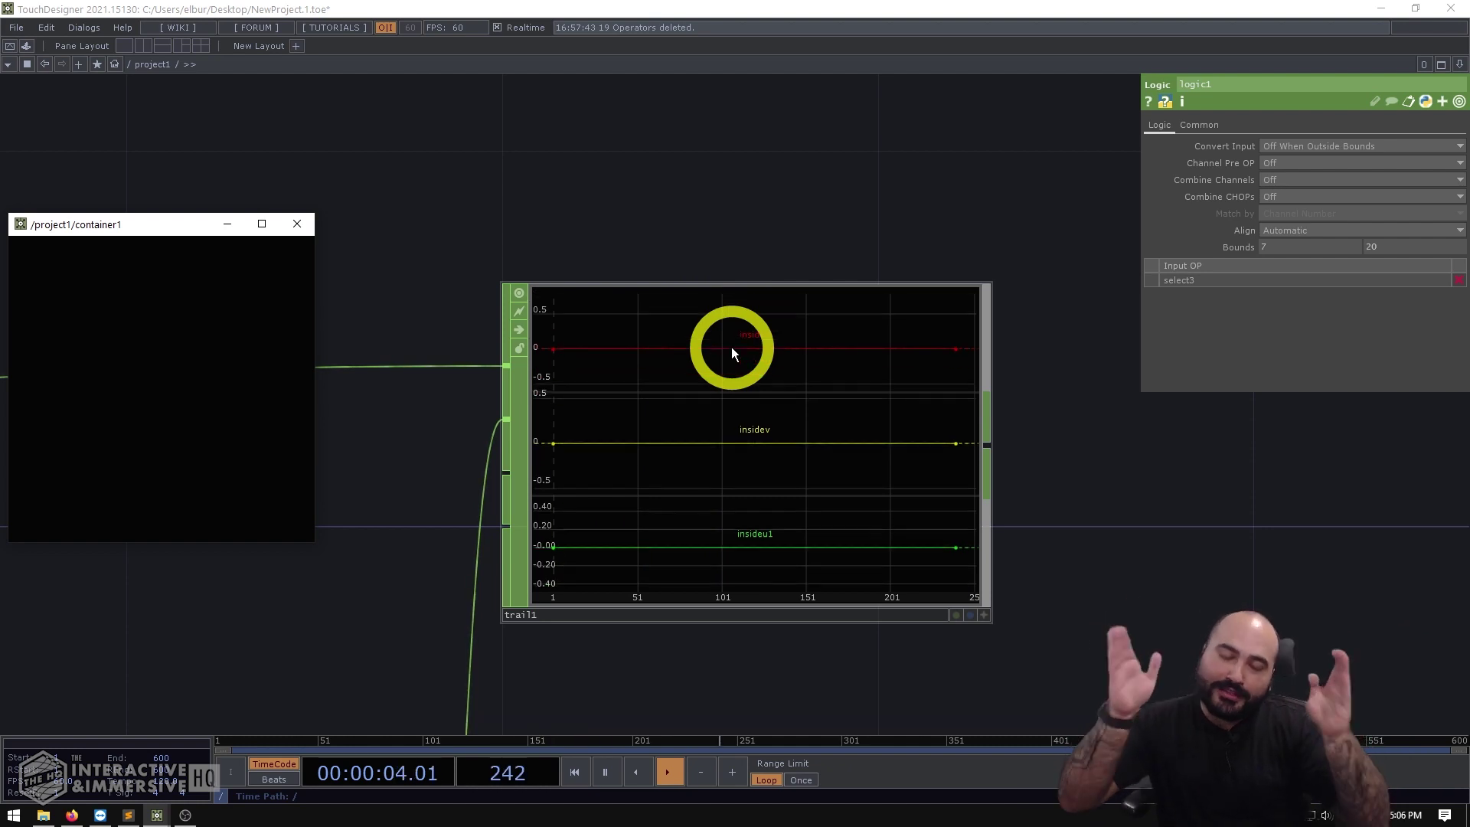
pyautogui.moveTo(823, 664); pyautogui.dragTo(978, 339)
pyautogui.scroll(-5, 626, 546)
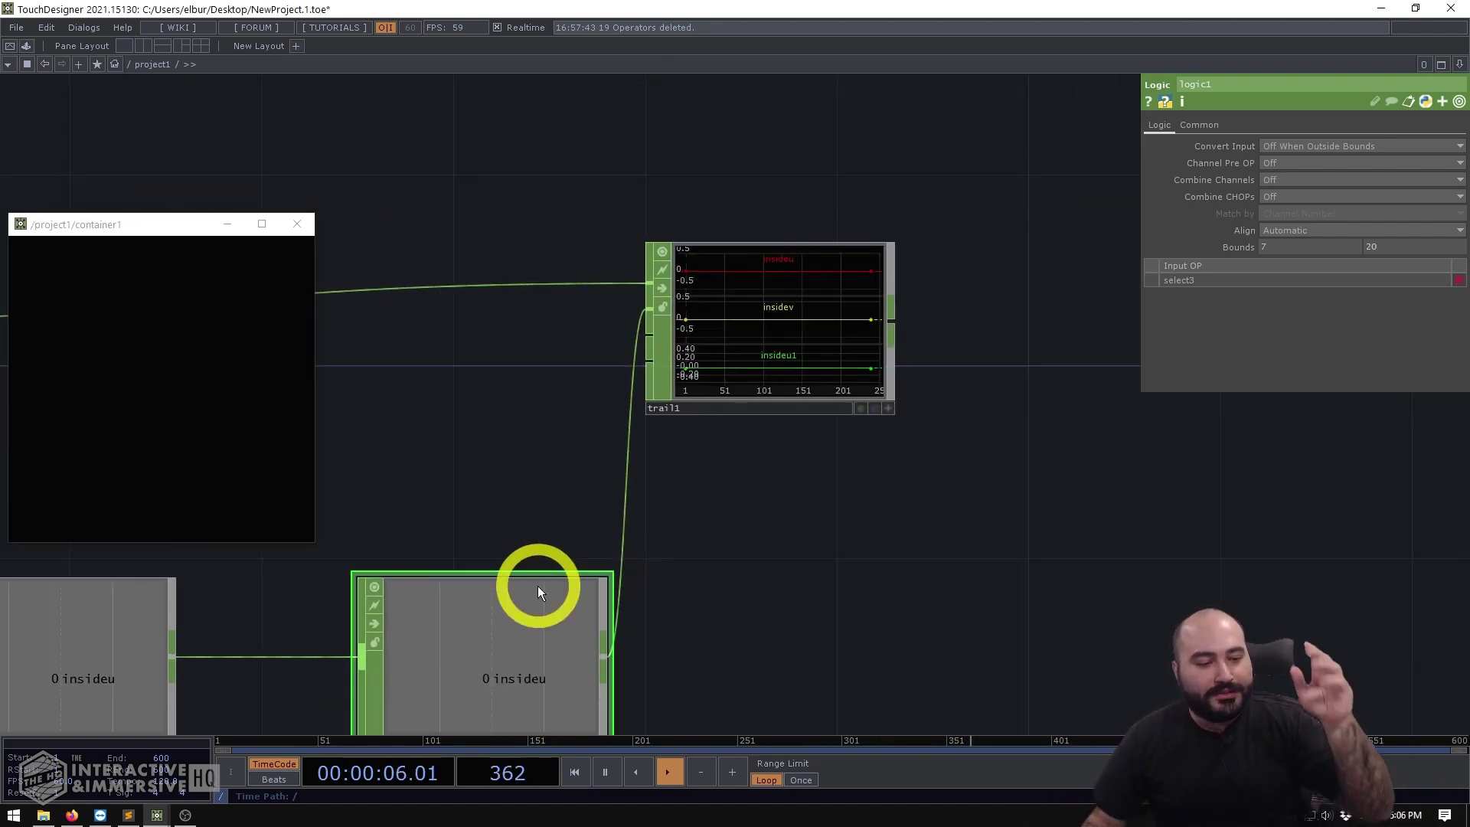
pyautogui.click(568, 664)
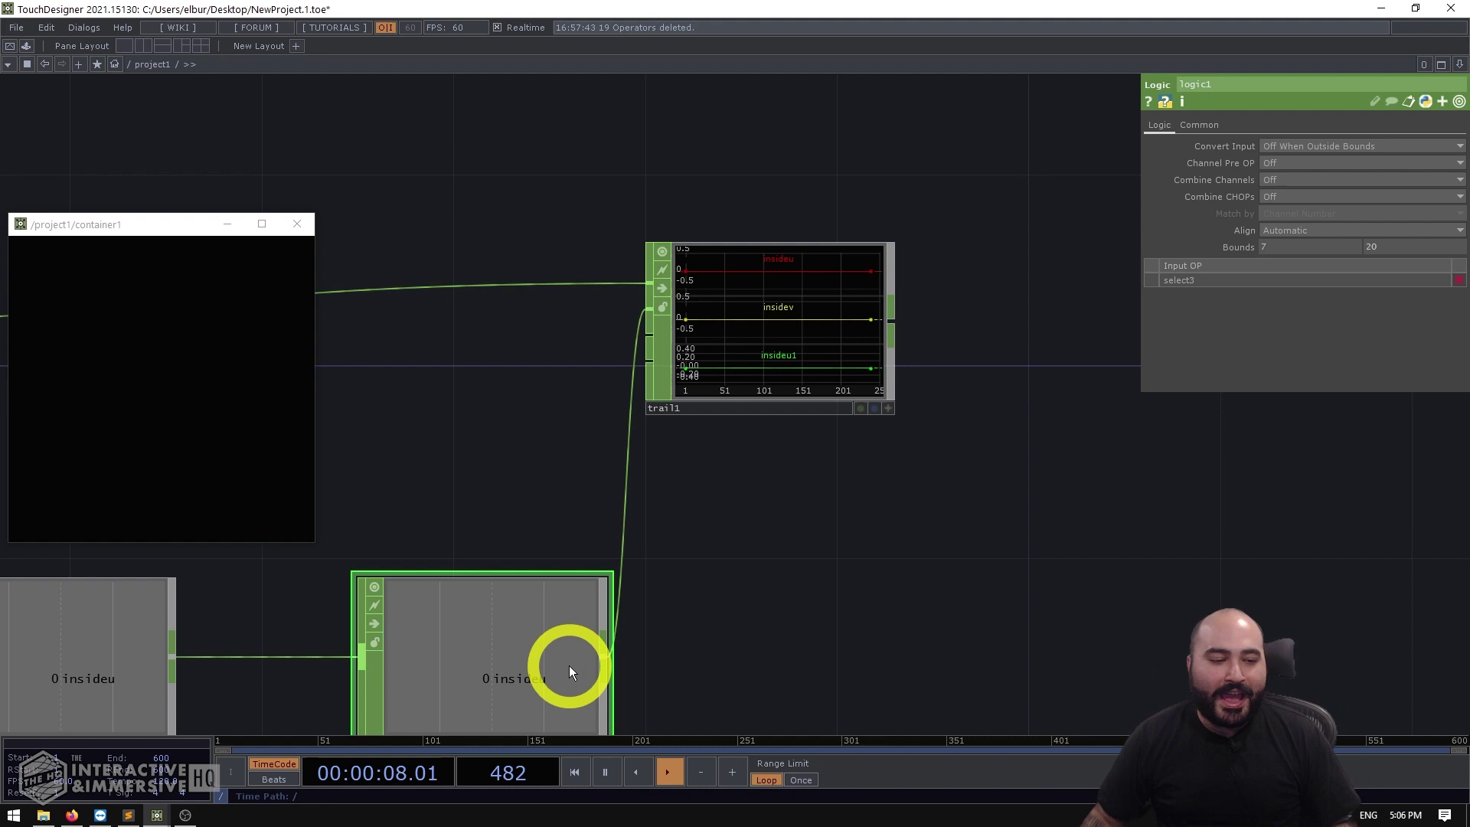
pyautogui.moveTo(705, 574); pyautogui.dragTo(810, 593)
pyautogui.scroll(-3, 968, 466)
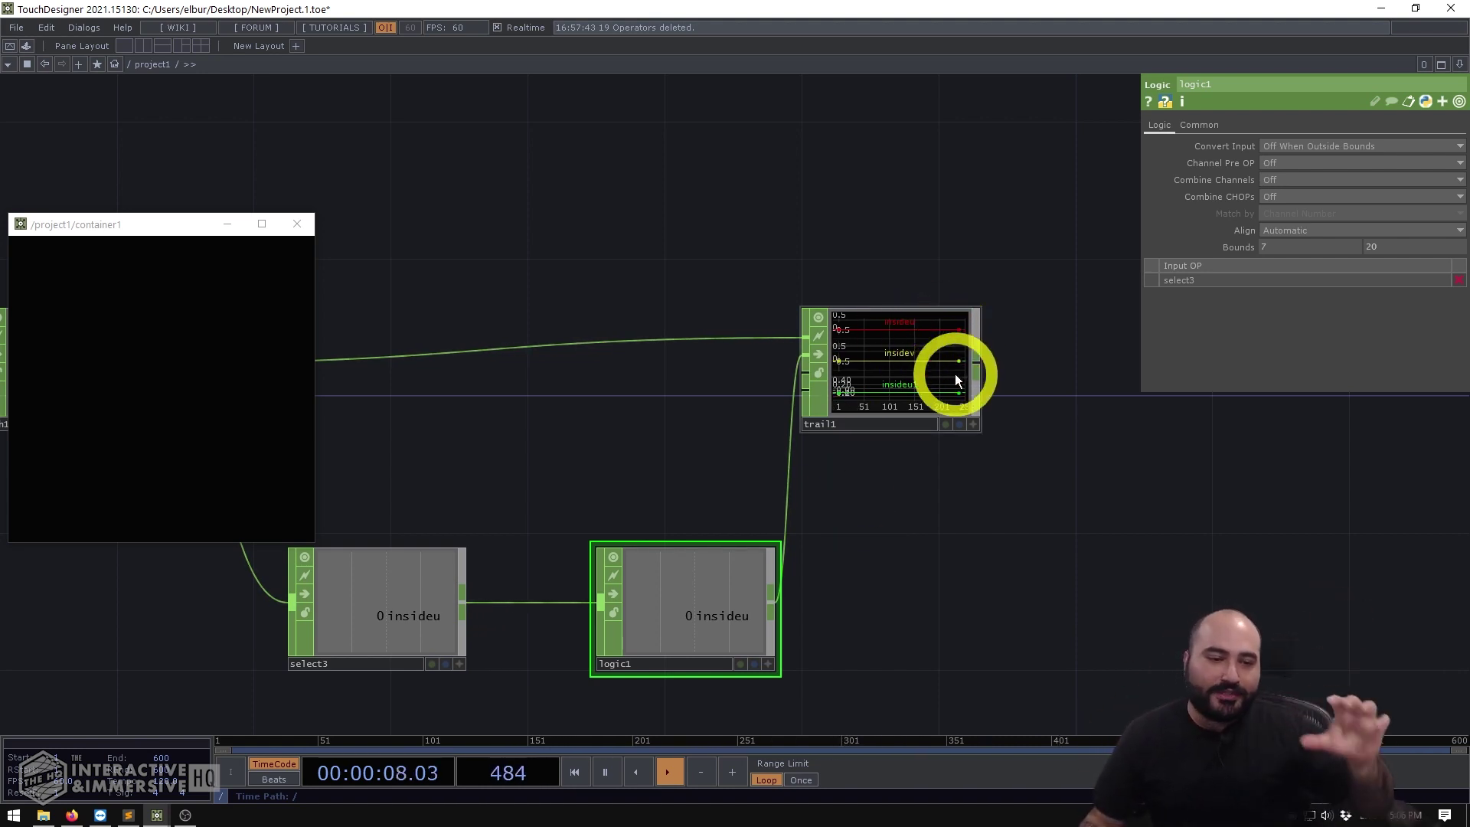
pyautogui.scroll(5, 957, 329)
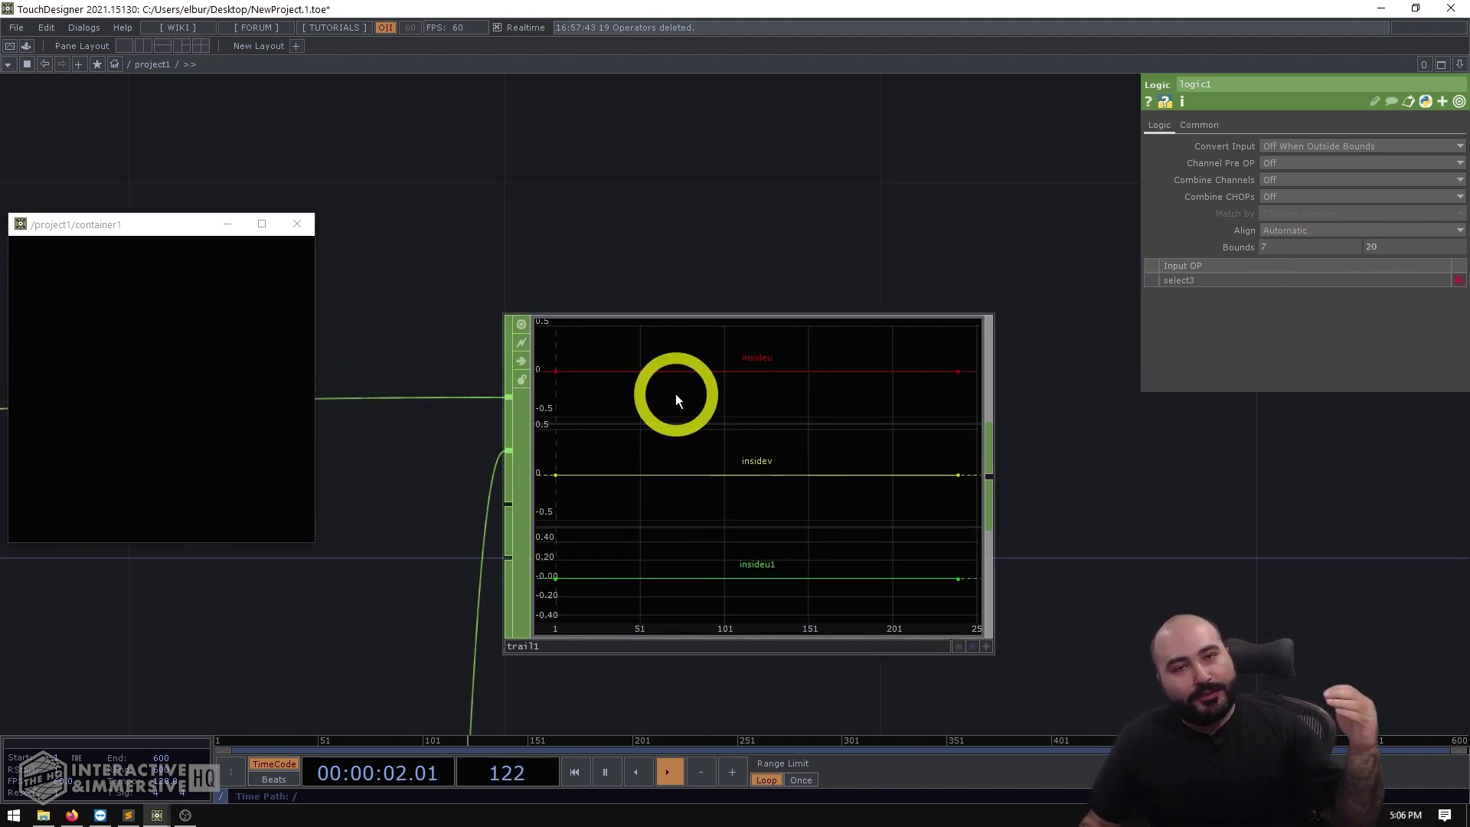
pyautogui.moveTo(86, 367)
pyautogui.mouseDown()
pyautogui.moveTo(132, 392)
pyautogui.moveTo(307, 382)
pyautogui.moveTo(203, 393)
pyautogui.moveTo(260, 397)
pyautogui.moveTo(199, 373)
pyautogui.moveTo(222, 376)
pyautogui.moveTo(181, 387)
pyautogui.mouseUp()
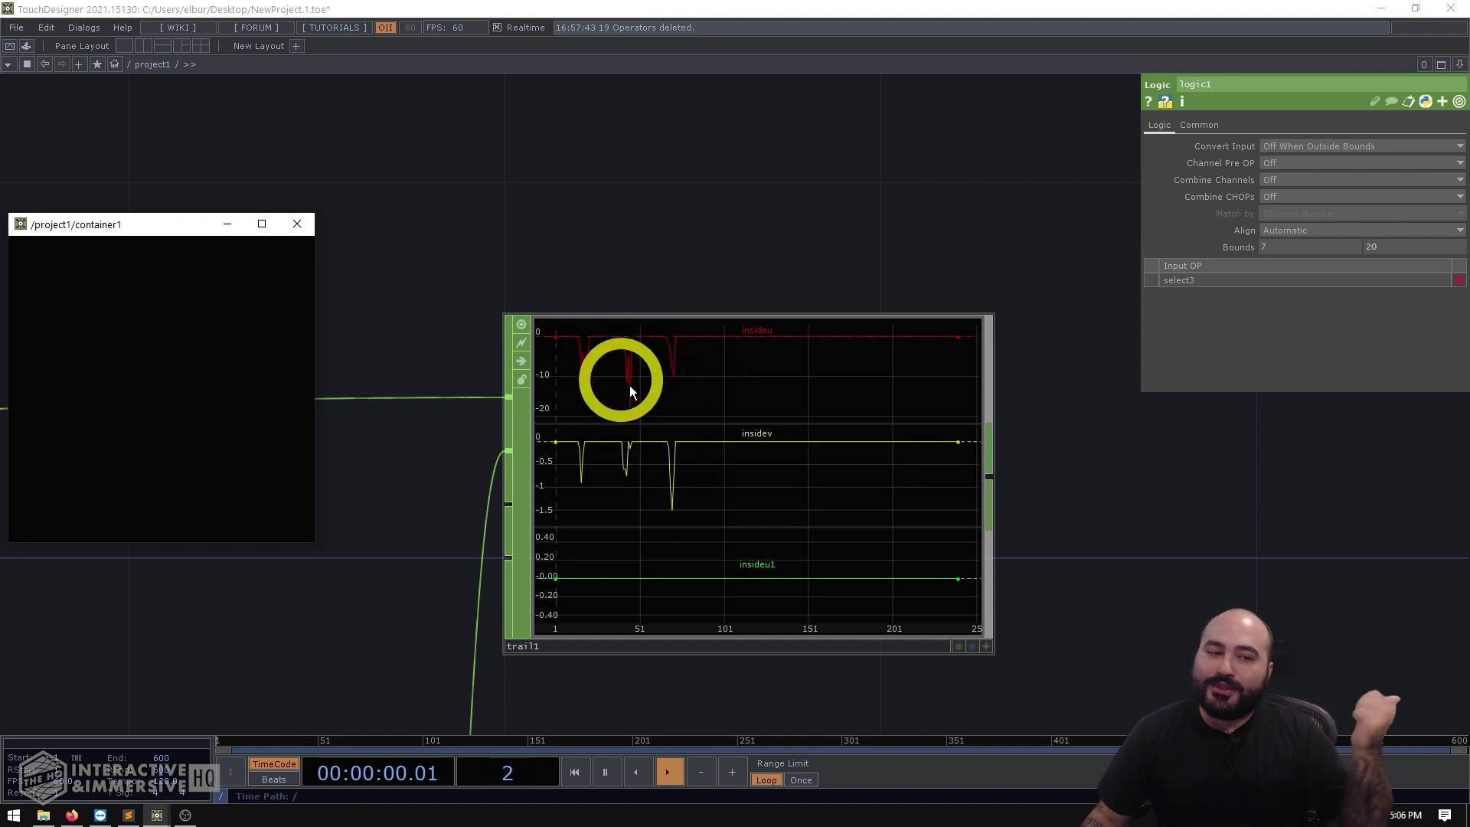
# Step: Duplicate the Logic CHOP below the original, fed by the same insideu Select CHOP
pyautogui.moveTo(1075, 571); pyautogui.dragTo(1148, 332)
pyautogui.scroll(-5, 955, 346)
pyautogui.moveTo(999, 338); pyautogui.dragTo(1072, 154)
pyautogui.click(779, 361)
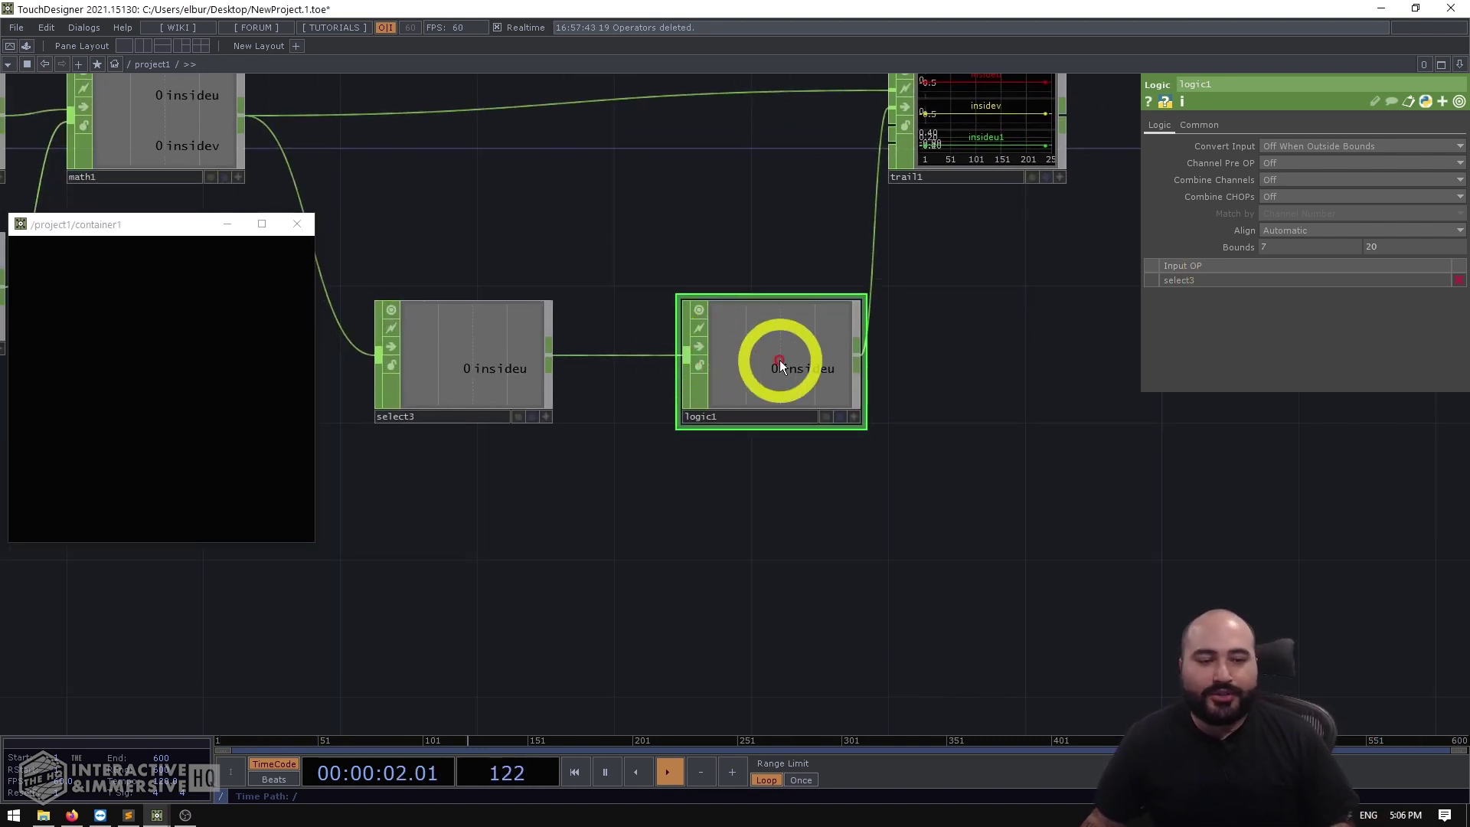
pyautogui.hotkey('ctrl', 'c')
pyautogui.hotkey('ctrl', 'v')
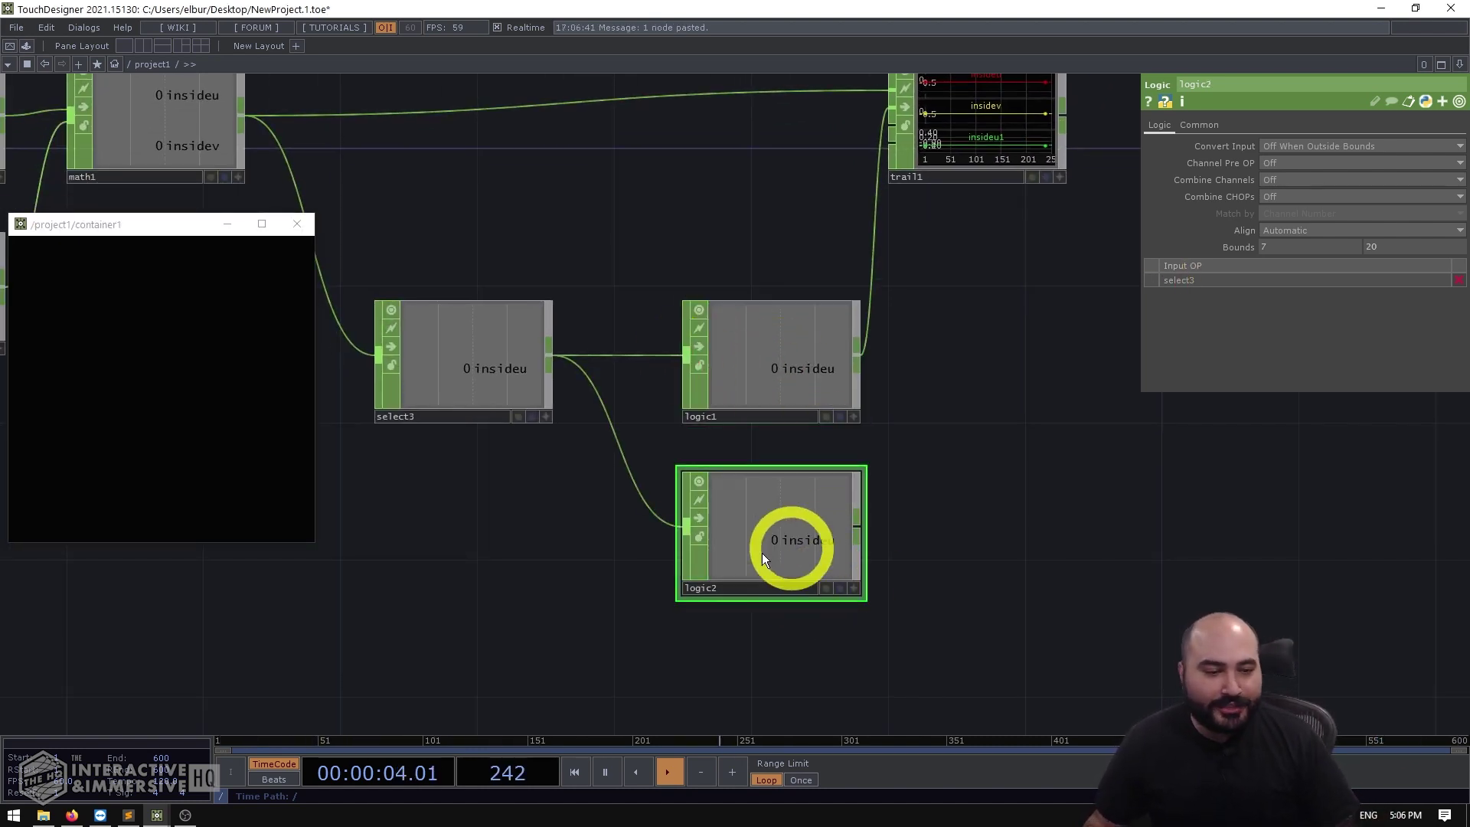
# Step: Set the duplicated Logic CHOP's bounds to -7 and -20 to catch swipes in the opposite direction
pyautogui.click(1271, 248)
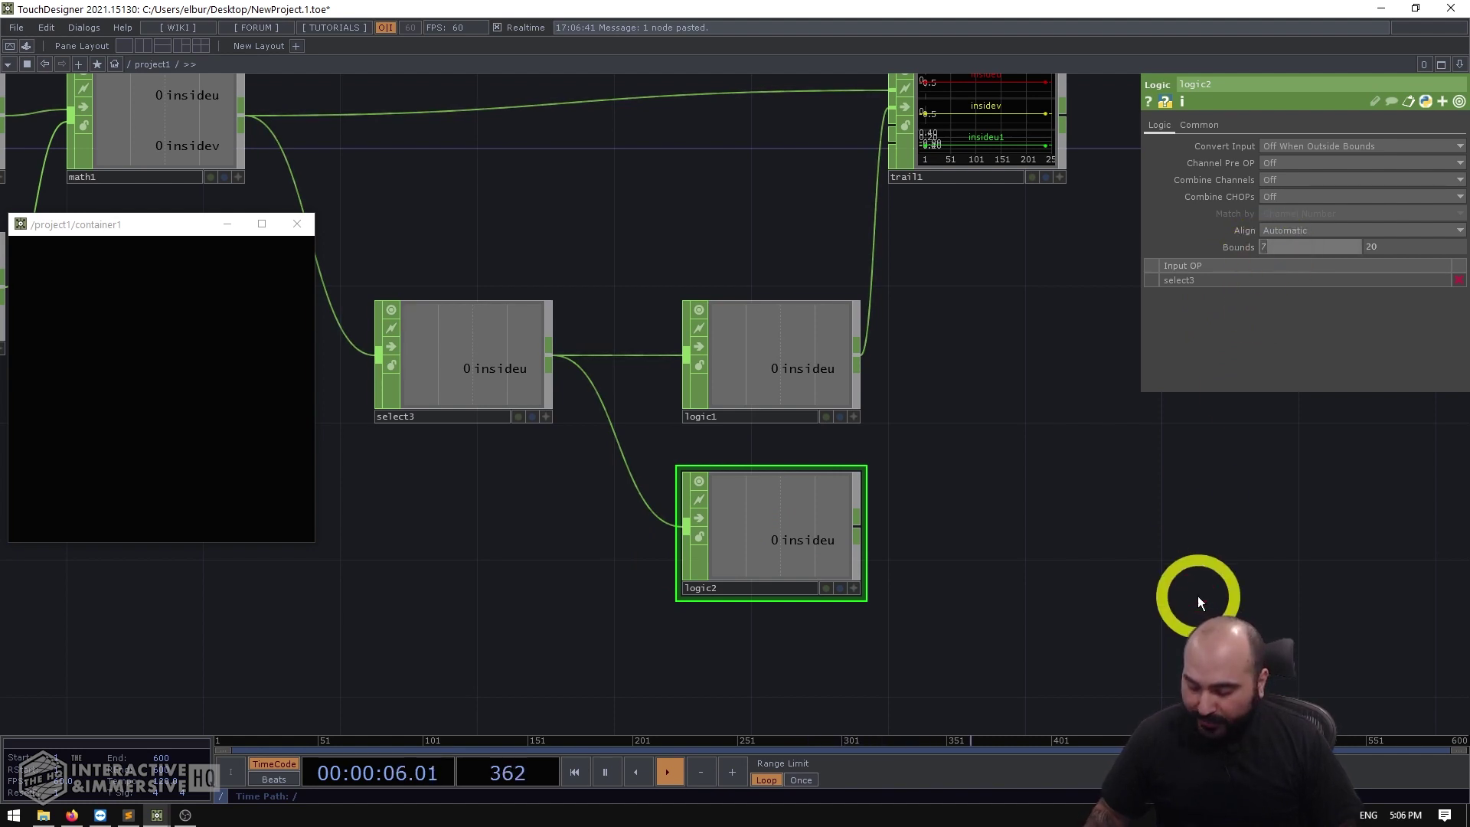
pyautogui.write('-')
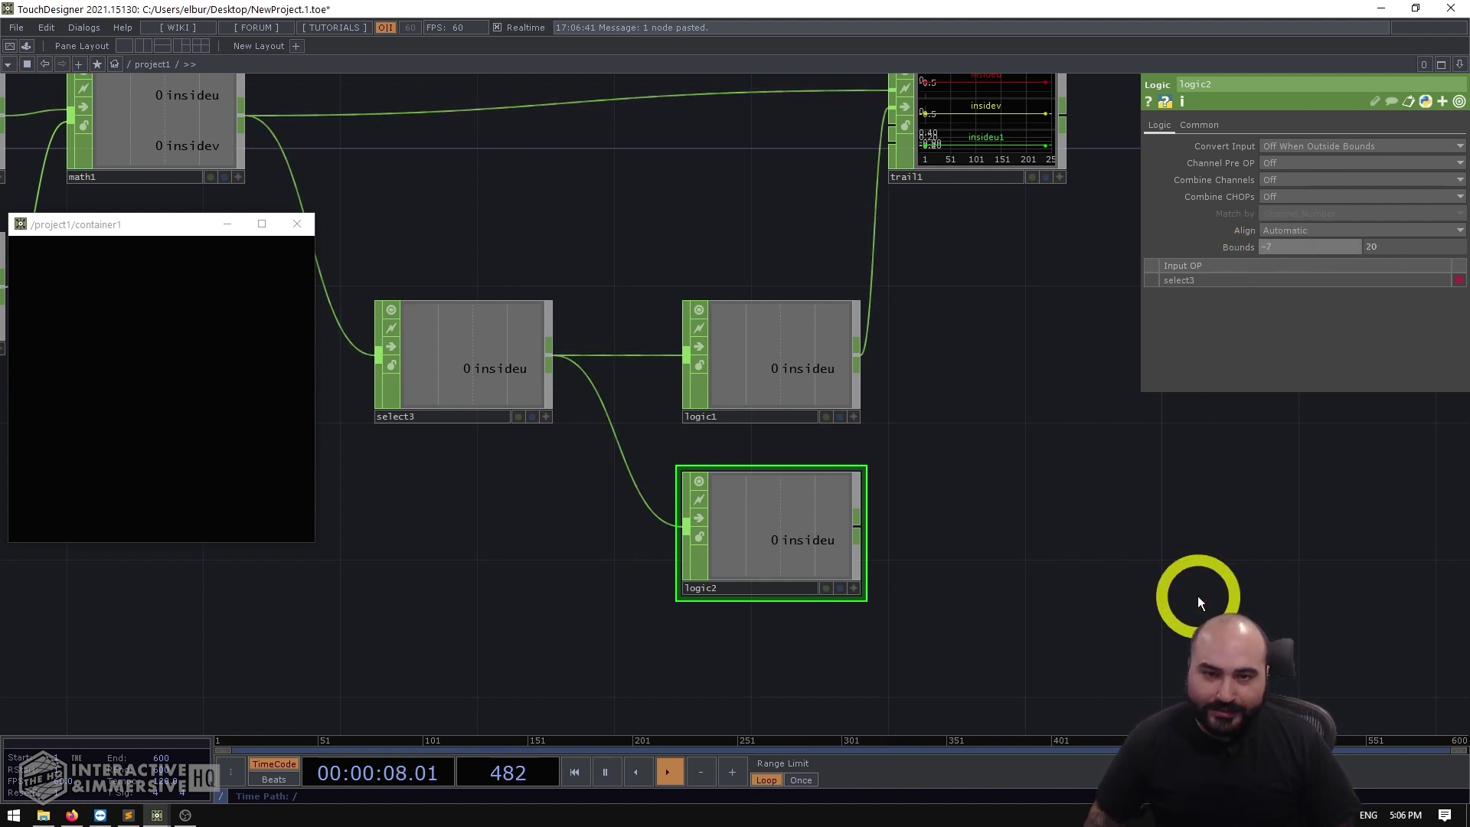
pyautogui.press('Tab')
pyautogui.write('-20')
pyautogui.press('Return')
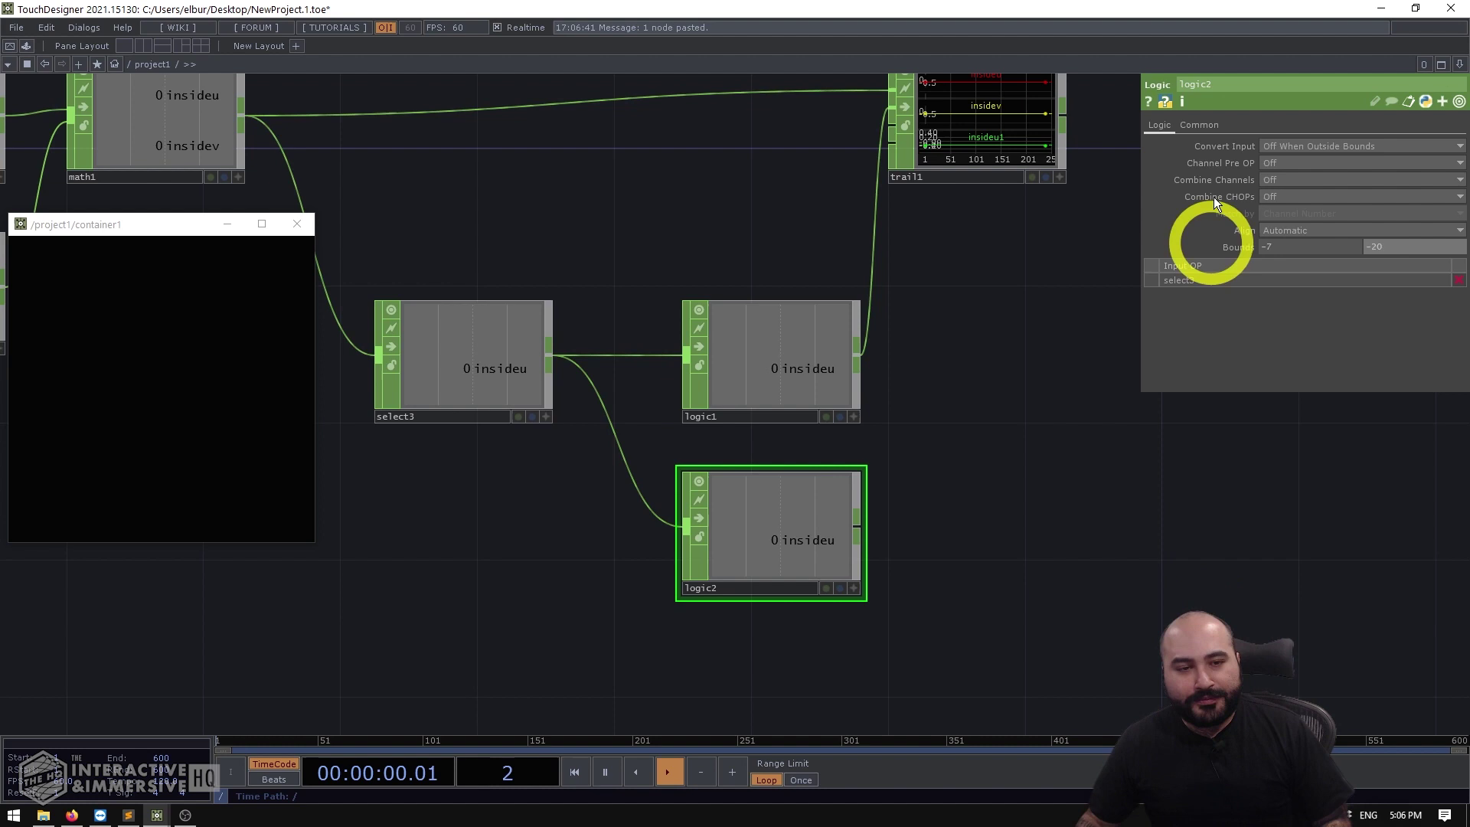
# Step: Connect the second Logic CHOP to the Trail CHOP's third input and test it with left swipes in the container window
pyautogui.moveTo(987, 377); pyautogui.dragTo(865, 492)
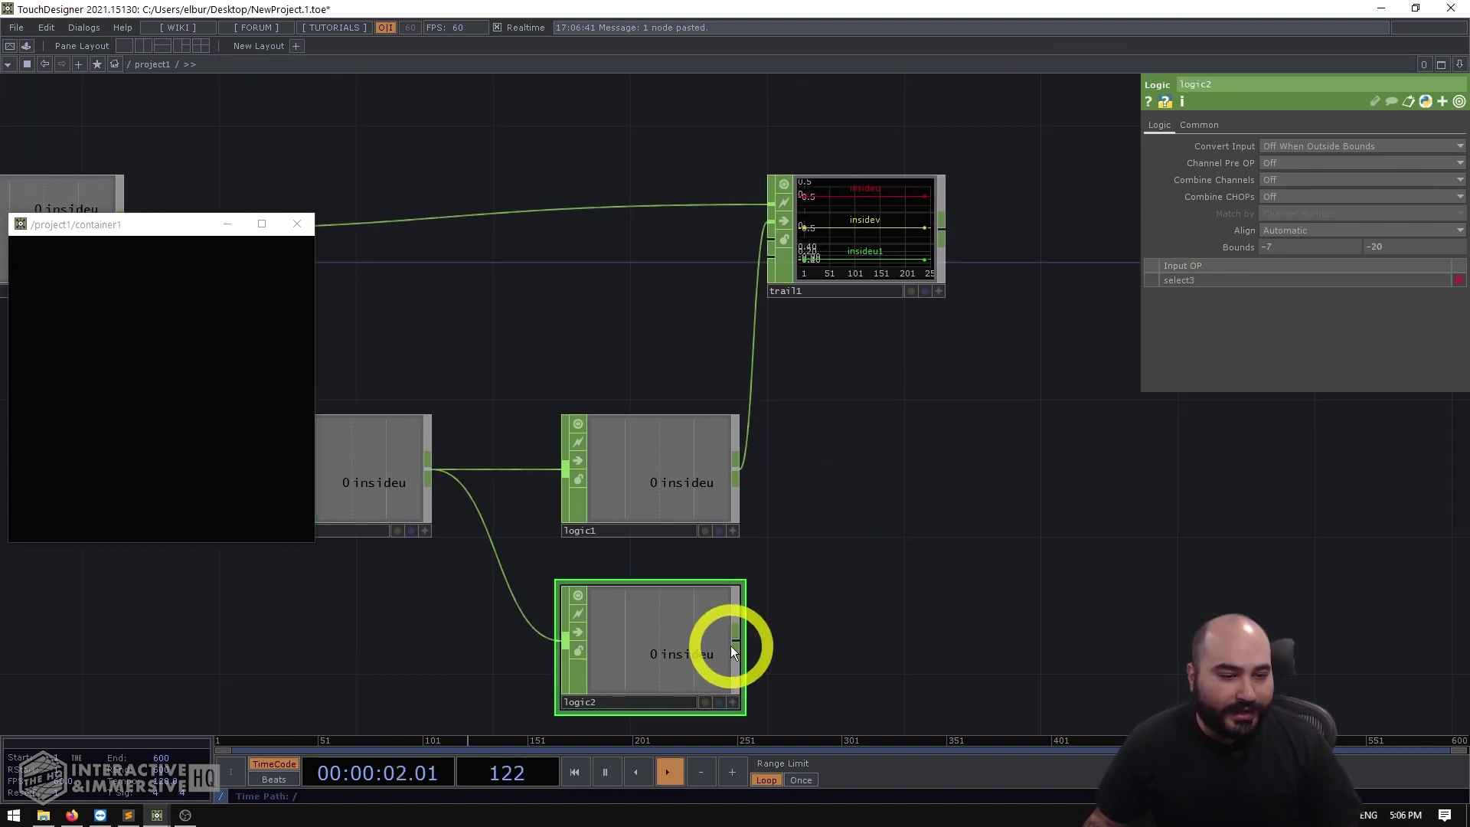
pyautogui.moveTo(735, 646); pyautogui.dragTo(773, 242)
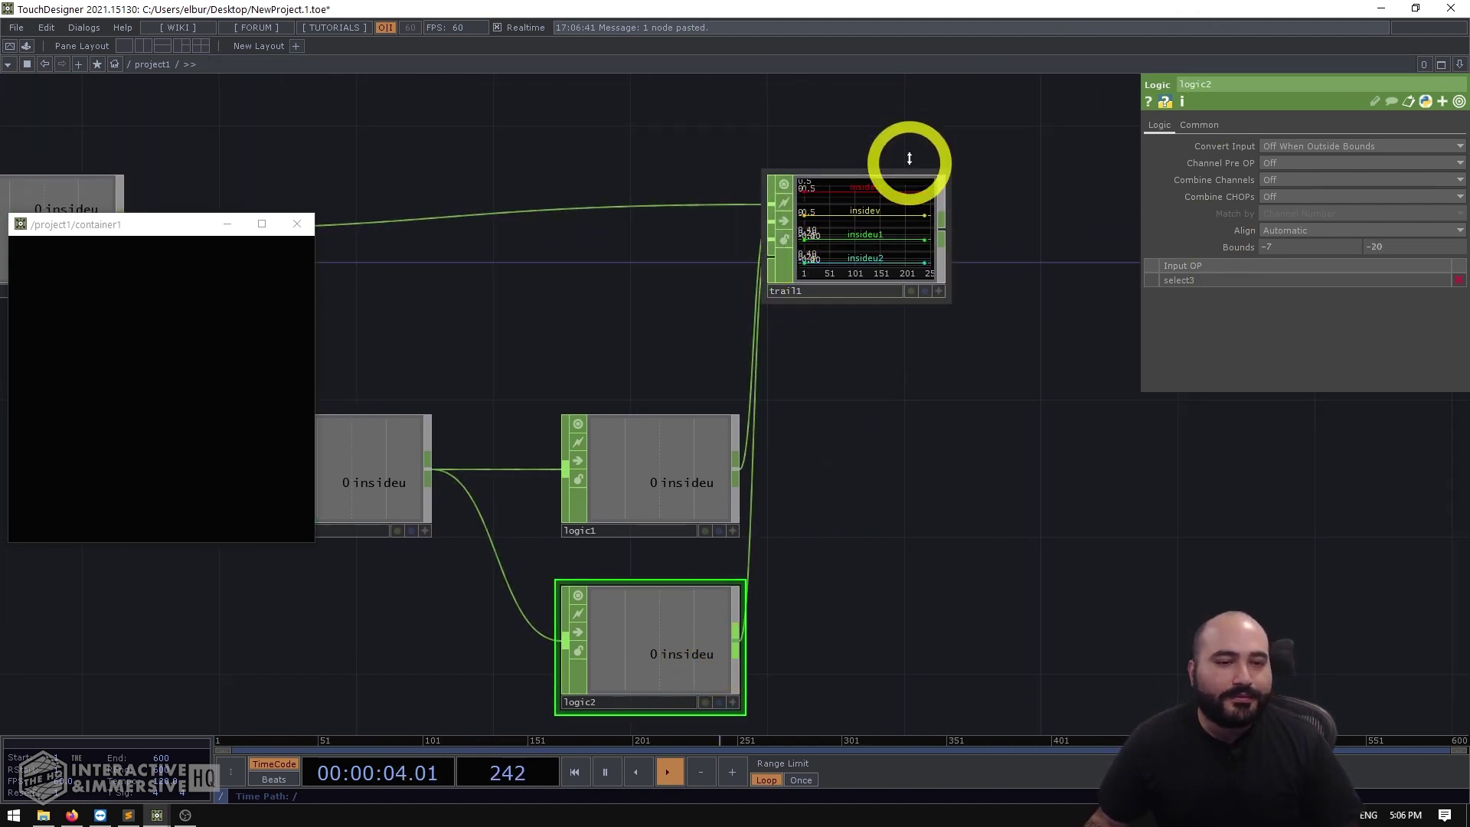
pyautogui.scroll(5, 910, 159)
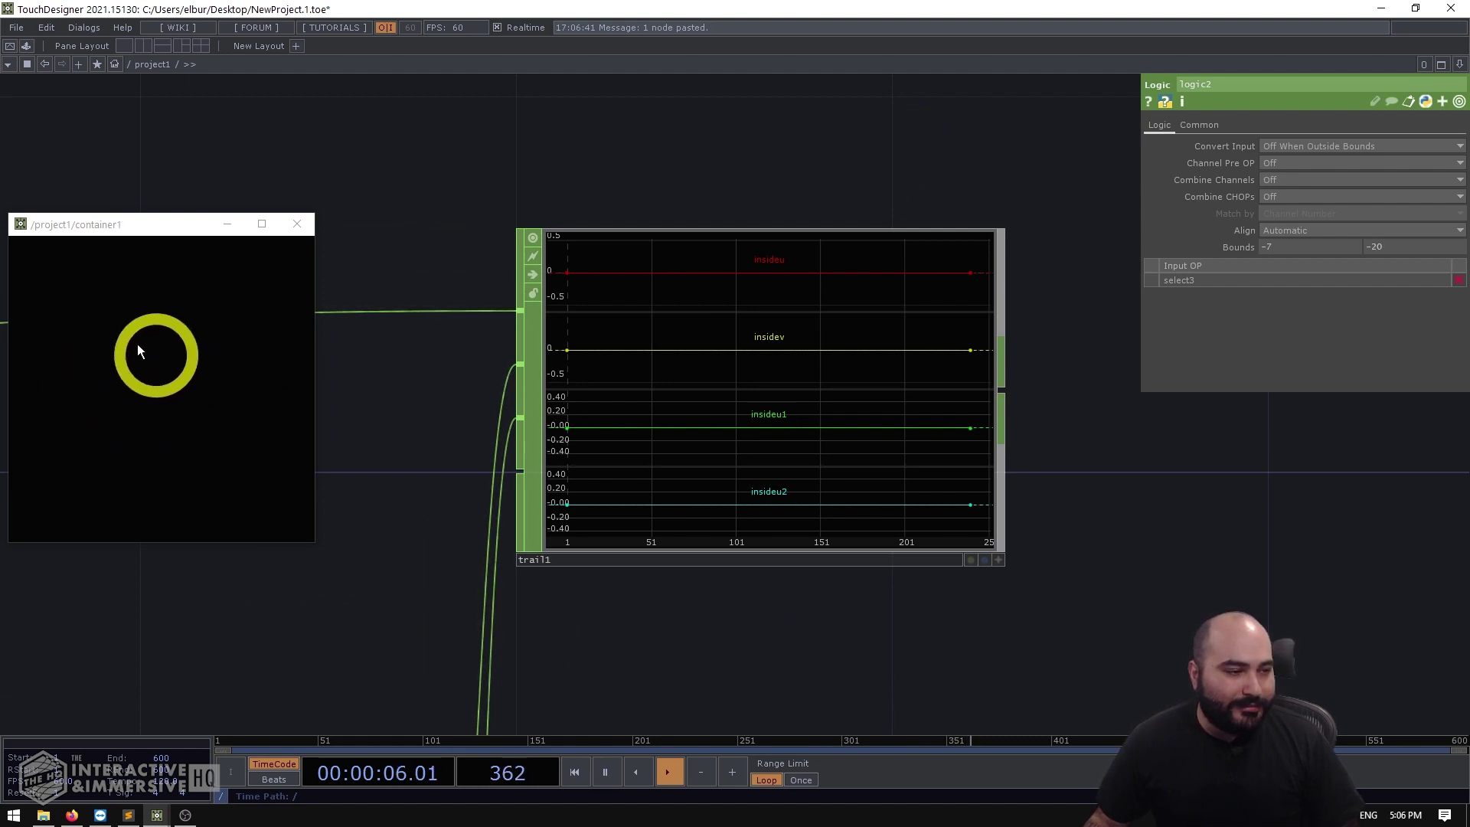
pyautogui.click(46, 389)
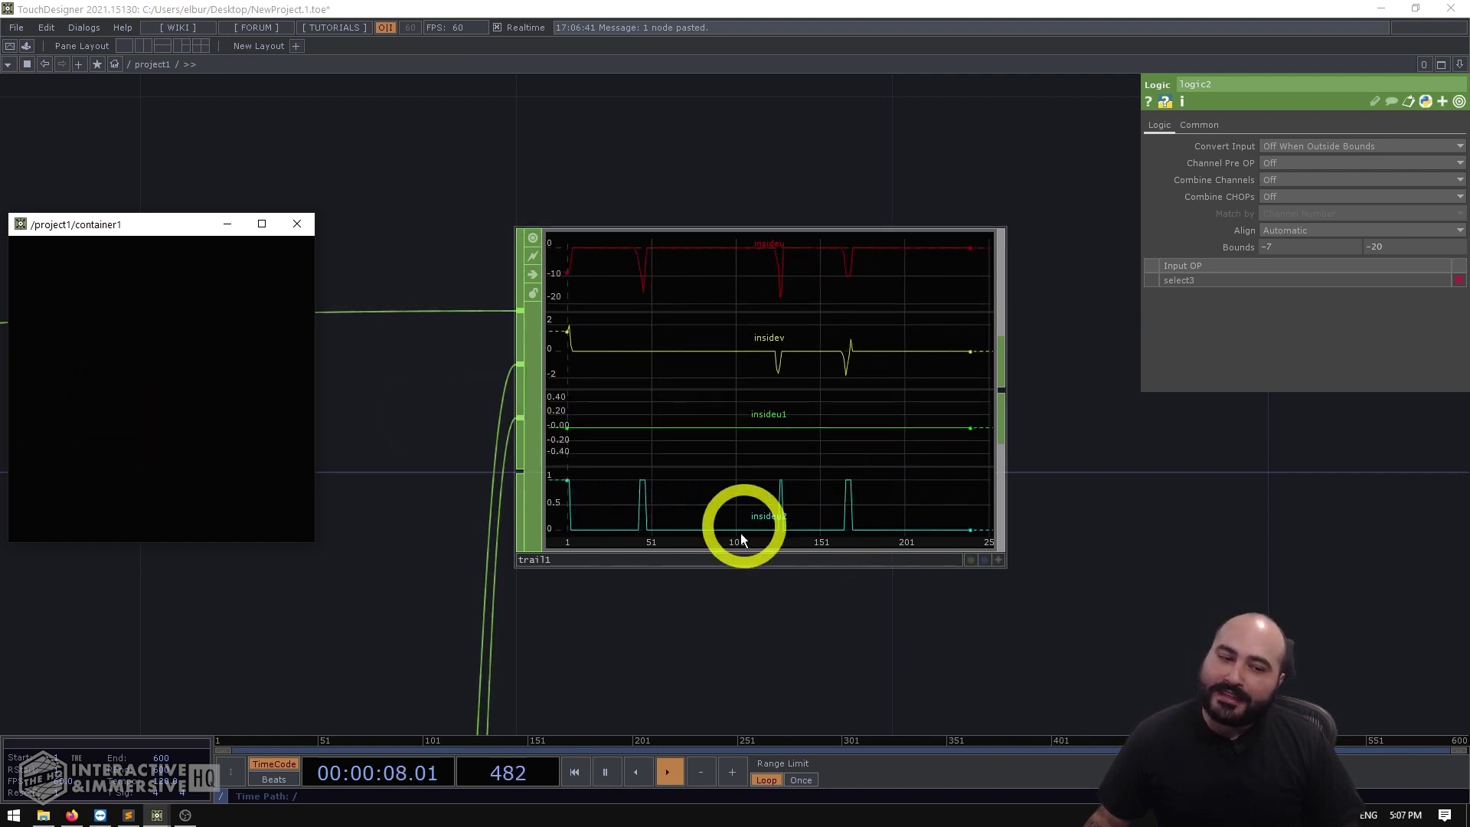
# Step: Move the Trail CHOP farther away from the two Logic CHOPs to open up space in the network
pyautogui.moveTo(766, 633); pyautogui.dragTo(904, 337)
pyautogui.scroll(-3, 833, 557)
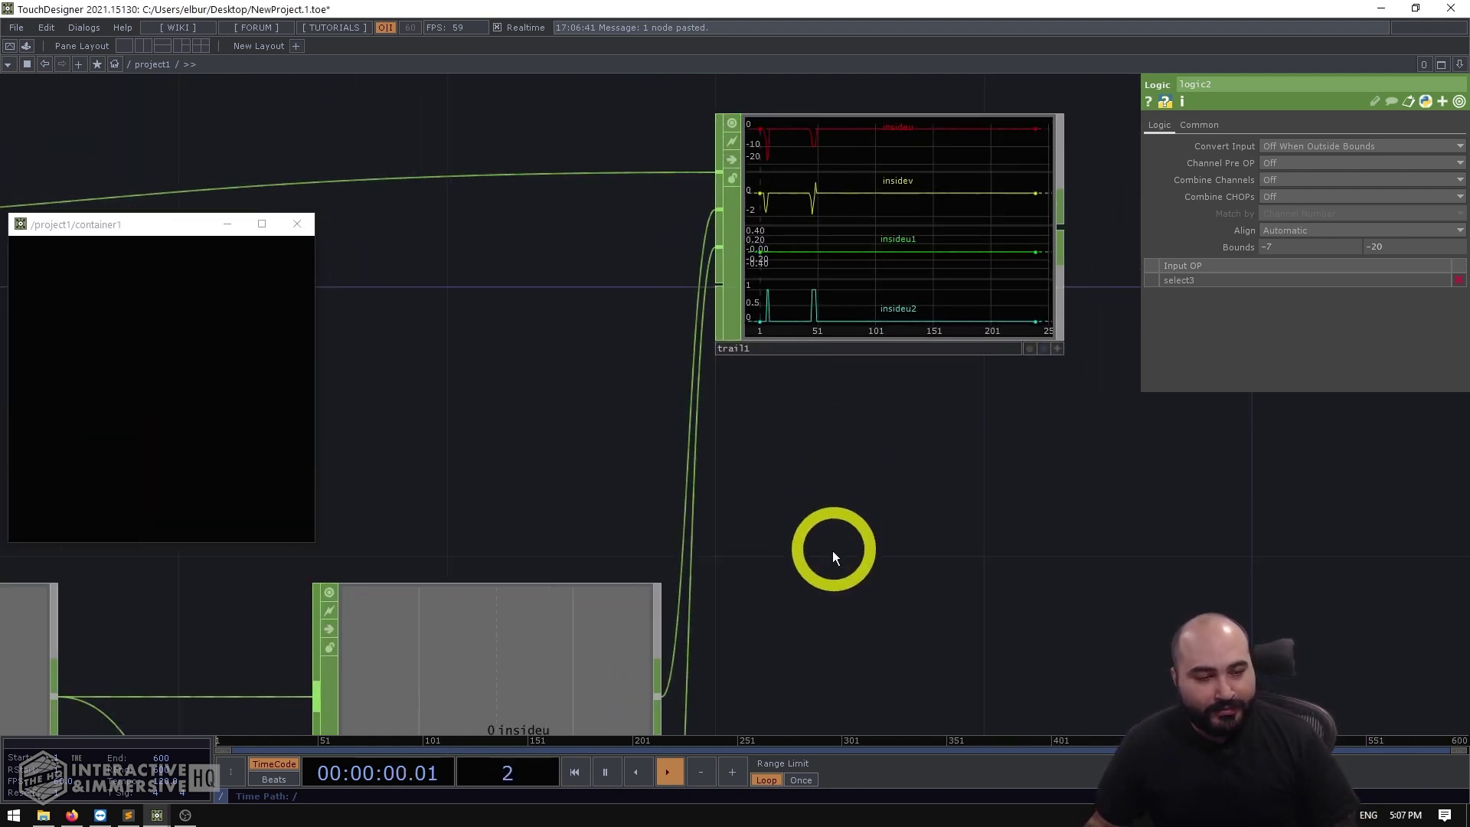
pyautogui.moveTo(835, 589); pyautogui.dragTo(930, 461)
pyautogui.scroll(-2, 862, 288)
pyautogui.scroll(-1, 829, 394)
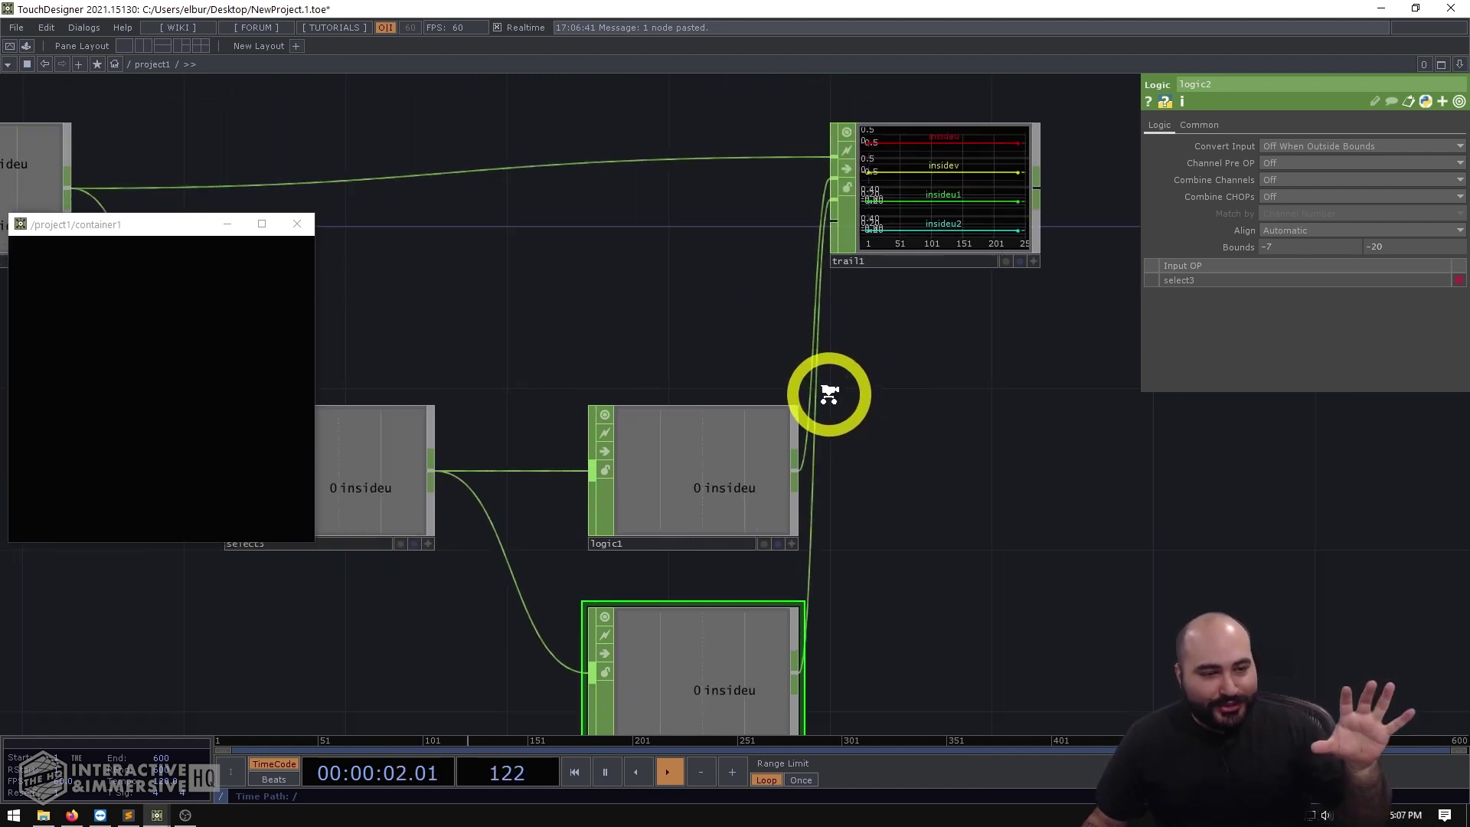
pyautogui.scroll(-1, 829, 394)
pyautogui.moveTo(905, 241); pyautogui.dragTo(1012, 259)
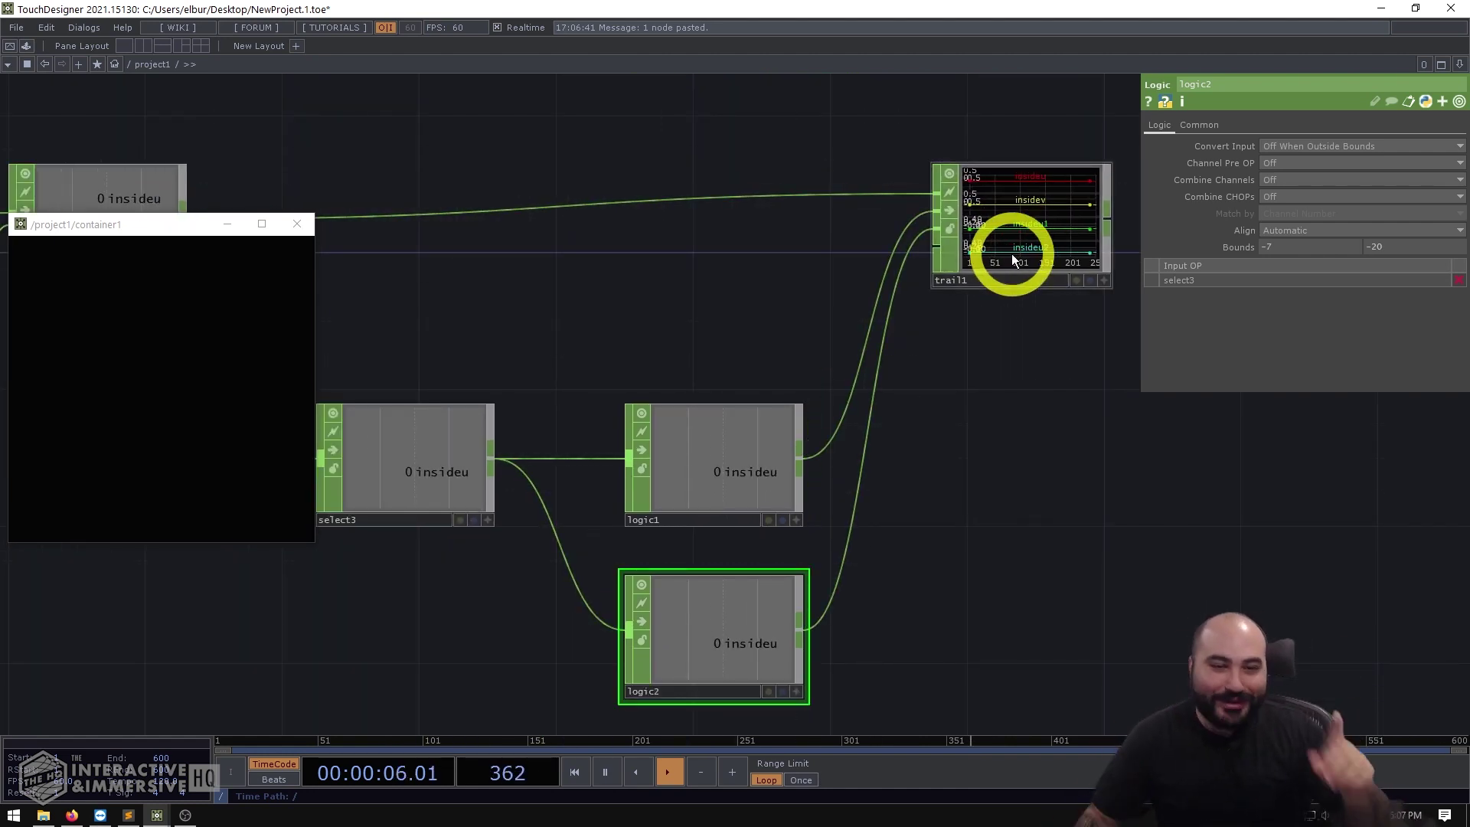
# Step: Insert a Rename CHOP between the first Logic CHOP and the Trail CHOP, and shift the Trail CHOP to make room
pyautogui.scroll(2, 1083, 145)
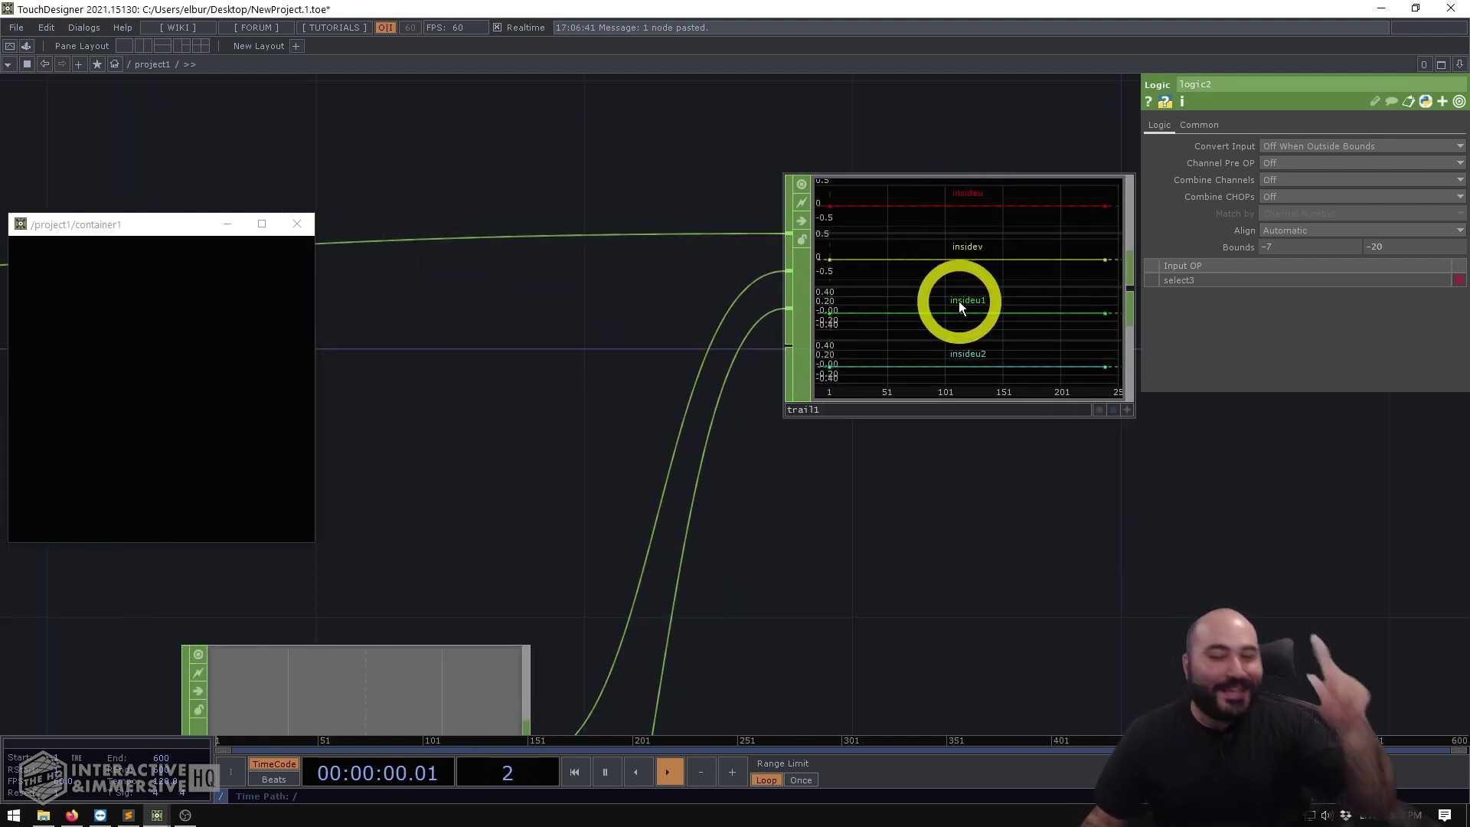
pyautogui.moveTo(974, 494); pyautogui.dragTo(951, 304)
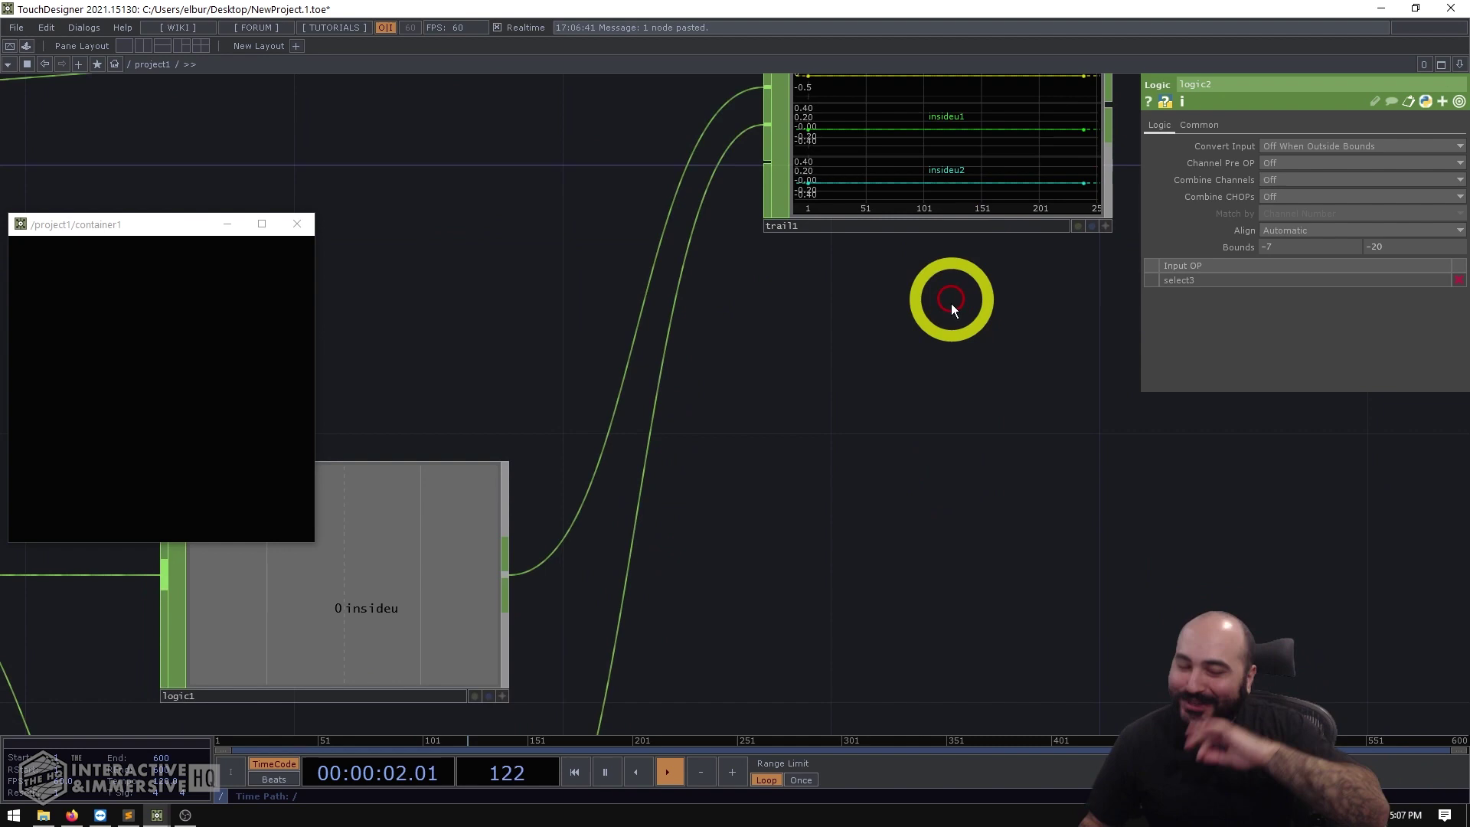
pyautogui.scroll(-2, 951, 303)
pyautogui.rightClick(640, 490)
pyautogui.write('rename')
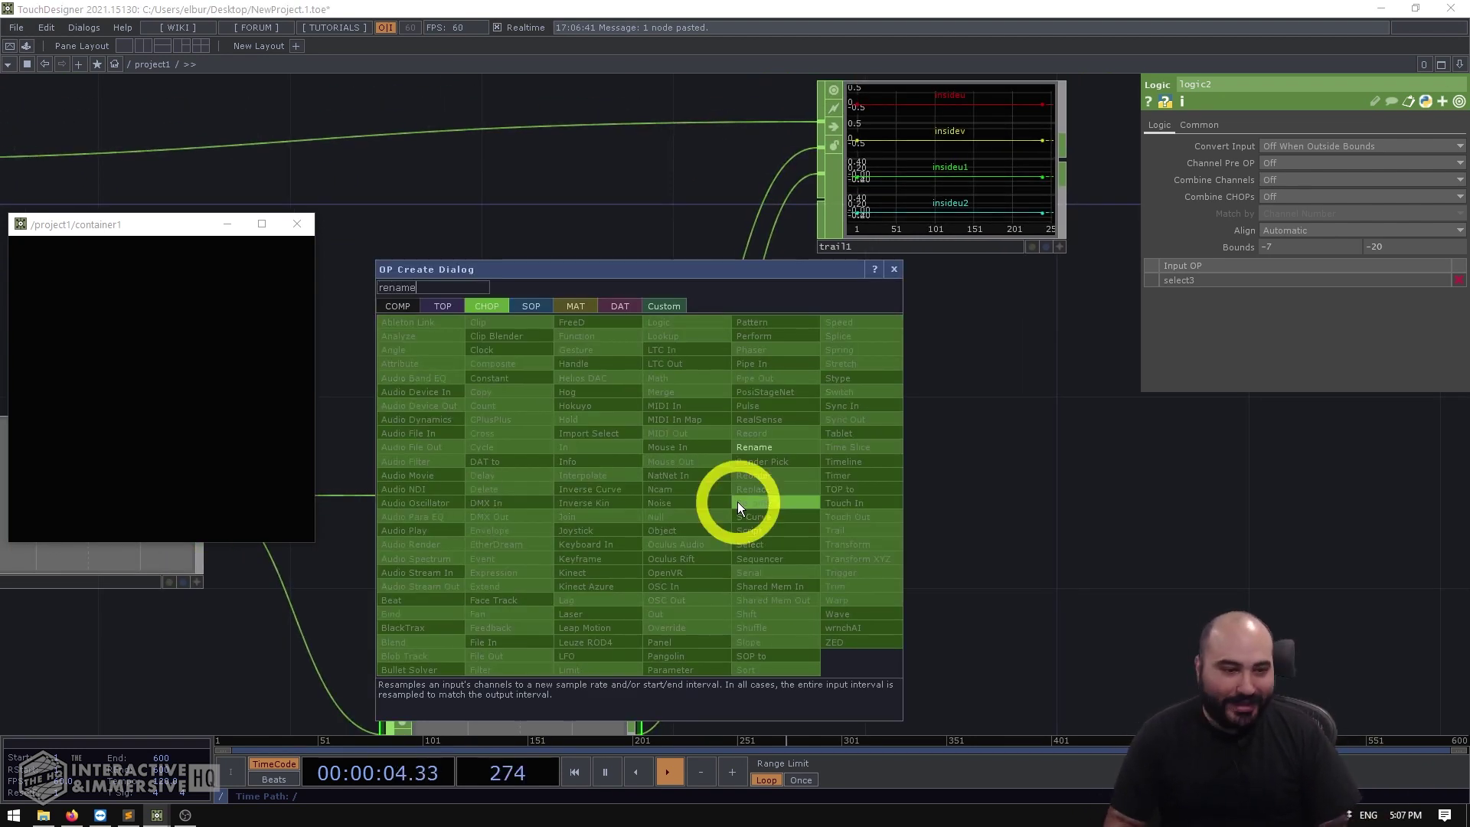
pyautogui.press('Return')
pyautogui.moveTo(738, 504); pyautogui.dragTo(832, 512)
pyautogui.moveTo(788, 372); pyautogui.dragTo(554, 389)
pyautogui.scroll(-2, 515, 410)
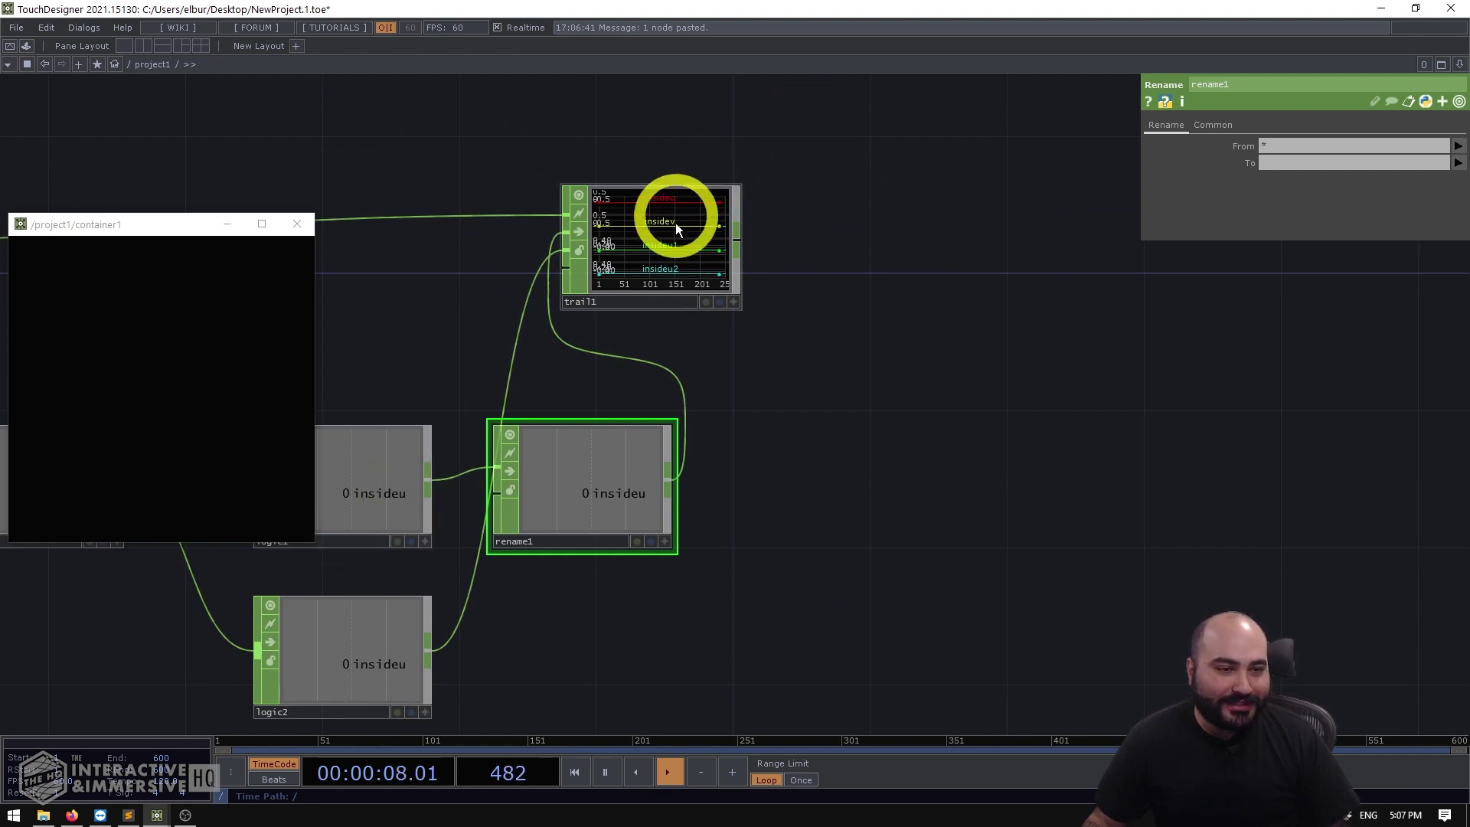
pyautogui.moveTo(649, 243); pyautogui.dragTo(955, 209)
pyautogui.moveTo(753, 405); pyautogui.dragTo(862, 370)
# Step: Set the Rename CHOP's To name to swipe_right
pyautogui.click(1291, 164)
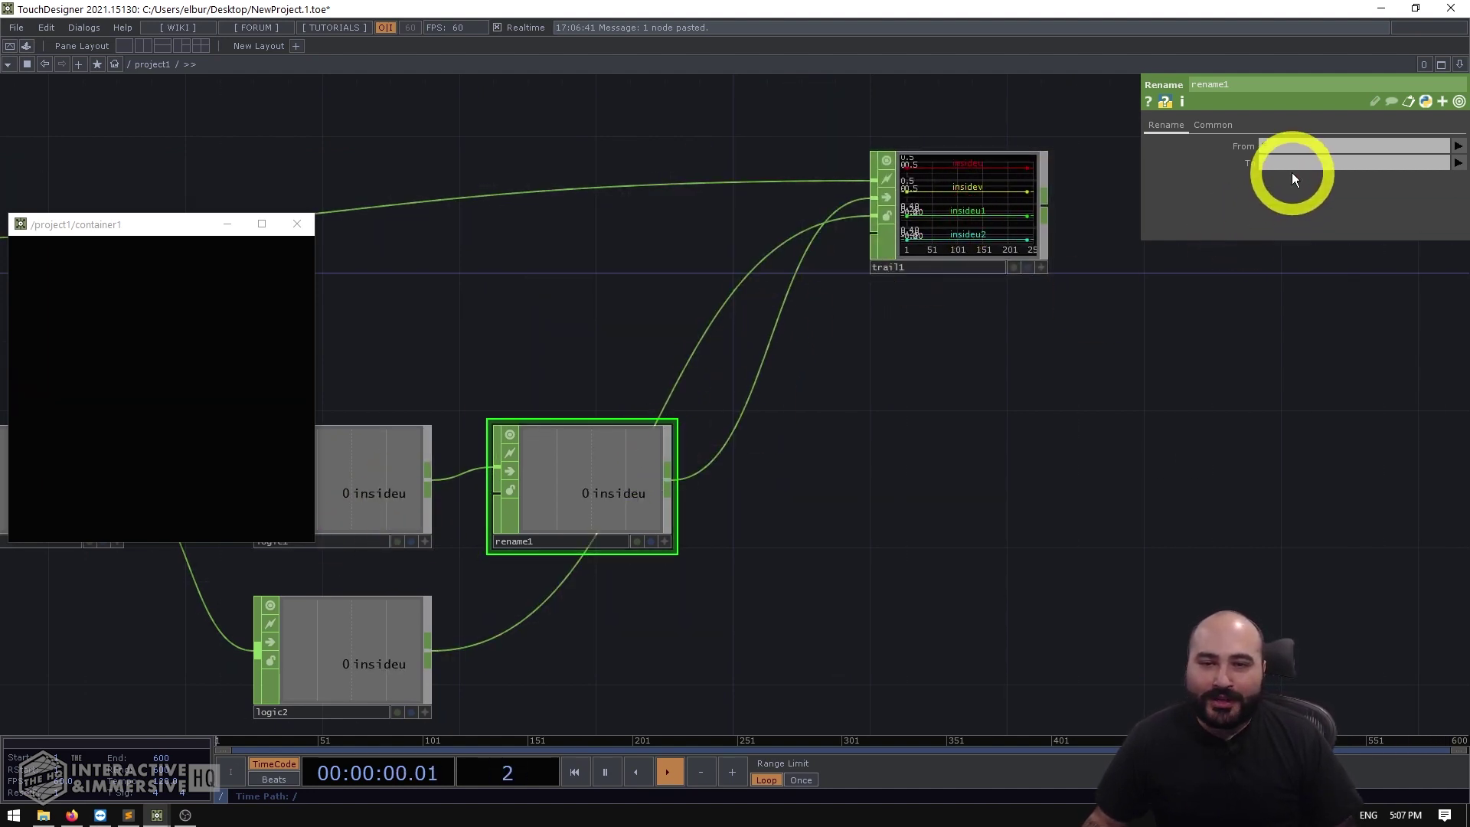
pyautogui.click(1296, 237)
pyautogui.click(1283, 413)
pyautogui.write('swipe_right')
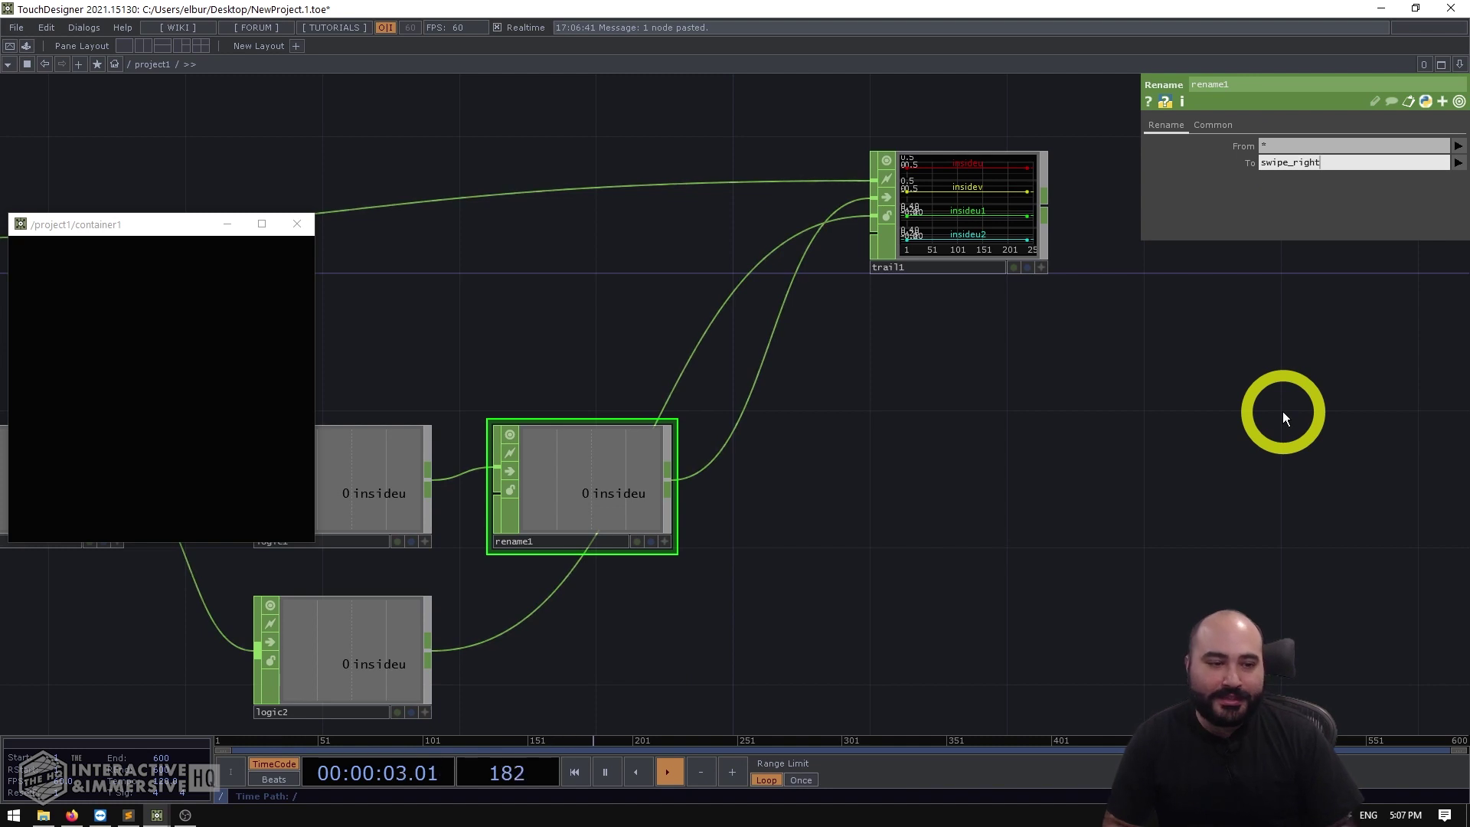
pyautogui.press('Return')
# Step: Duplicate the Rename CHOP and feed the copy from the second Logic CHOP
pyautogui.click(844, 571)
pyautogui.hotkey('ctrl', 'c')
pyautogui.hotkey('ctrl', 'v')
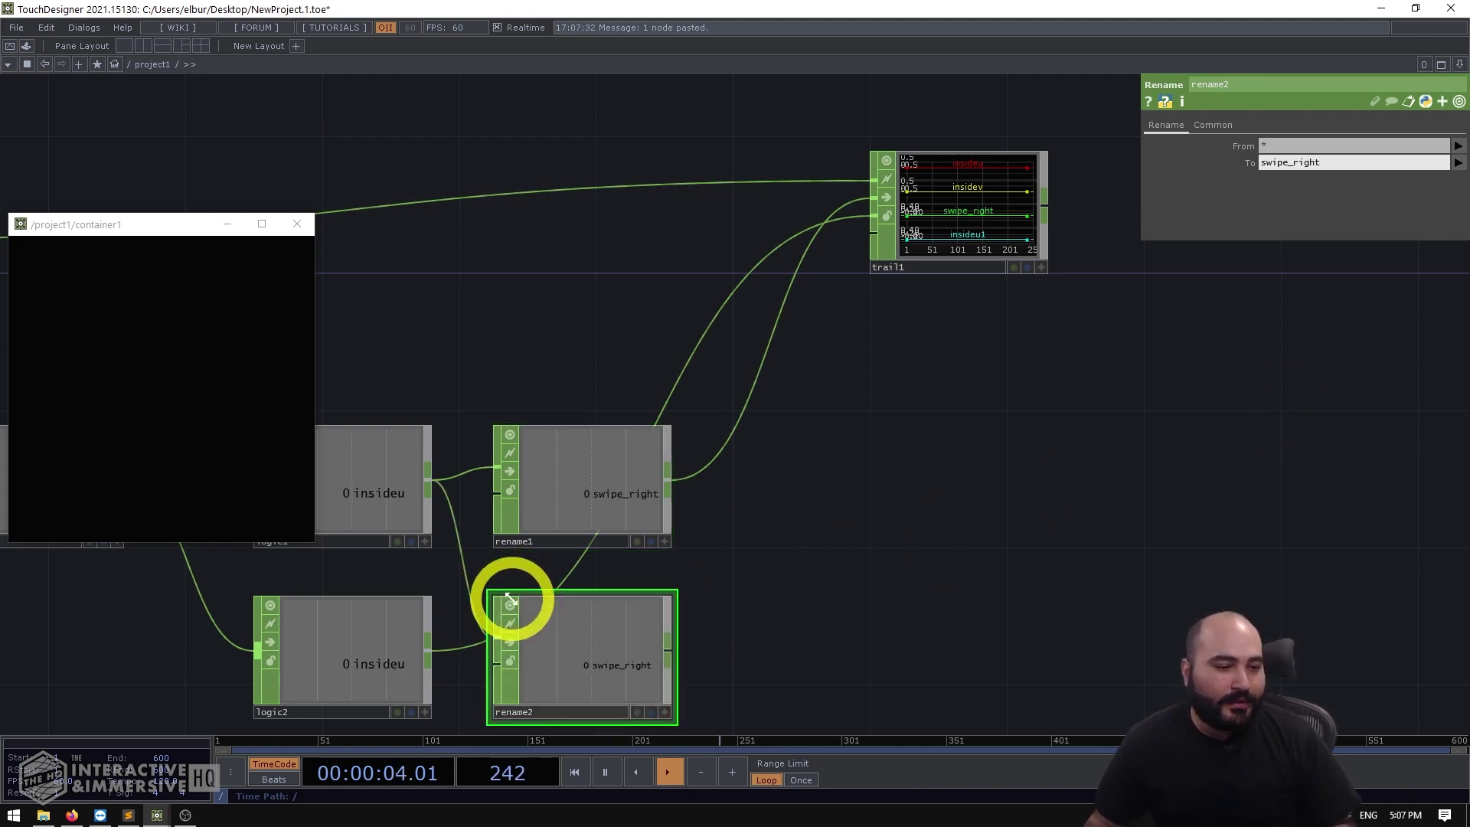
pyautogui.moveTo(752, 584); pyautogui.dragTo(969, 468)
pyautogui.click(538, 583)
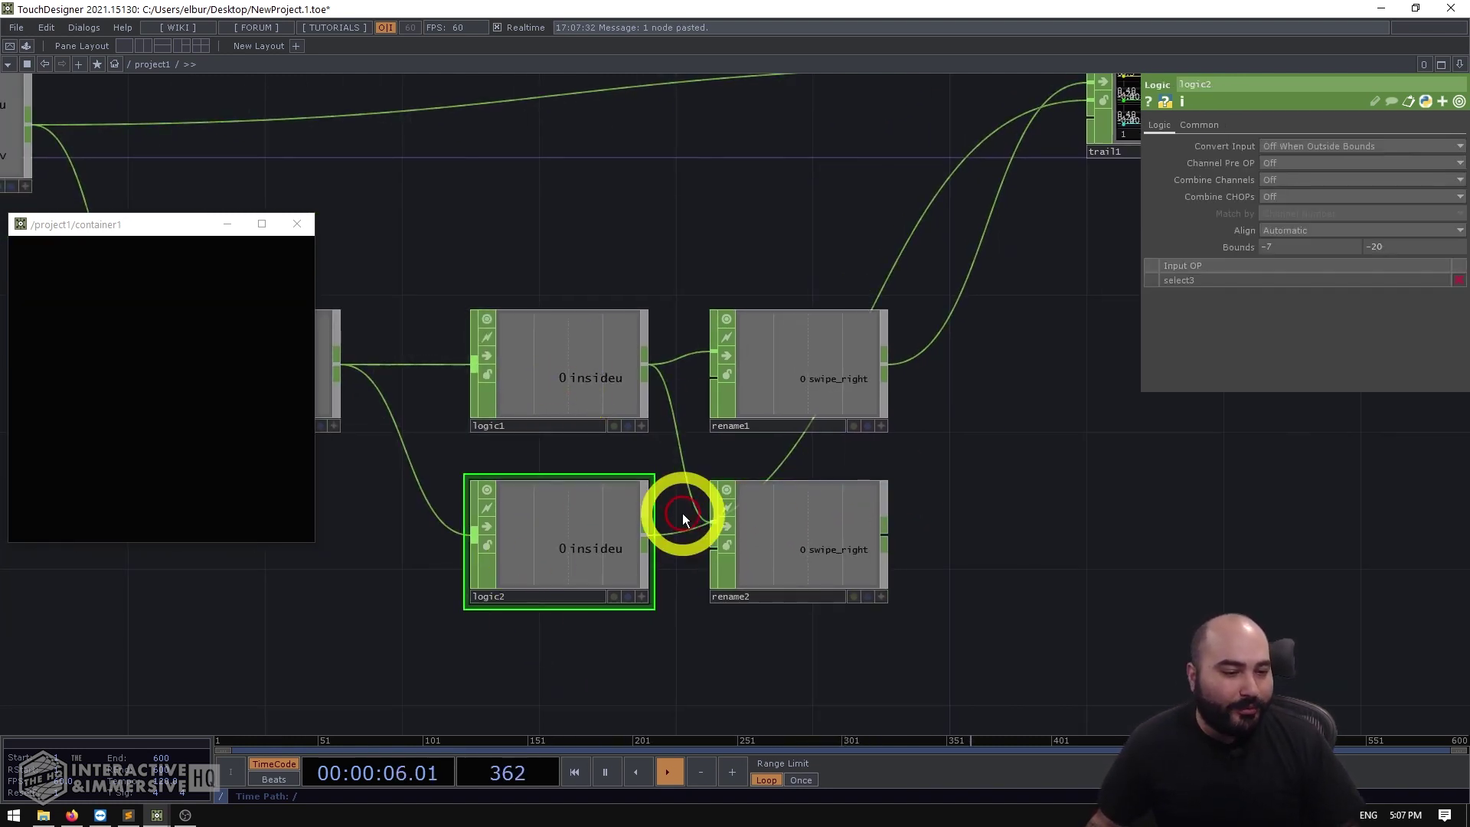
pyautogui.moveTo(646, 535); pyautogui.dragTo(863, 499)
# Step: Set the copied Rename CHOP's To name to swipe_left and connect its output to the Trail CHOP's third input
pyautogui.click(835, 527)
pyautogui.click(1301, 147)
pyautogui.click(1305, 163)
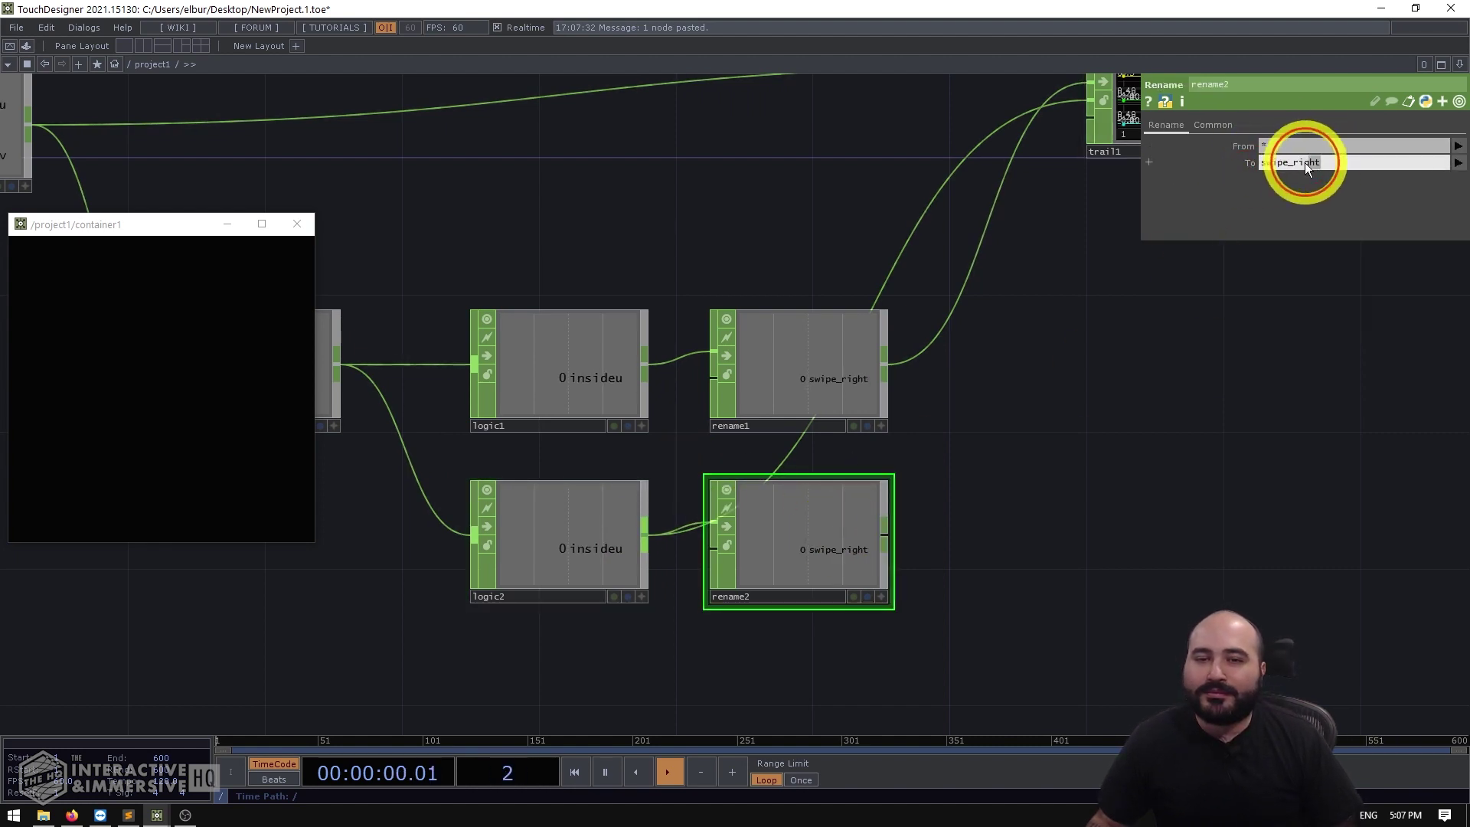
pyautogui.write('left')
pyautogui.press('Return')
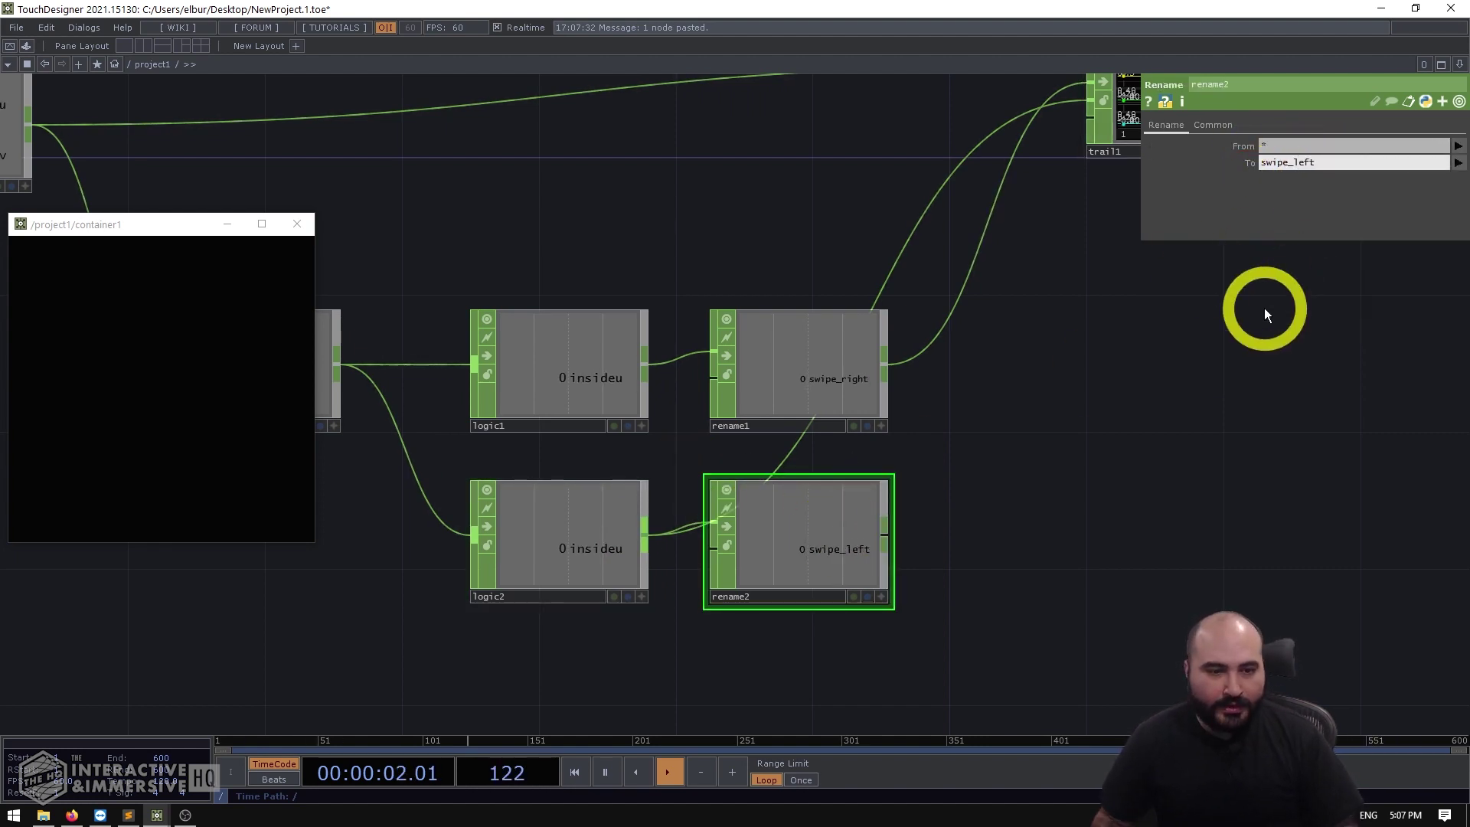
pyautogui.moveTo(962, 443); pyautogui.dragTo(815, 539)
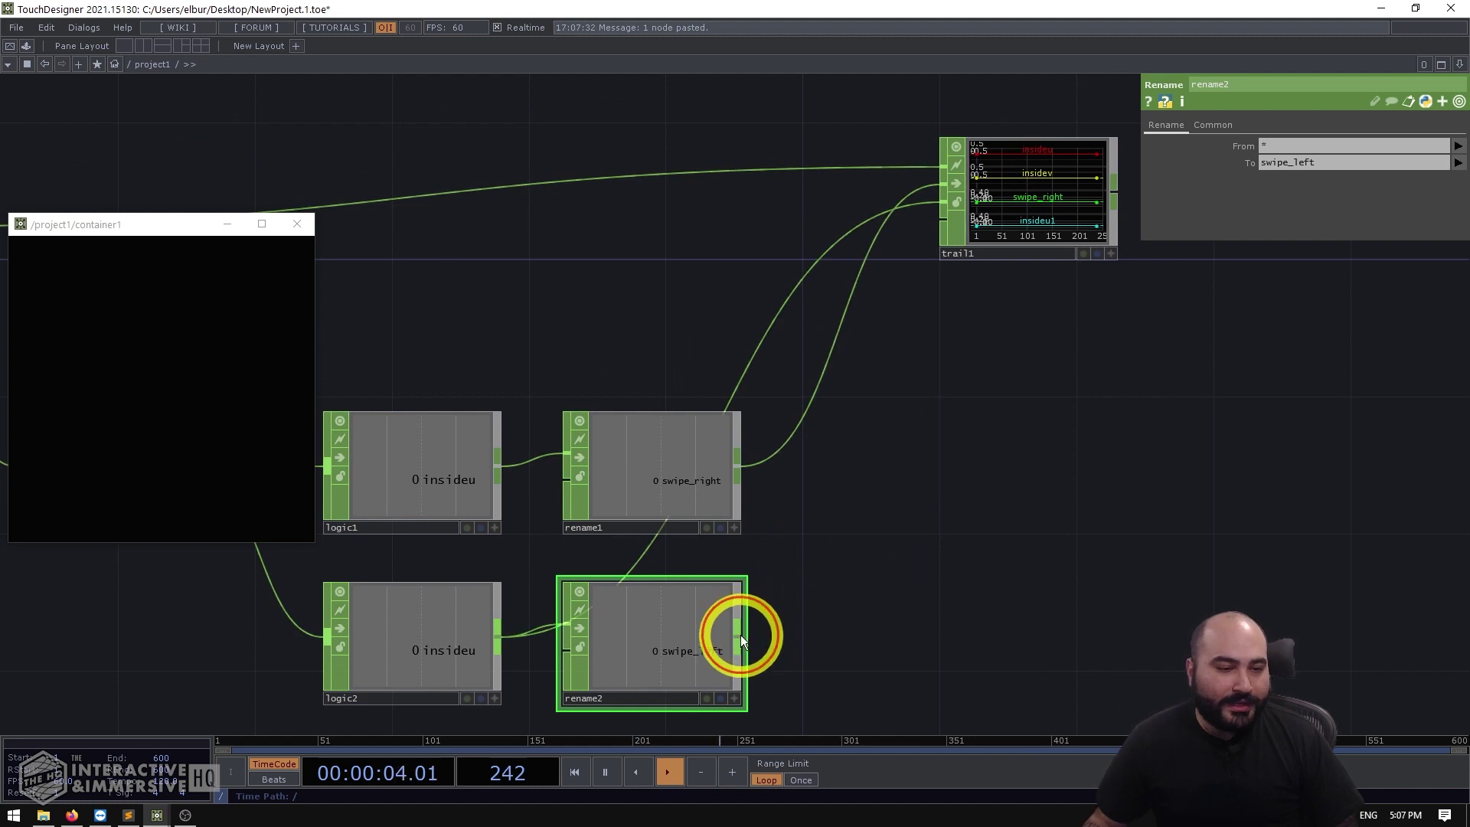
pyautogui.moveTo(741, 636); pyautogui.dragTo(947, 202)
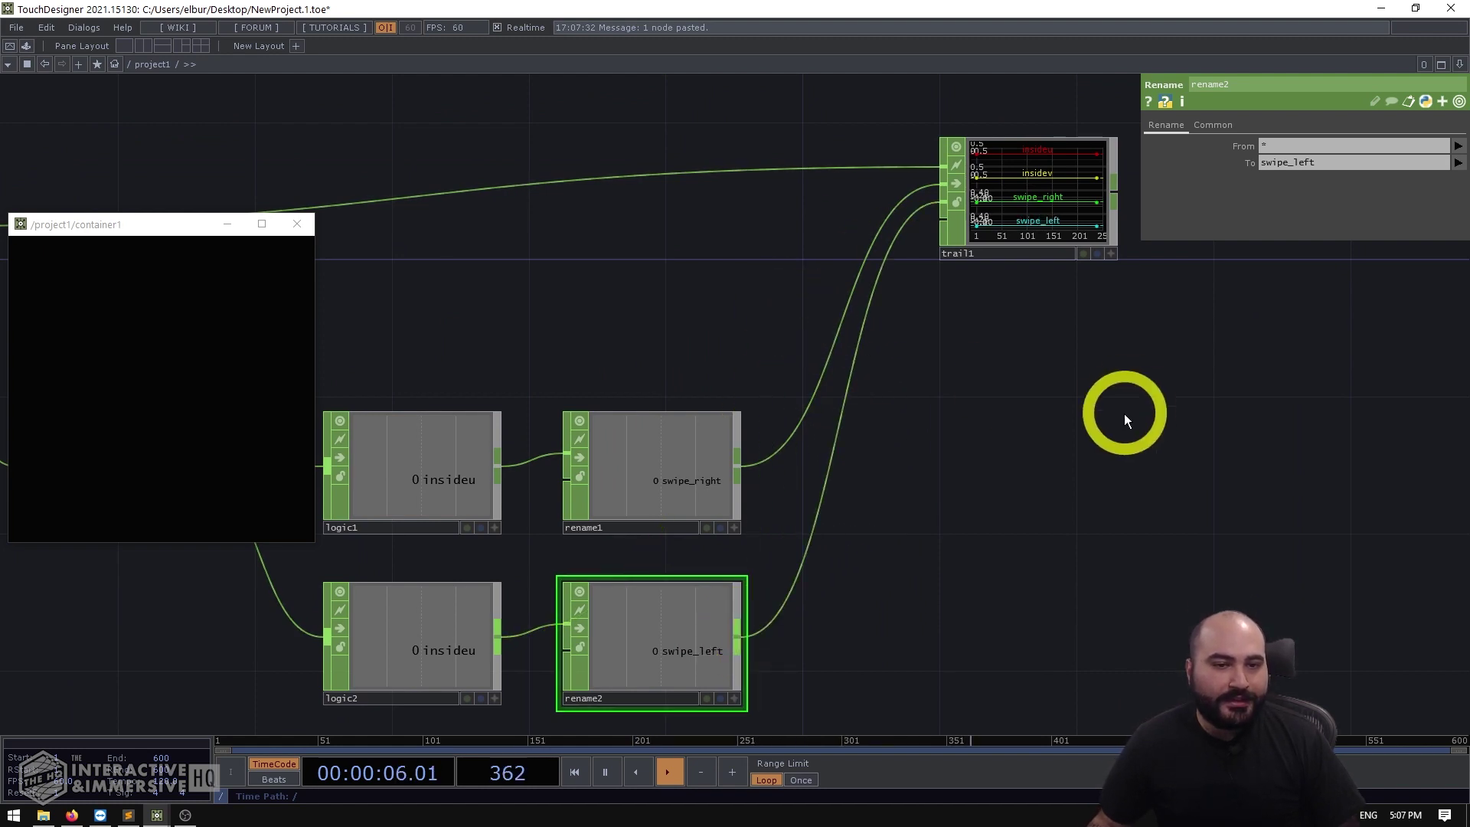
# Step: Swipe right and left in the container window and examine the swipe_right and swipe_left channels in the Trail CHOP
pyautogui.scroll(5, 1089, 115)
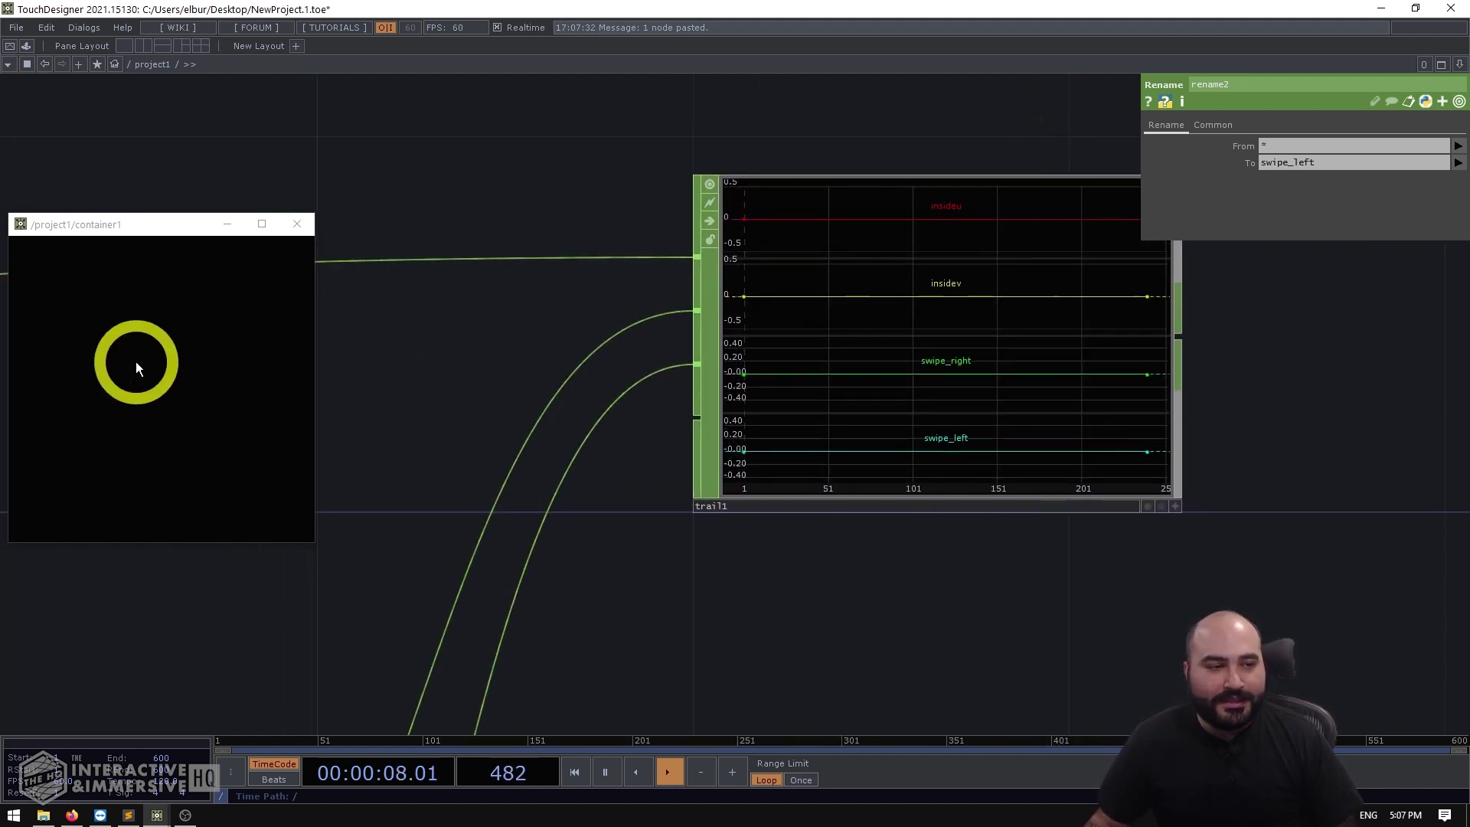
pyautogui.click(253, 389)
pyautogui.moveTo(252, 383); pyautogui.dragTo(295, 383)
pyautogui.moveTo(92, 376); pyautogui.dragTo(286, 376)
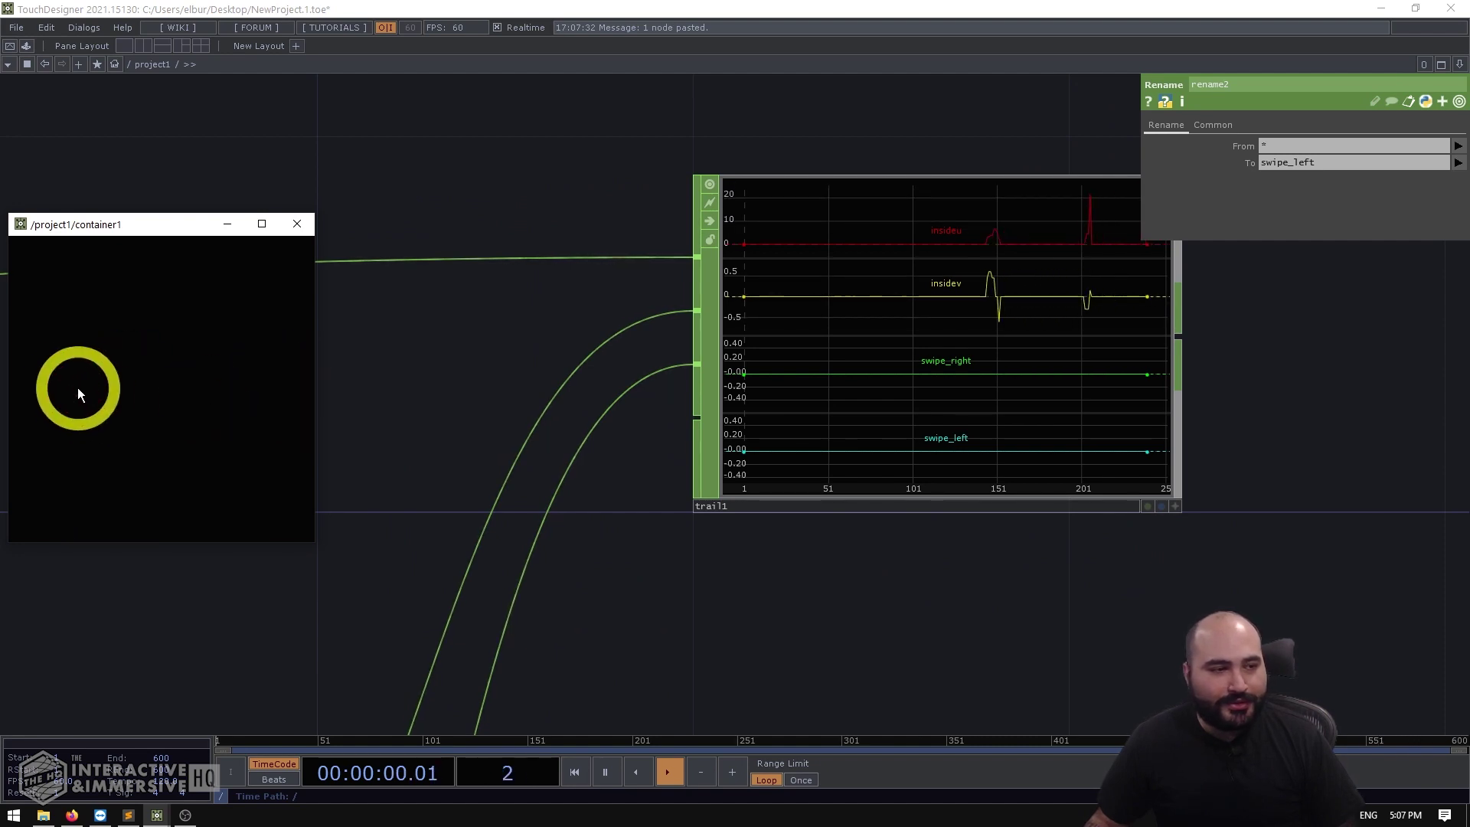
pyautogui.moveTo(78, 387)
pyautogui.mouseDown()
pyautogui.moveTo(312, 381)
pyautogui.moveTo(257, 374)
pyautogui.moveTo(202, 398)
pyautogui.moveTo(402, 357)
pyautogui.mouseUp()
# Step: Reposition the insideu Select CHOP vertically midway between the two Logic CHOP branches
pyautogui.moveTo(772, 628); pyautogui.dragTo(709, 389)
pyautogui.scroll(-5, 709, 390)
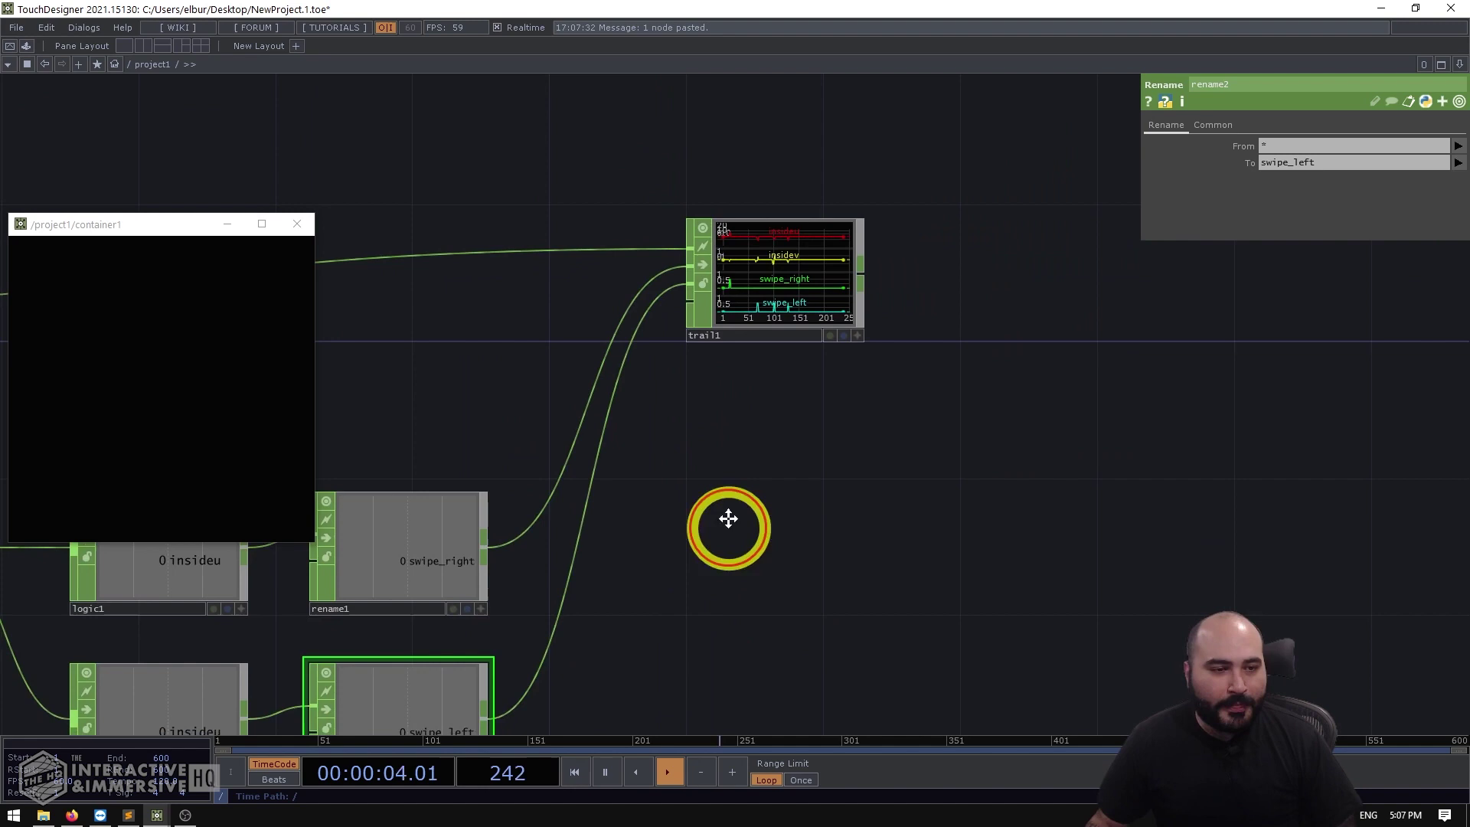
pyautogui.moveTo(728, 525); pyautogui.dragTo(1047, 474)
pyautogui.scroll(-3, 750, 420)
pyautogui.moveTo(826, 330); pyautogui.dragTo(1028, 302)
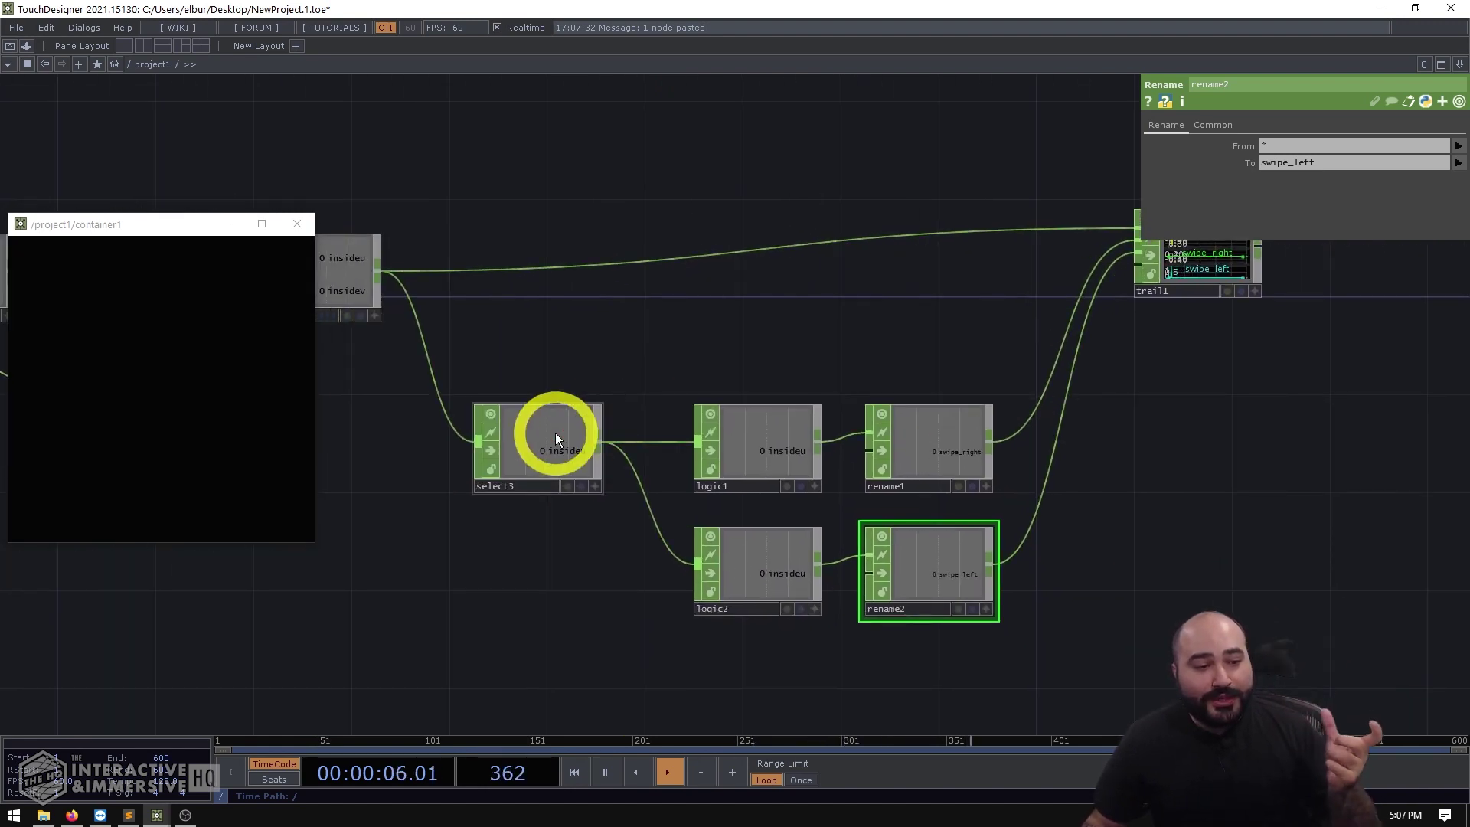
pyautogui.moveTo(567, 434); pyautogui.dragTo(591, 484)
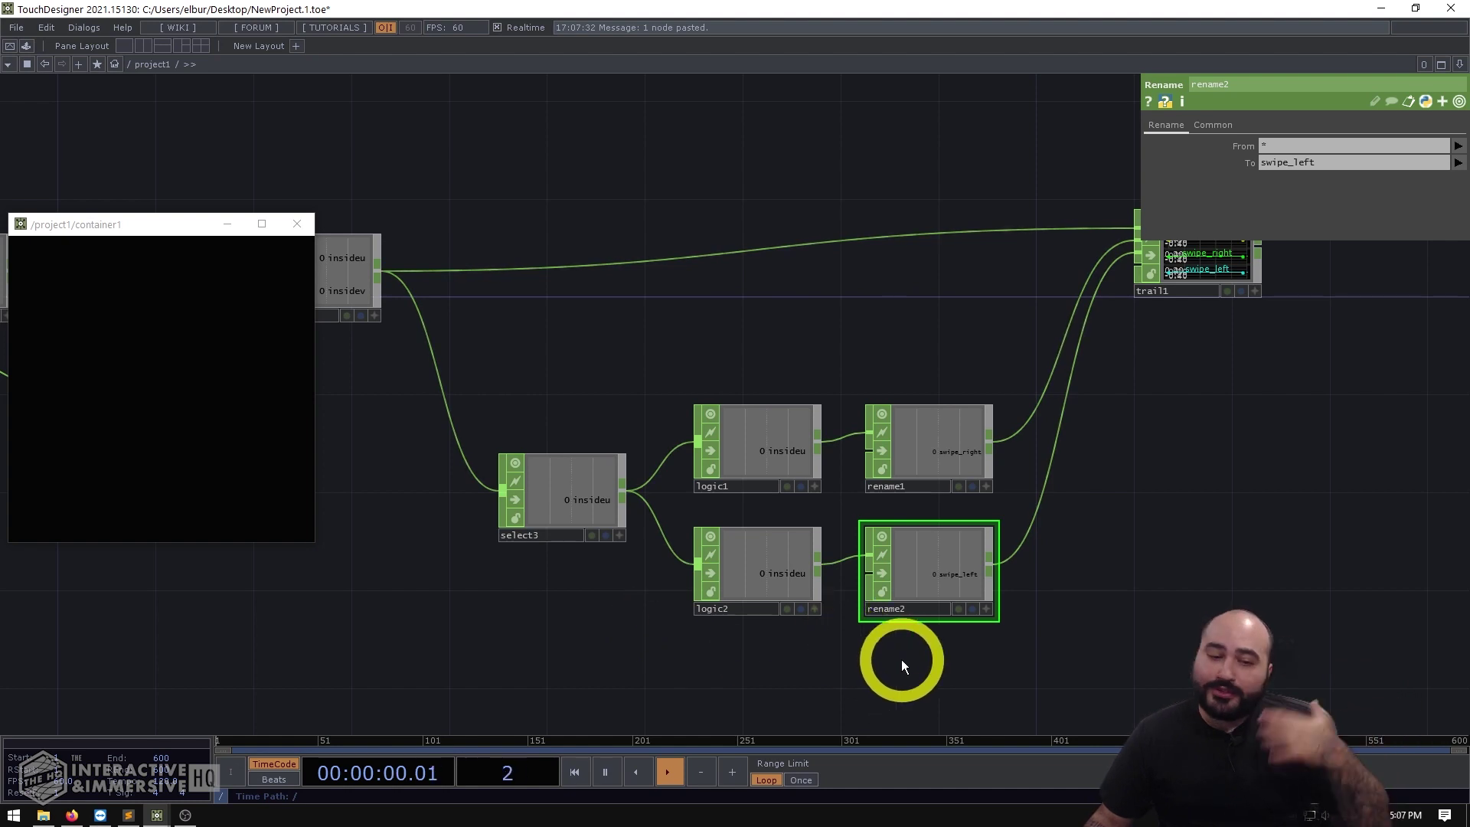
# Step: Duplicate the insideu Select CHOP fed by the Math CHOP and place the copy below the second Logic CHOP branch
pyautogui.moveTo(773, 675); pyautogui.dragTo(952, 528)
pyautogui.click(766, 329)
pyautogui.hotkey('ctrl', 'c')
pyautogui.hotkey('ctrl', 'v')
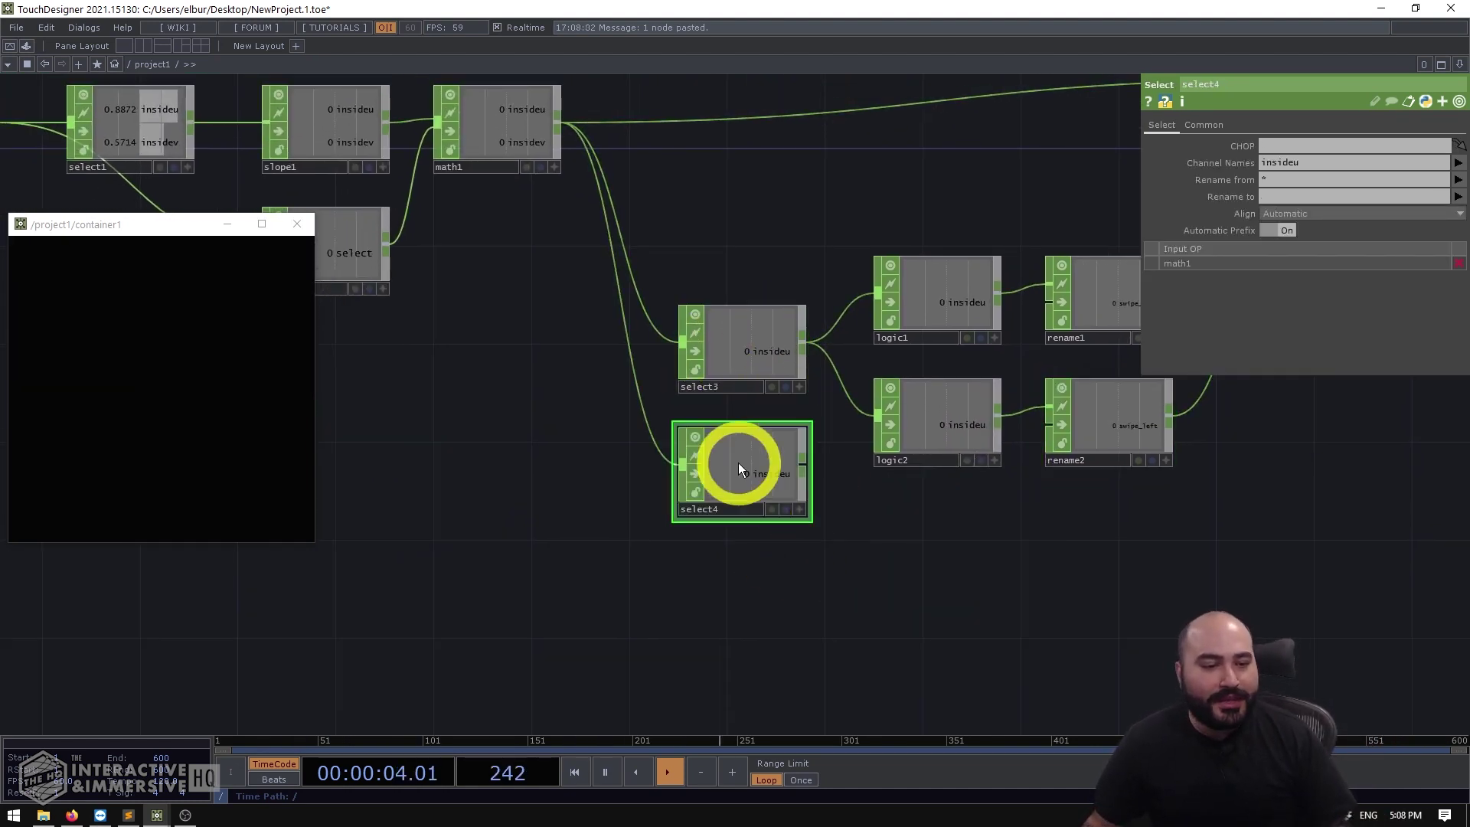
pyautogui.moveTo(738, 462); pyautogui.dragTo(726, 582)
# Step: Set the copied Select CHOP's Channel Names to insidev
pyautogui.click(1316, 163)
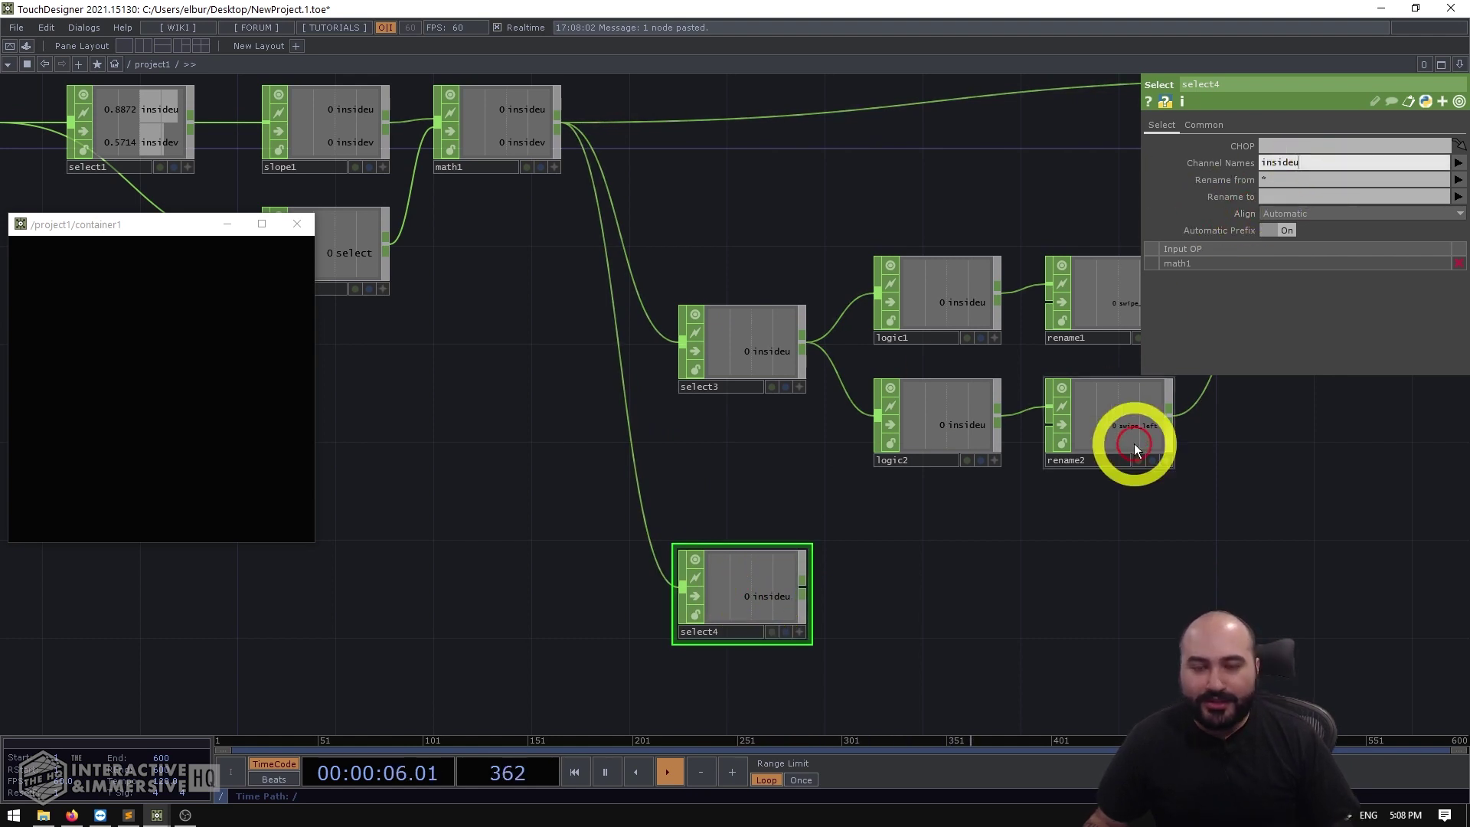
pyautogui.press('BackSpace')
pyautogui.write('v')
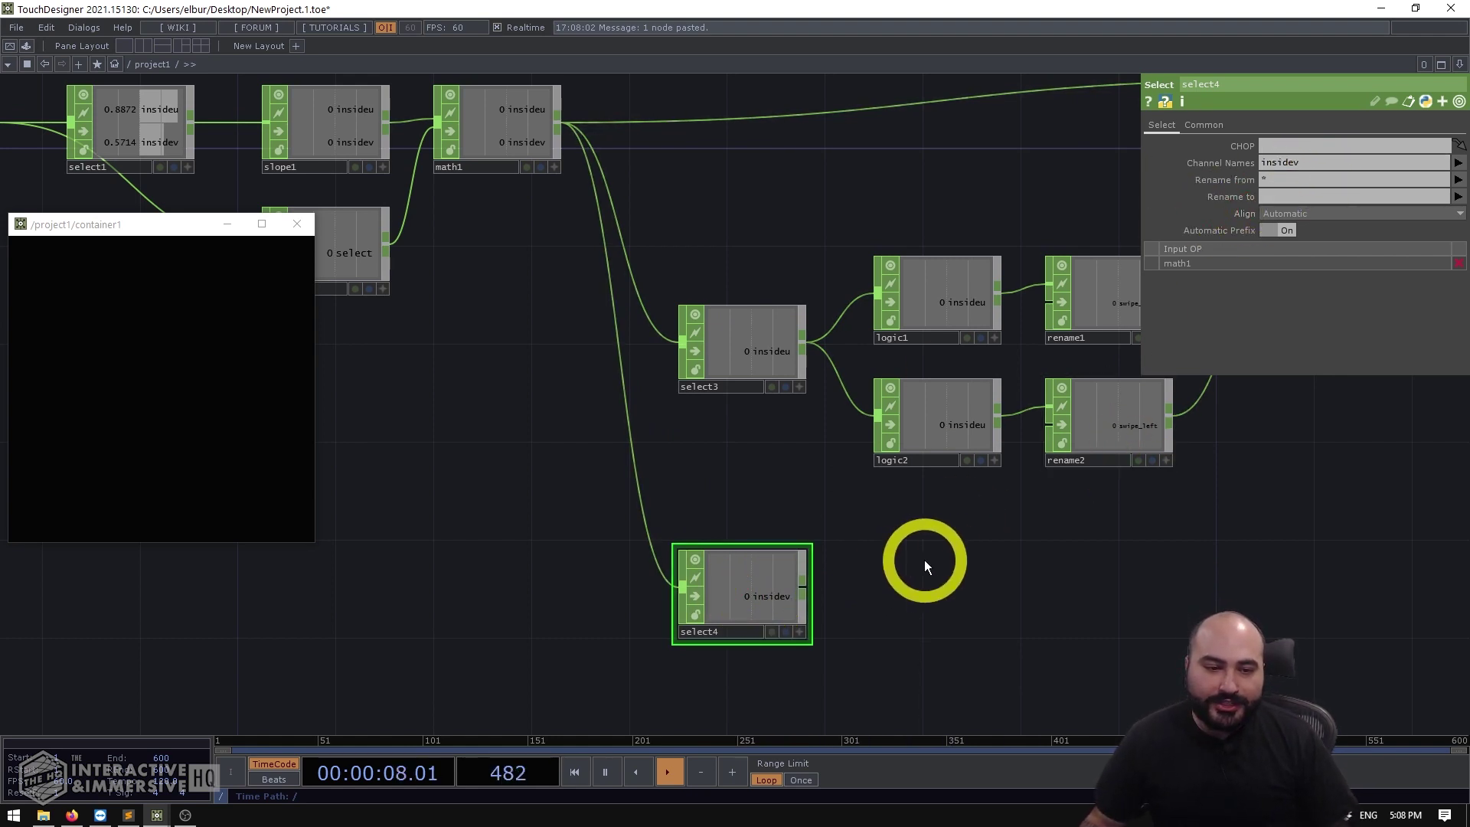
# Step: Duplicate both Logic CHOPs together, placing the copies below the originals
pyautogui.moveTo(929, 559); pyautogui.dragTo(781, 530)
pyautogui.moveTo(780, 528); pyautogui.dragTo(769, 218, button='right')
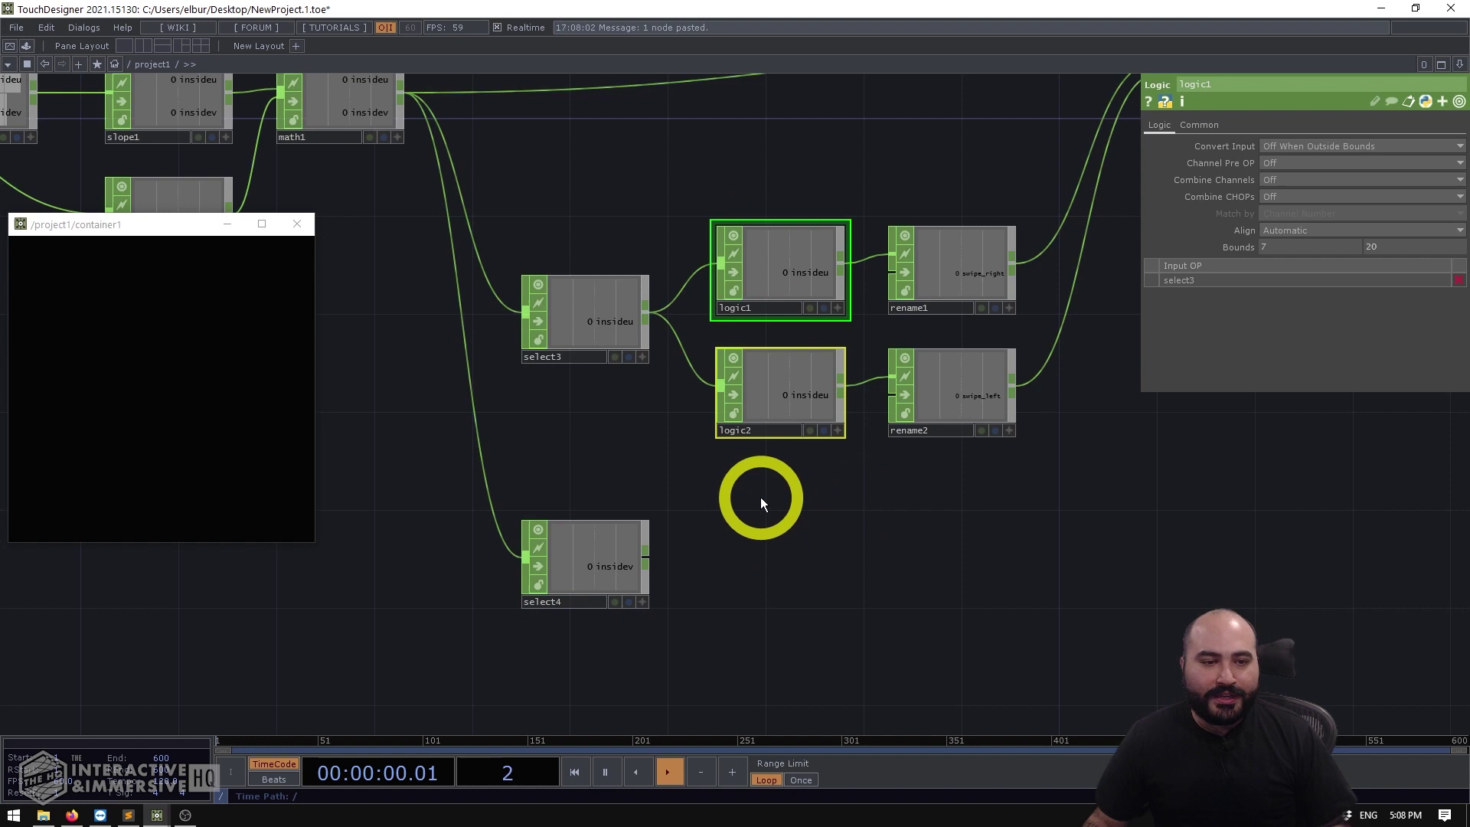
pyautogui.hotkey('ctrl', 'c')
pyautogui.hotkey('ctrl', 'v')
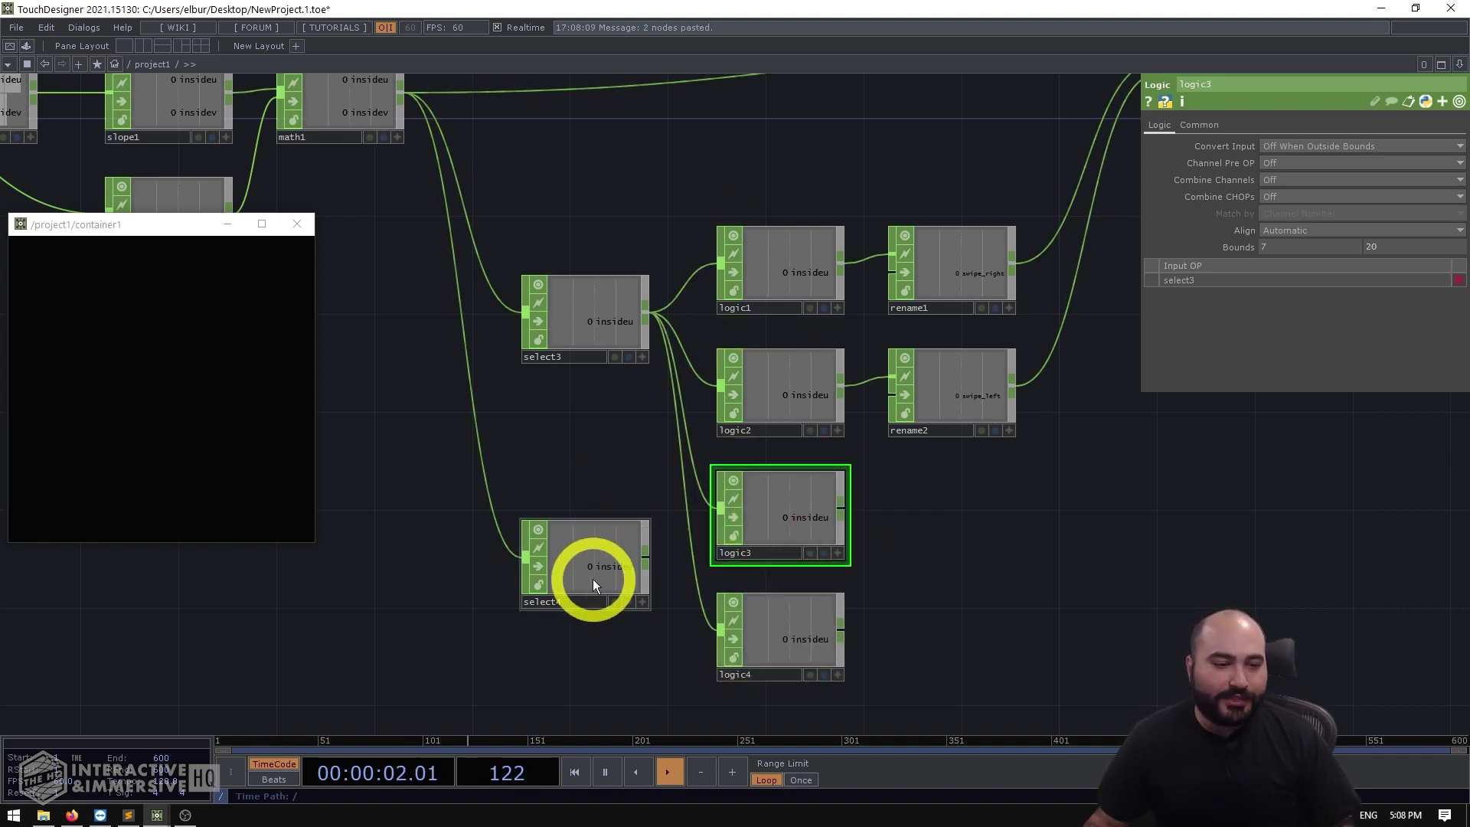
# Step: Align the insidev Select CHOP between the two copied Logic CHOPs and connect its output to both of them
pyautogui.moveTo(593, 579); pyautogui.dragTo(592, 598)
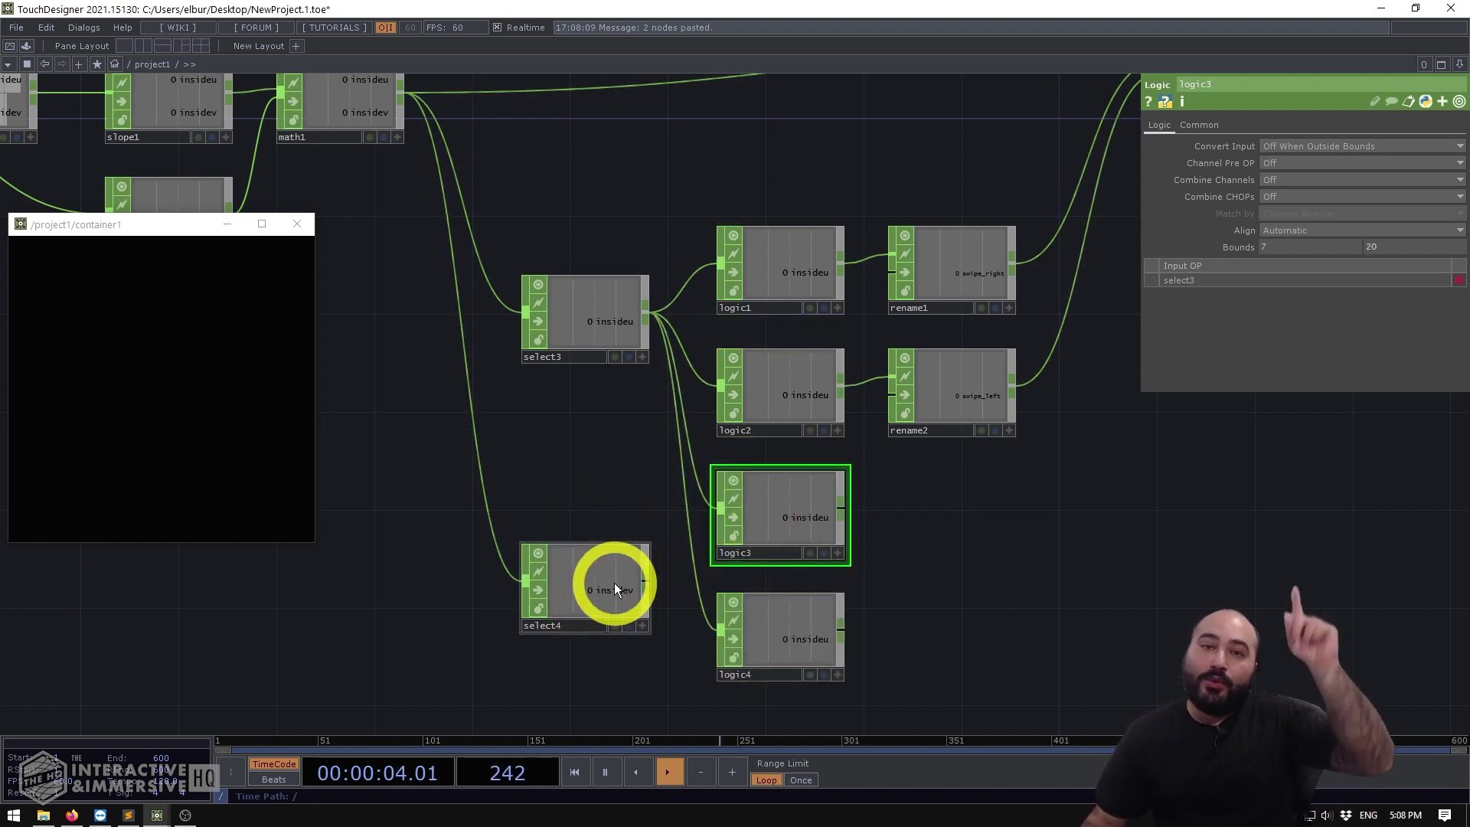
pyautogui.click(608, 587)
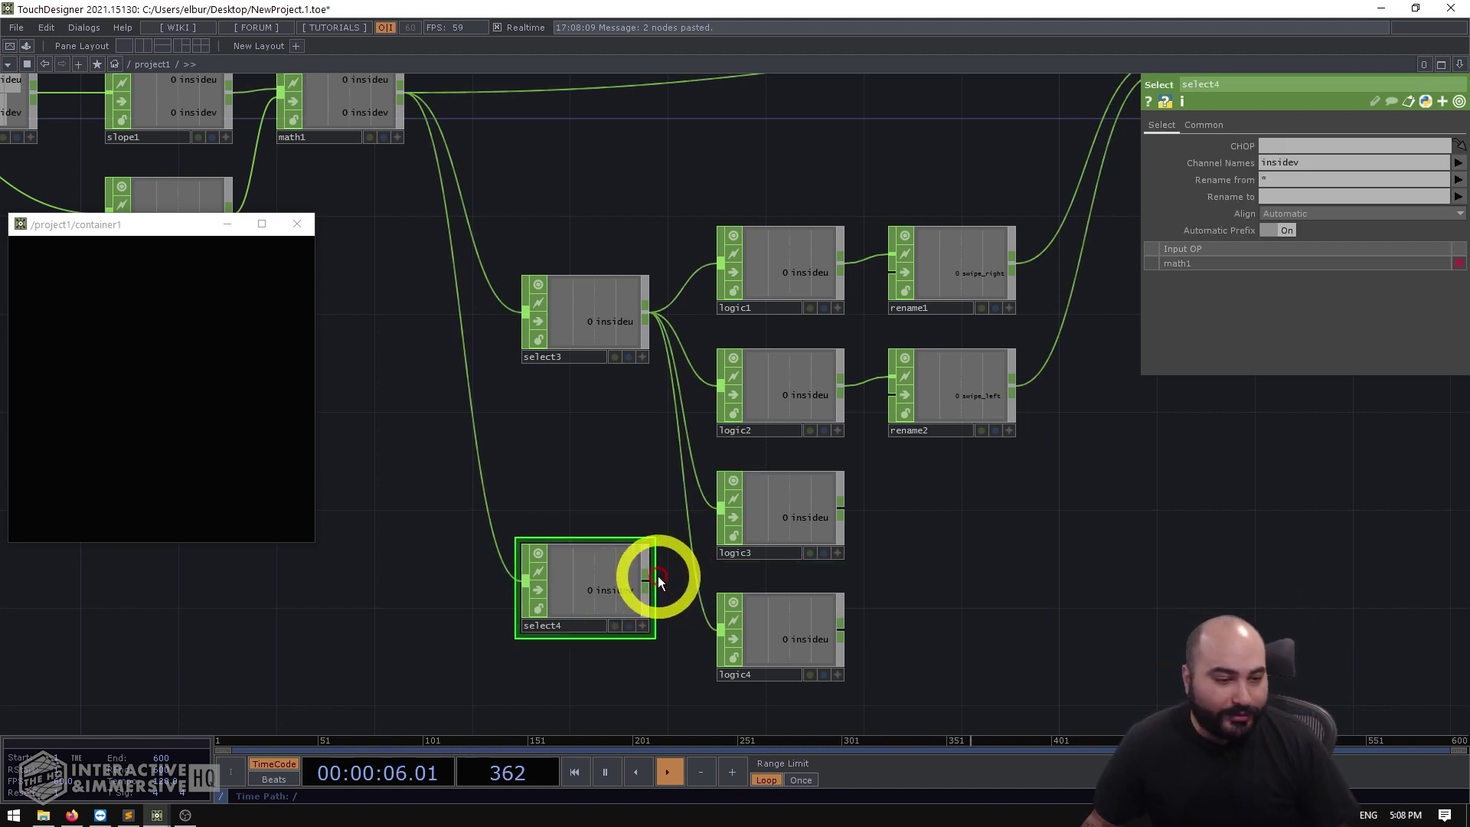
pyautogui.moveTo(646, 588); pyautogui.dragTo(720, 507)
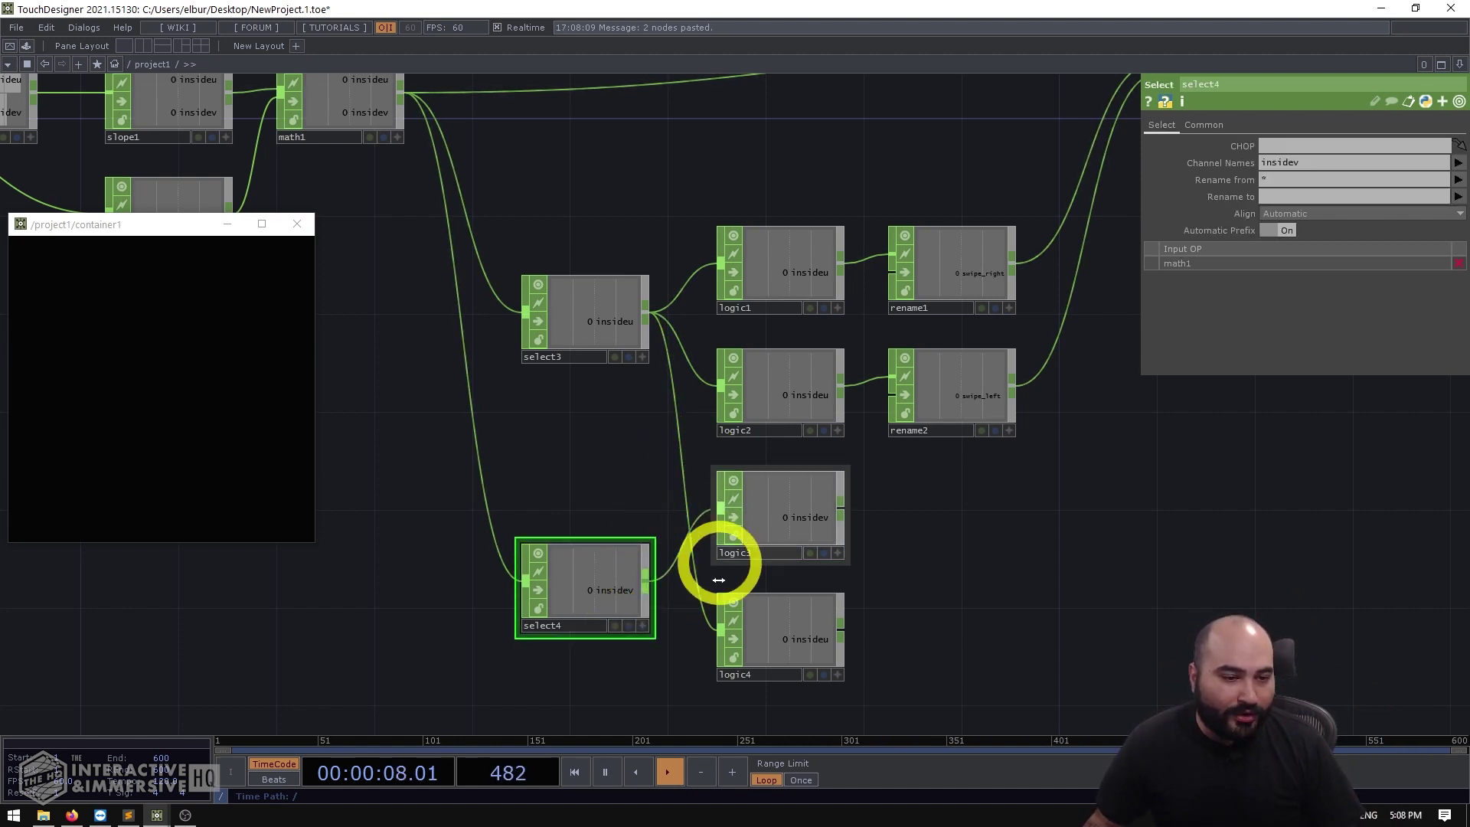
pyautogui.moveTo(717, 628); pyautogui.dragTo(648, 583)
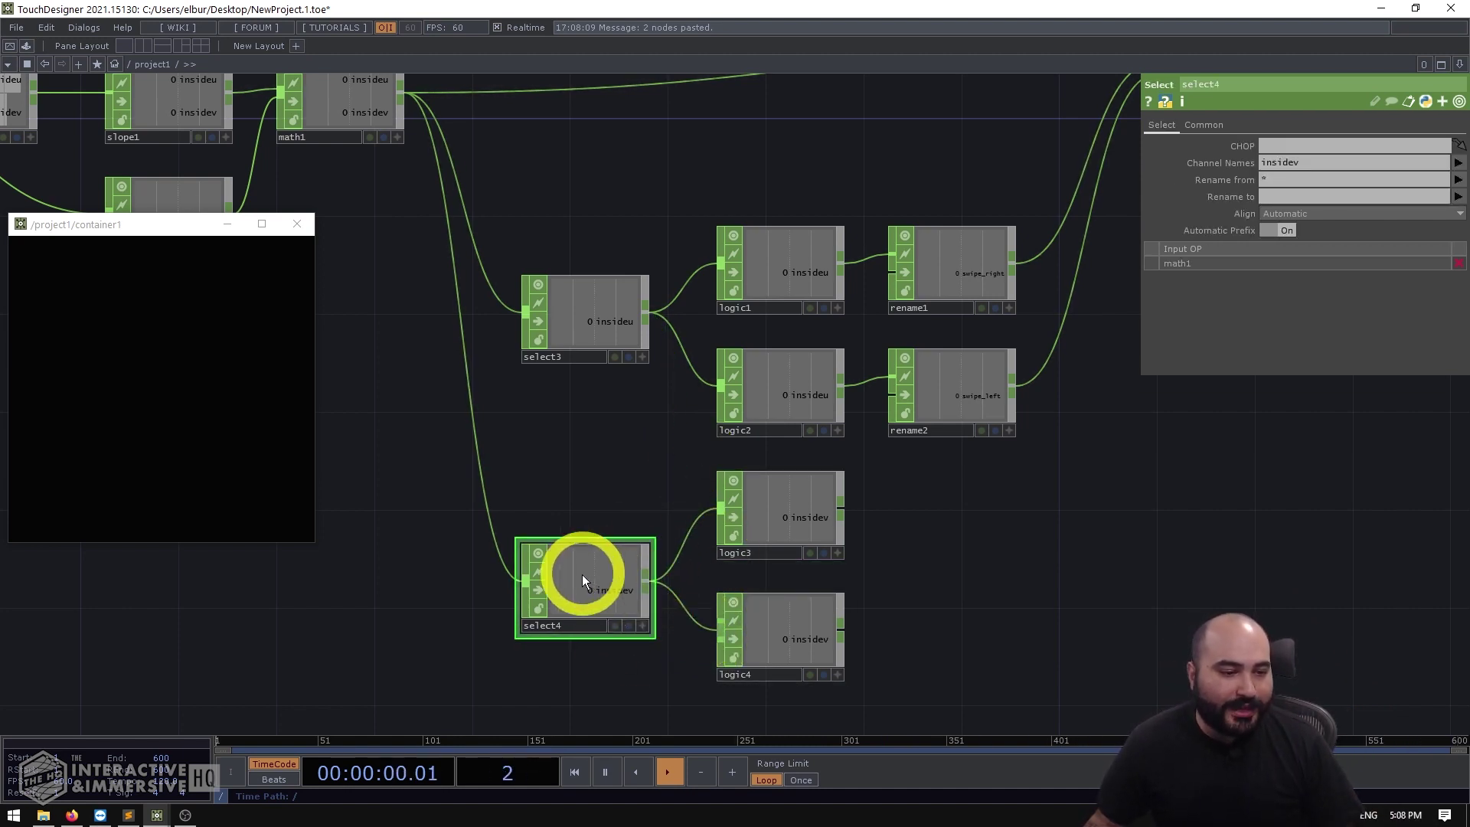
pyautogui.click(819, 510)
pyautogui.click(789, 631)
pyautogui.click(781, 550)
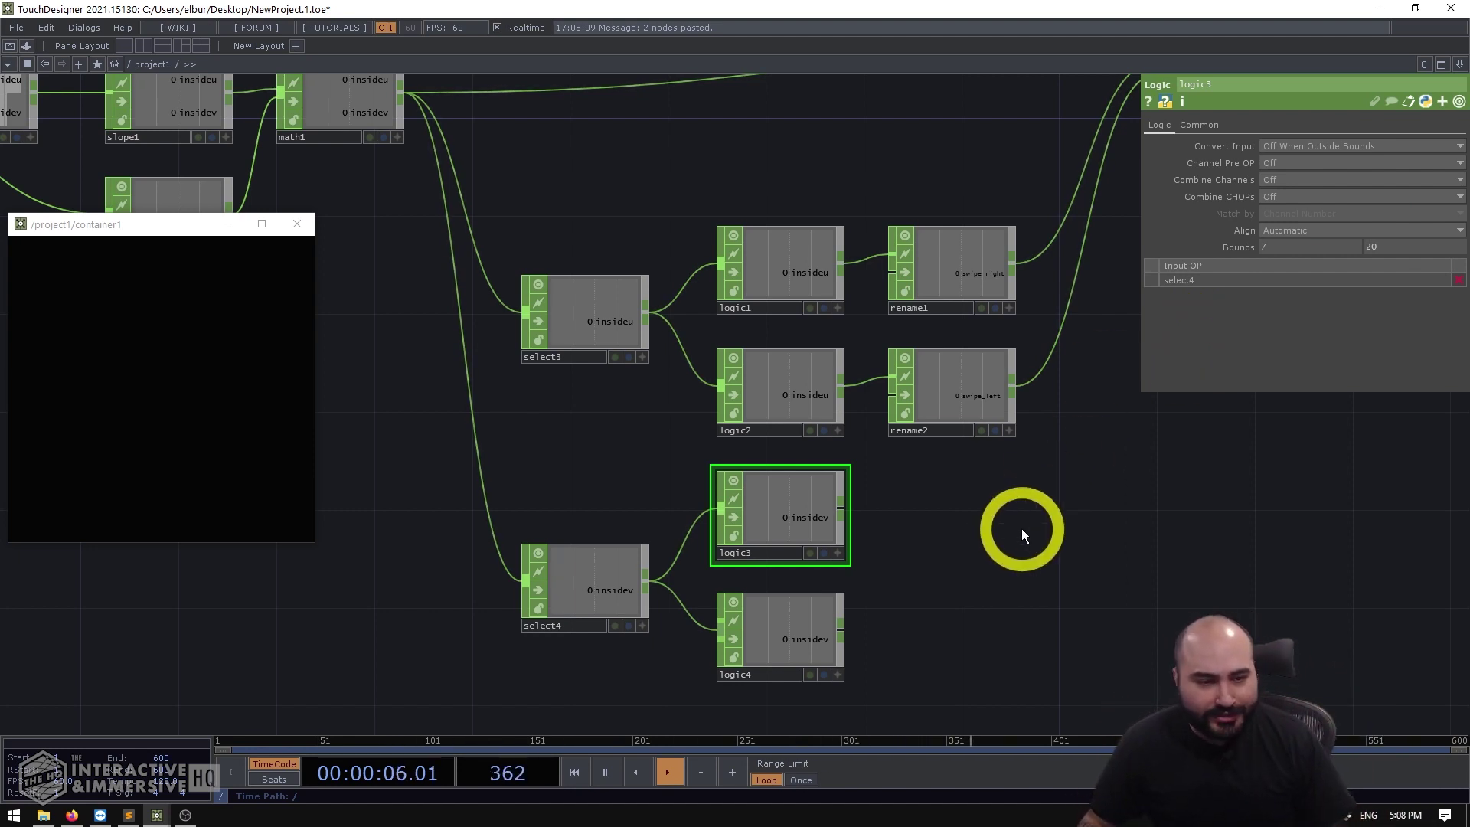
# Step: Duplicate both Rename CHOPs and feed the copies from the third and fourth Logic CHOPs respectively
pyautogui.moveTo(996, 503); pyautogui.dragTo(859, 465)
pyautogui.moveTo(1027, 288); pyautogui.dragTo(810, 131, button='right')
pyautogui.hotkey('ctrl', 'c')
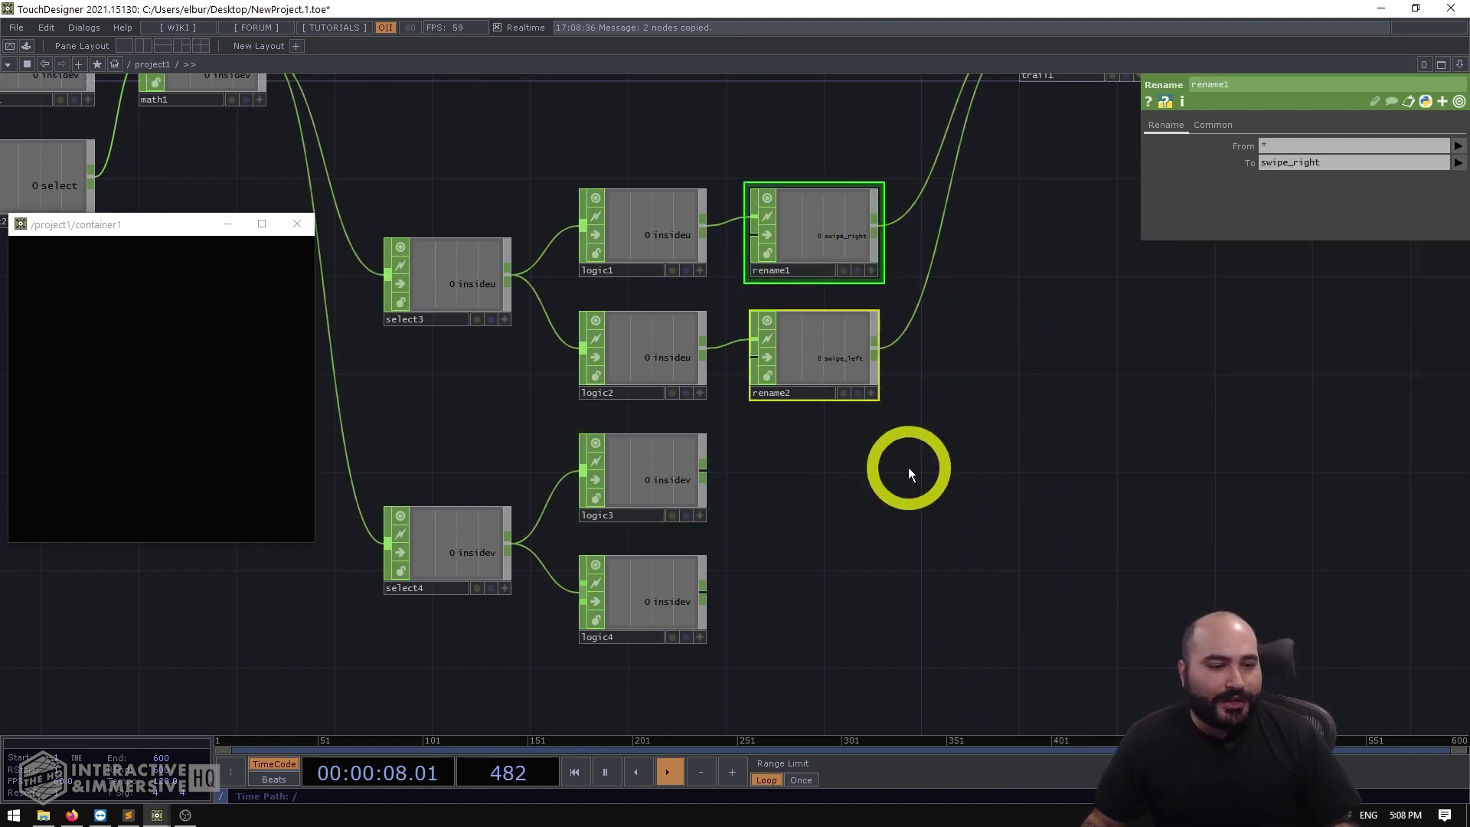
pyautogui.hotkey('ctrl', 'v')
pyautogui.click(857, 480)
pyautogui.moveTo(704, 475); pyautogui.dragTo(733, 461)
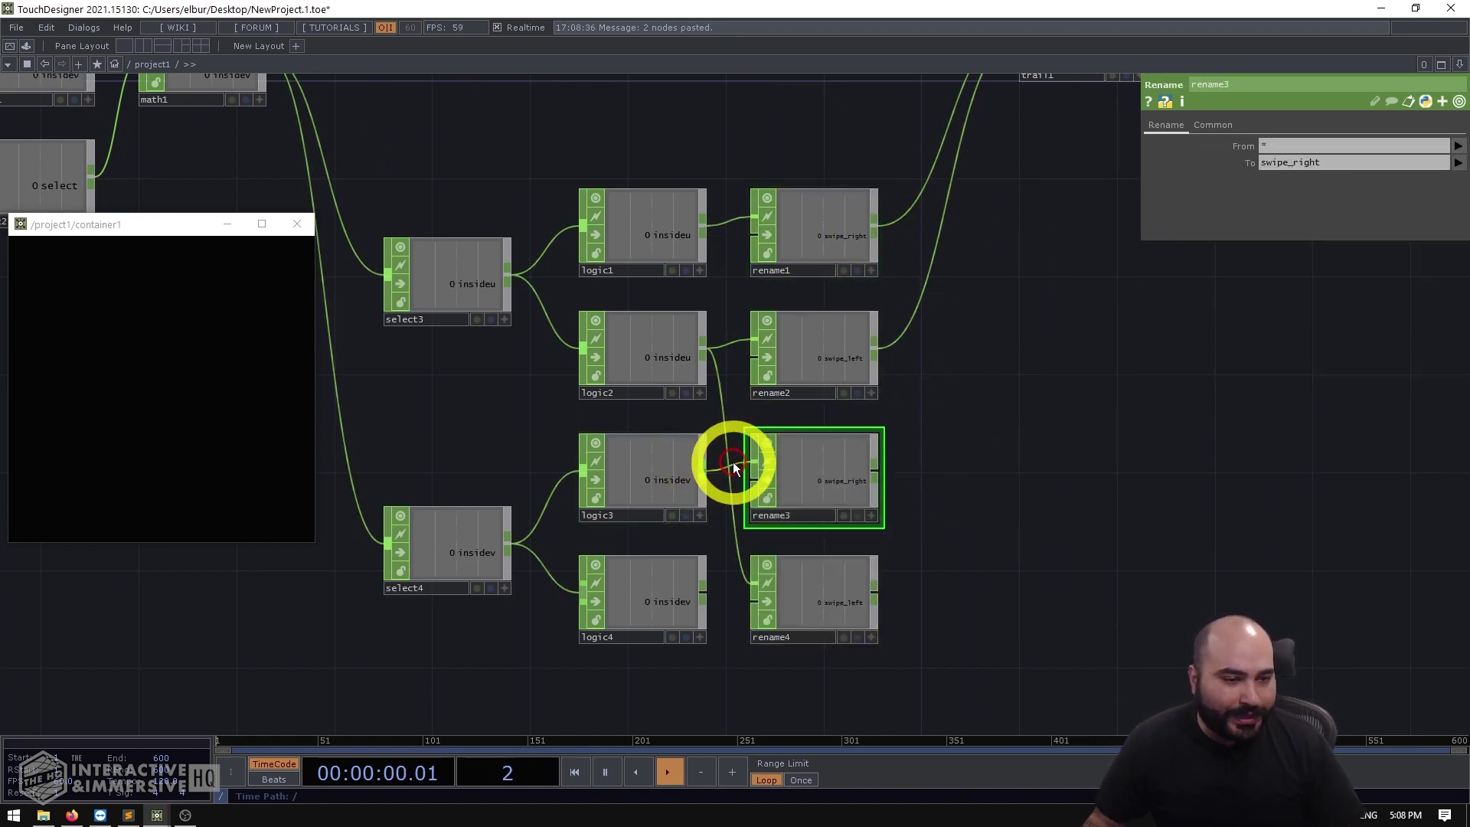
pyautogui.moveTo(709, 582); pyautogui.dragTo(754, 584)
pyautogui.click(614, 464)
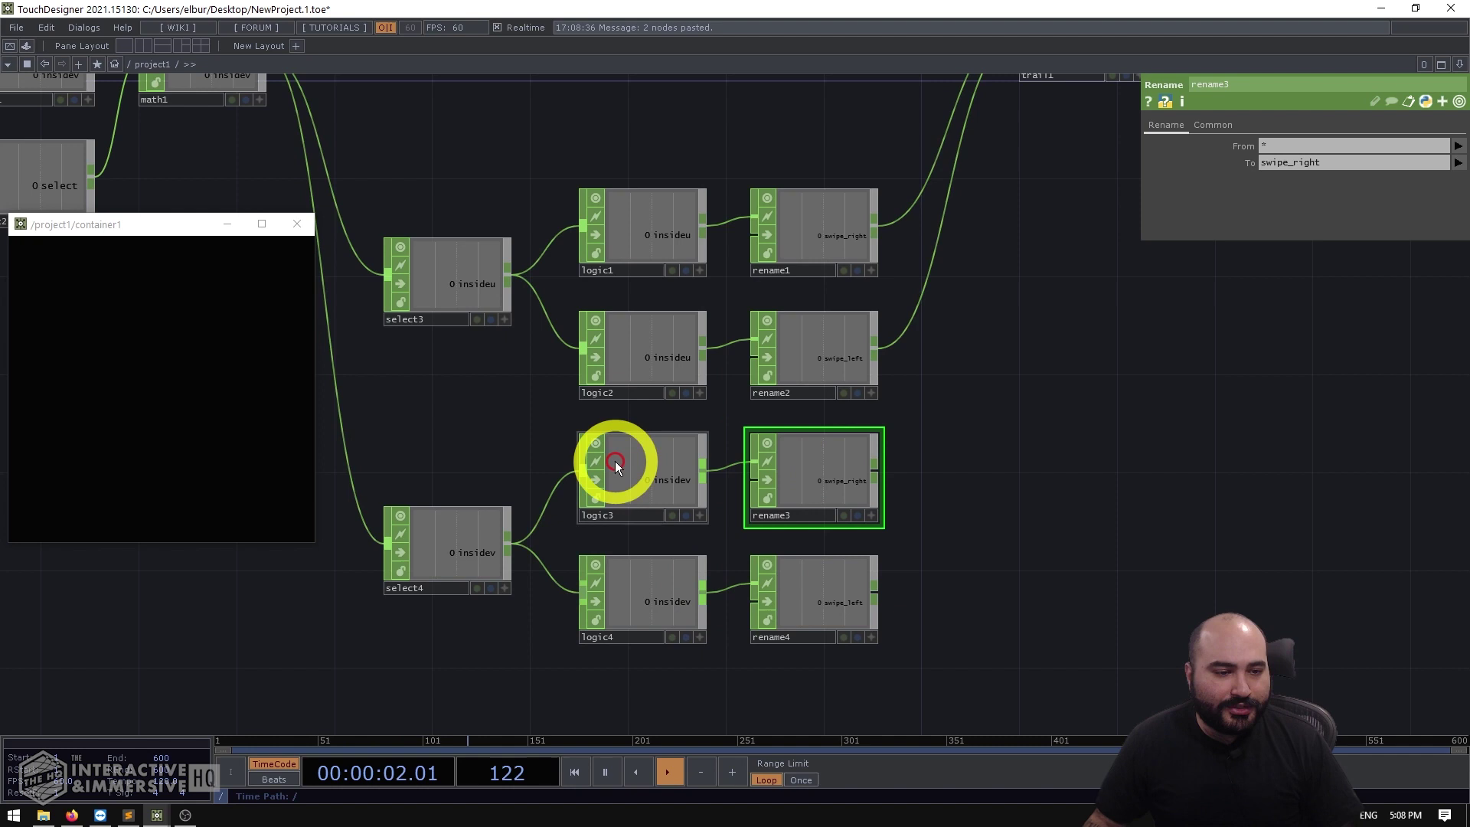
# Step: Set the To name to swipe_up on the Rename CHOP after logic3 and to swipe_down on the one after logic4
pyautogui.click(834, 466)
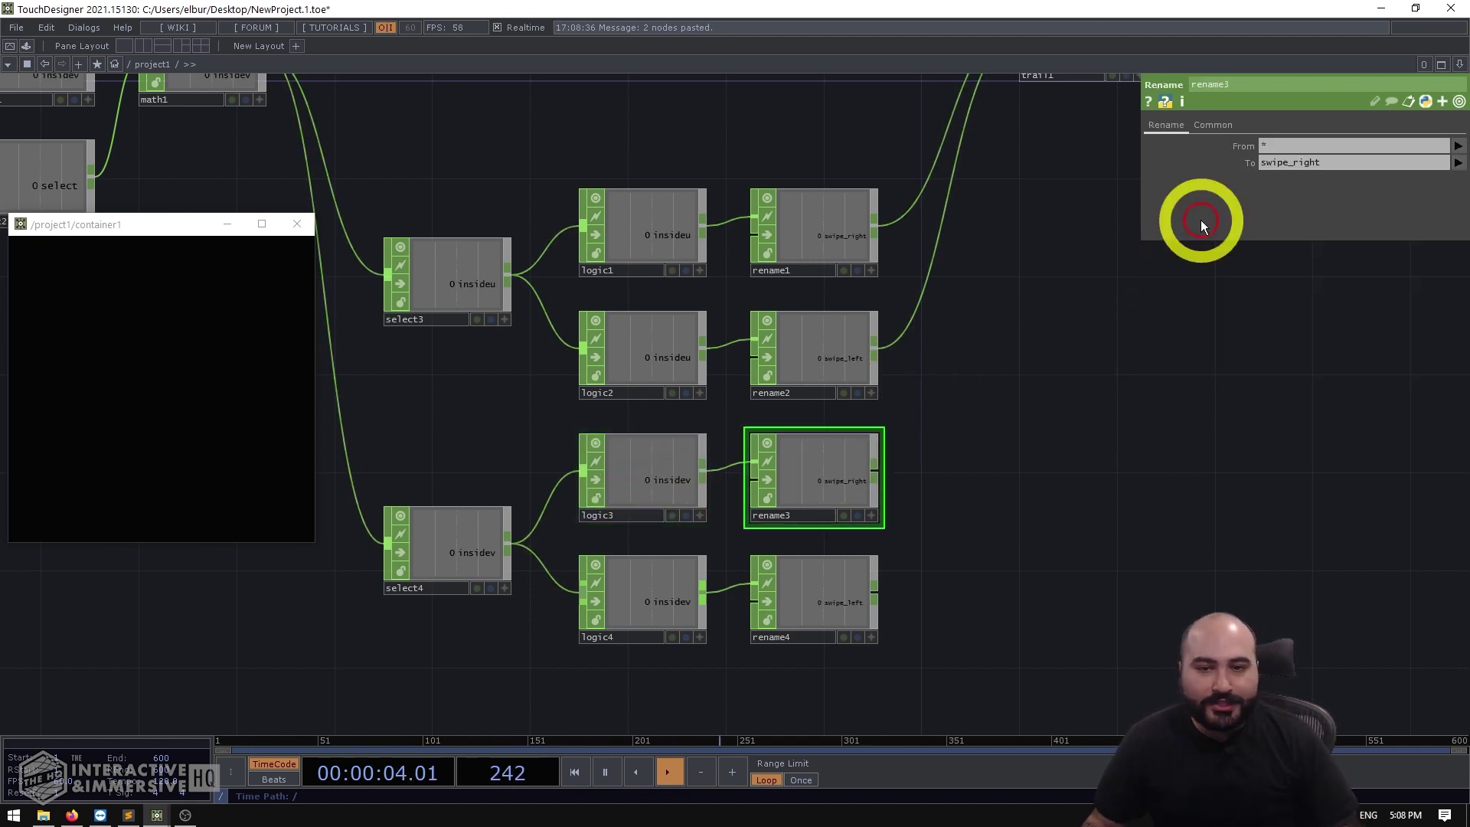
pyautogui.click(1358, 162)
pyautogui.write('swipe_up')
pyautogui.press('Return')
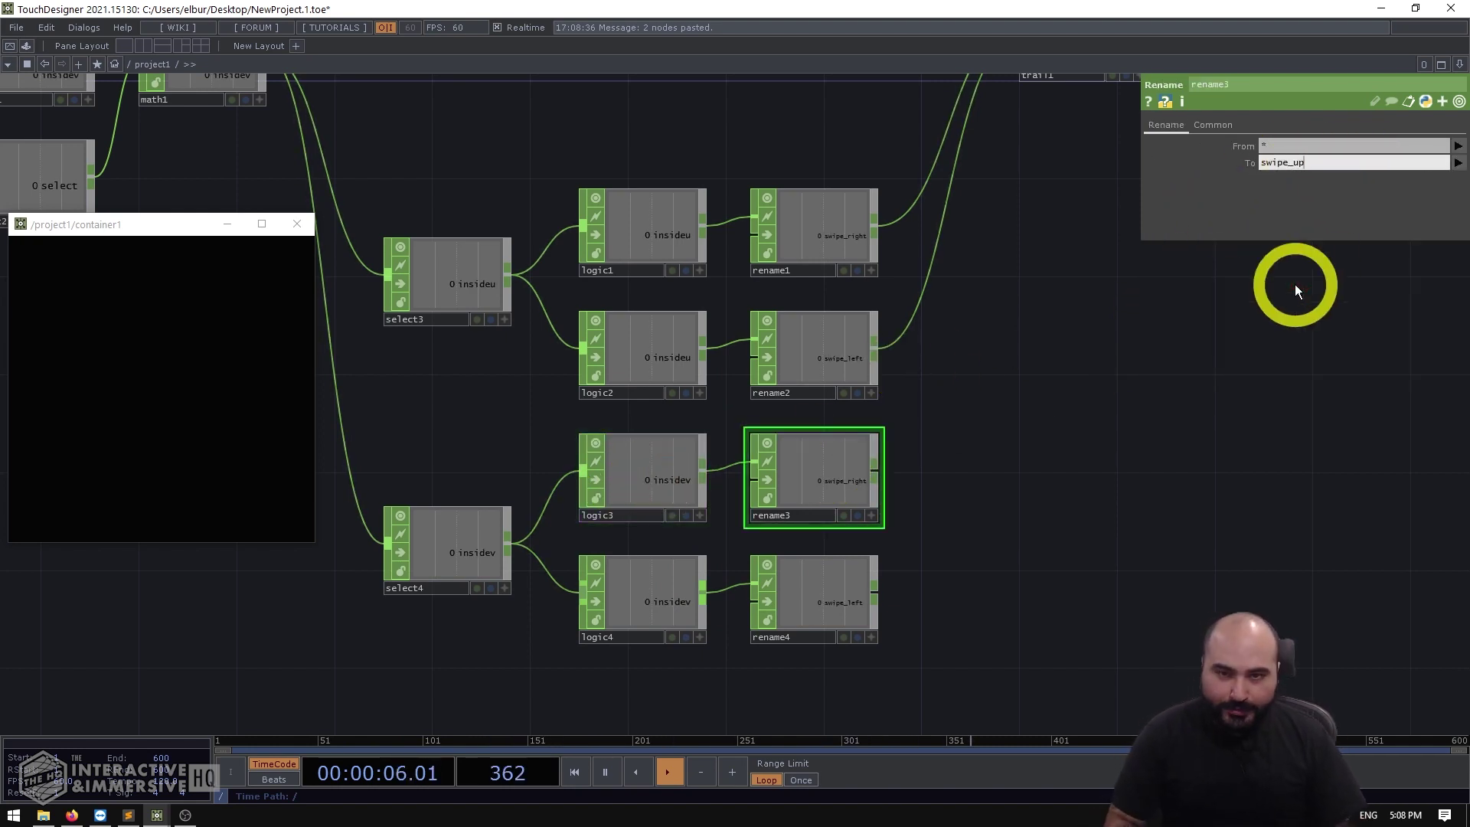
pyautogui.click(846, 619)
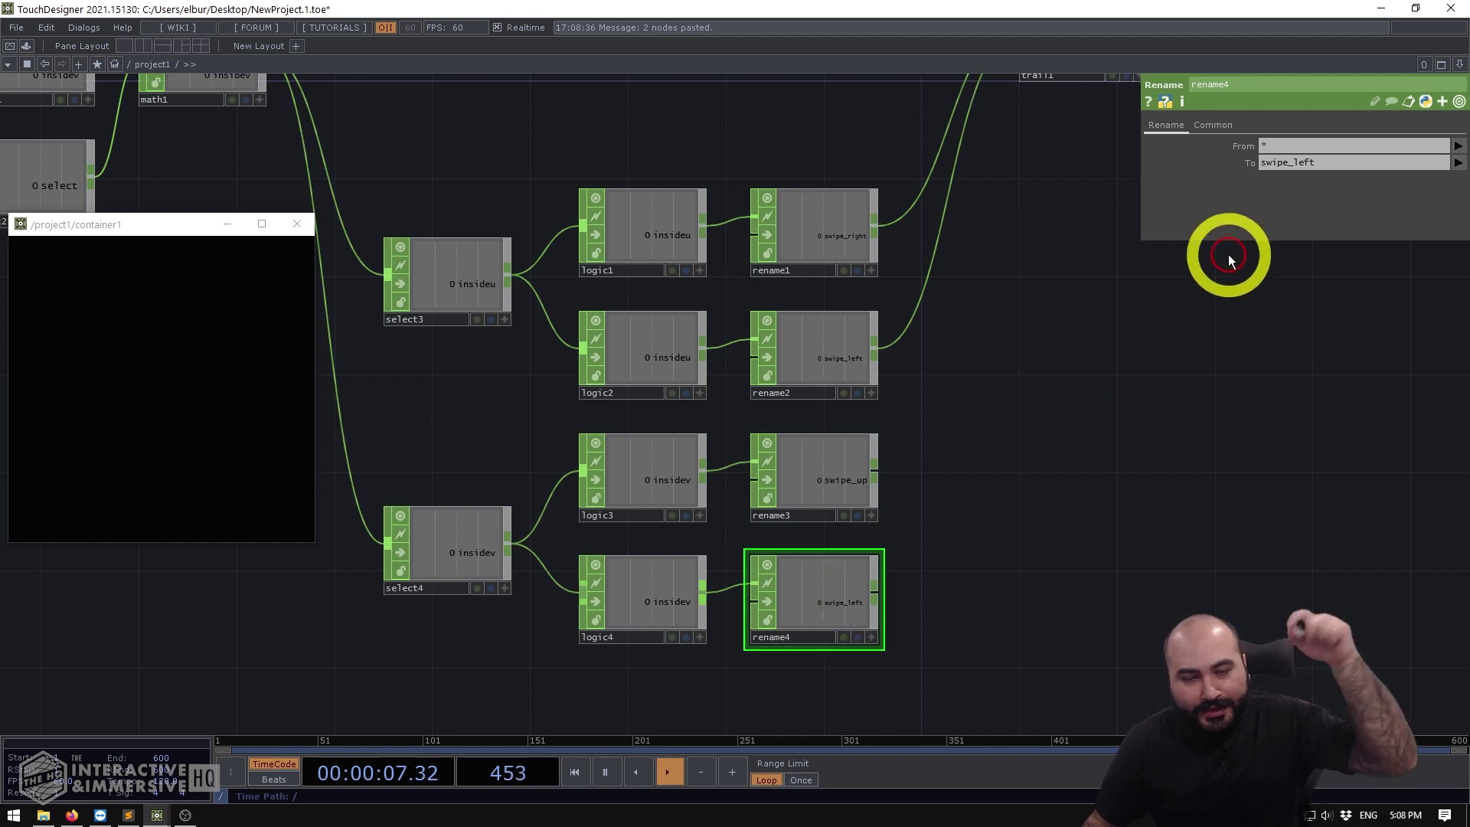
pyautogui.click(1296, 163)
pyautogui.write('swipe_down')
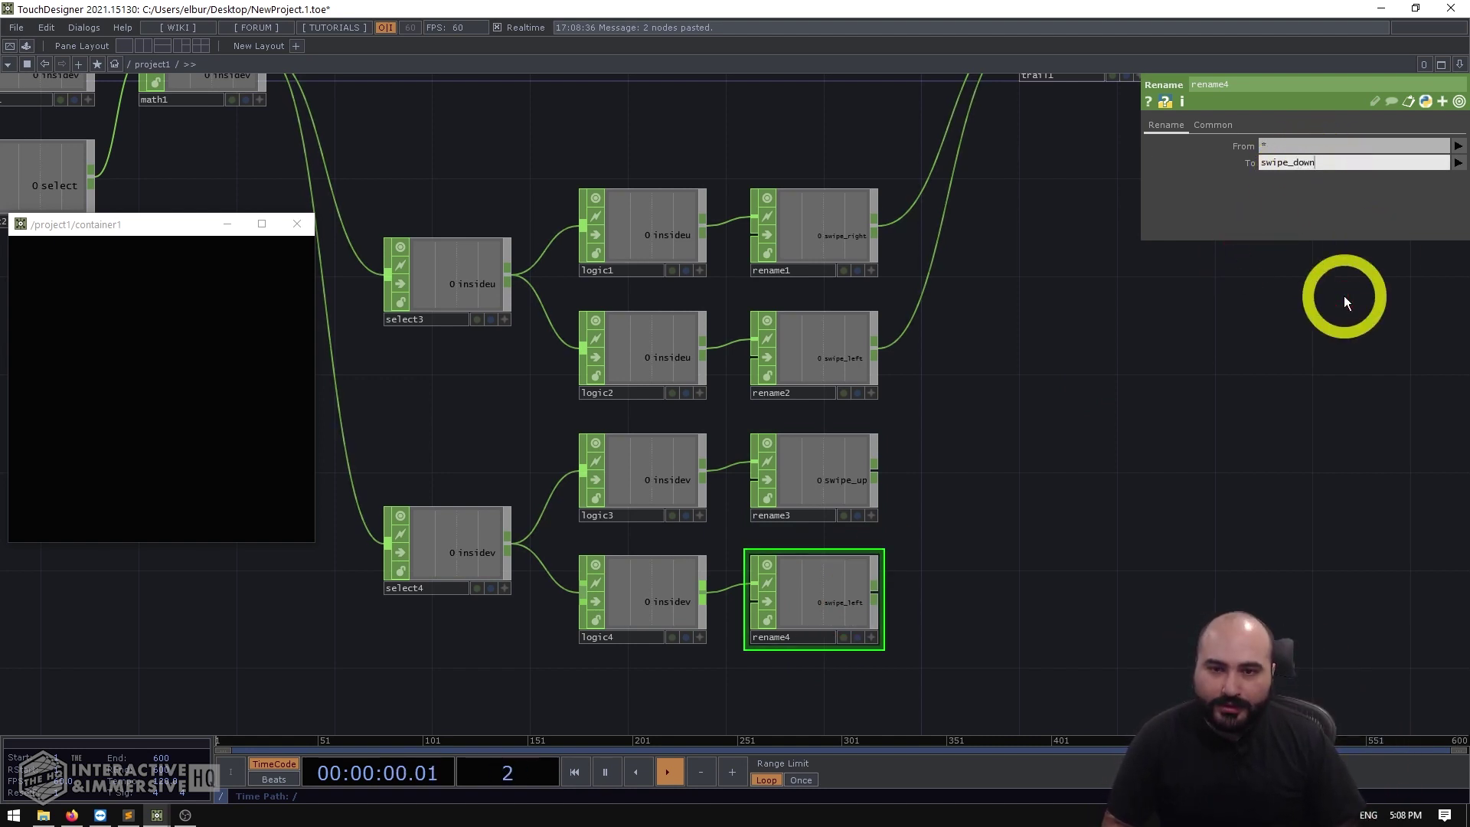
pyautogui.press('Return')
# Step: Move the Trail CHOP farther from the Rename CHOPs, roughly level with the Math CHOP
pyautogui.moveTo(1097, 396); pyautogui.dragTo(956, 576)
pyautogui.scroll(-3, 995, 484)
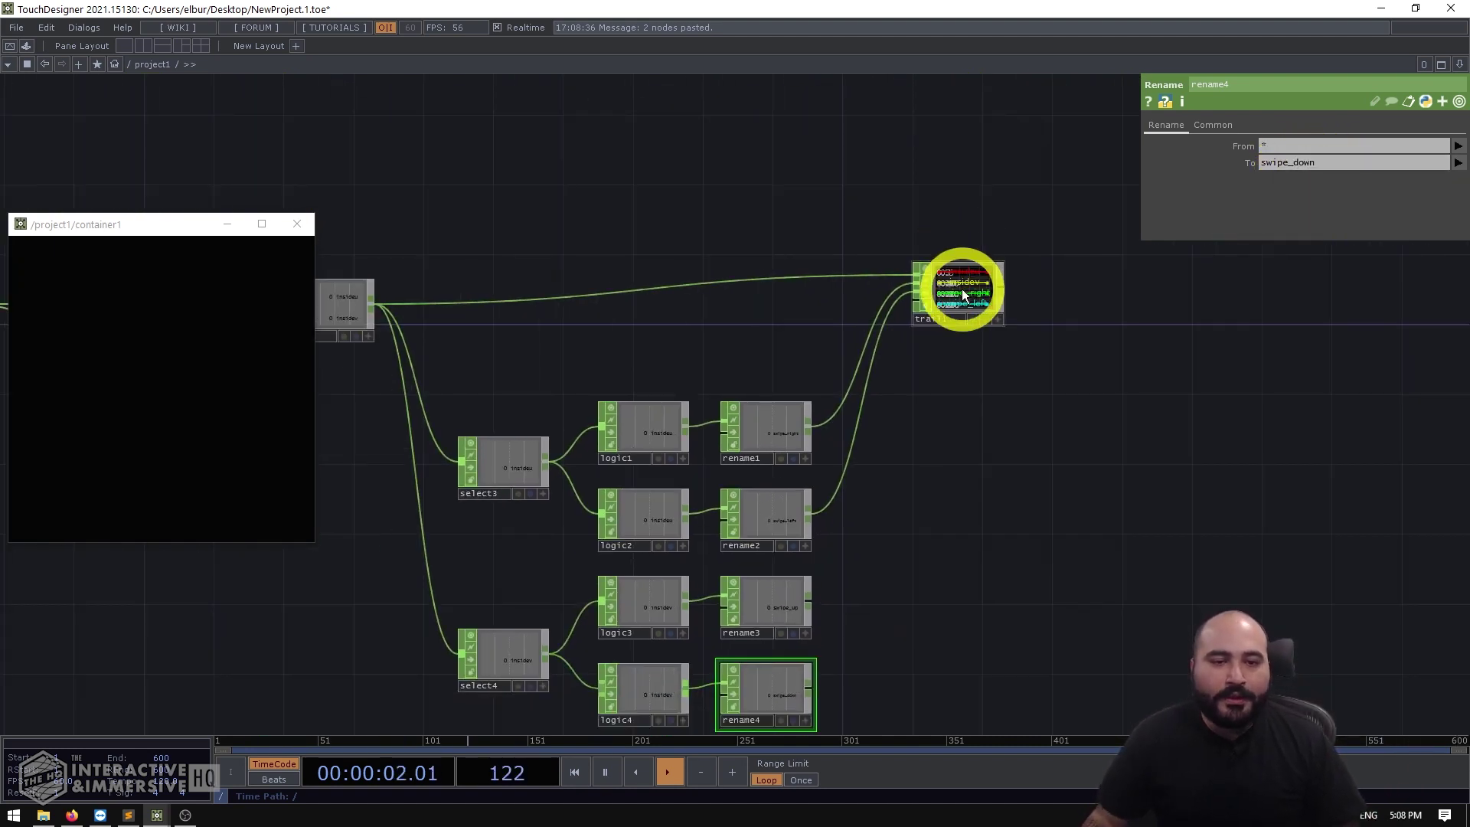
pyautogui.moveTo(961, 296); pyautogui.dragTo(990, 315)
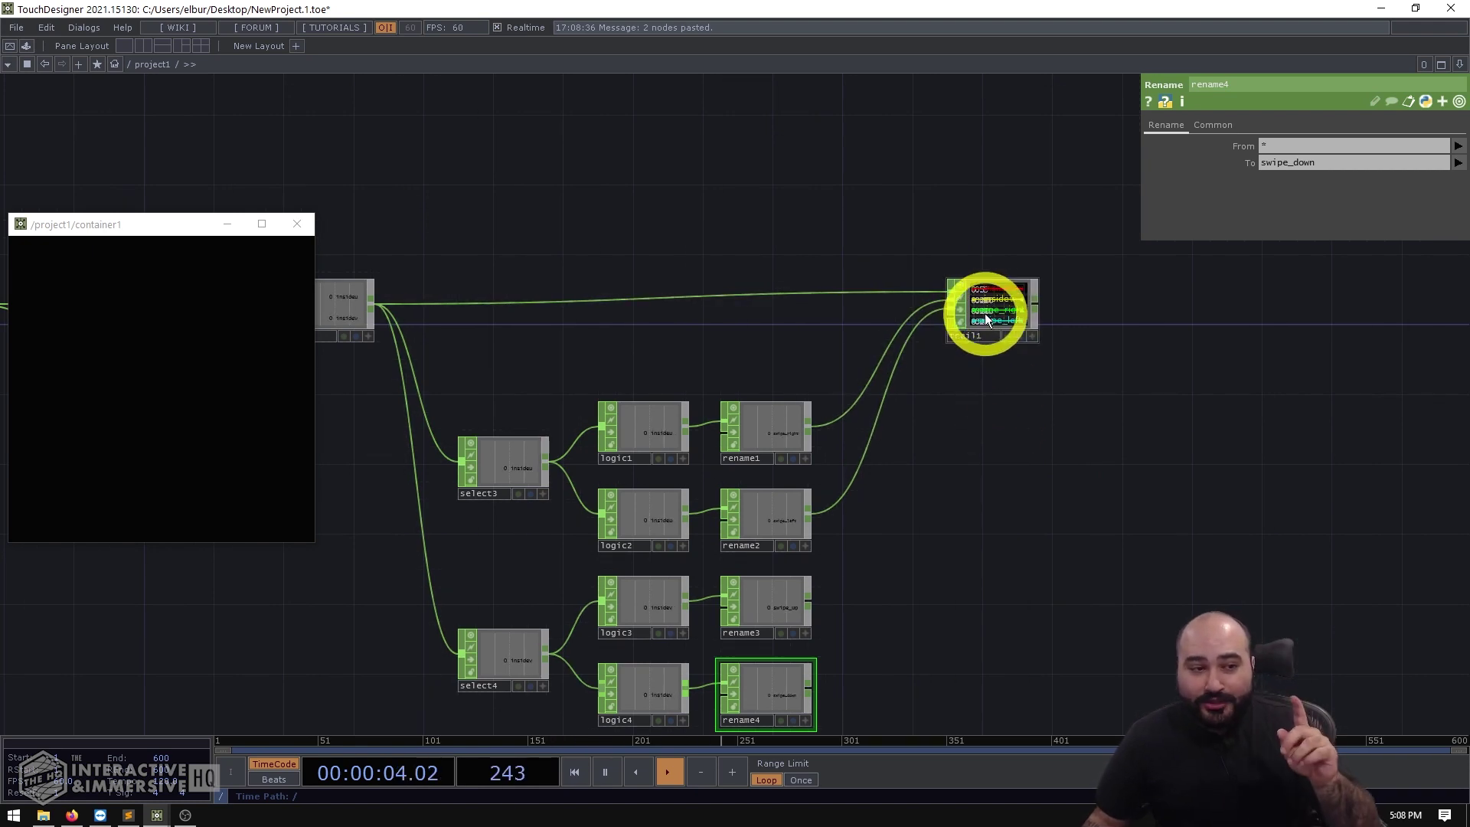
pyautogui.moveTo(1044, 524); pyautogui.dragTo(1092, 472)
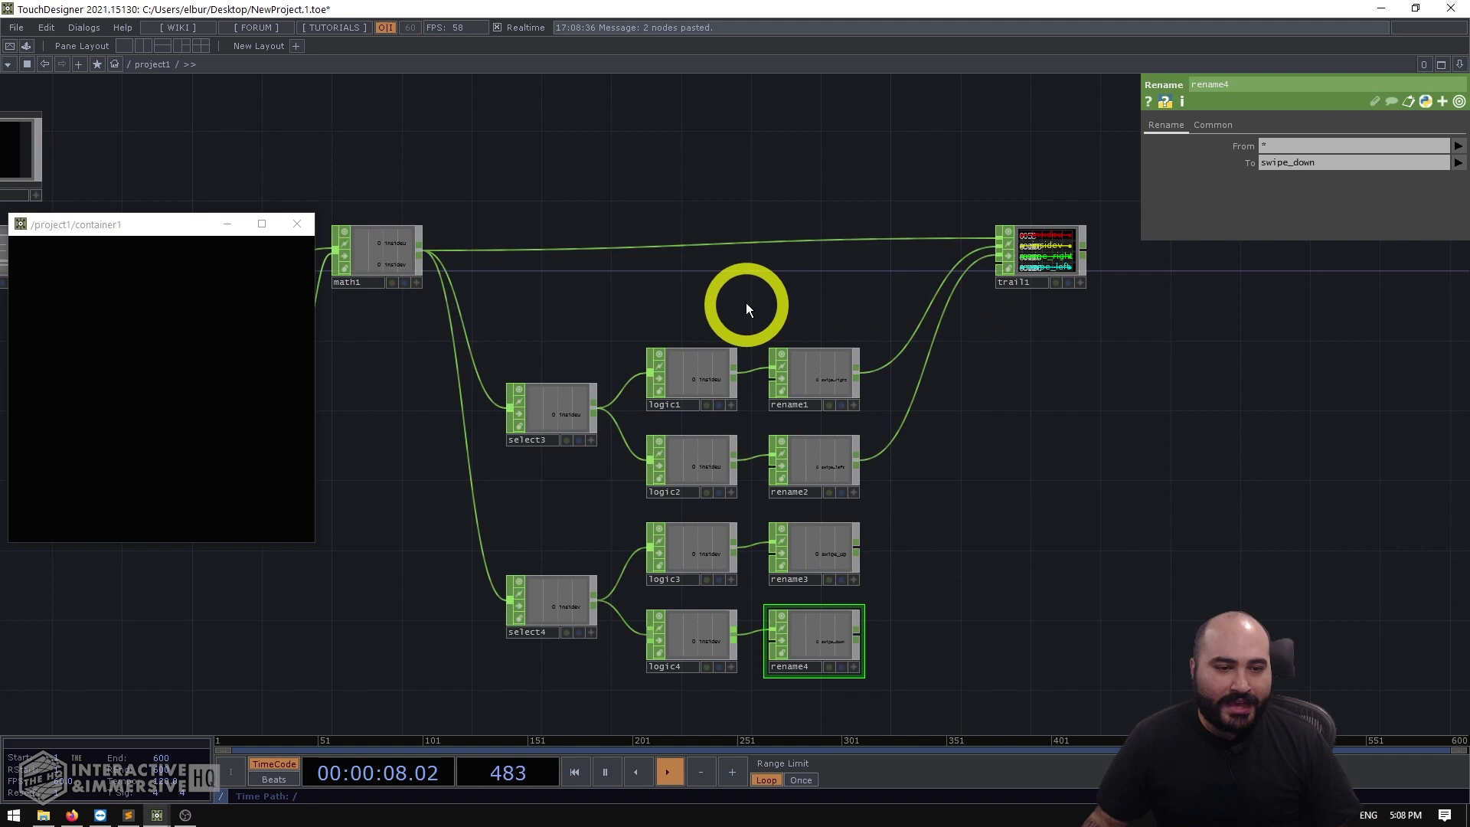
# Step: Disconnect the swipe_right and swipe_left Rename CHOPs from the Trail CHOP
pyautogui.moveTo(746, 303); pyautogui.dragTo(880, 697, button='right')
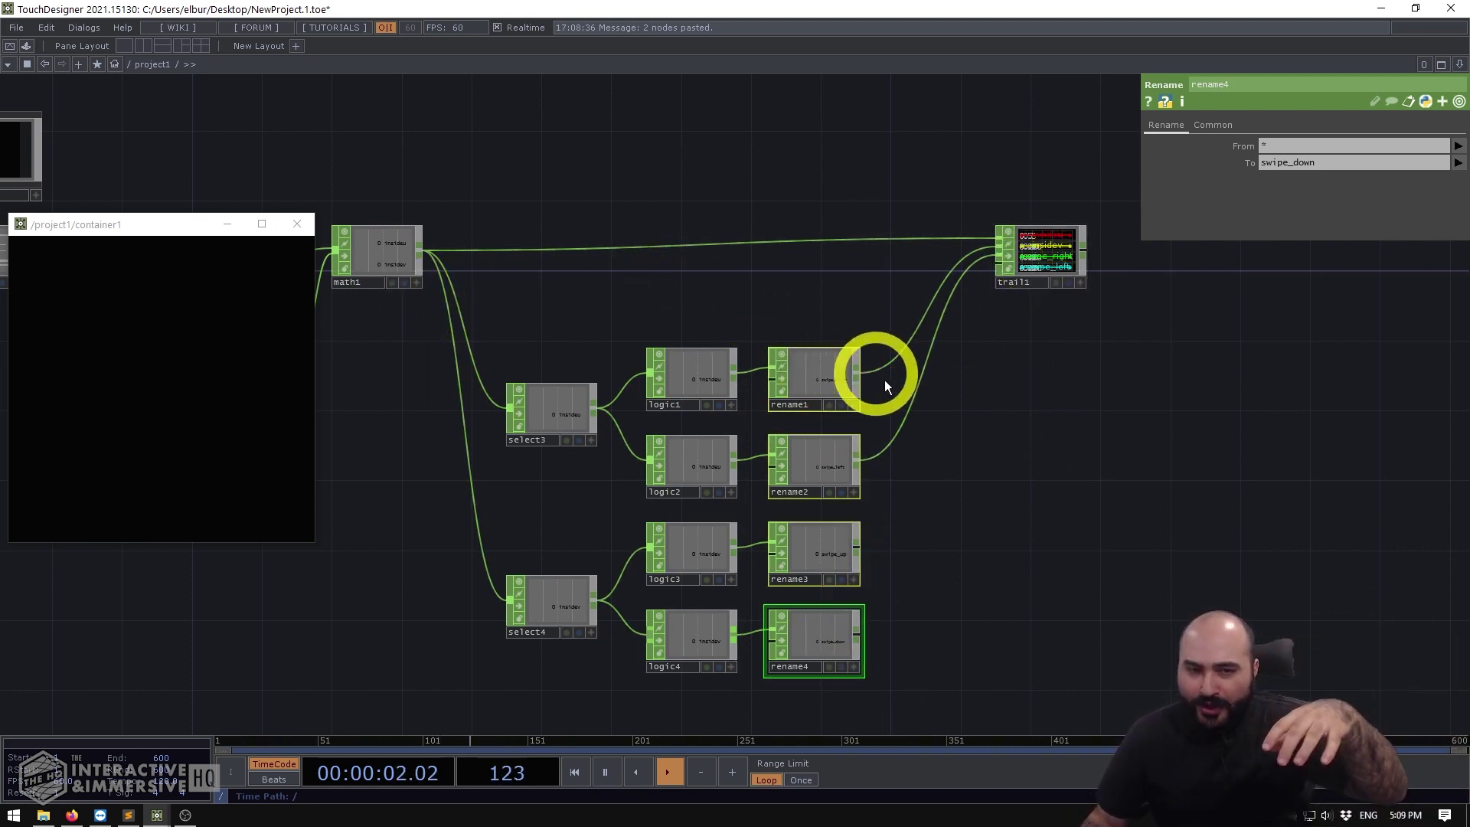
pyautogui.click(994, 416)
pyautogui.rightClick(907, 347)
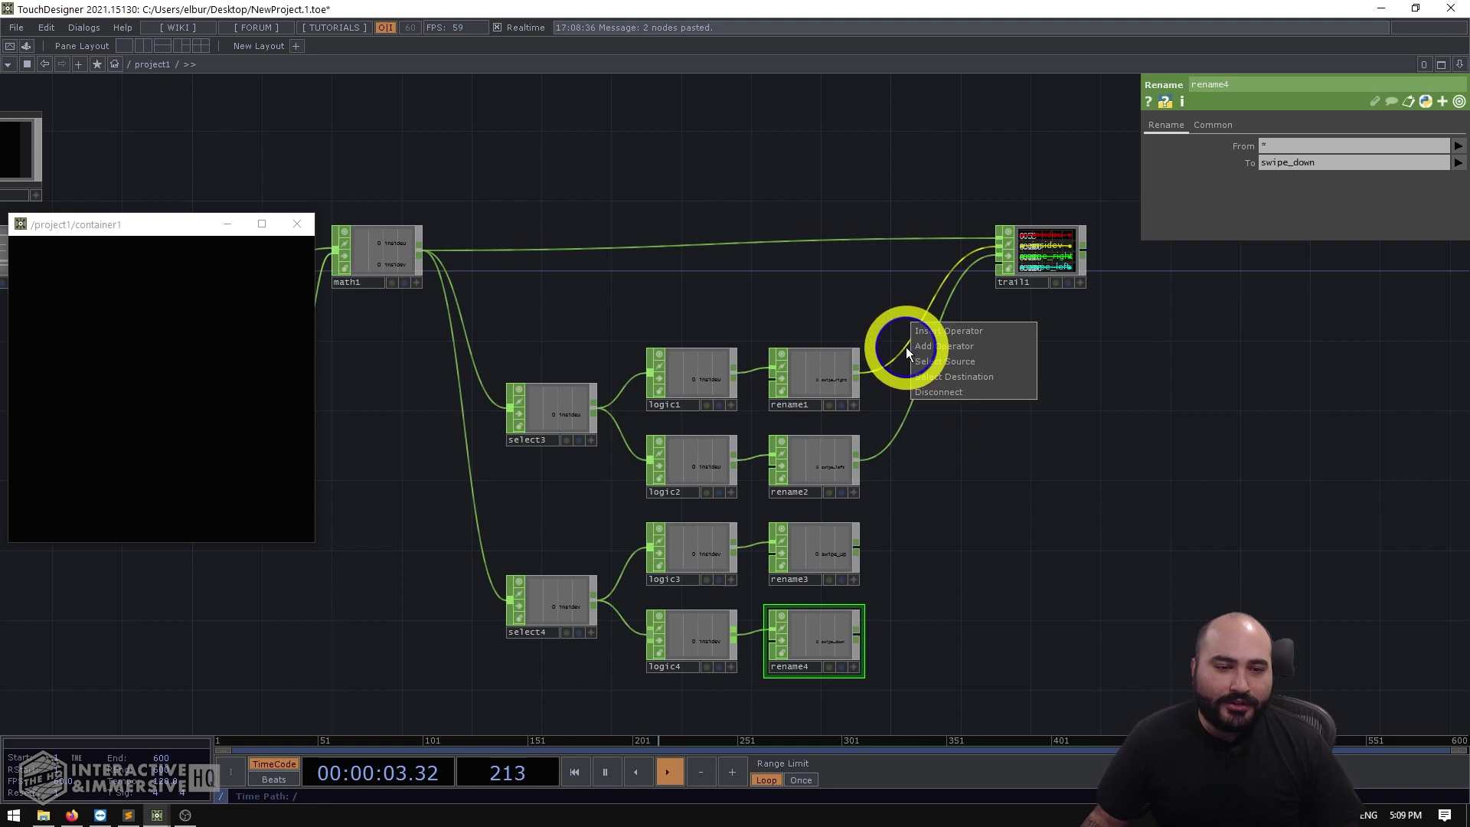
pyautogui.click(920, 392)
pyautogui.rightClick(917, 387)
pyautogui.click(931, 428)
# Step: Add a Merge CHOP in the space beyond the four Rename CHOPs
pyautogui.press('Tab')
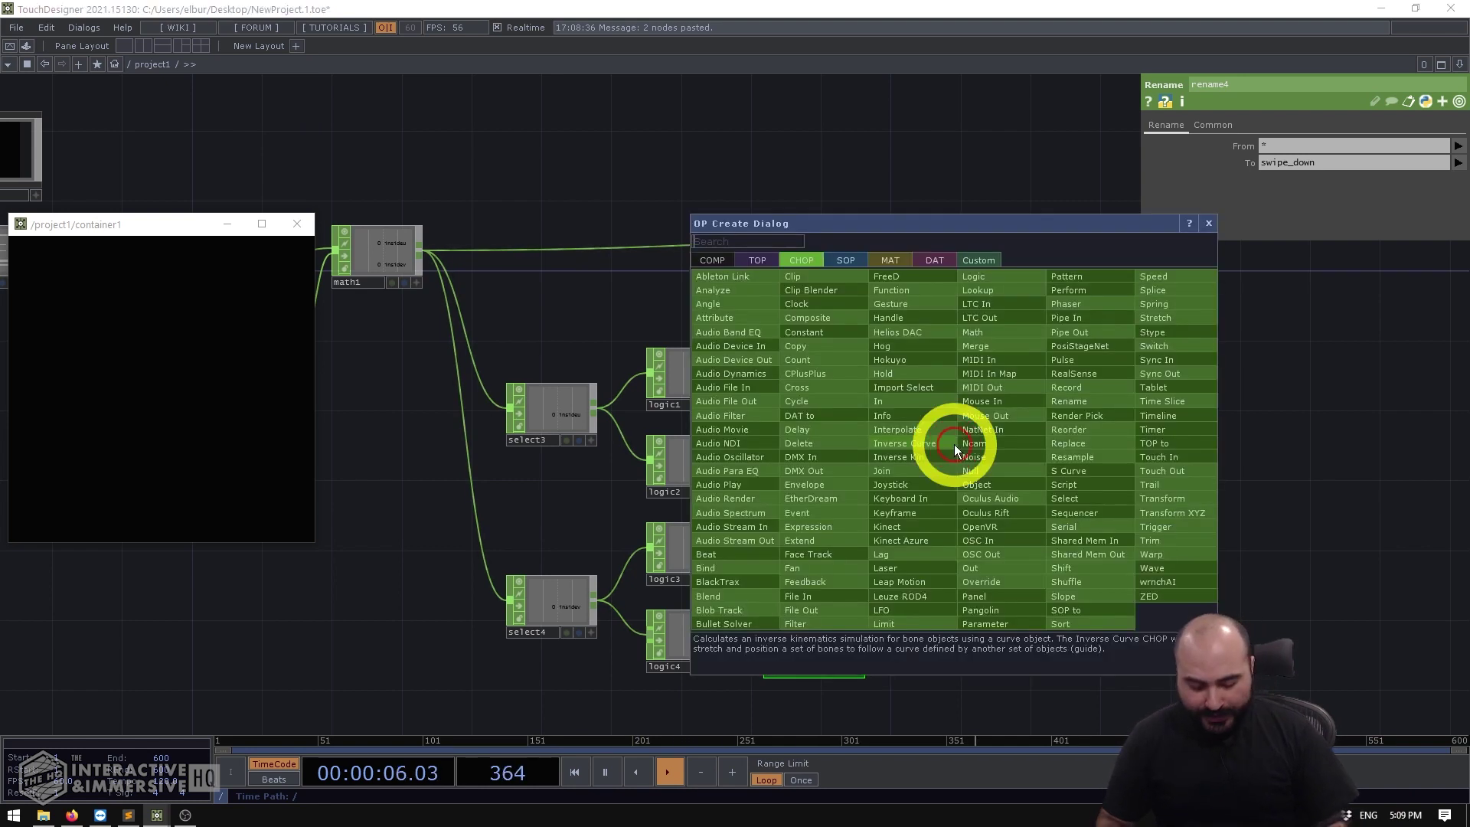
pyautogui.write('merge')
pyautogui.press('Return')
pyautogui.click(972, 471)
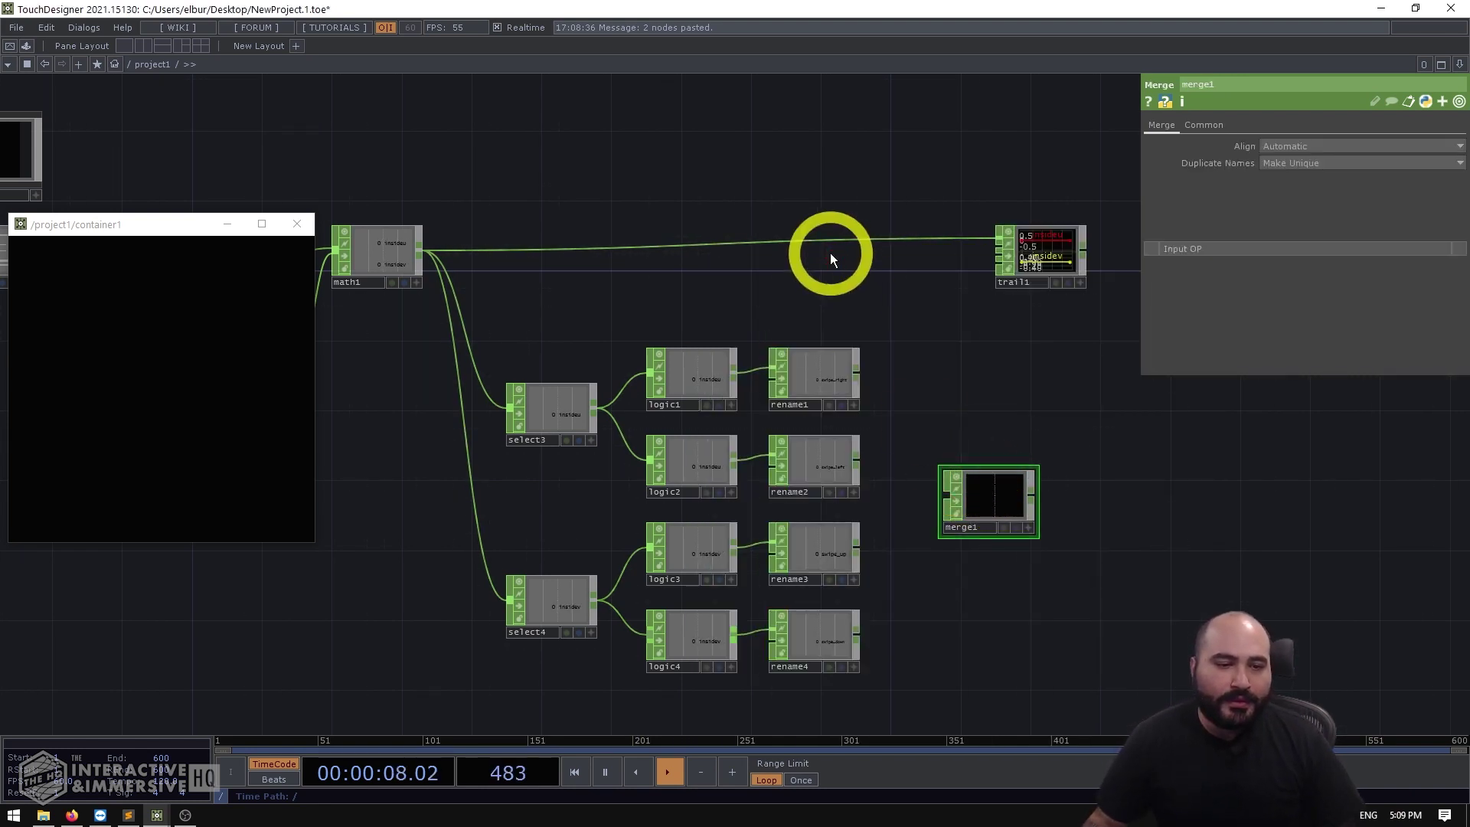
# Step: Connect all four Rename CHOPs into the Merge CHOP and wire its output to the Trail CHOP's second input
pyautogui.moveTo(838, 370); pyautogui.dragTo(818, 691, button='right')
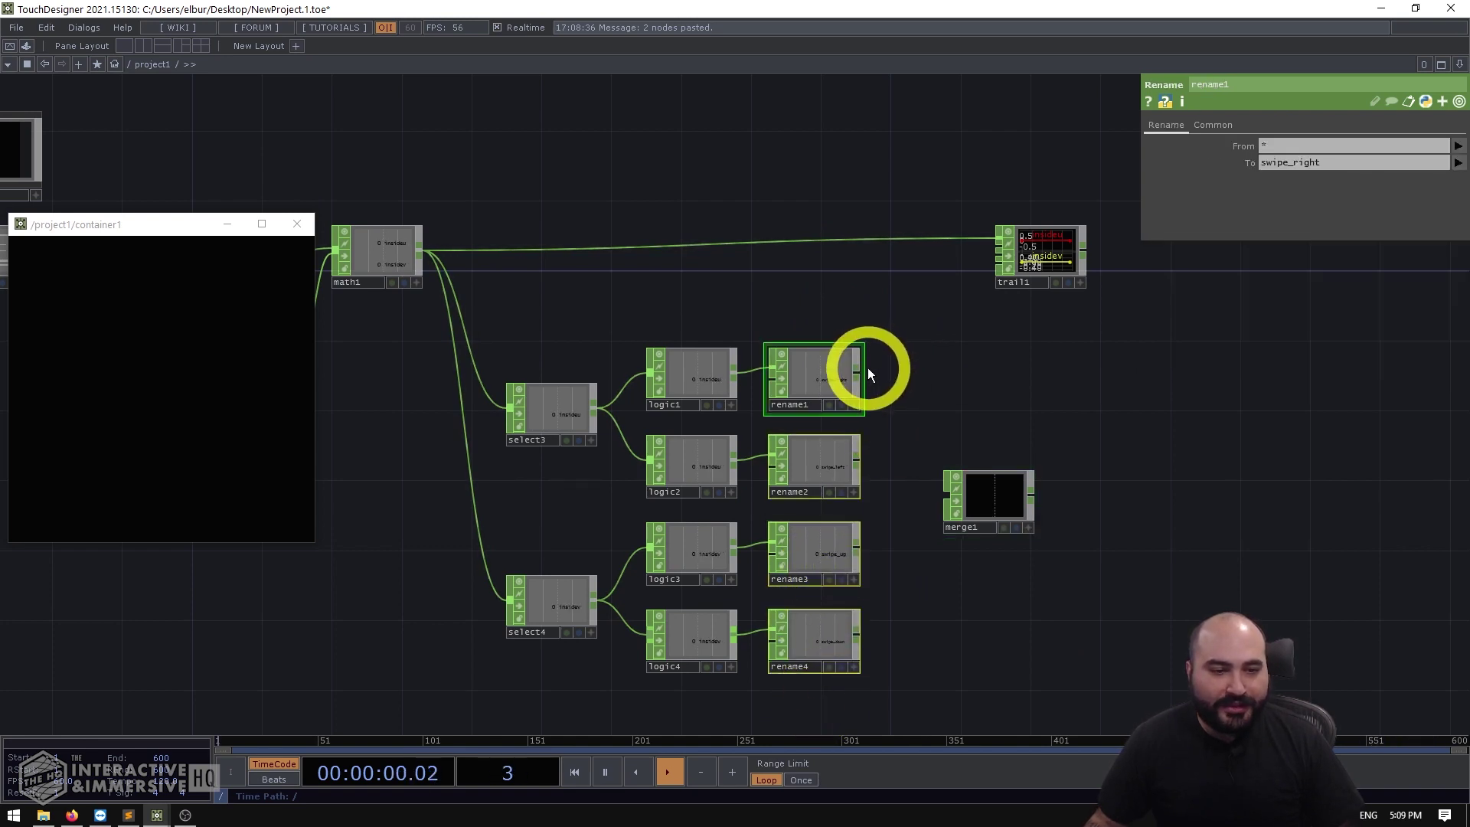
pyautogui.moveTo(859, 374); pyautogui.dragTo(912, 252)
pyautogui.scroll(5, 996, 499)
pyautogui.moveTo(1035, 337); pyautogui.dragTo(997, 698)
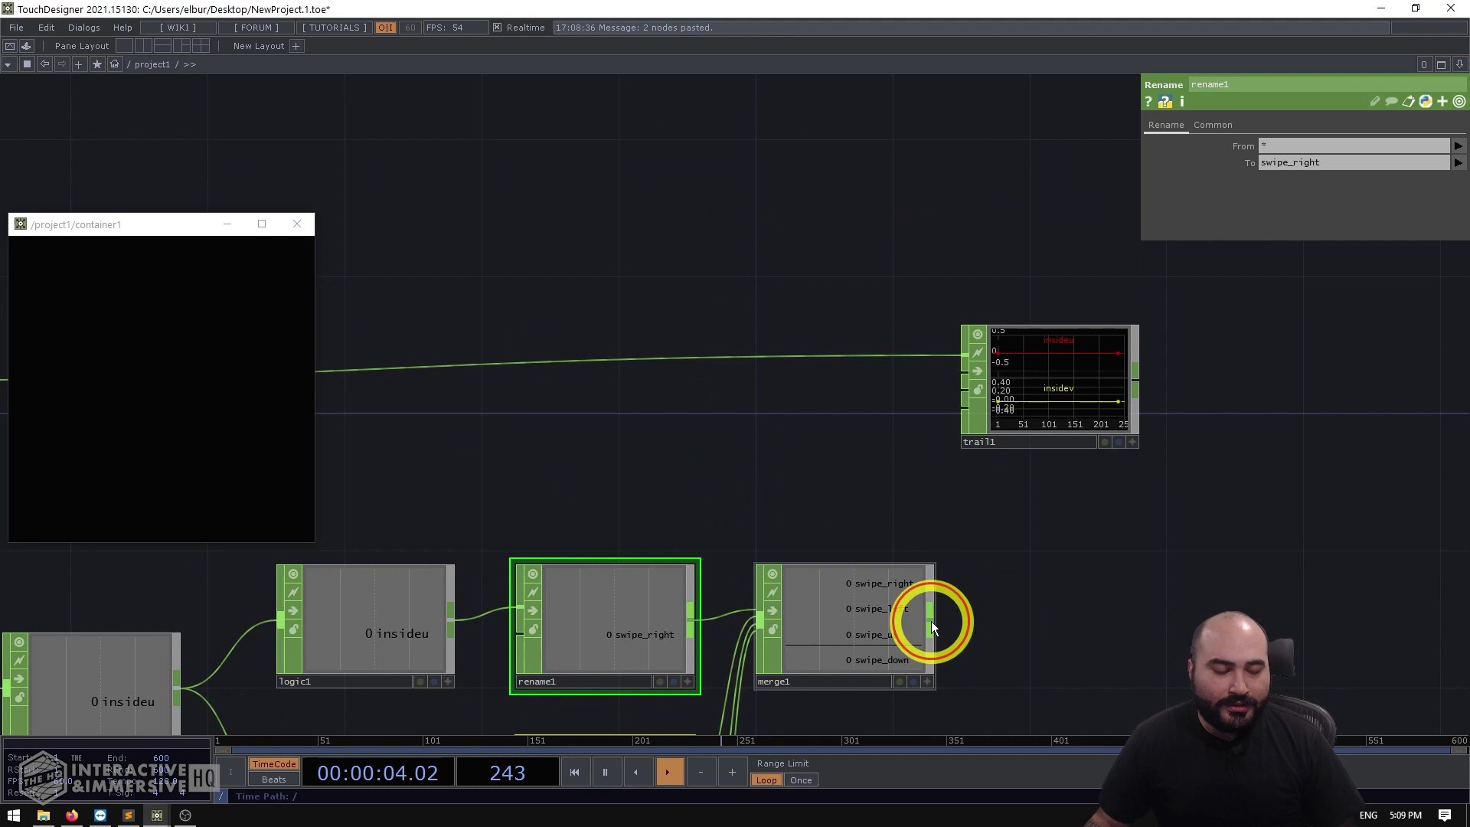
pyautogui.moveTo(931, 622); pyautogui.dragTo(958, 366)
# Step: Swipe right, left, up and down in the container window and examine the four swipe channels in the Trail CHOP
pyautogui.scroll(5, 1145, 337)
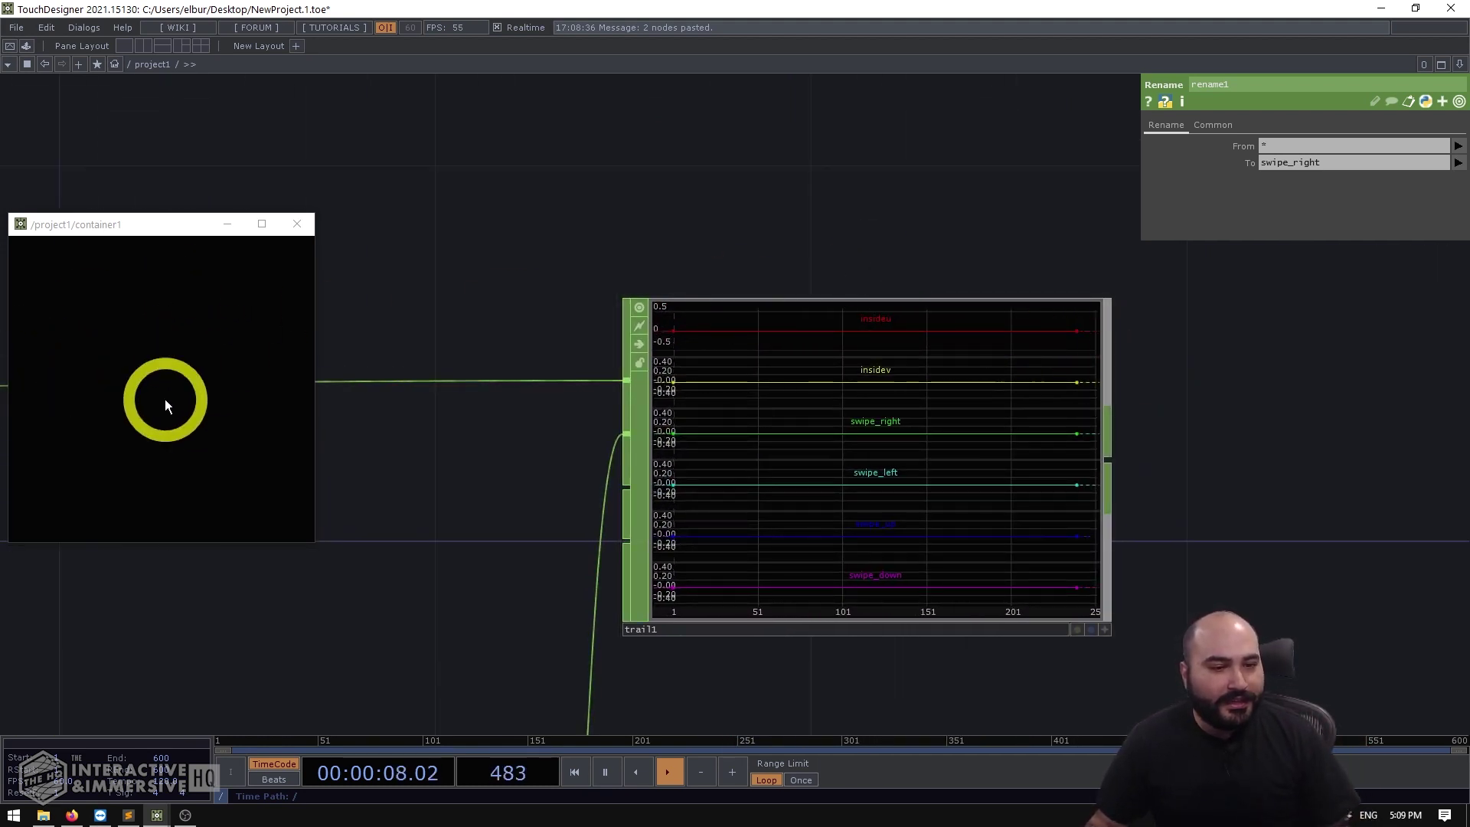
pyautogui.click(135, 383)
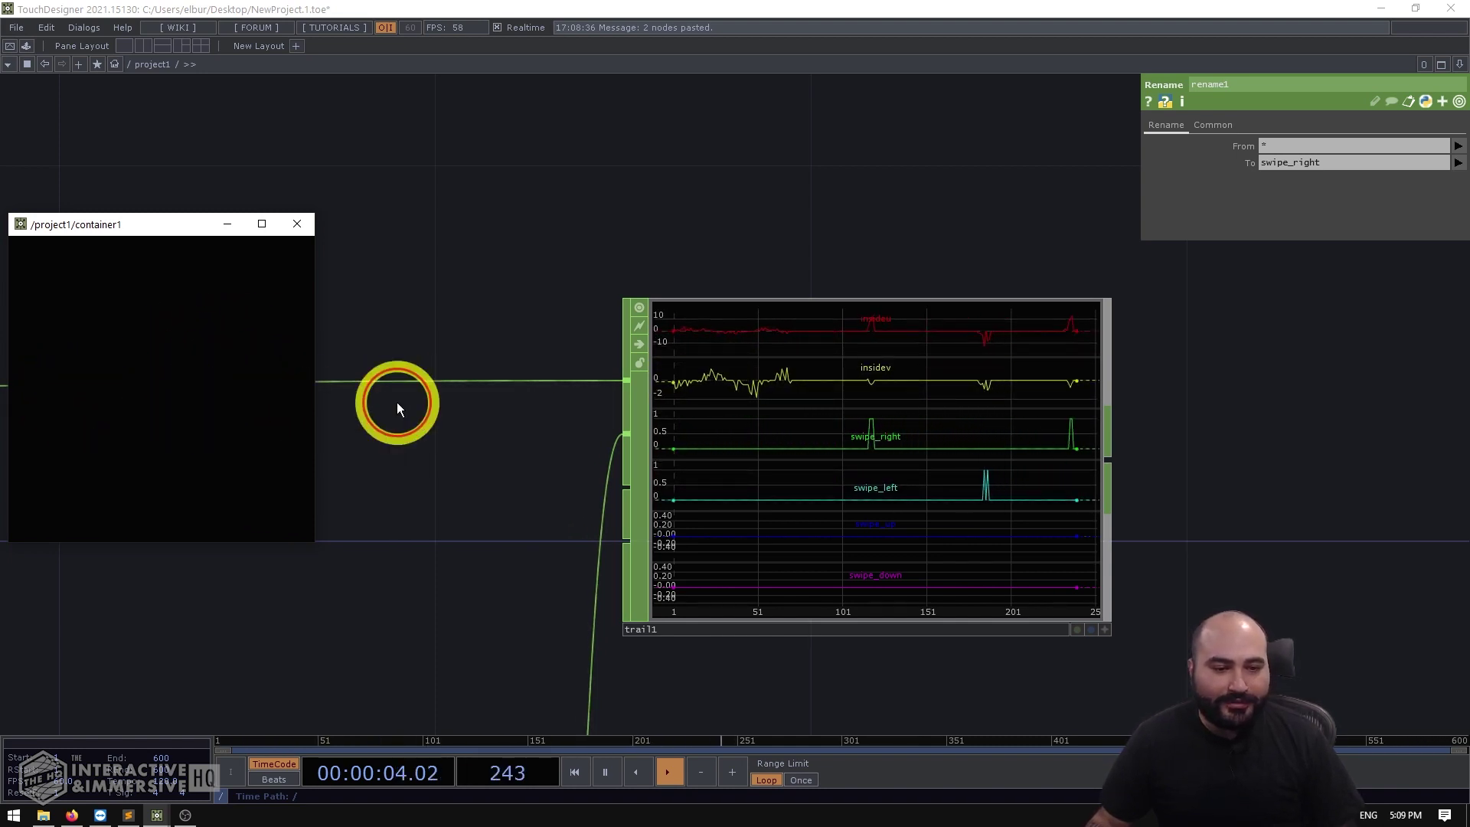
pyautogui.click(193, 429)
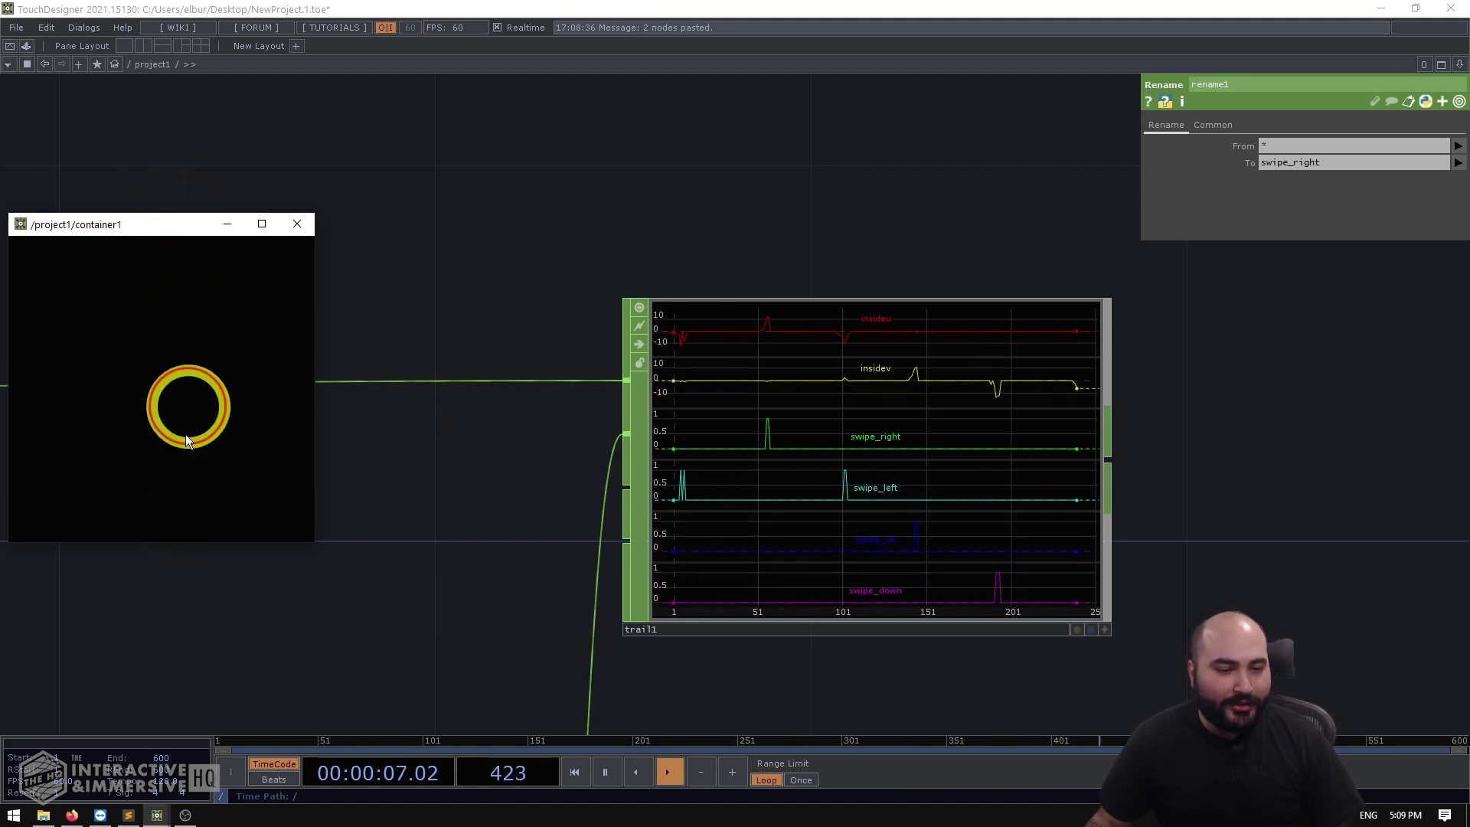
# Step: Swipe in the container window again and examine the swipe channel values in the Merge CHOP
pyautogui.scroll(-3, 957, 582)
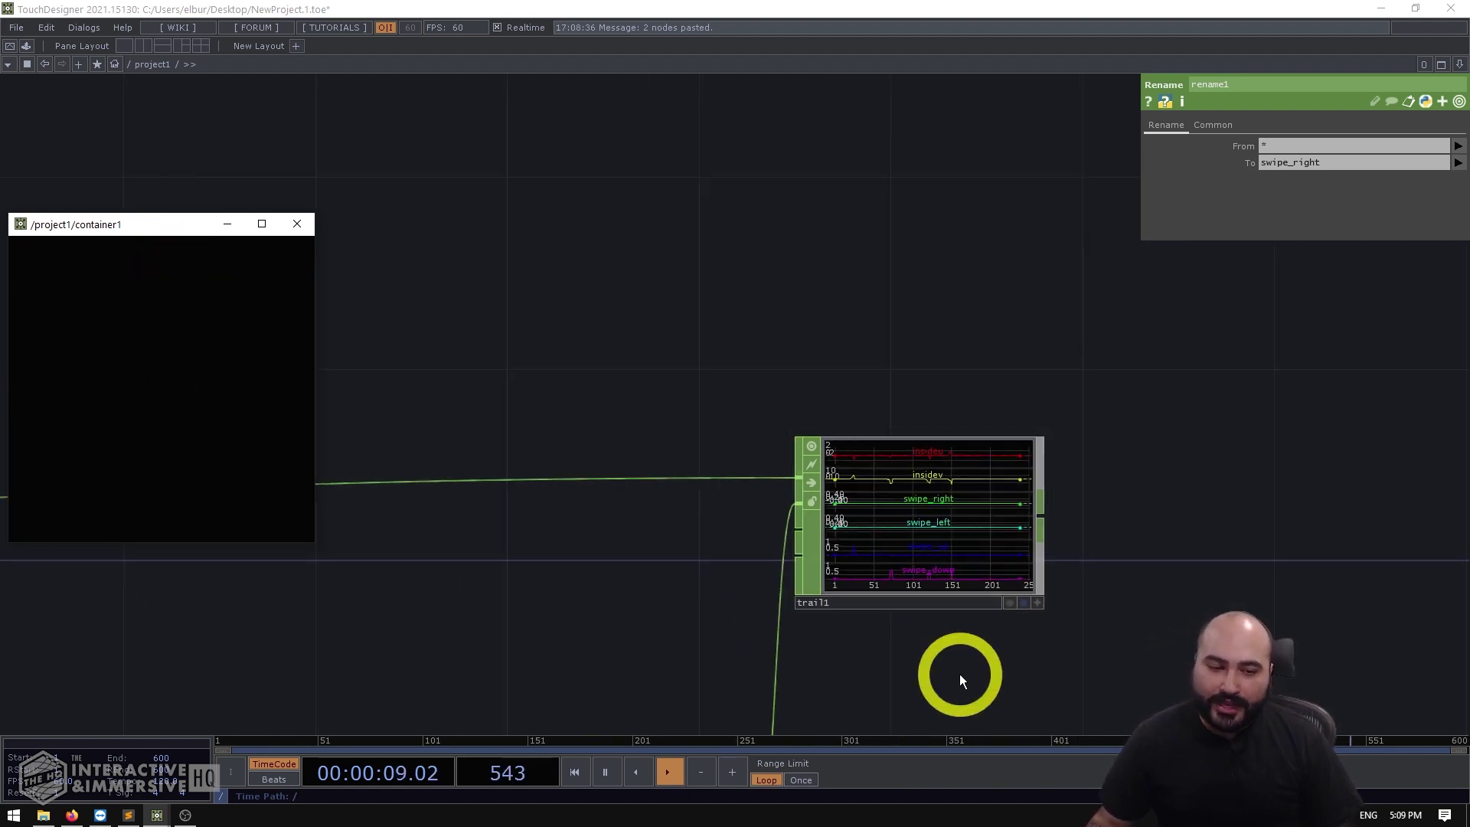
pyautogui.scroll(5, 916, 463)
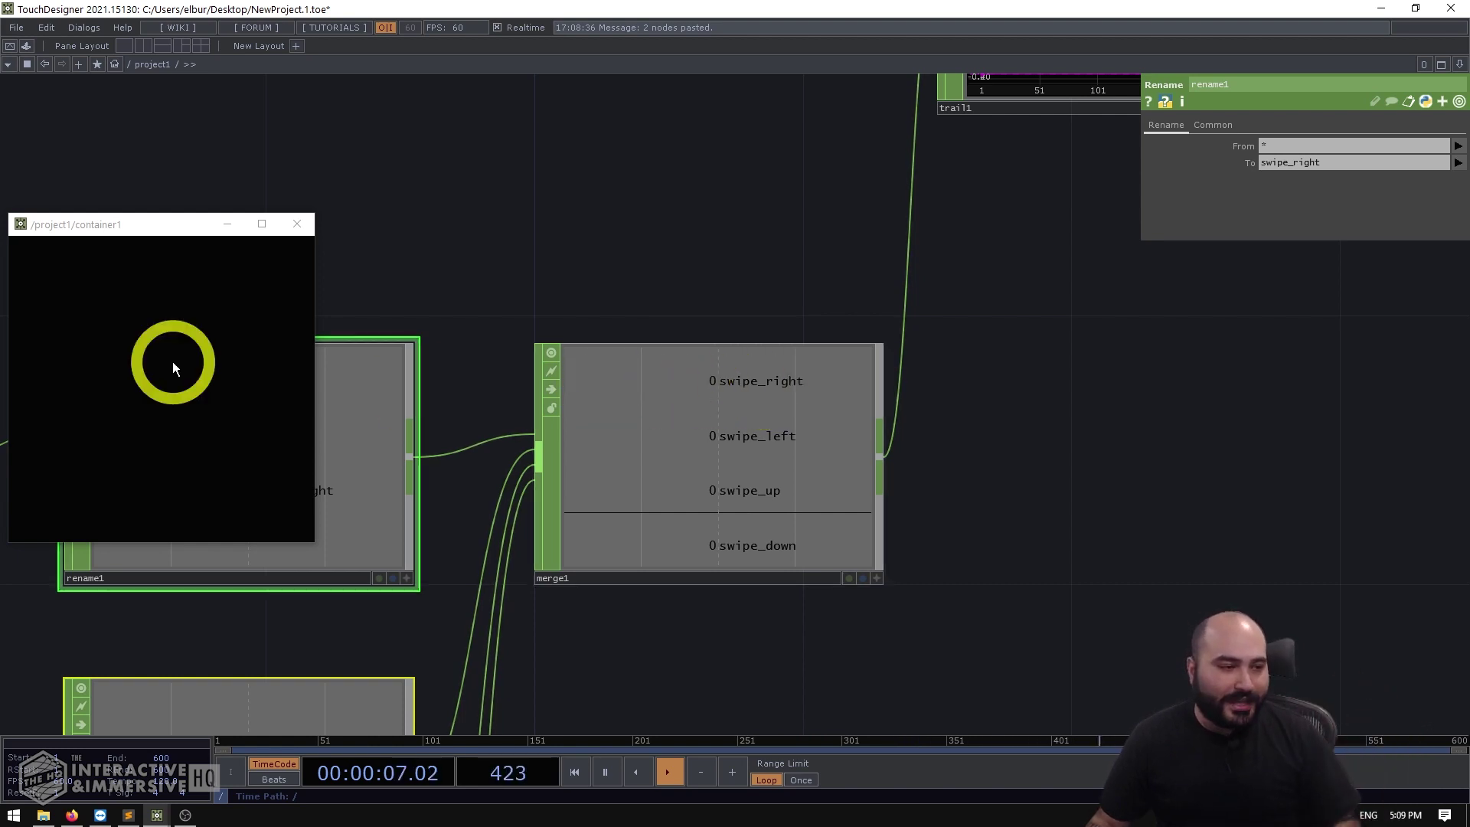
pyautogui.click(114, 396)
pyautogui.moveTo(113, 397); pyautogui.dragTo(100, 405)
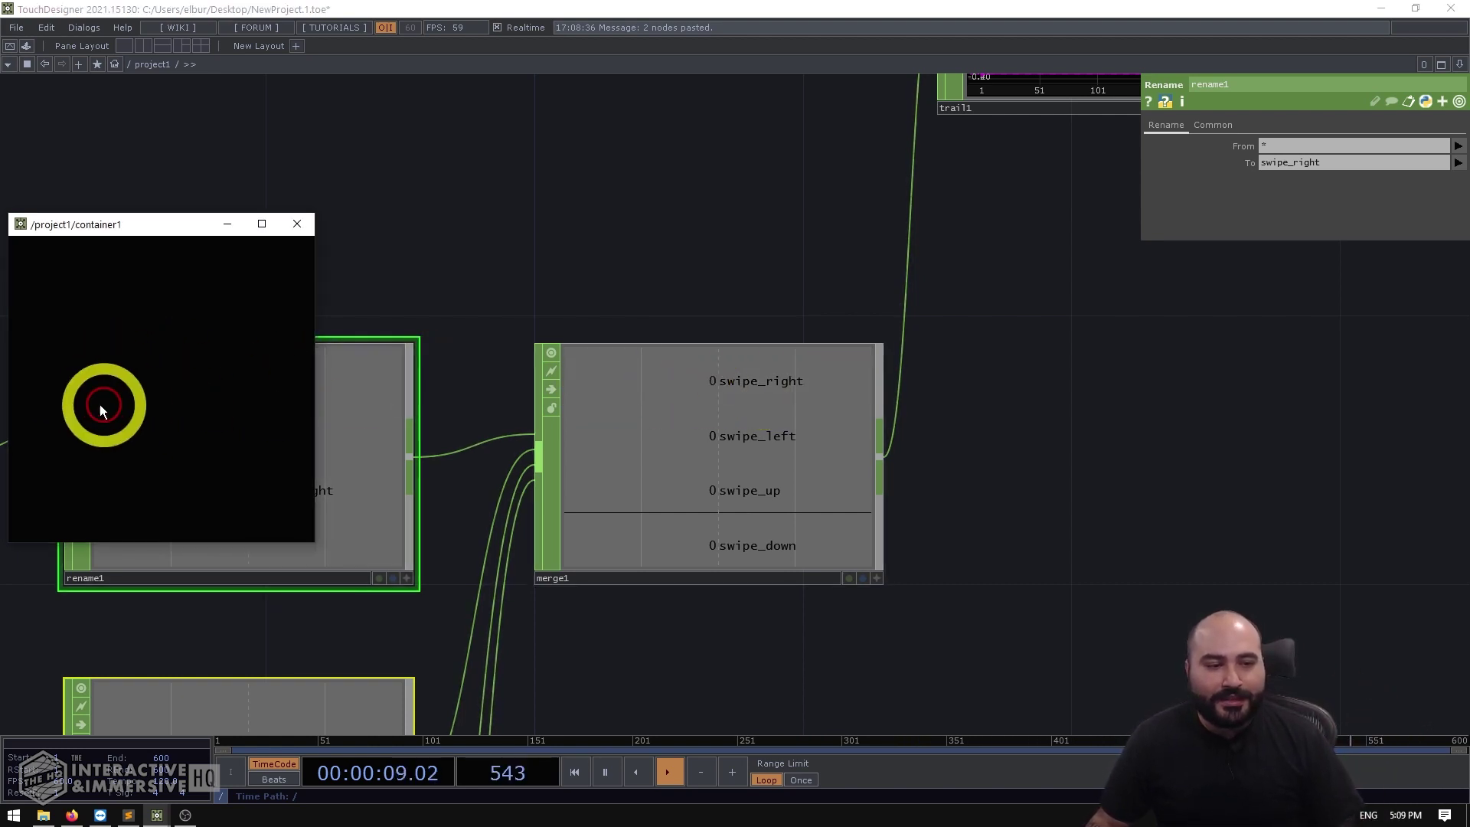
# Step: Activate the Merge CHOP's viewer and copy its swipe_right channel for export
pyautogui.moveTo(443, 400); pyautogui.dragTo(792, 378)
pyautogui.moveTo(1082, 444); pyautogui.dragTo(820, 312)
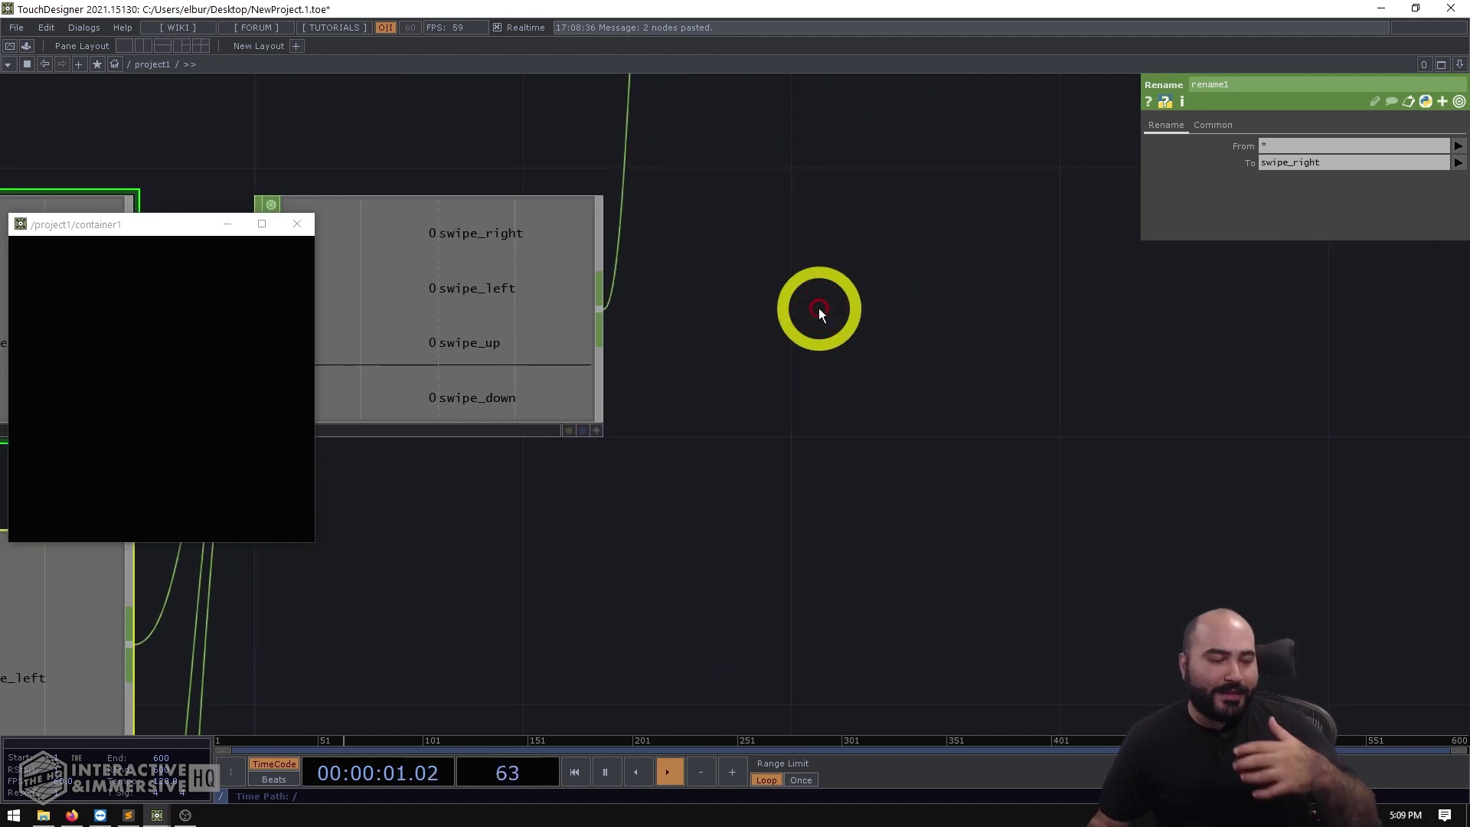
pyautogui.click(502, 229)
pyautogui.moveTo(475, 230); pyautogui.dragTo(932, 324)
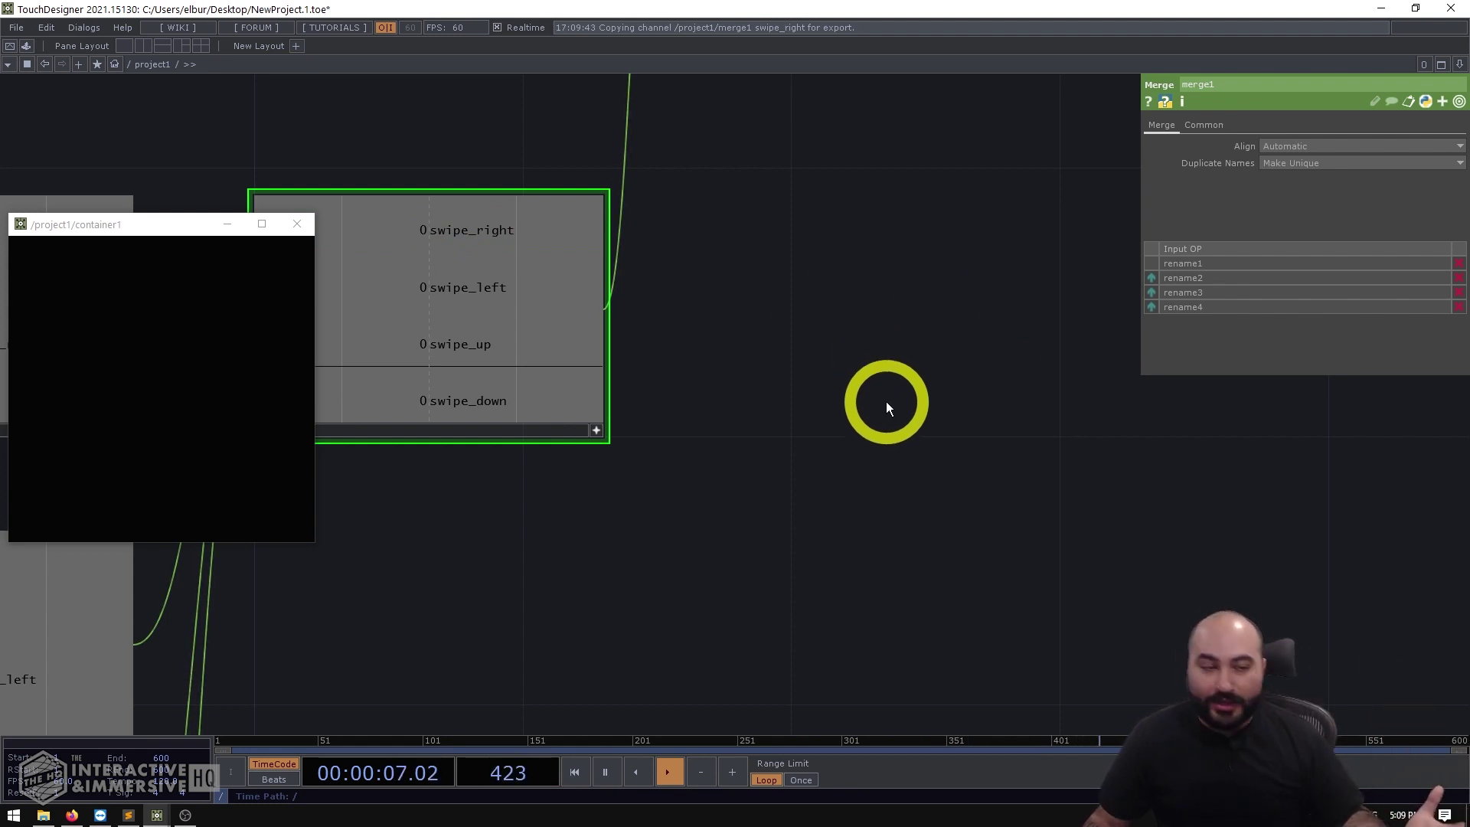
# Step: Add a Lag CHOP beside the Merge CHOP and connect the Merge CHOP's output to its input
pyautogui.scroll(-4, 885, 401)
pyautogui.doubleClick(982, 390)
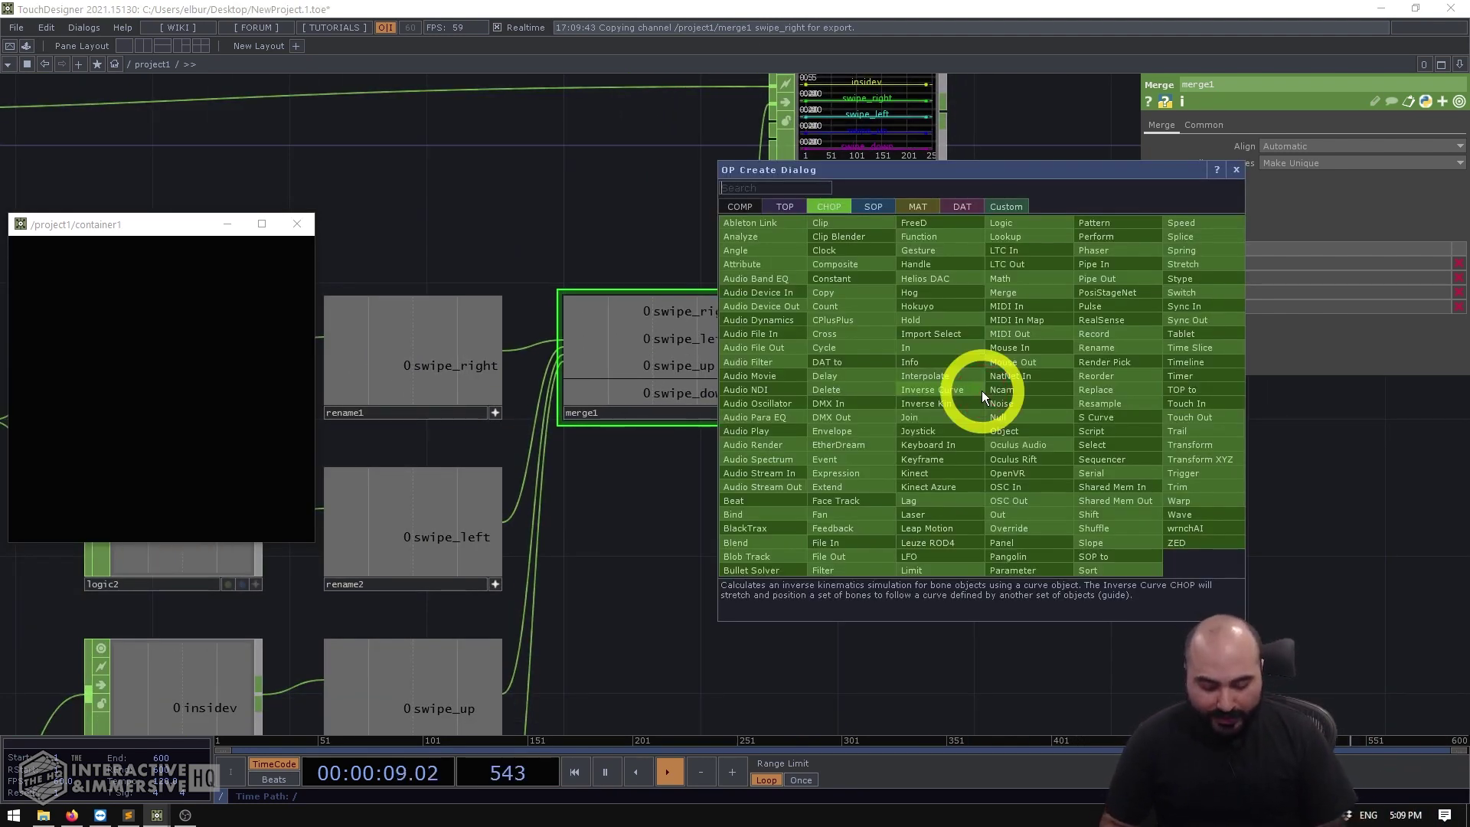
pyautogui.write('lag')
pyautogui.press('Return')
pyautogui.click(981, 391)
pyautogui.moveTo(1025, 431); pyautogui.dragTo(1052, 438)
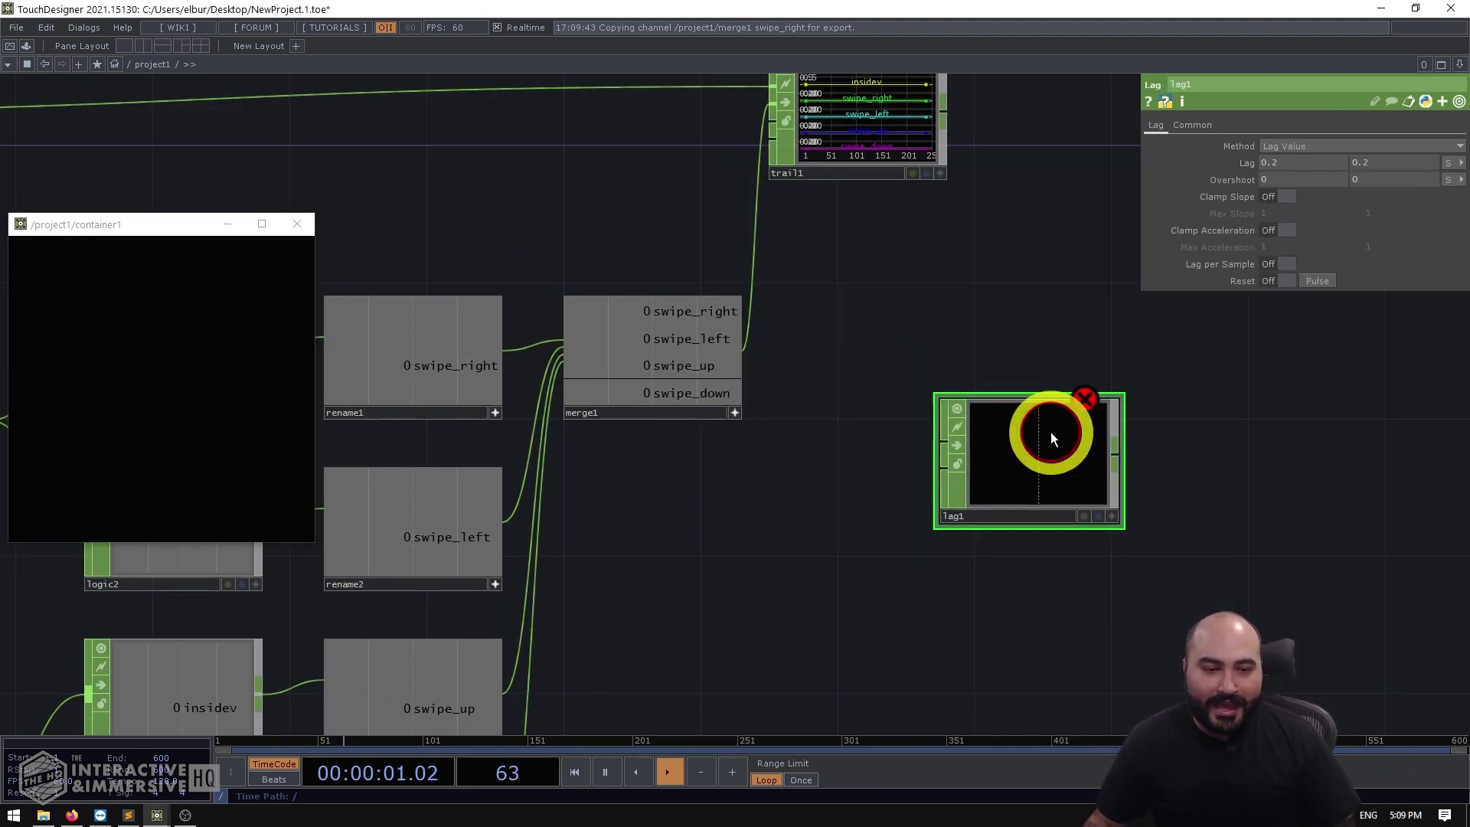
pyautogui.click(941, 426)
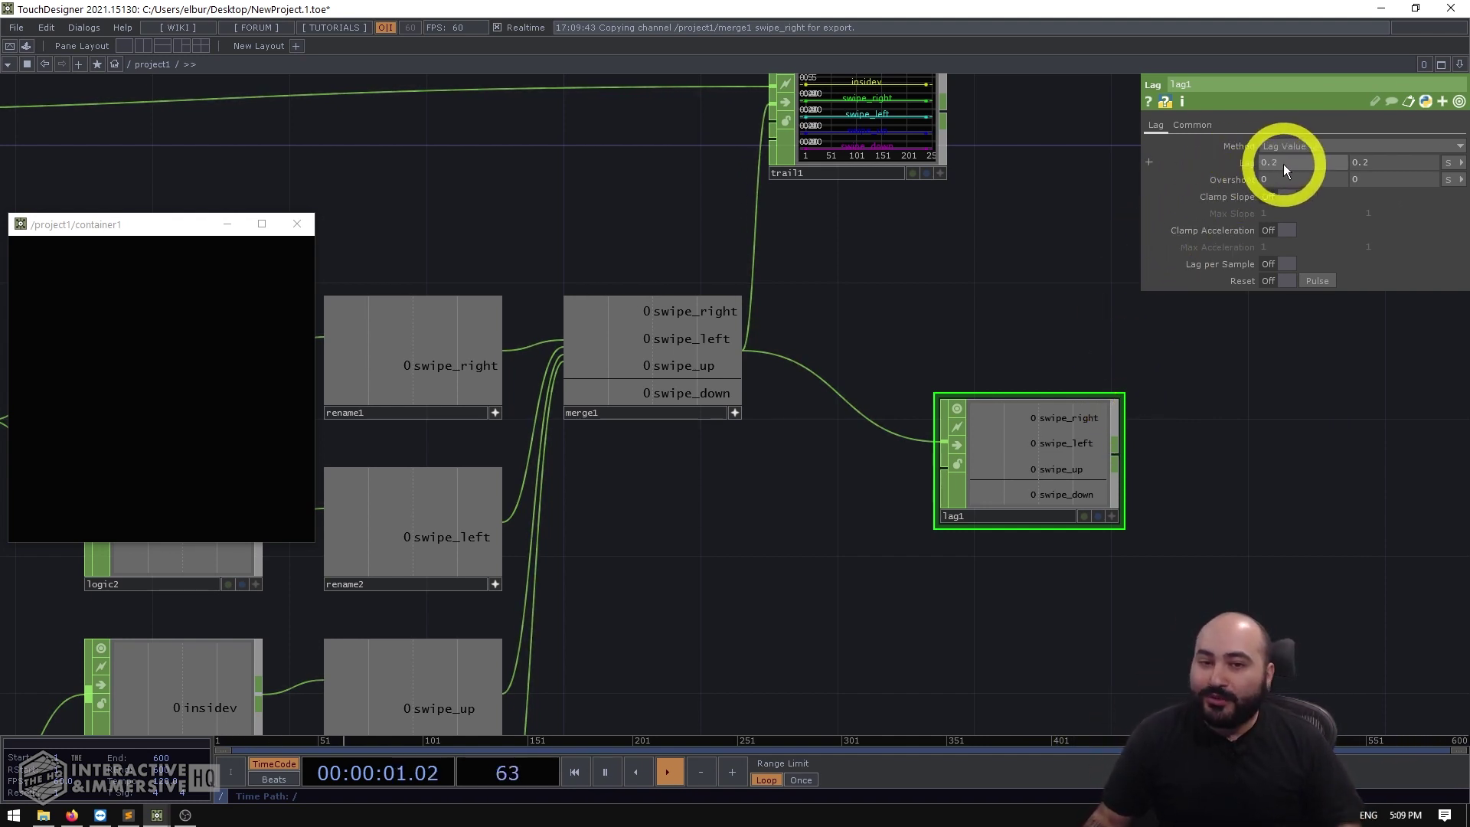
# Step: Set the Lag CHOP's lag values to 0 and 1, and wire its output to the Trail CHOP's third input
pyautogui.click(1358, 461)
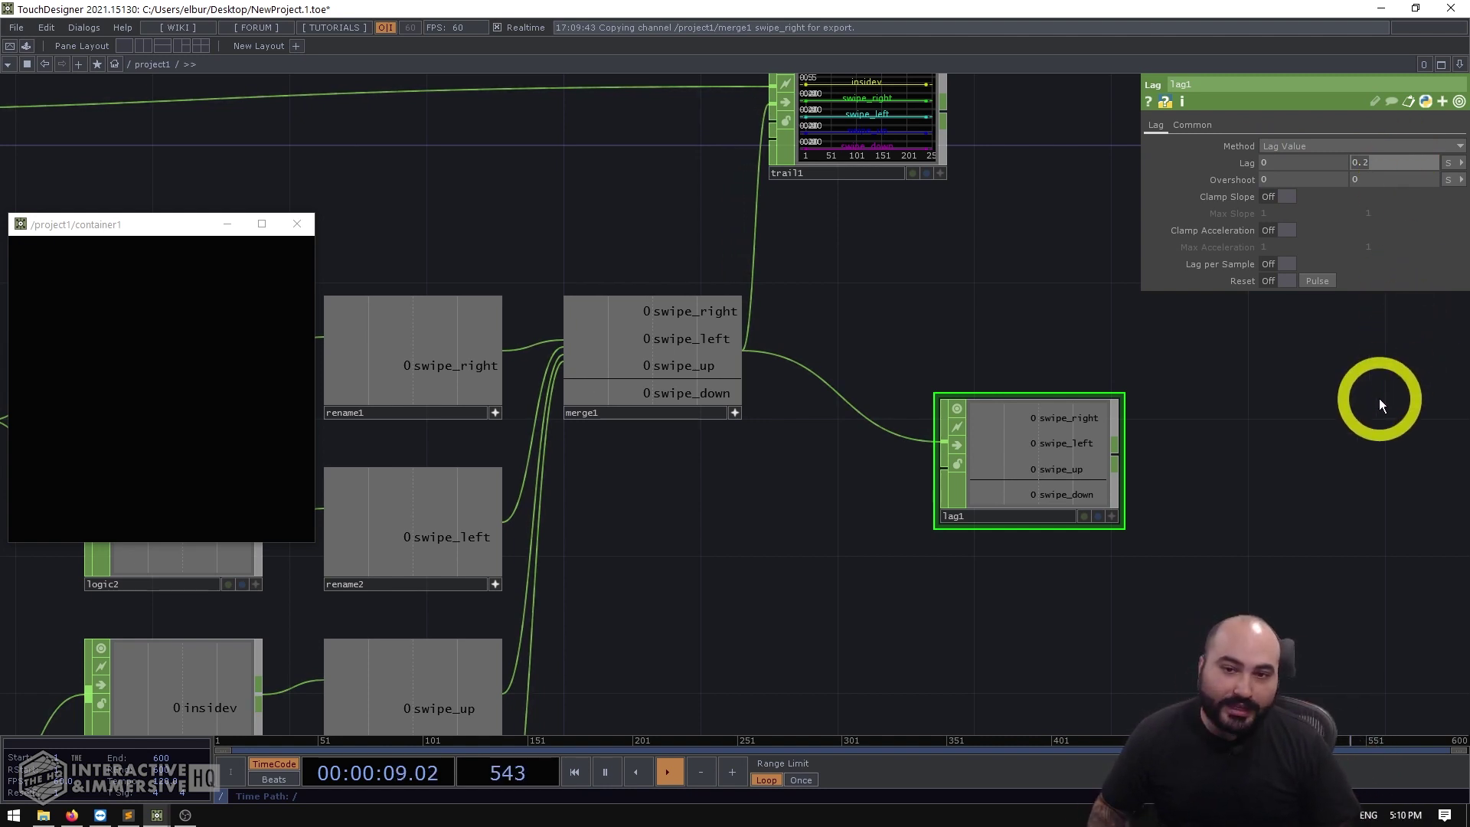
pyautogui.moveTo(847, 138); pyautogui.dragTo(1045, 246)
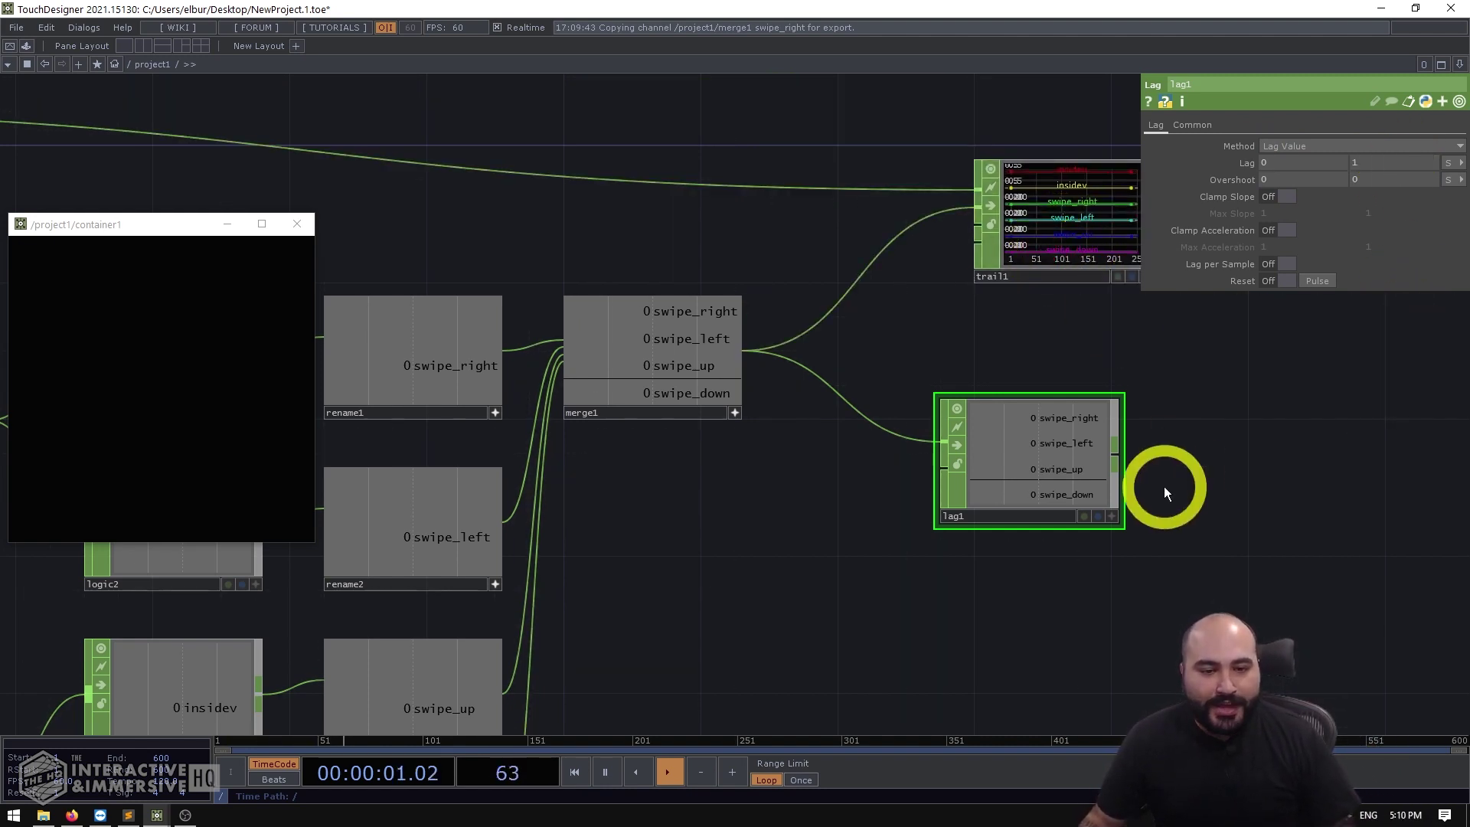
pyautogui.moveTo(1123, 465); pyautogui.dragTo(991, 204)
pyautogui.moveTo(1207, 354); pyautogui.dragTo(1044, 417)
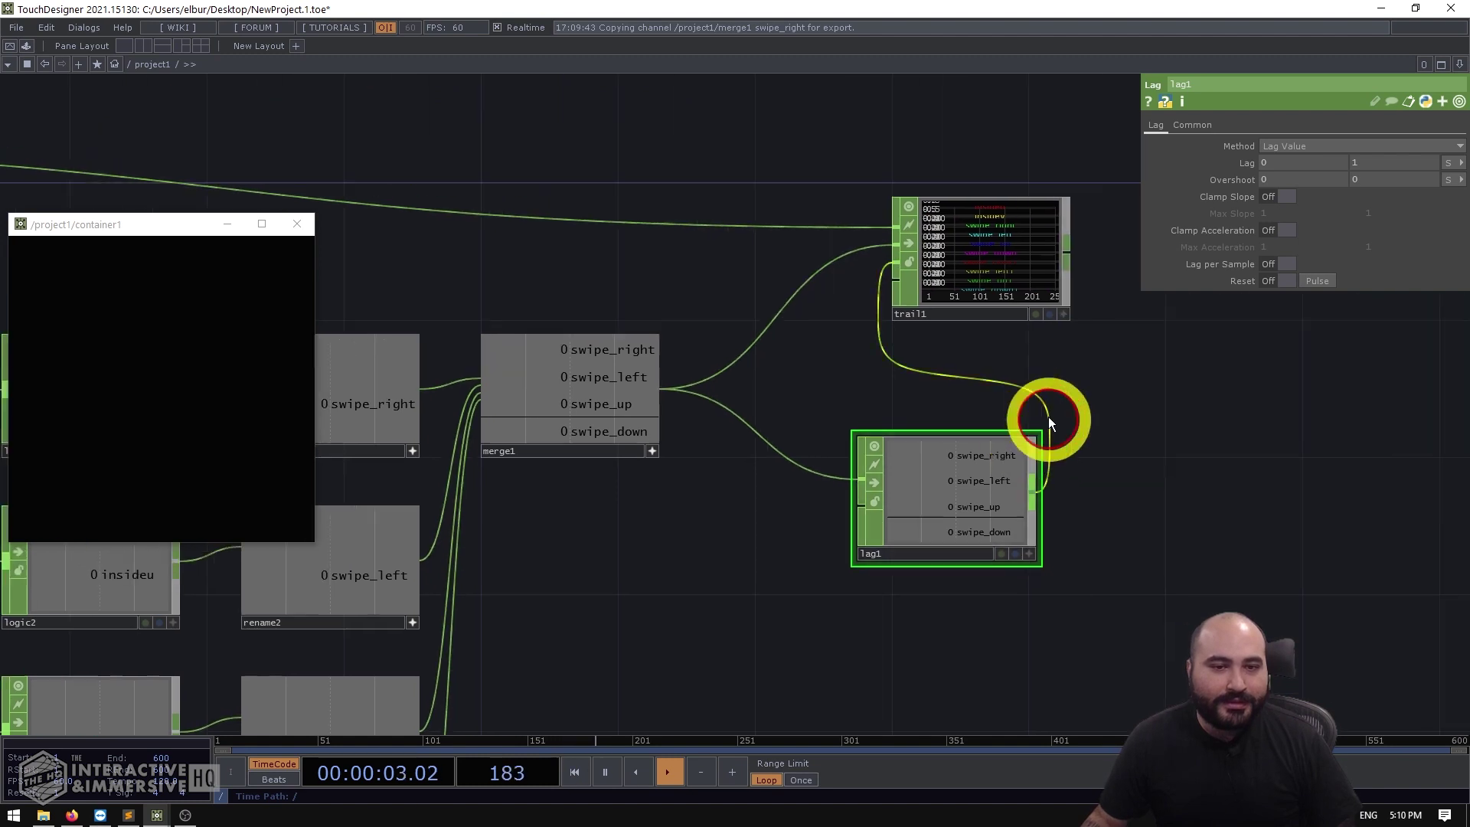
# Step: Swipe in all directions in the container window and compare the raw and lagged swipe channels in the Trail CHOP
pyautogui.scroll(5, 1077, 190)
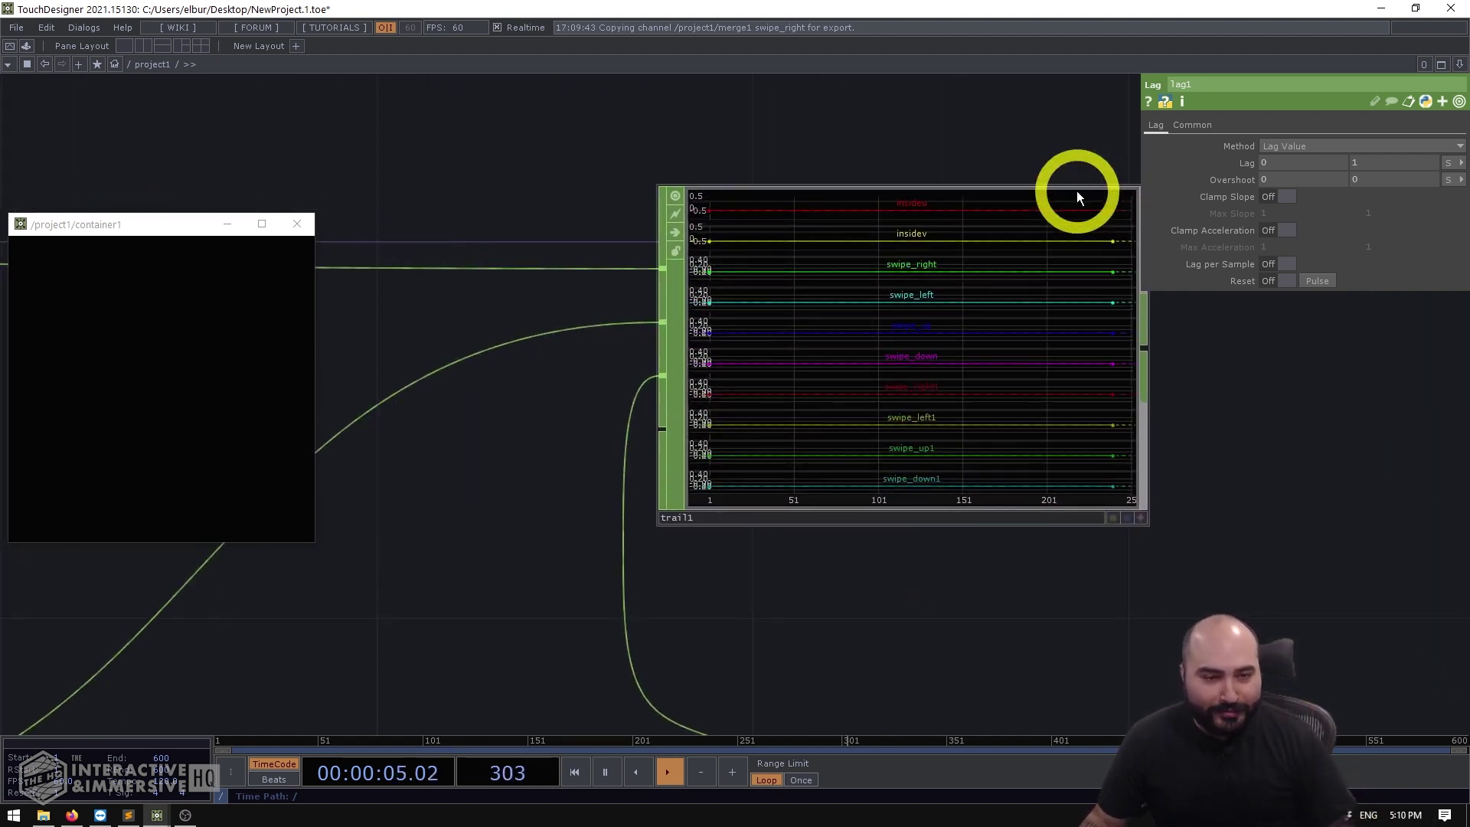
pyautogui.scroll(1, 1077, 190)
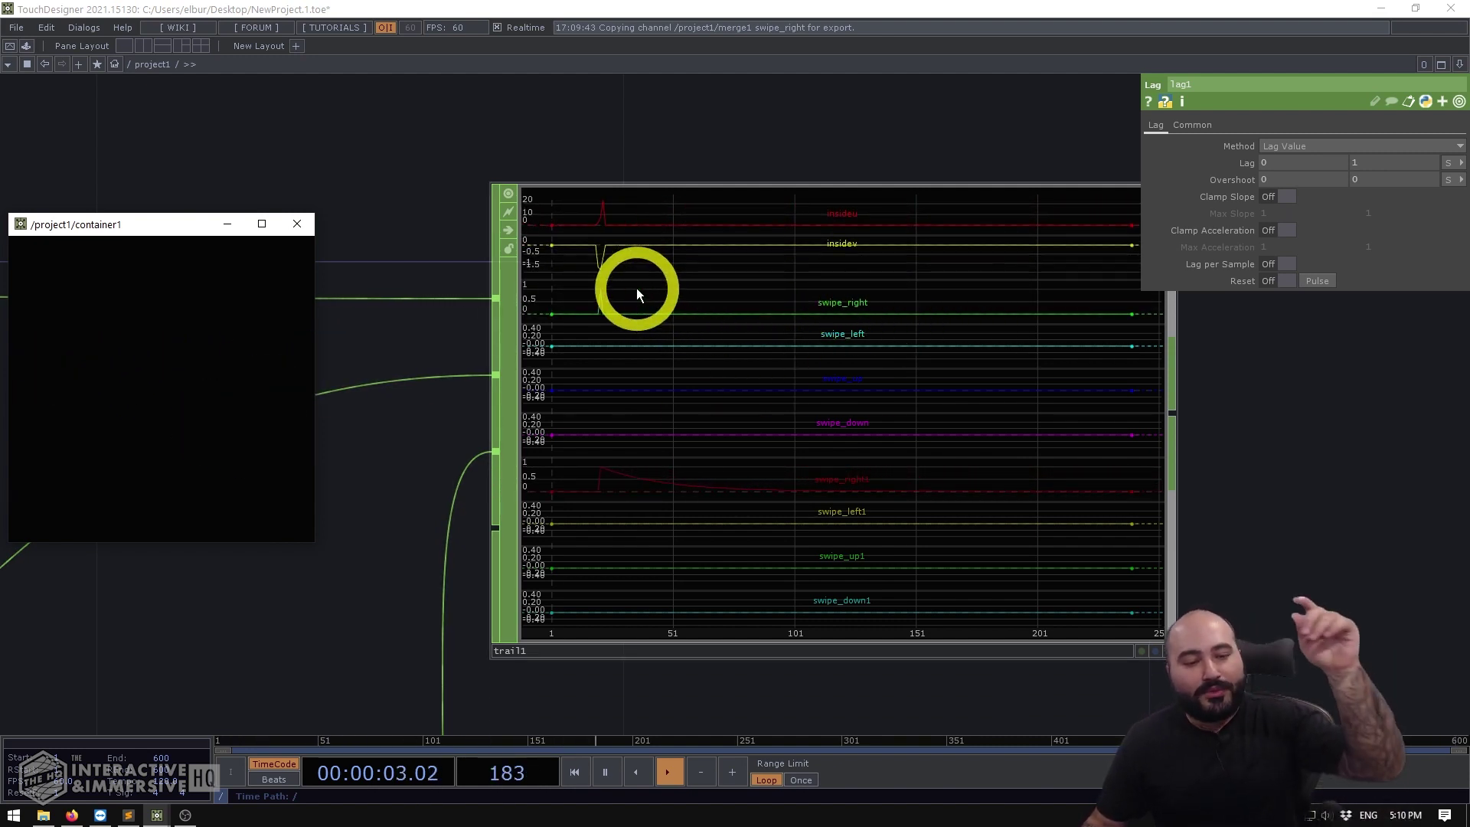
pyautogui.moveTo(100, 393); pyautogui.dragTo(421, 396)
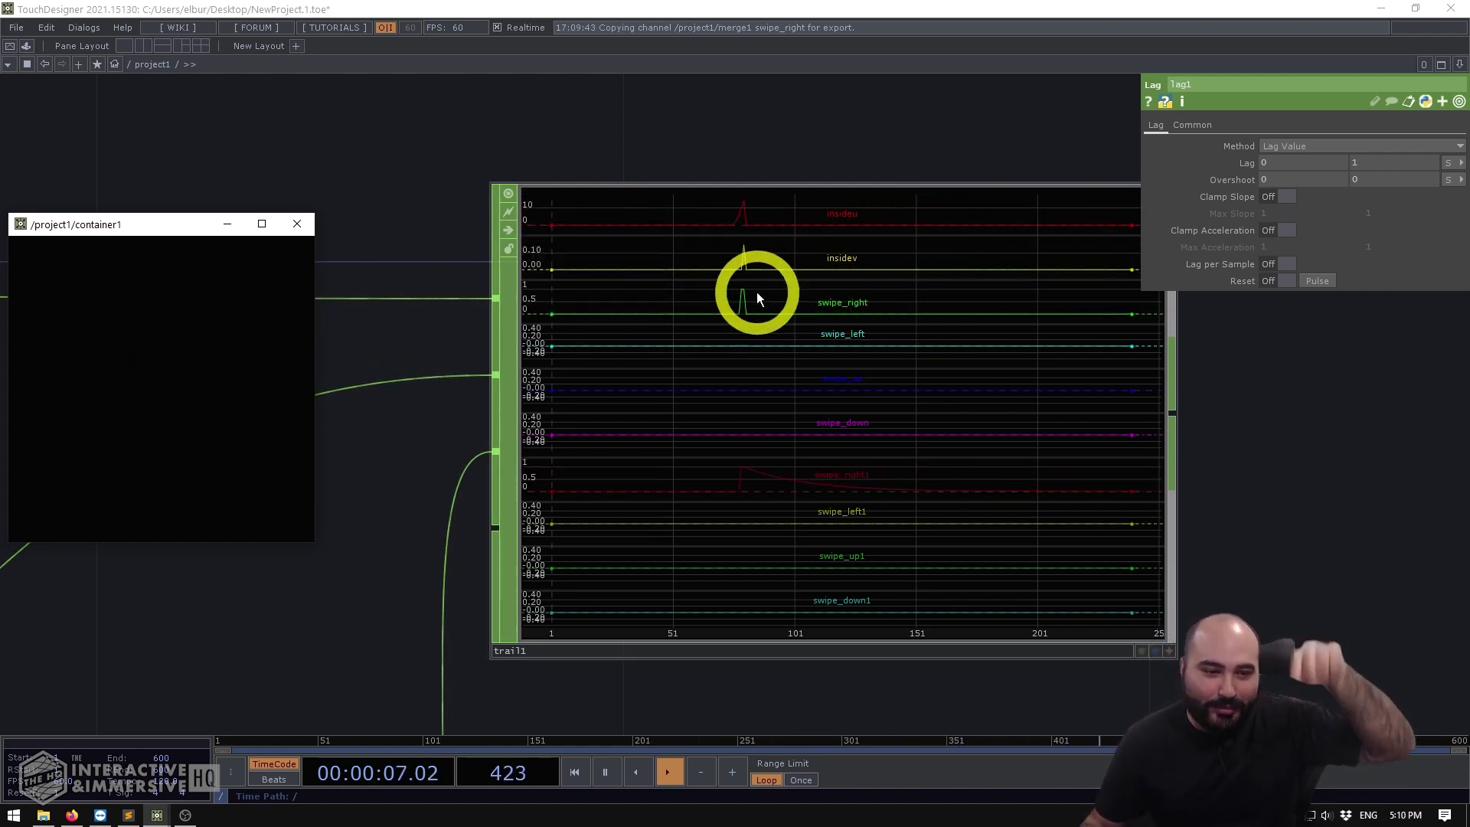
pyautogui.moveTo(250, 462); pyautogui.dragTo(360, 351)
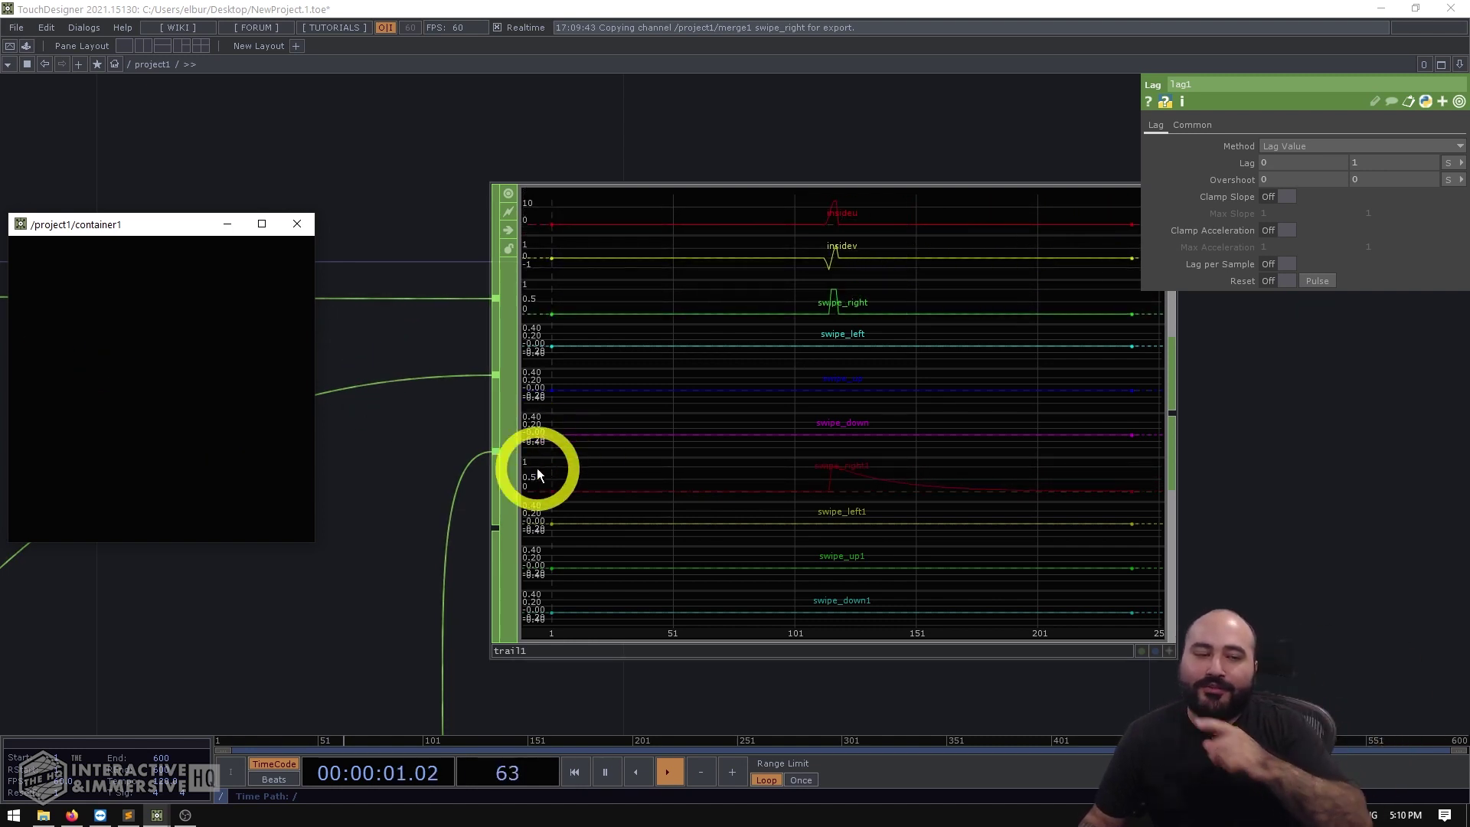
pyautogui.moveTo(261, 375); pyautogui.dragTo(65, 366)
pyautogui.moveTo(182, 471)
pyautogui.mouseDown()
pyautogui.moveTo(190, 264)
pyautogui.moveTo(191, 536)
pyautogui.mouseUp()
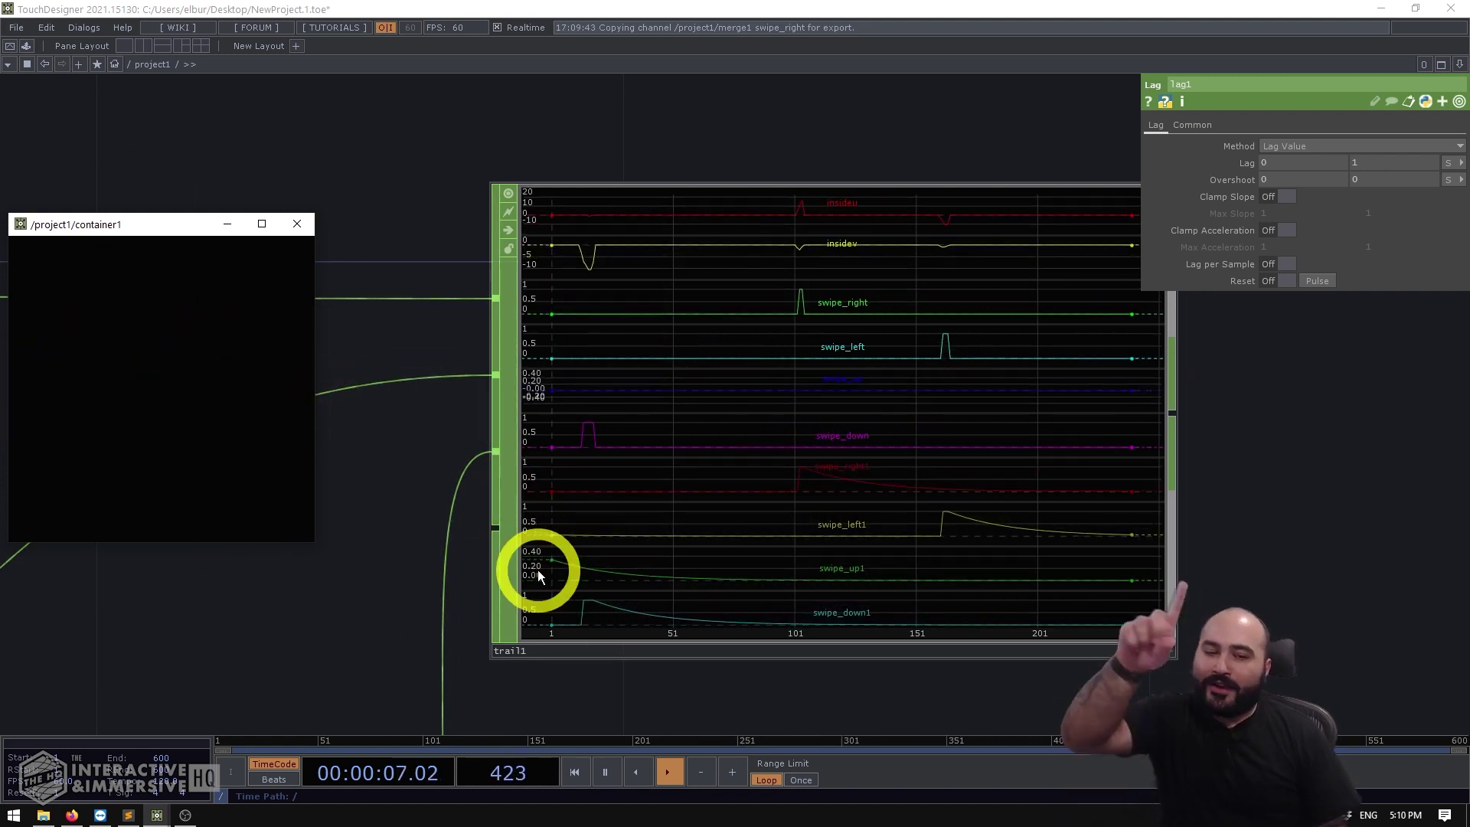
# Step: Review the whole swipe network, examining the Select, Slope and Math CHOPs at the start of the chain
pyautogui.scroll(-4, 748, 613)
pyautogui.scroll(-2, 747, 617)
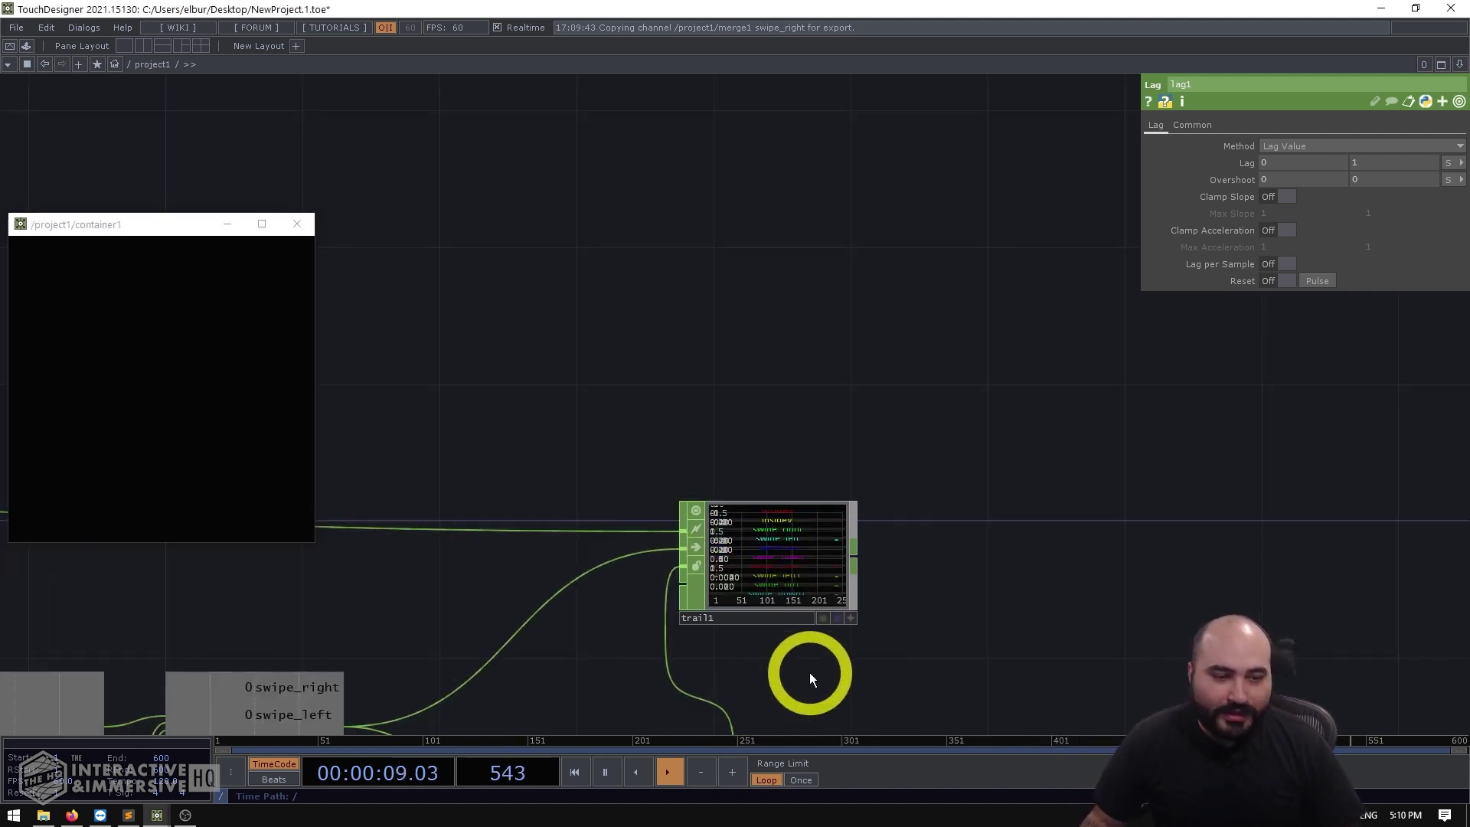
pyautogui.moveTo(811, 676); pyautogui.dragTo(1142, 424)
pyautogui.scroll(-5, 788, 414)
pyautogui.moveTo(770, 580); pyautogui.dragTo(1173, 549)
pyautogui.scroll(-3, 1169, 498)
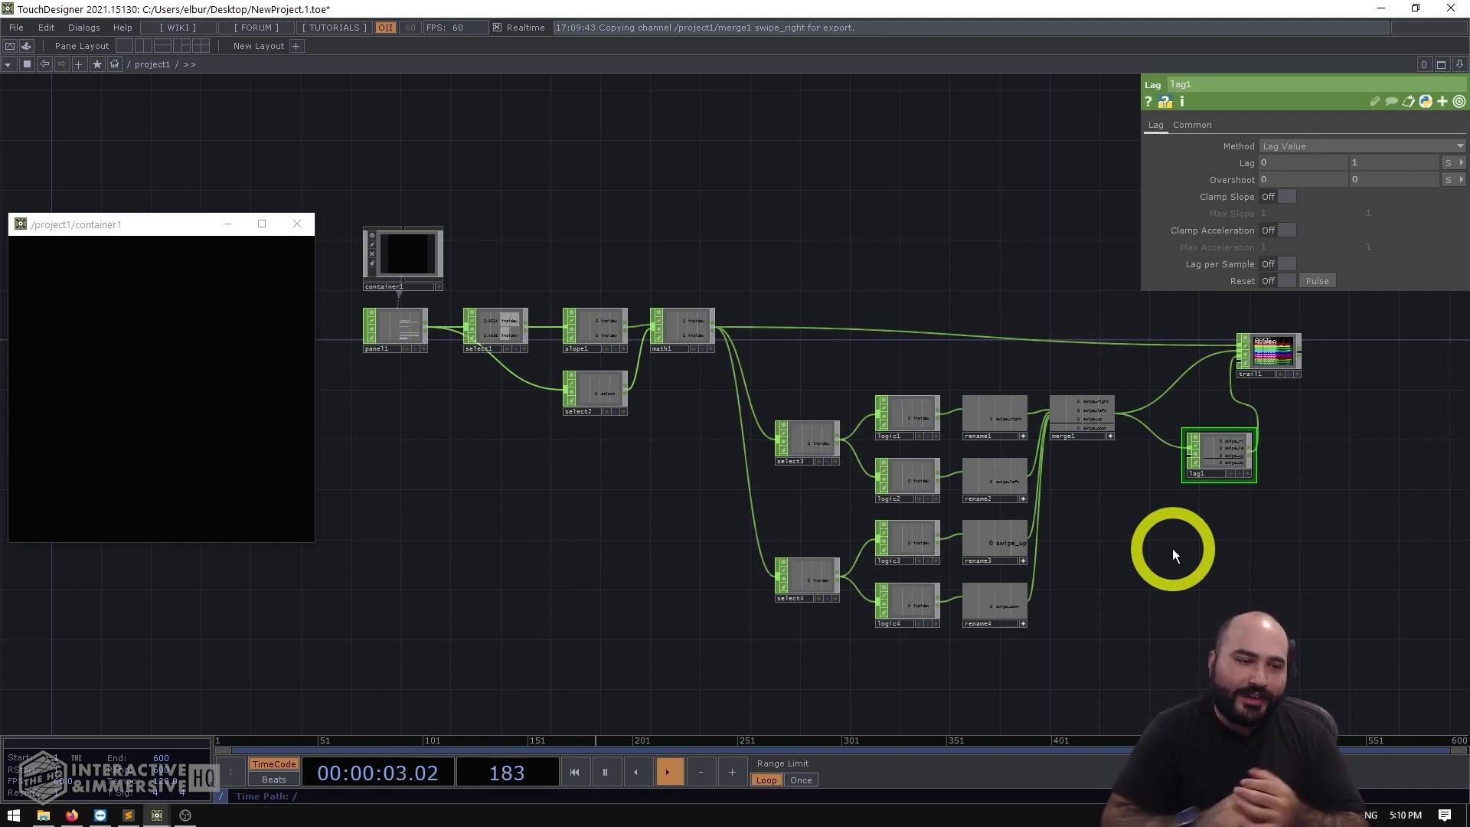
pyautogui.scroll(5, 439, 299)
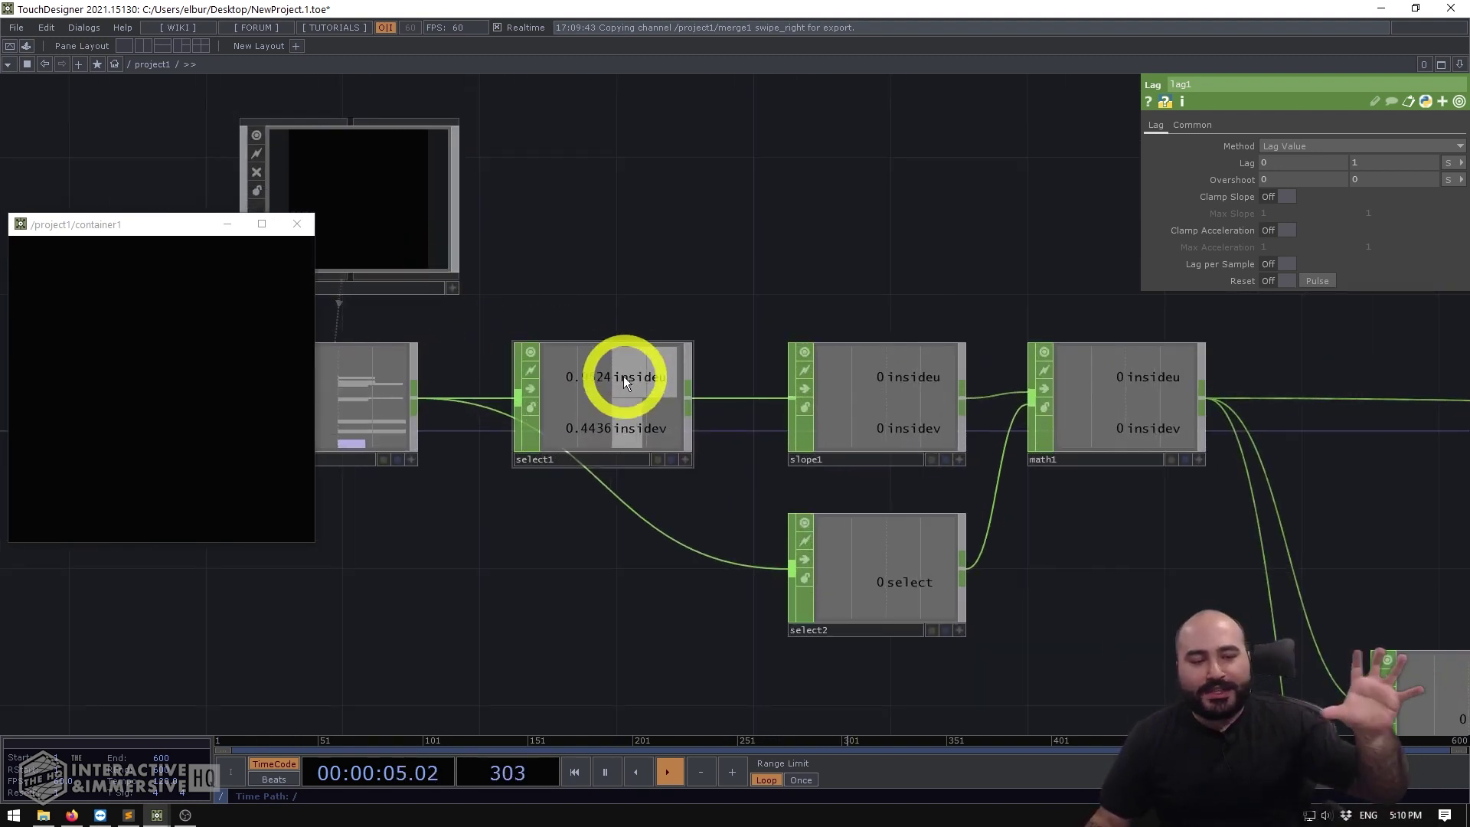
pyautogui.click(887, 414)
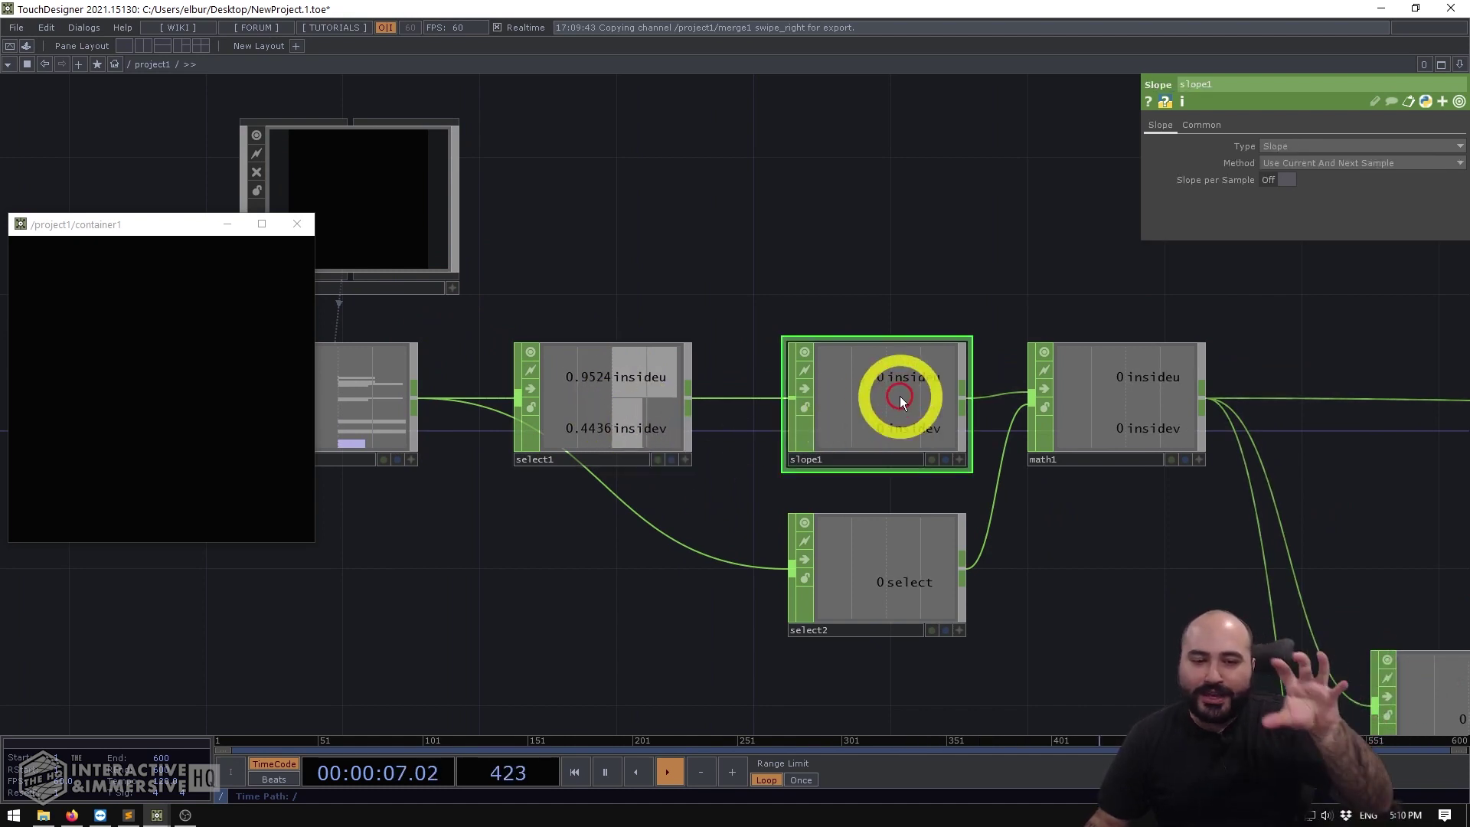
pyautogui.scroll(-4, 774, 216)
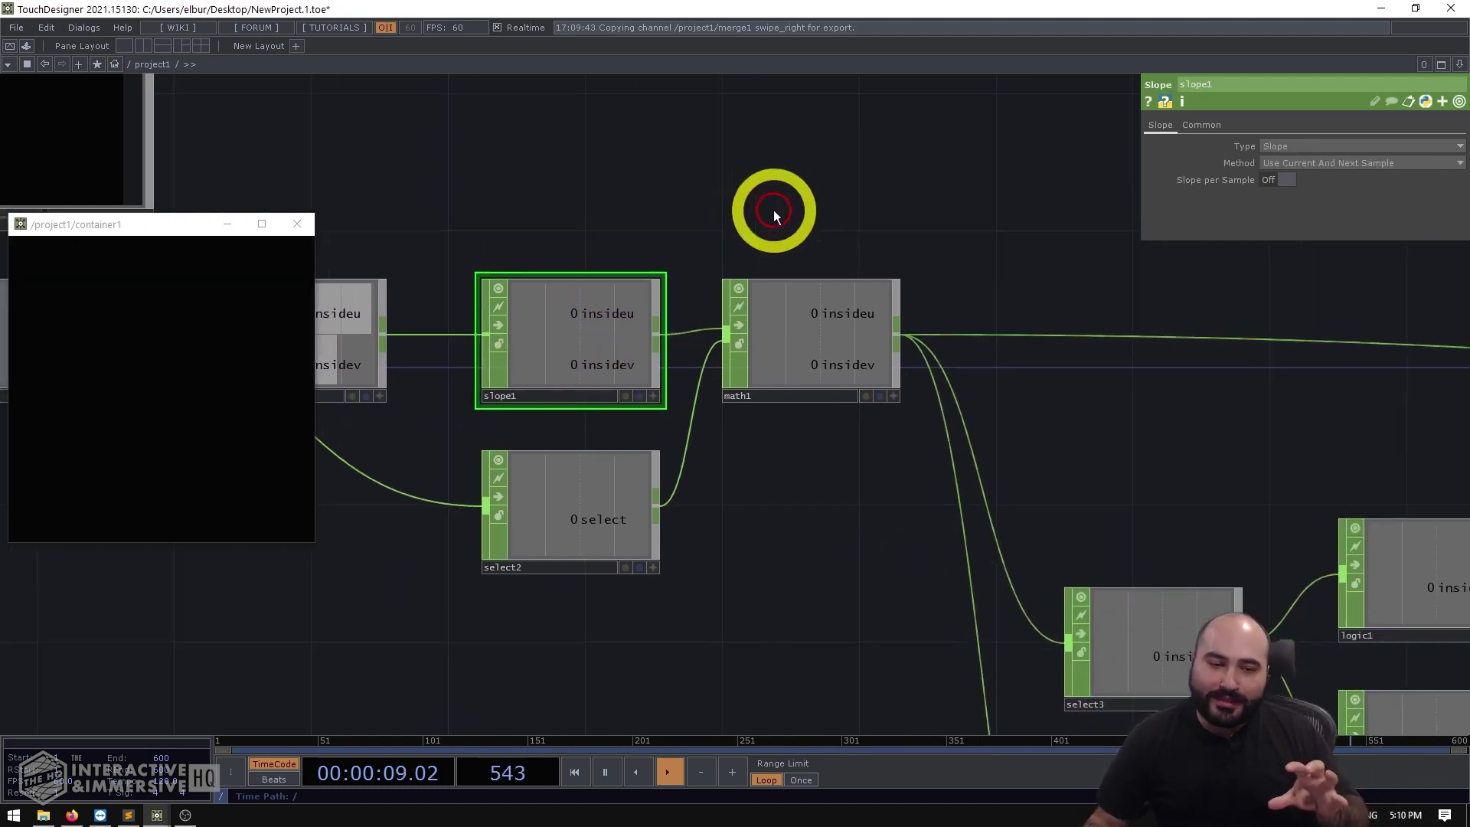